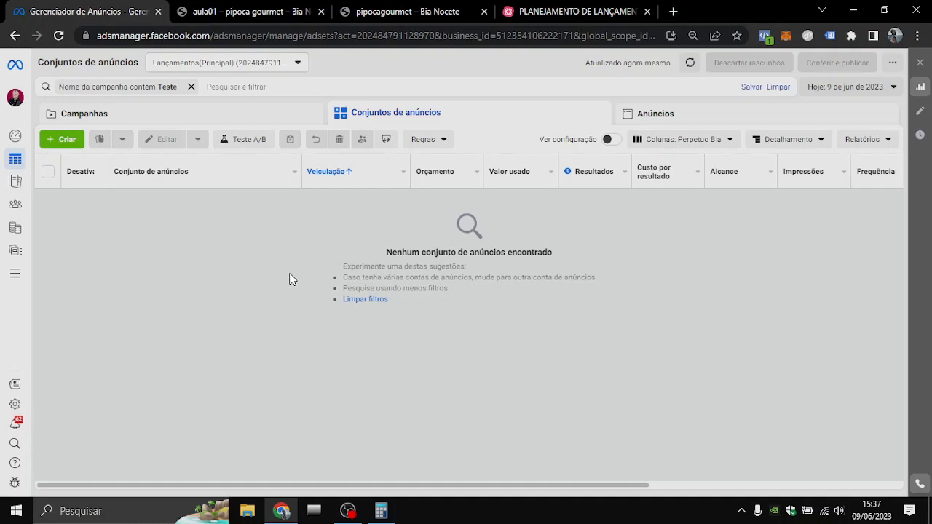
Review the aula01 workshop page, including its three lesson thumbnails and the embedded lesson video
{"action": "left_click", "coordinate": [253, 13]}
{"action": "scroll", "coordinate": [134, 321], "scroll_direction": "down", "scroll_amount": 2}
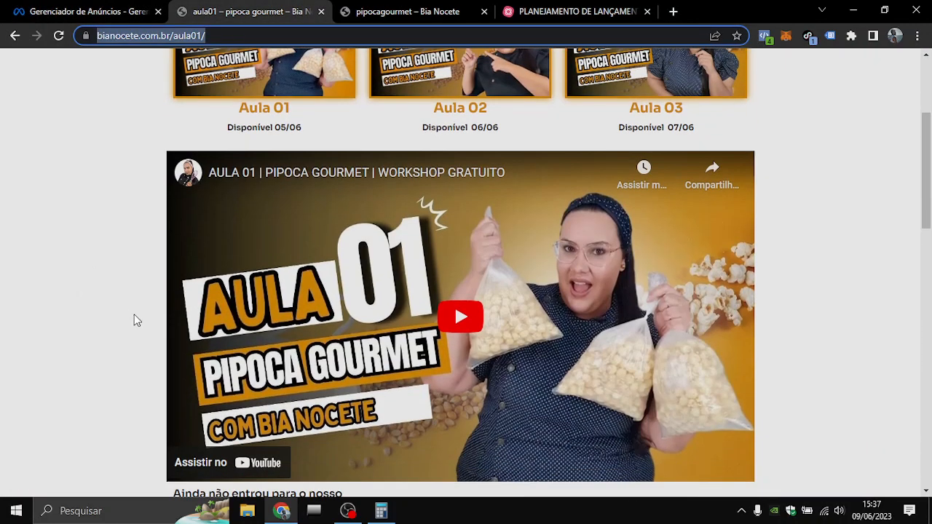
{"action": "scroll", "coordinate": [134, 321], "scroll_direction": "down", "scroll_amount": 1}
{"action": "scroll", "coordinate": [153, 324], "scroll_direction": "up", "scroll_amount": 4}
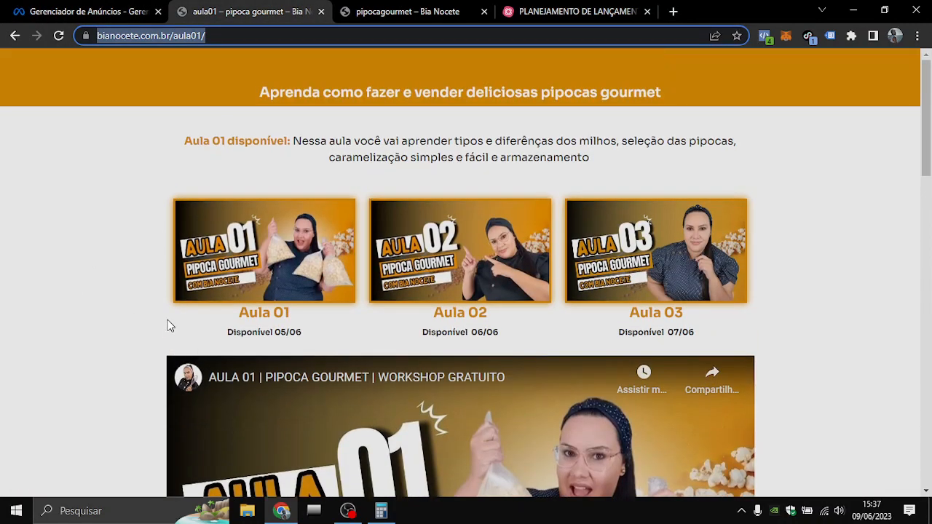
{"action": "scroll", "coordinate": [95, 296], "scroll_direction": "down", "scroll_amount": 1}
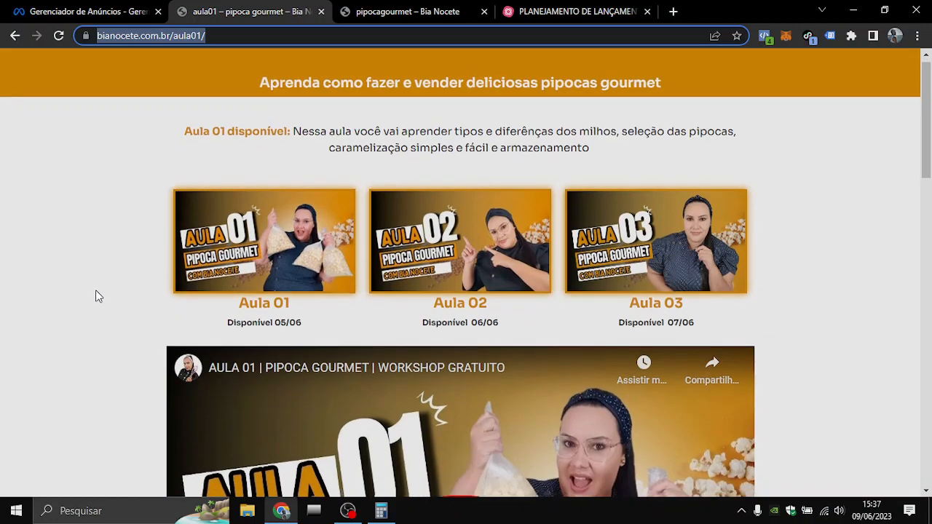
{"action": "scroll", "coordinate": [96, 294], "scroll_direction": "down", "scroll_amount": 3}
{"action": "scroll", "coordinate": [101, 289], "scroll_direction": "up", "scroll_amount": 2}
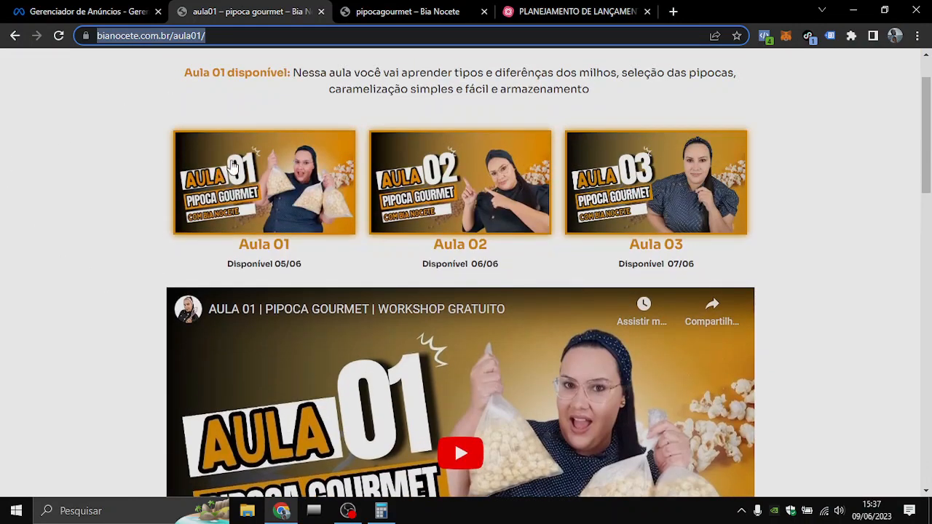
Review the opening section of the pipocagourmet course sales page and return to the ads manager
{"action": "left_click", "coordinate": [397, 13]}
{"action": "scroll", "coordinate": [255, 248], "scroll_direction": "down", "scroll_amount": 3}
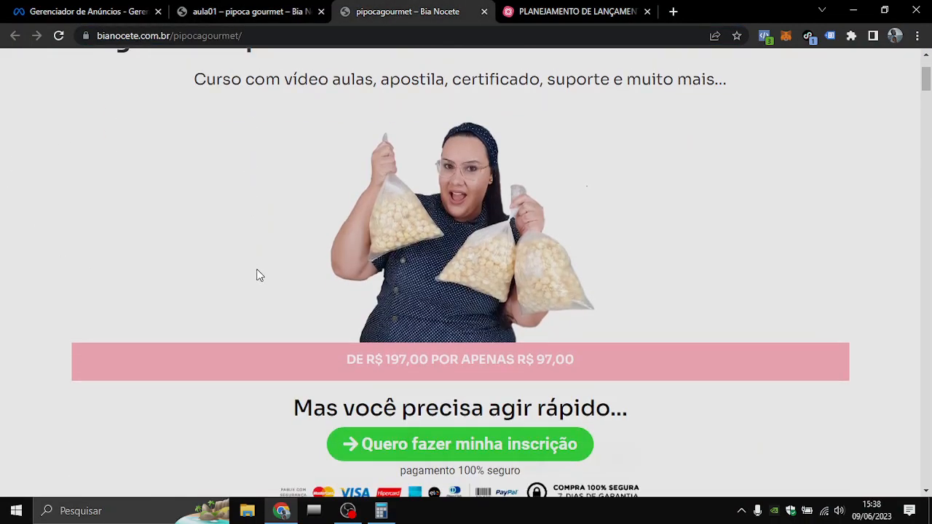
{"action": "scroll", "coordinate": [260, 275], "scroll_direction": "up", "scroll_amount": 2}
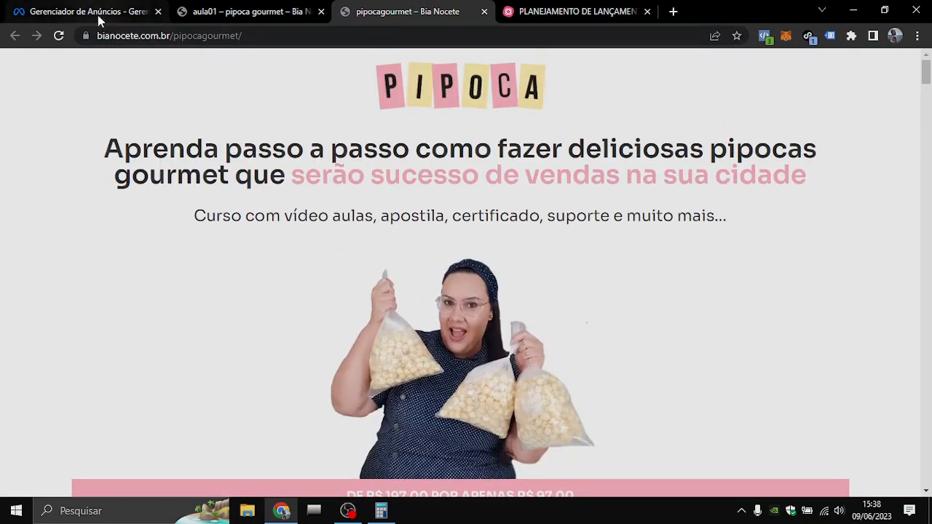
{"action": "left_click", "coordinate": [88, 12]}
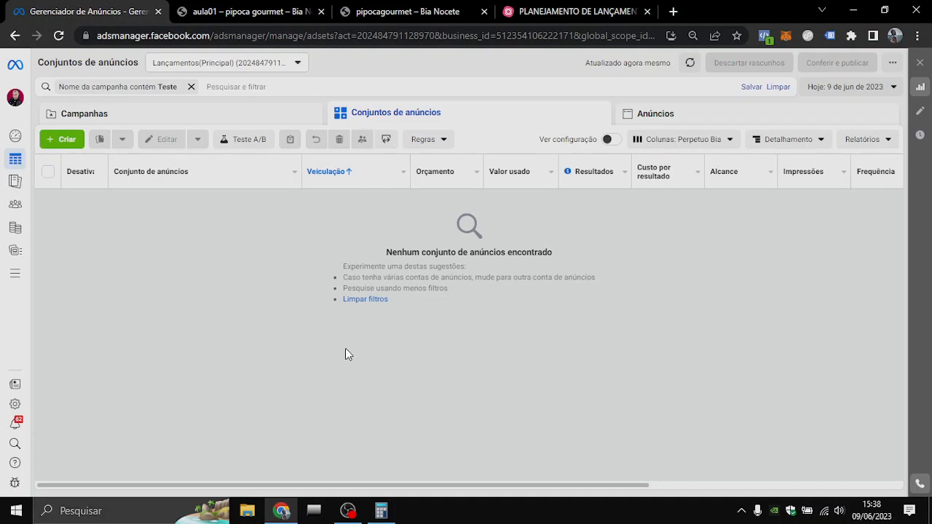
Examine the remarketing branch of the launch planning mind map, including its AULAS NO AR! and CARRINHO ABERTO items, and return to the ads manager
{"action": "left_click", "coordinate": [566, 13]}
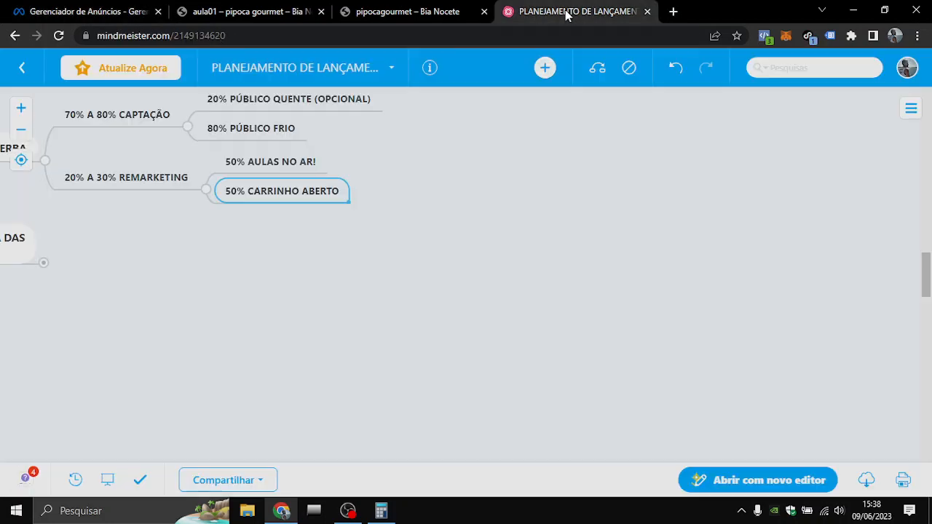
{"action": "left_click_drag", "start_coordinate": [343, 268], "coordinate": [284, 335]}
{"action": "left_click", "coordinate": [72, 249]}
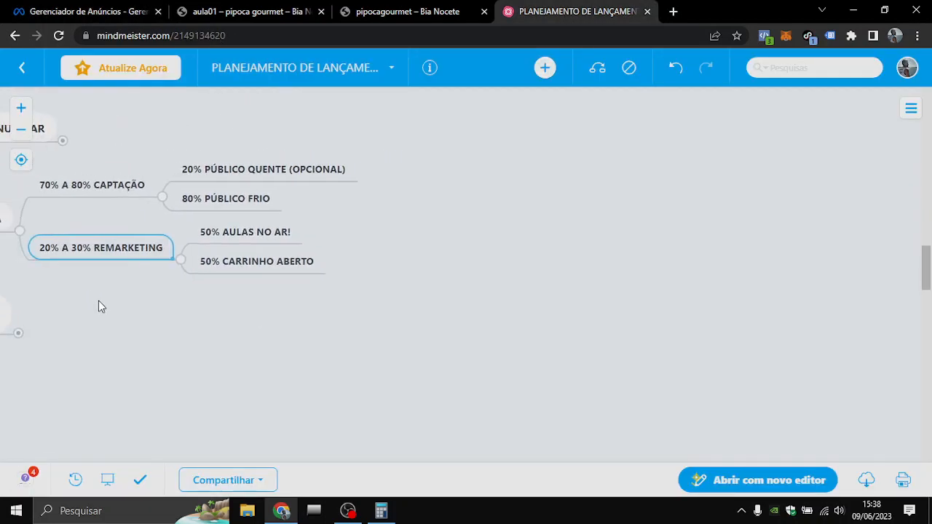
{"action": "scroll", "coordinate": [78, 280], "scroll_direction": "down", "scroll_amount": 1}
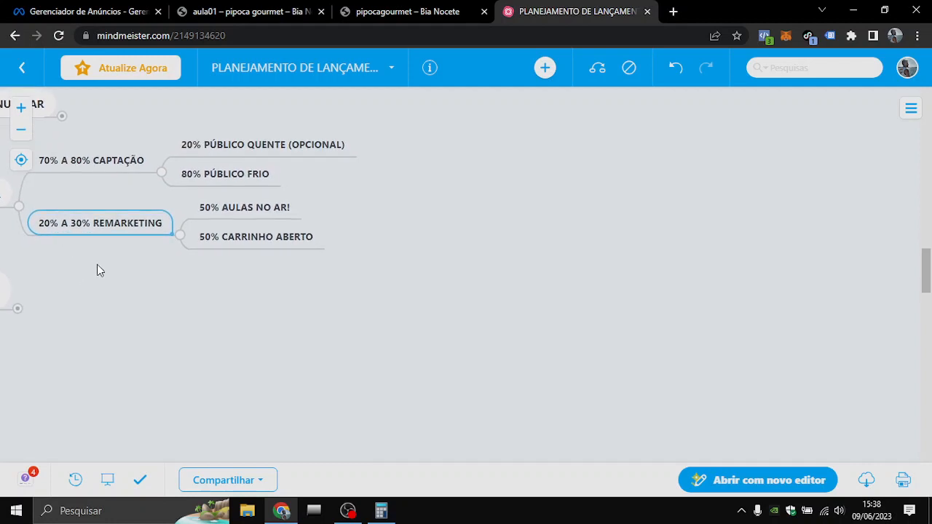
{"action": "left_click", "coordinate": [252, 211]}
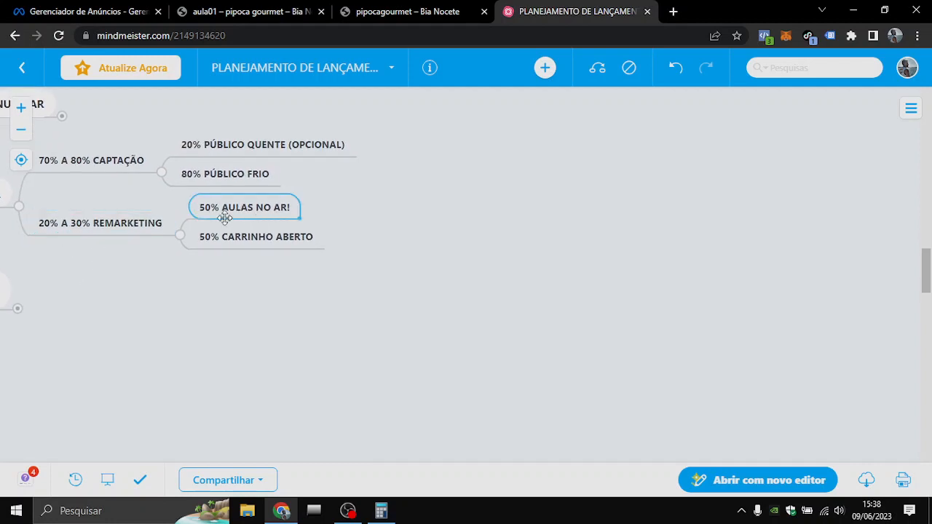
{"action": "left_click", "coordinate": [247, 246]}
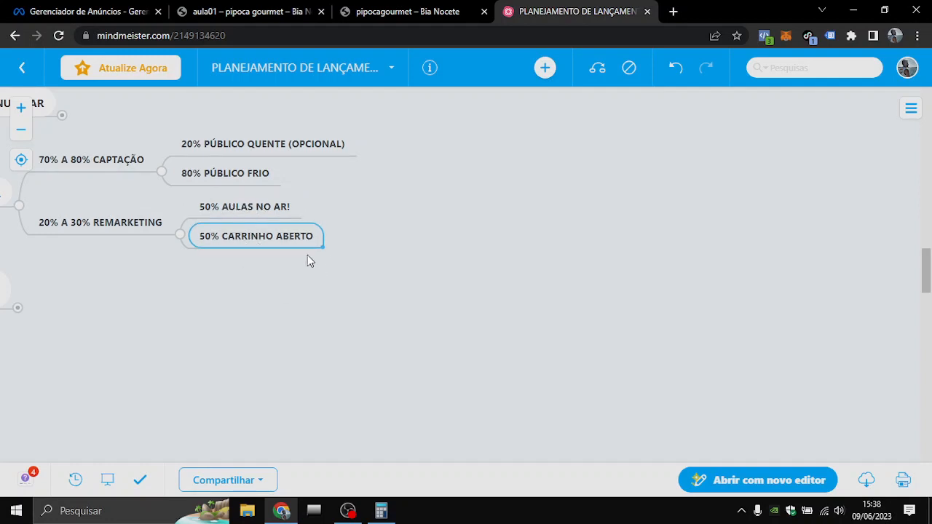
{"action": "left_click", "coordinate": [115, 16]}
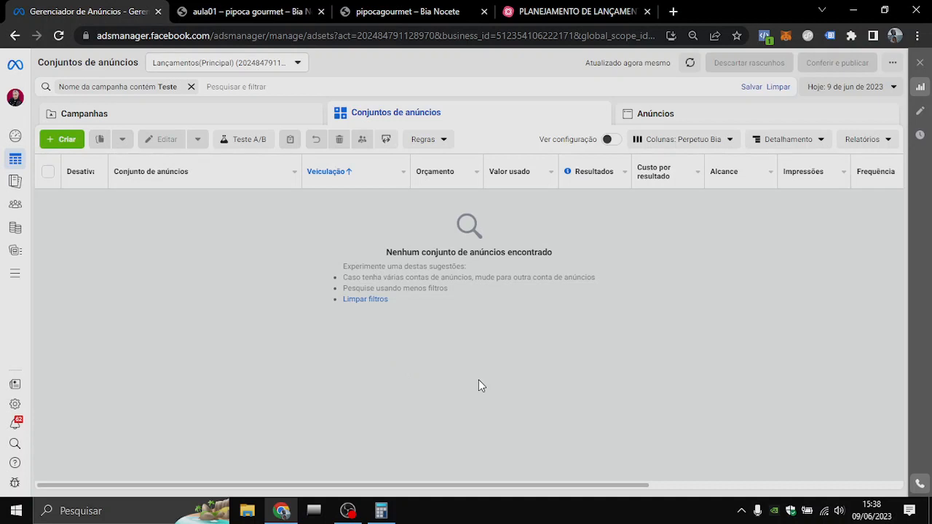
Check Monday 12 June and Monday 19 June 2023 in the system calendar and close it
{"action": "left_click", "coordinate": [869, 514]}
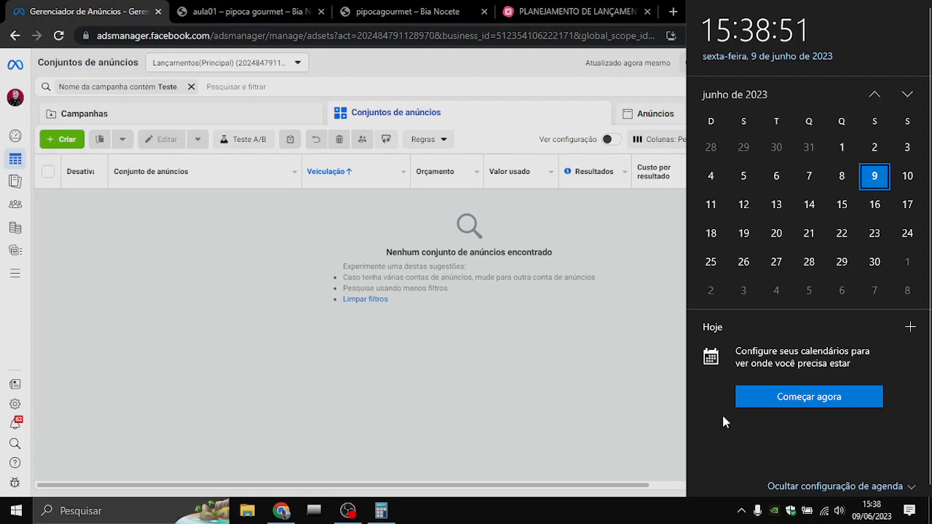
{"action": "left_click", "coordinate": [745, 209]}
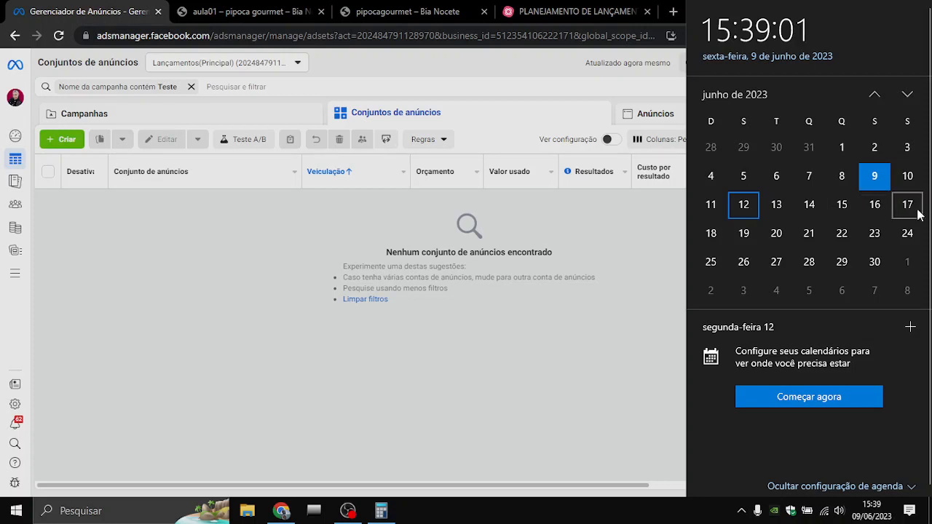
{"action": "left_click", "coordinate": [744, 237]}
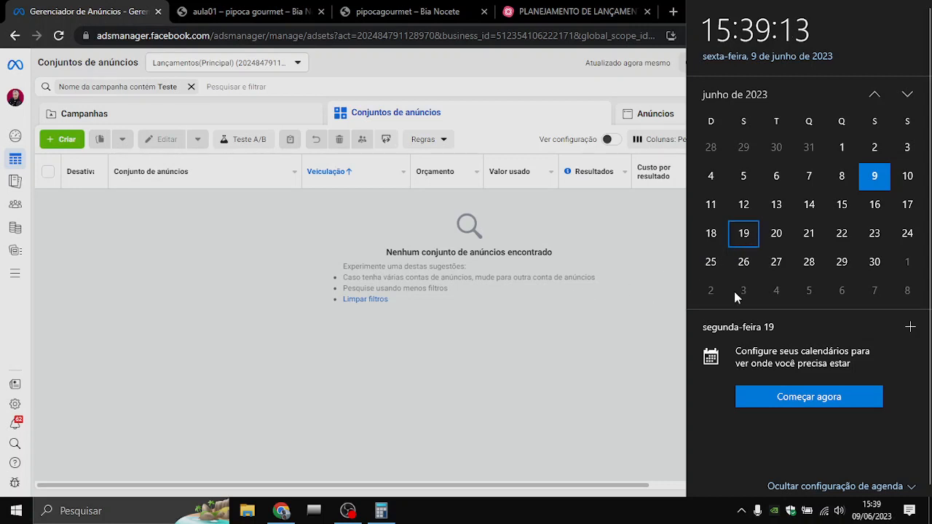
{"action": "left_click", "coordinate": [323, 235]}
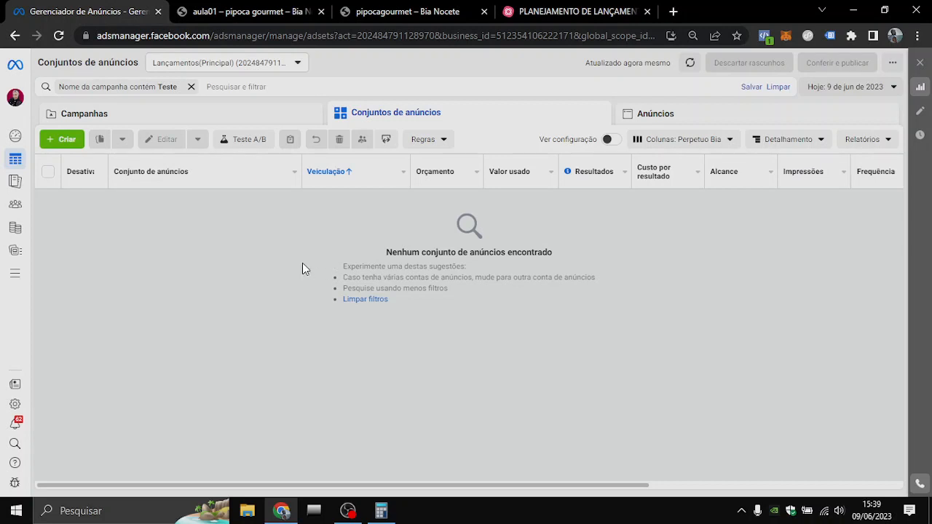
Start a new campaign with the Tráfego objective, keeping the Leilão buying type
{"action": "left_click", "coordinate": [67, 141]}
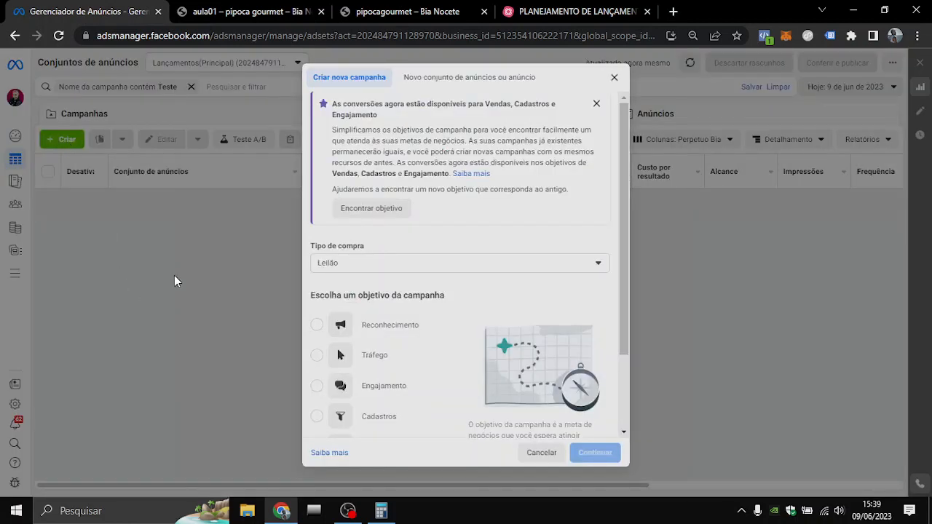
{"action": "scroll", "coordinate": [434, 186], "scroll_direction": "down", "scroll_amount": 2}
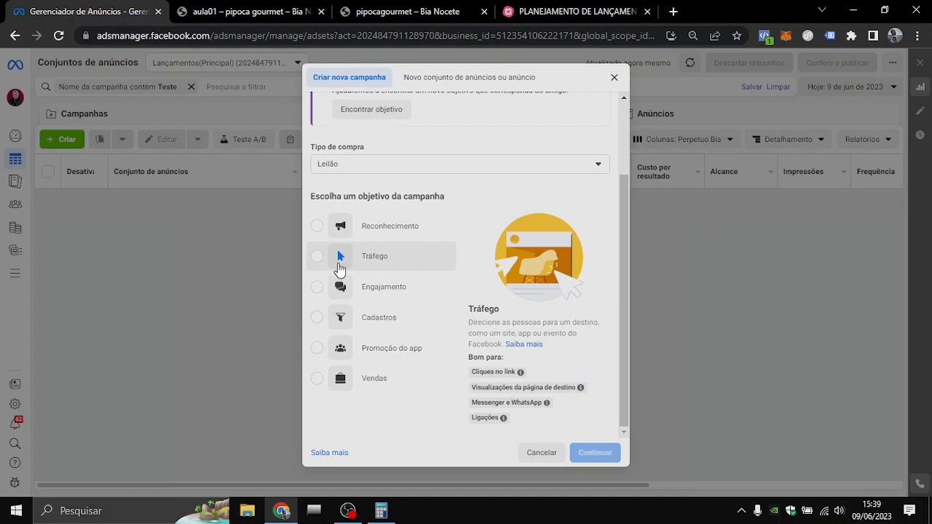
{"action": "left_click", "coordinate": [317, 264]}
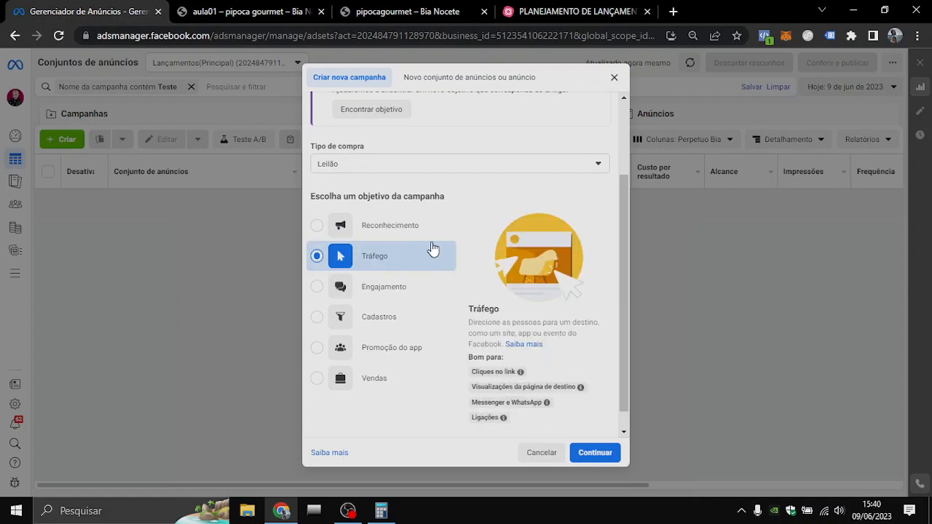
{"action": "scroll", "coordinate": [430, 250], "scroll_direction": "down", "scroll_amount": 1}
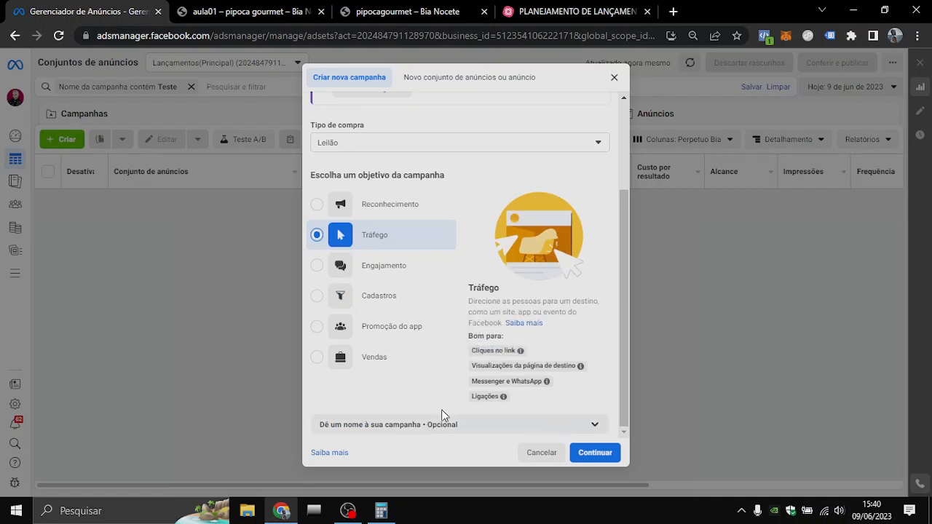
Name the campaign "[Teste] [Remarketing] 19/06/23" in the optional naming section
{"action": "left_click", "coordinate": [488, 433]}
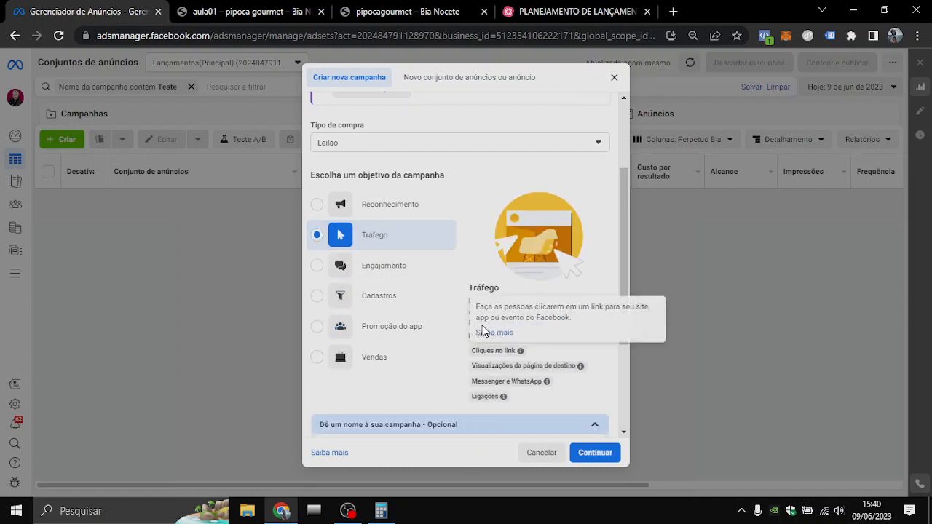
{"action": "scroll", "coordinate": [391, 414], "scroll_direction": "down", "scroll_amount": 2}
{"action": "left_click", "coordinate": [401, 312]}
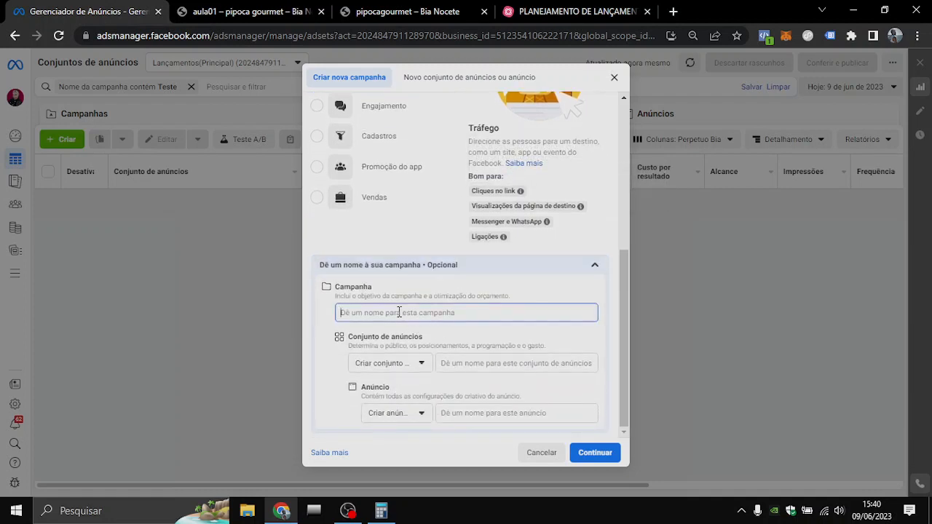
{"action": "type", "text": "[Teste] [Remar"}
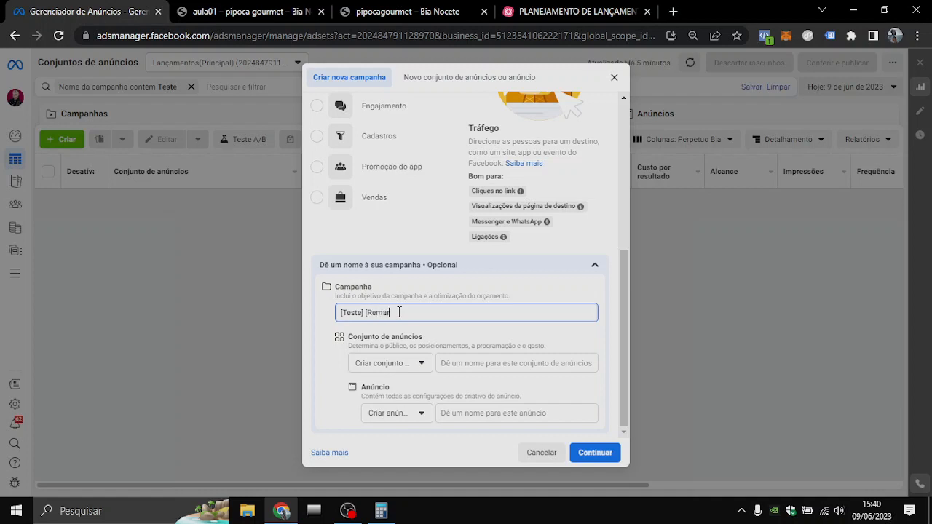
{"action": "type", "text": "keting] 19/06/23"}
Name the new ad set "Lead 14D"
{"action": "left_click", "coordinate": [462, 365]}
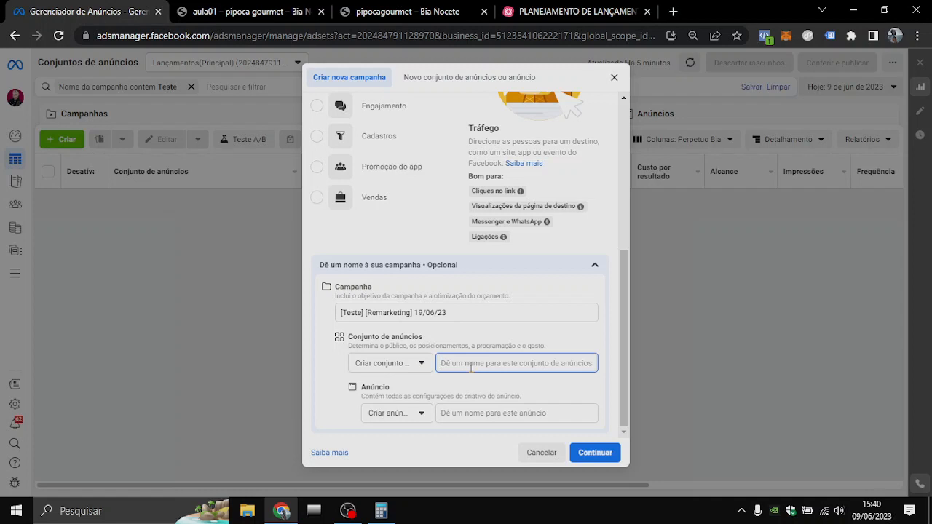
{"action": "type", "text": "Lead 14"}
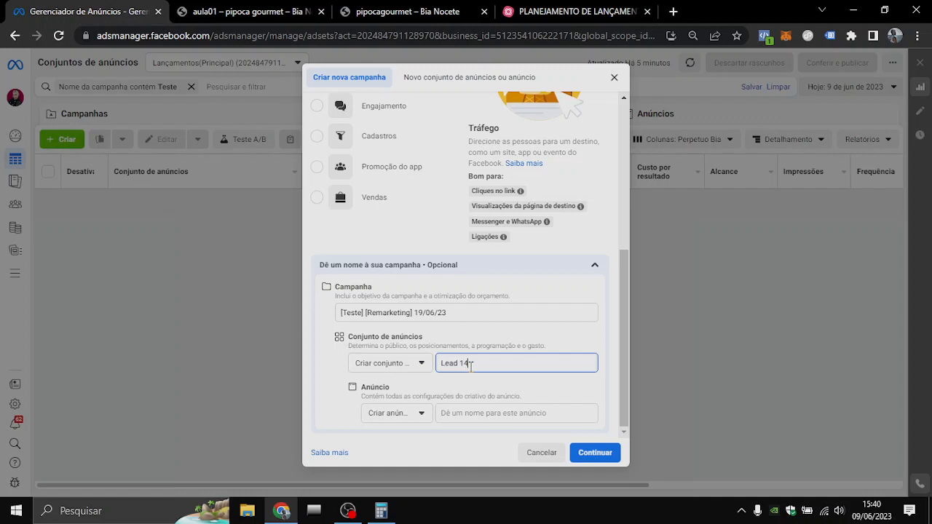
{"action": "type", "text": "8"}
{"action": "left_click_drag", "start_coordinate": [464, 365], "coordinate": [441, 364]}
{"action": "left_click", "coordinate": [482, 365]}
Examine the June 2023 dates in the system calendar, comparing Mondays 5, 12 and 19 with Tuesdays 13 and 20
{"action": "left_click", "coordinate": [872, 510]}
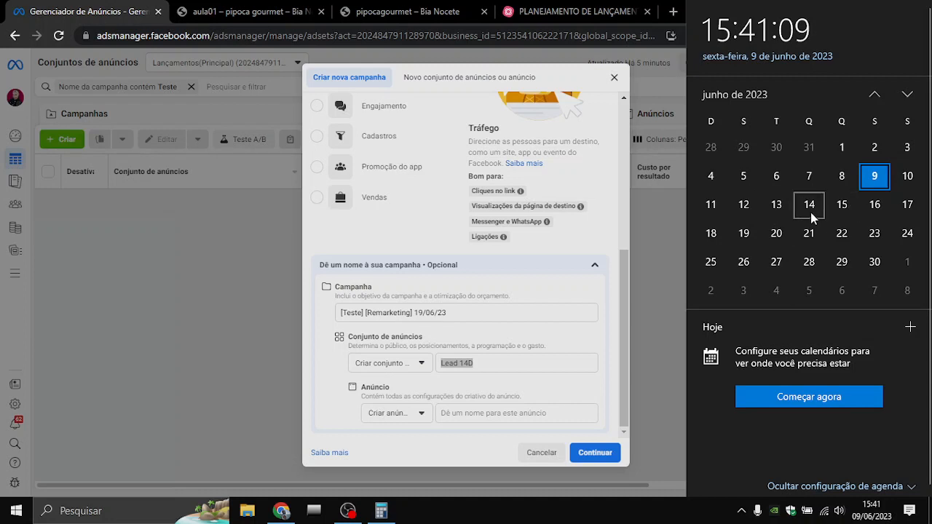
{"action": "left_click", "coordinate": [744, 205]}
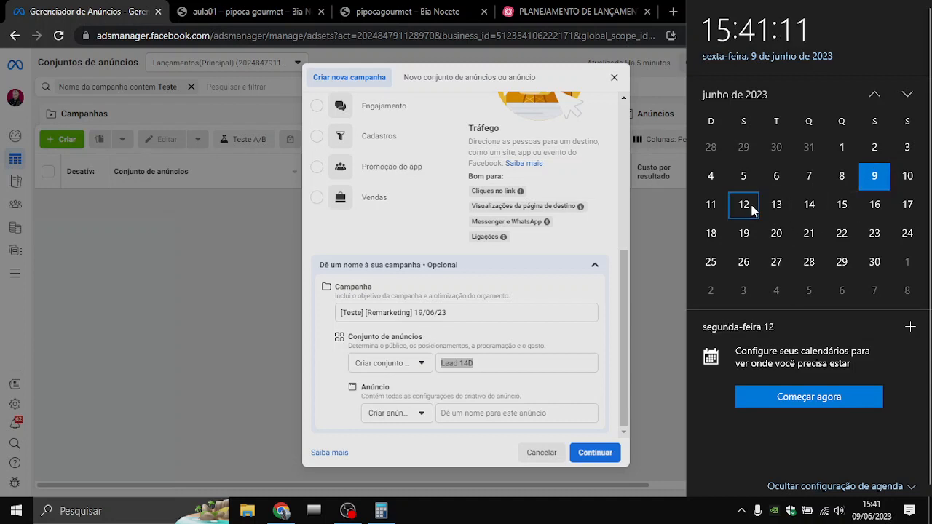
{"action": "left_click", "coordinate": [744, 242]}
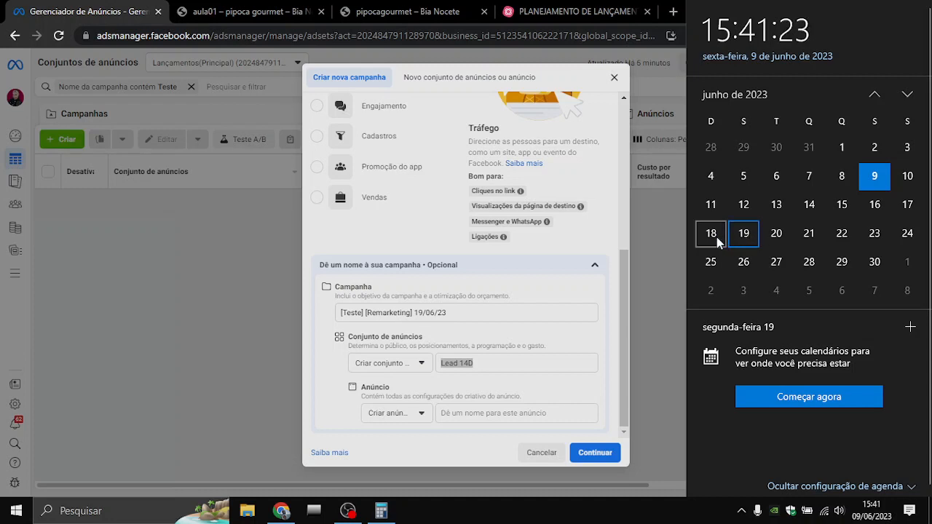
{"action": "left_click", "coordinate": [744, 208]}
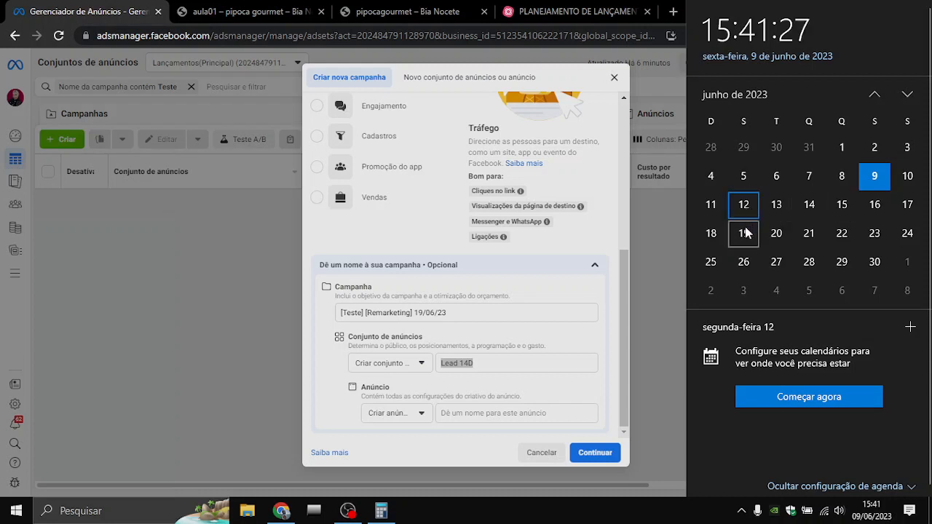
{"action": "left_click", "coordinate": [745, 239]}
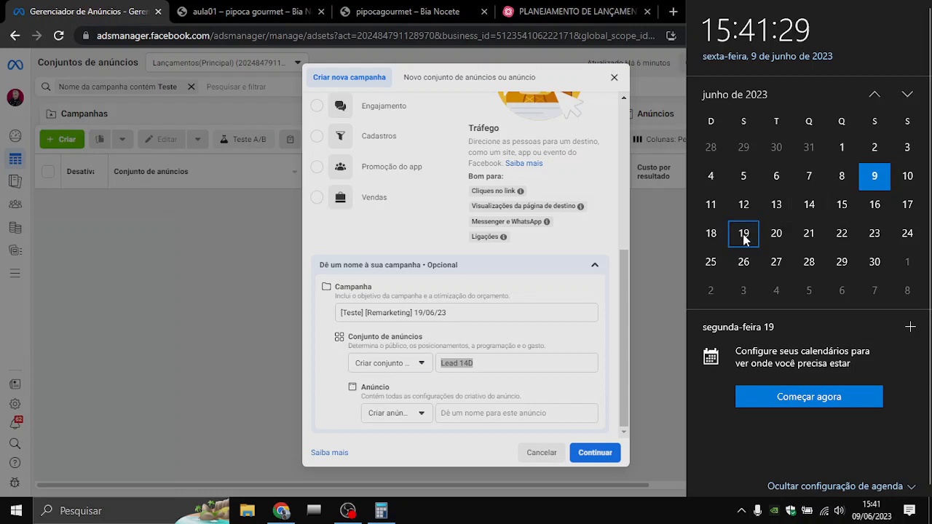
{"action": "left_click", "coordinate": [744, 212]}
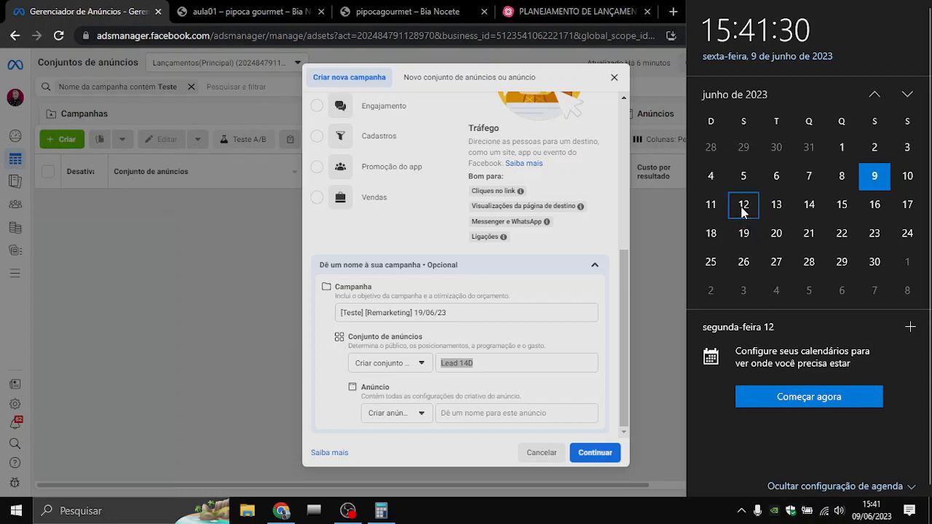
{"action": "left_click", "coordinate": [776, 247]}
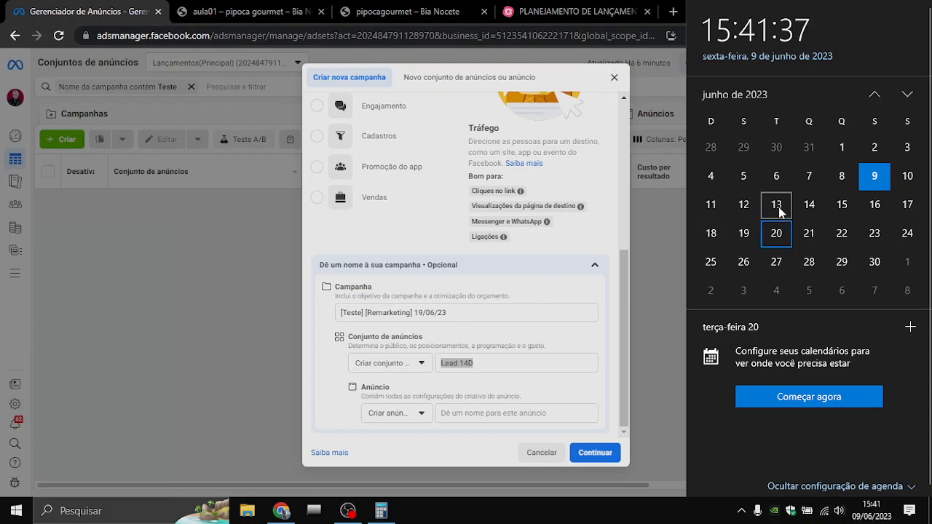
{"action": "left_click", "coordinate": [778, 205]}
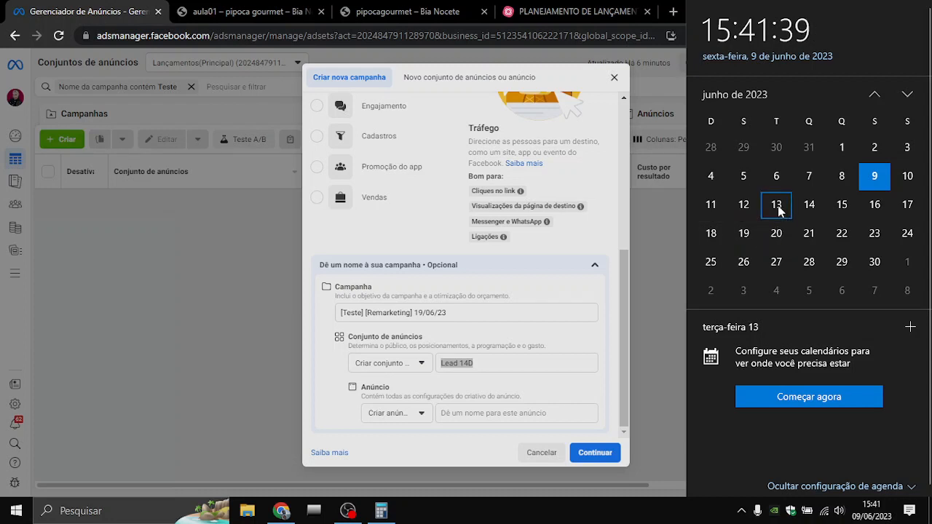
{"action": "left_click", "coordinate": [750, 209]}
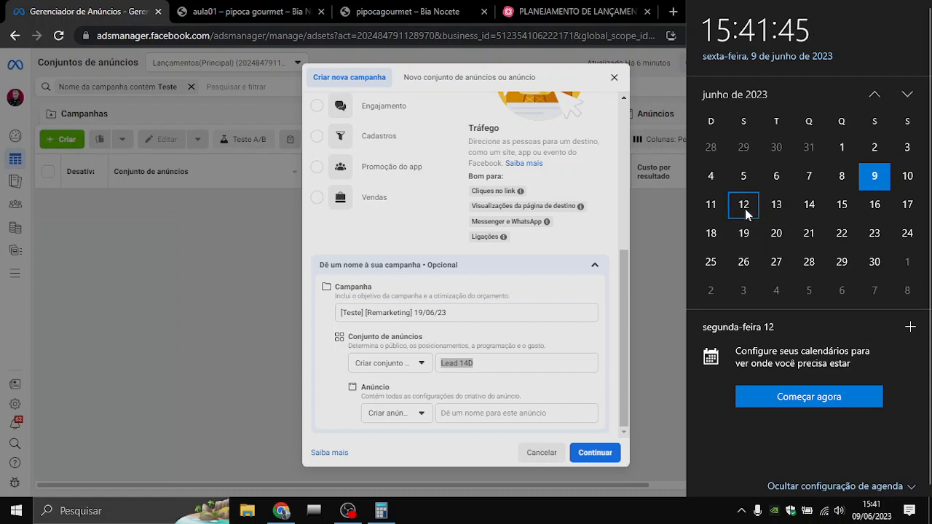
{"action": "left_click", "coordinate": [781, 235]}
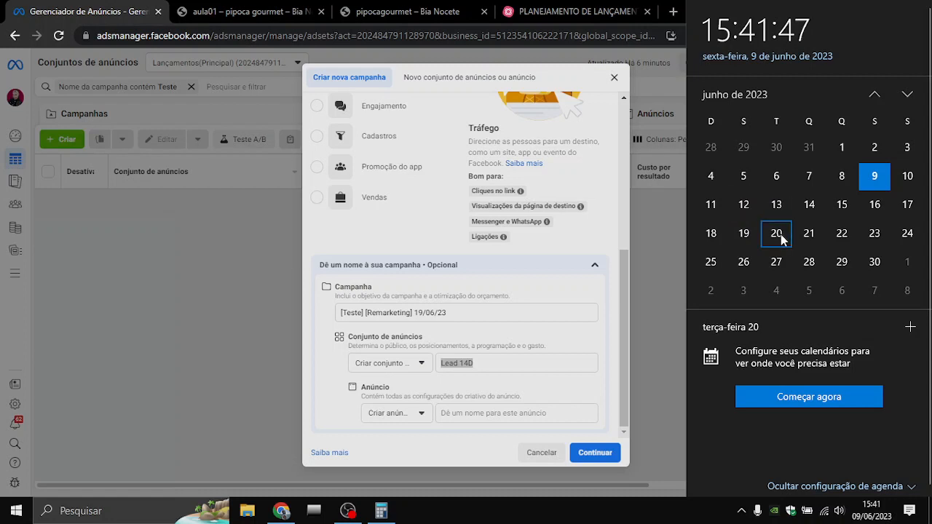
{"action": "left_click", "coordinate": [752, 234]}
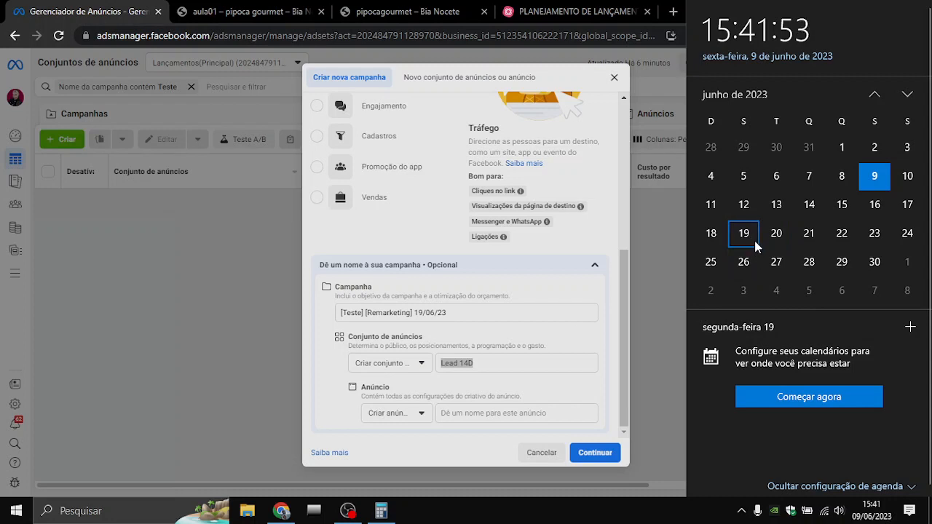
{"action": "left_click", "coordinate": [745, 181]}
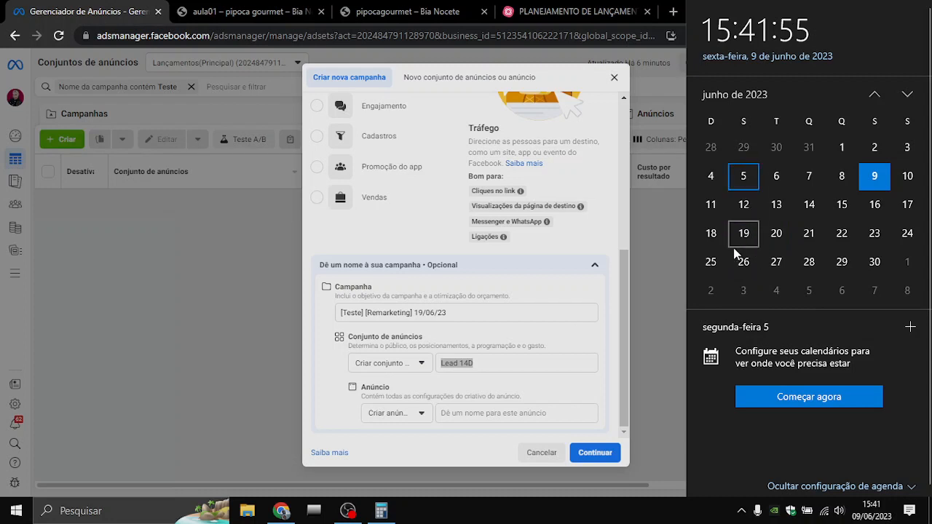
Extend and bracket the ad set name so that it reads "[Lead 14D] - Aula 01"
{"action": "left_click", "coordinate": [528, 362]}
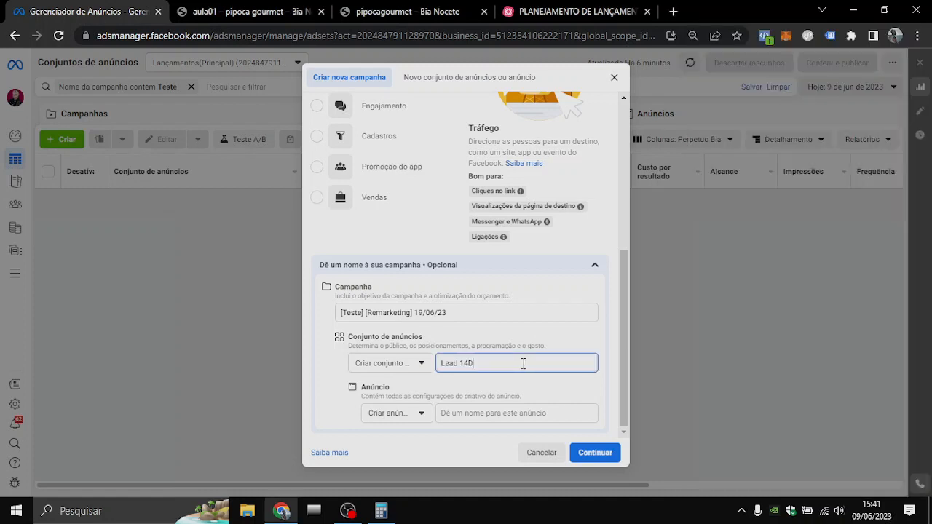
{"action": "left_click_drag", "start_coordinate": [478, 364], "coordinate": [439, 364]}
{"action": "left_click", "coordinate": [486, 364]}
{"action": "left_click", "coordinate": [470, 416]}
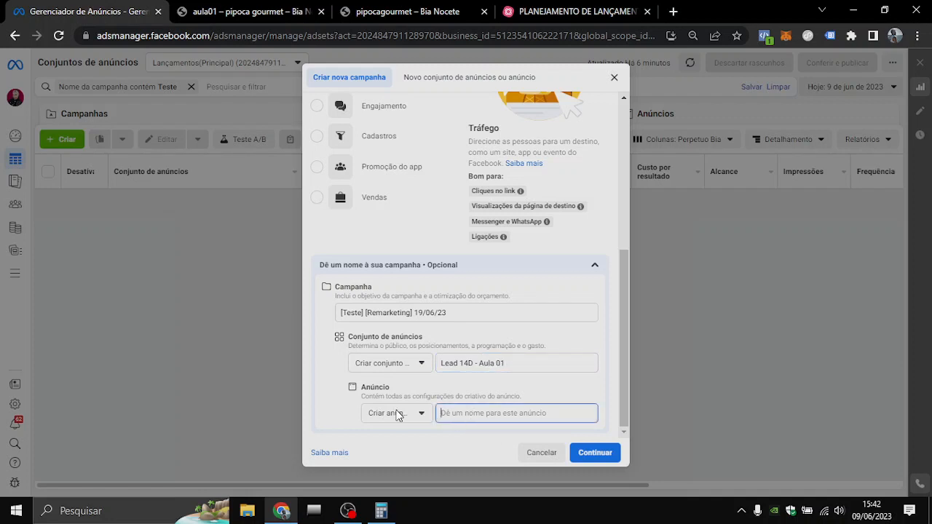
{"action": "left_click", "coordinate": [442, 369]}
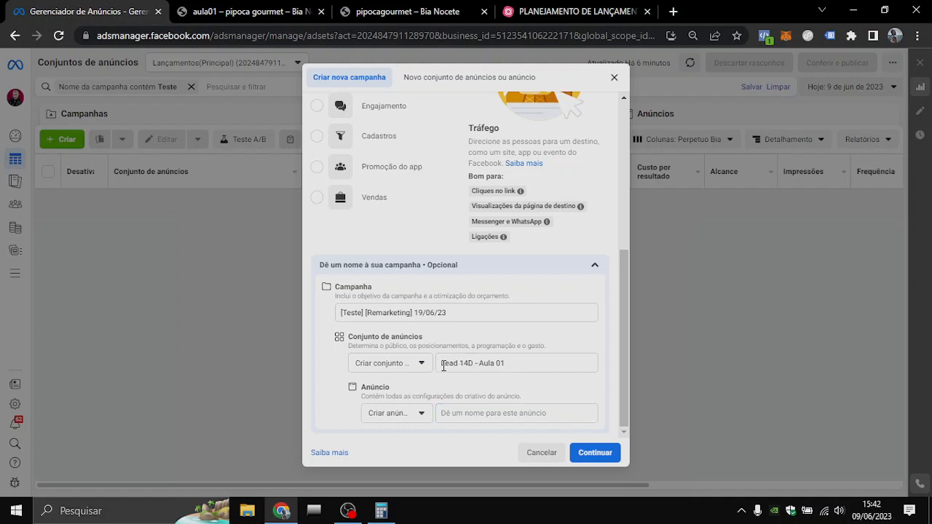
{"action": "left_click", "coordinate": [442, 366]}
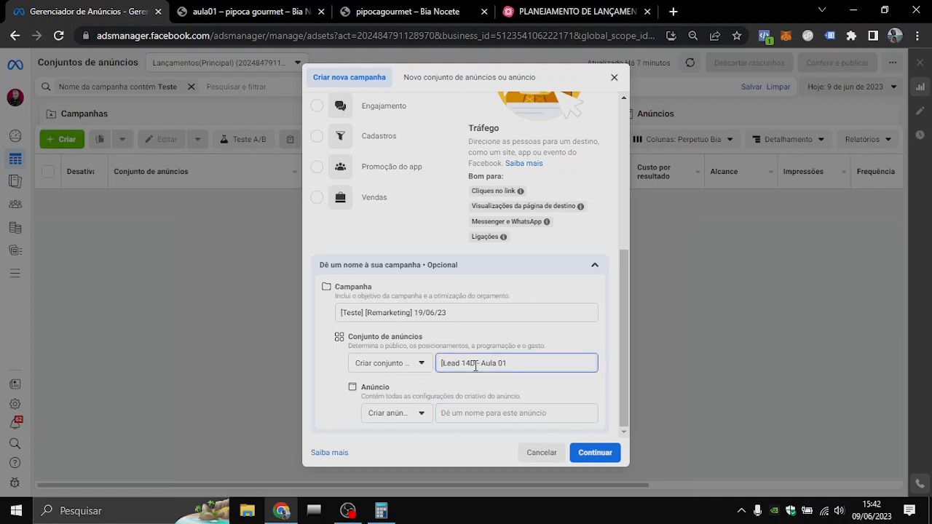
{"action": "type", "text": "]"}
Name the ad "AD - Aula 01" and continue to the draft campaign's settings
{"action": "left_click", "coordinate": [457, 416]}
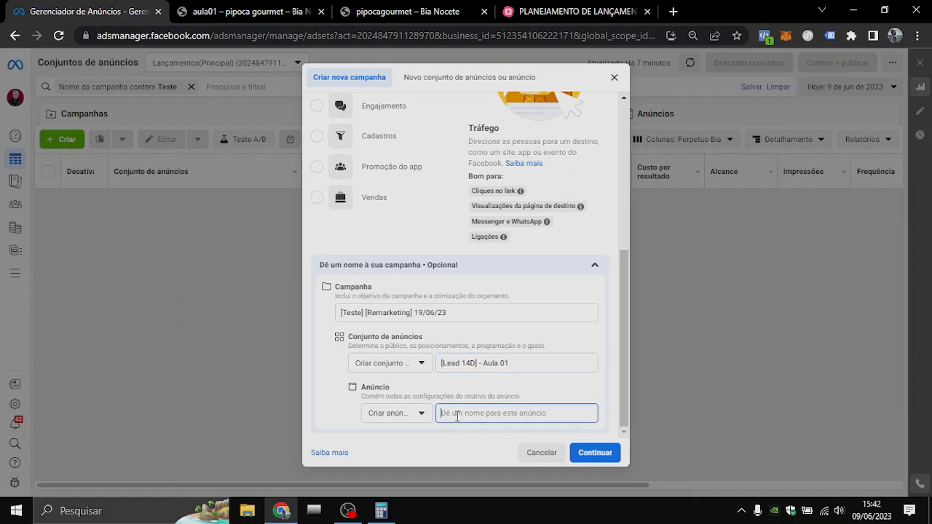
{"action": "type", "text": "AD - Aula 01"}
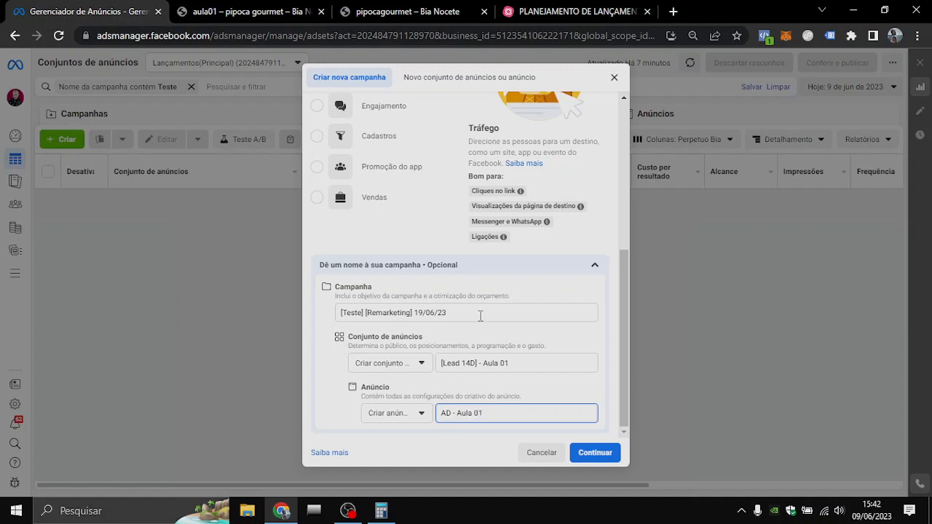
{"action": "left_click", "coordinate": [595, 453]}
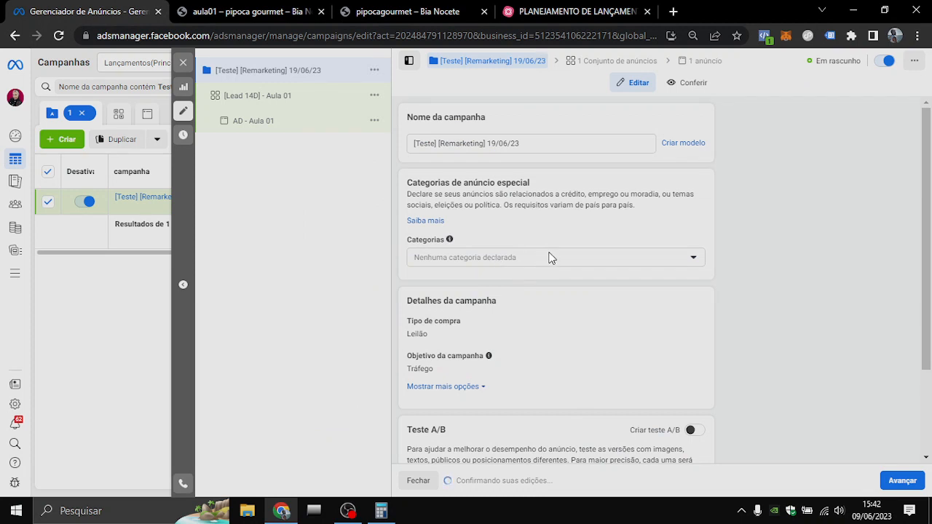
Turn on Orçamento de Campanha Advantage for the remarketing campaign
{"action": "scroll", "coordinate": [551, 240], "scroll_direction": "down", "scroll_amount": 3}
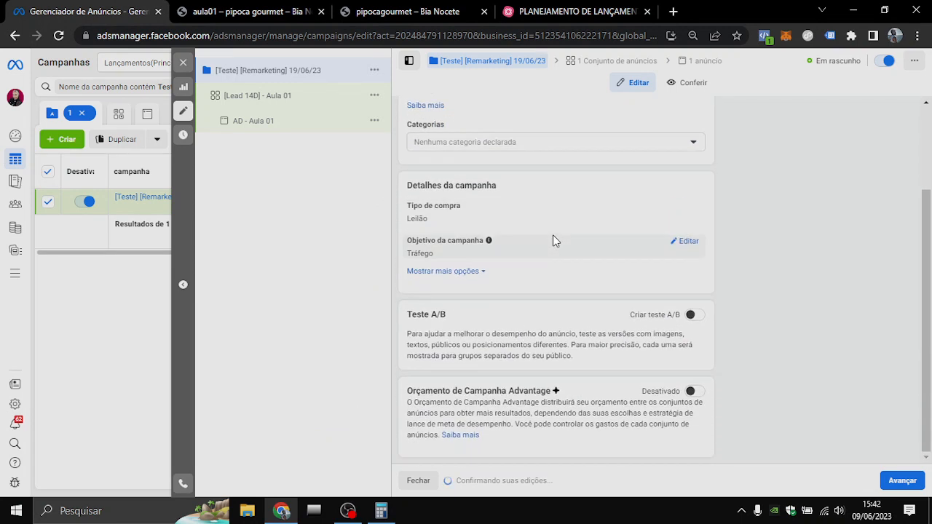
{"action": "left_click", "coordinate": [690, 392]}
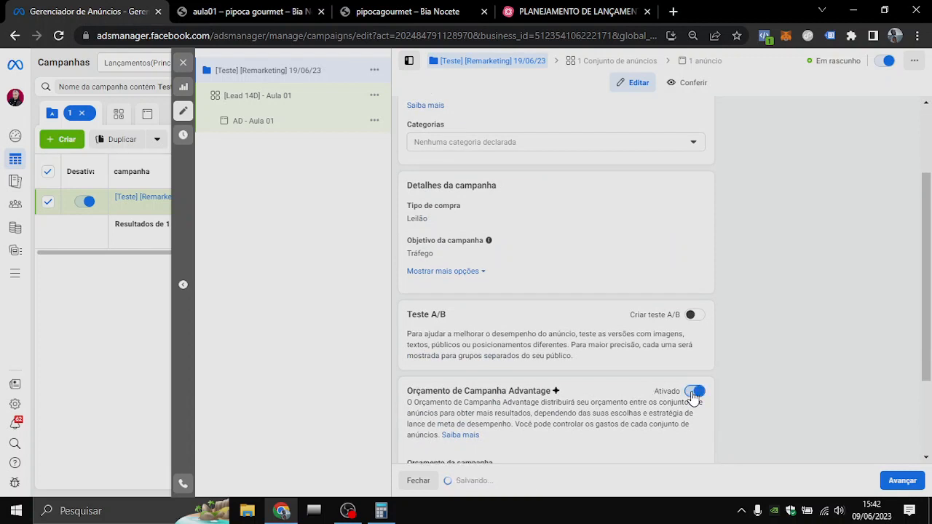
{"action": "scroll", "coordinate": [582, 344], "scroll_direction": "down", "scroll_amount": 2}
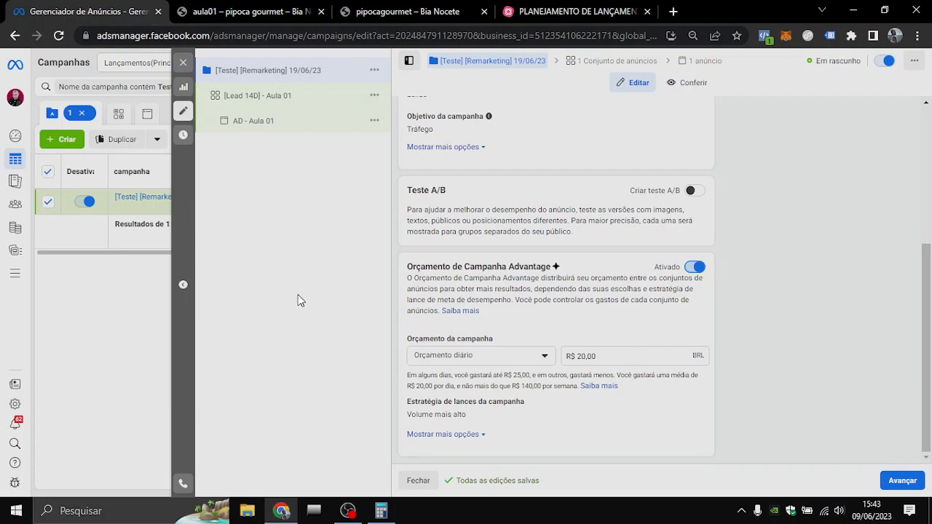
Check the remarketing budget split between Aulas no ar and Carrinho aberto in the MindMeister launch plan, and return to the Ads Manager
{"action": "left_click", "coordinate": [543, 11]}
{"action": "left_click", "coordinate": [241, 209]}
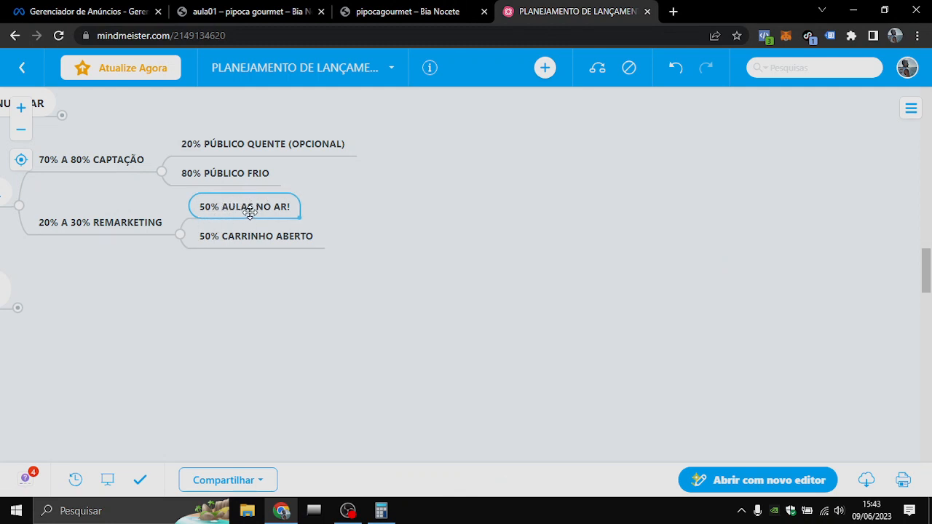
{"action": "left_click", "coordinate": [250, 240]}
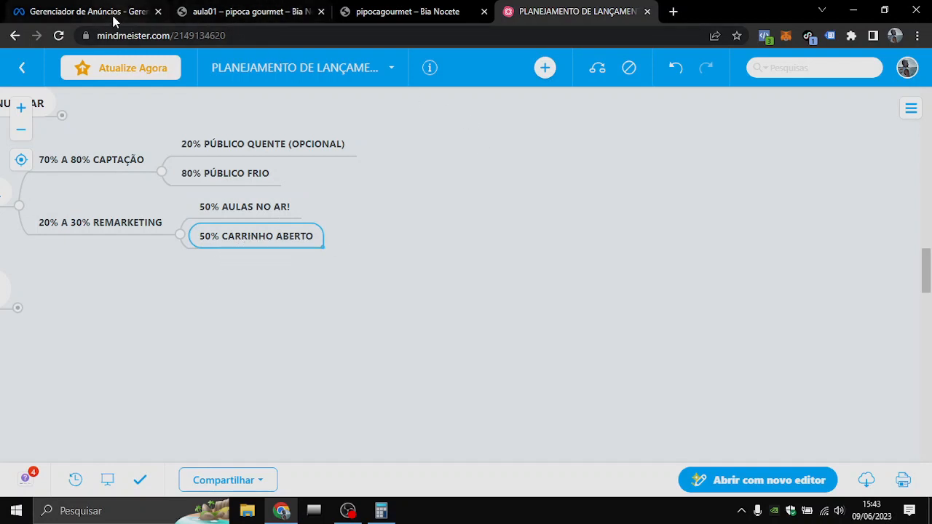
{"action": "left_click", "coordinate": [95, 13]}
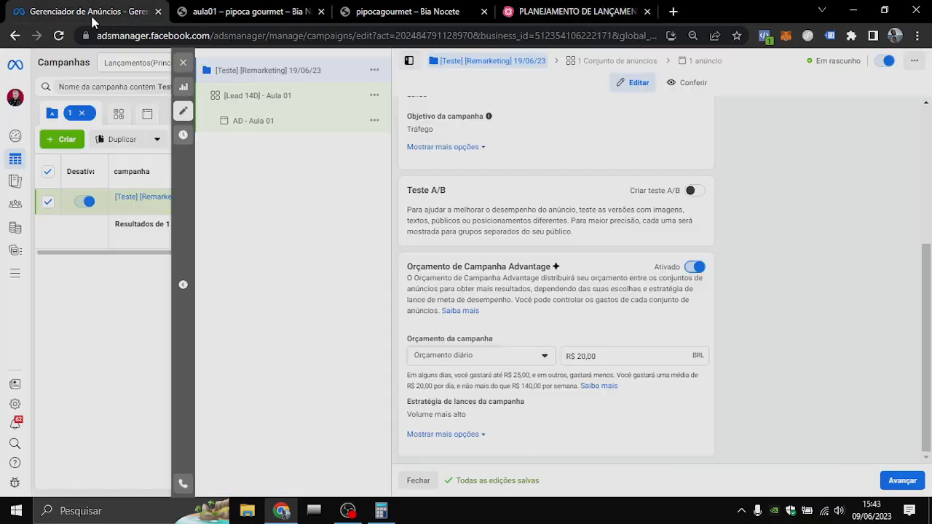
Turn off Orçamento de Campanha Advantage and look over the campaign's settings
{"action": "left_click", "coordinate": [698, 268]}
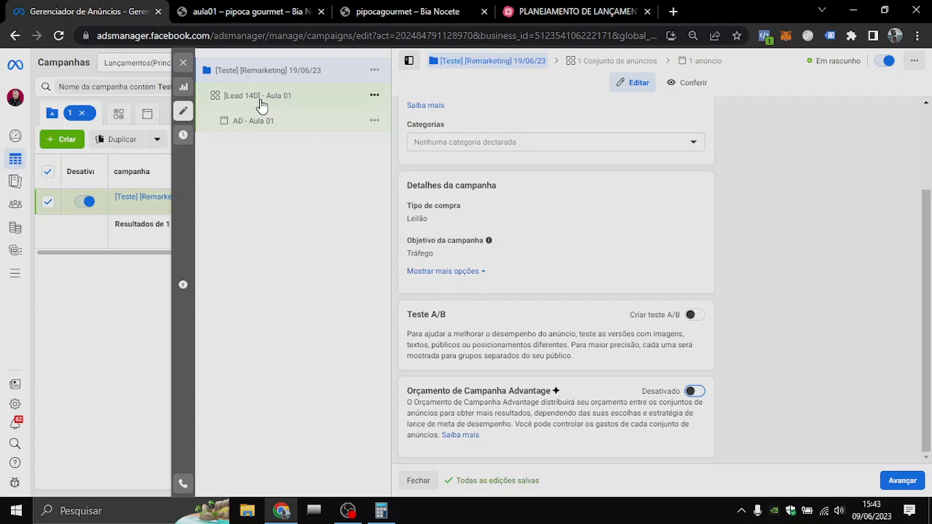
{"action": "scroll", "coordinate": [507, 334], "scroll_direction": "up", "scroll_amount": 1}
{"action": "scroll", "coordinate": [507, 334], "scroll_direction": "up", "scroll_amount": 3}
{"action": "scroll", "coordinate": [506, 337], "scroll_direction": "down", "scroll_amount": 3}
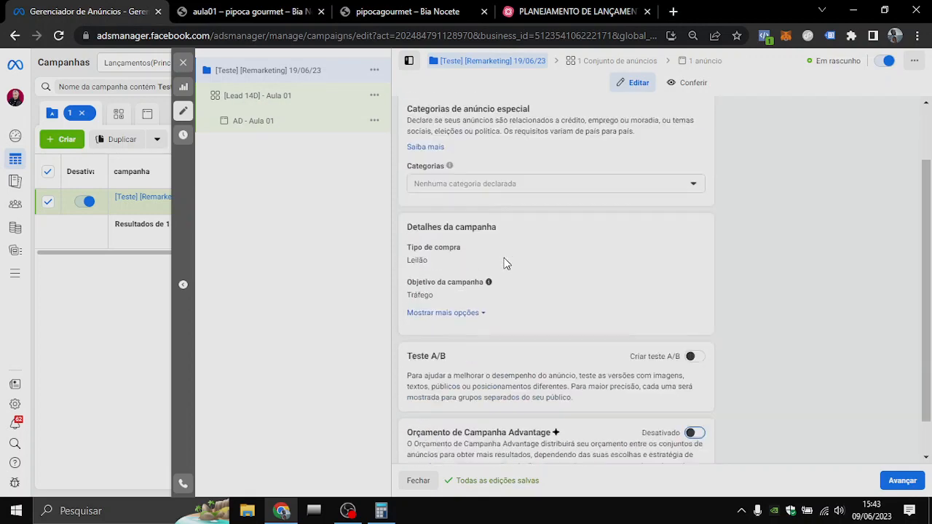
{"action": "scroll", "coordinate": [501, 284], "scroll_direction": "up", "scroll_amount": 3}
{"action": "scroll", "coordinate": [529, 319], "scroll_direction": "down", "scroll_amount": 3}
{"action": "scroll", "coordinate": [572, 458], "scroll_direction": "up", "scroll_amount": 3}
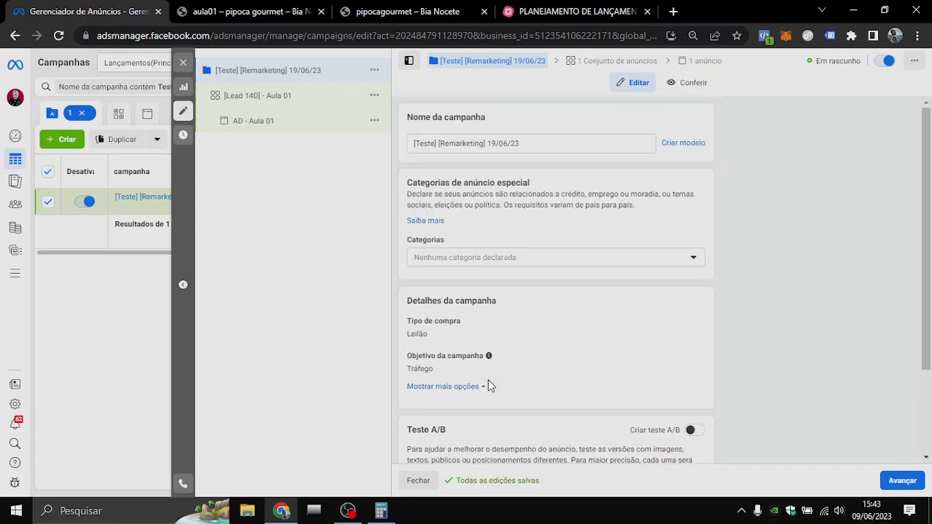
Open the "[Lead 14D] - Aula 01" ad set and set its conversion location to Site
{"action": "left_click", "coordinate": [264, 101]}
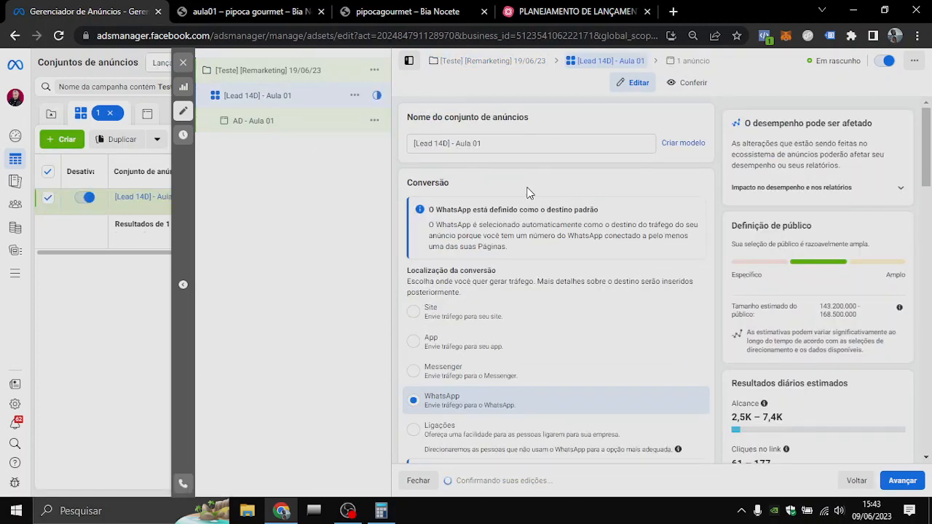
{"action": "scroll", "coordinate": [496, 248], "scroll_direction": "down", "scroll_amount": 1}
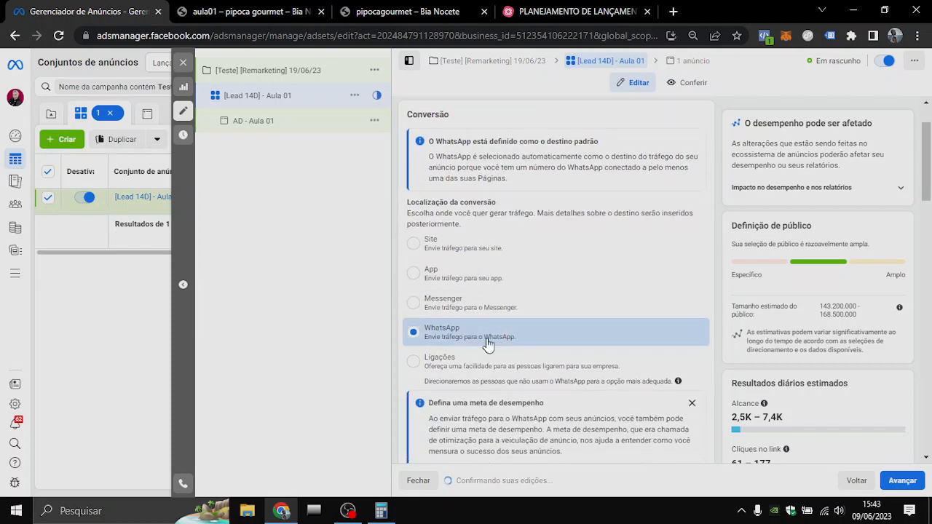
{"action": "left_click", "coordinate": [414, 252]}
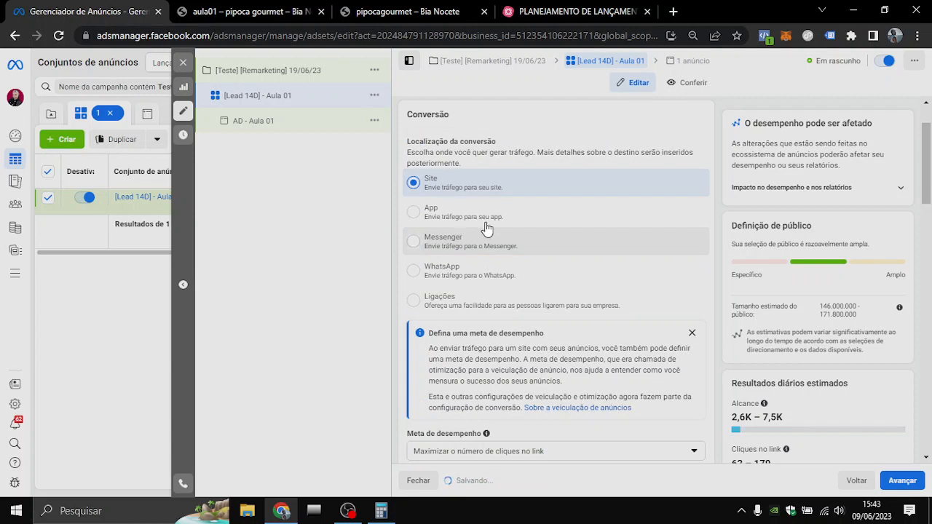
Look over the ad set's conversion and budget settings, and switch to the MindMeister launch plan to review the remarketing split between Aulas no ar and Carrinho aberto
{"action": "scroll", "coordinate": [570, 261], "scroll_direction": "up", "scroll_amount": 1}
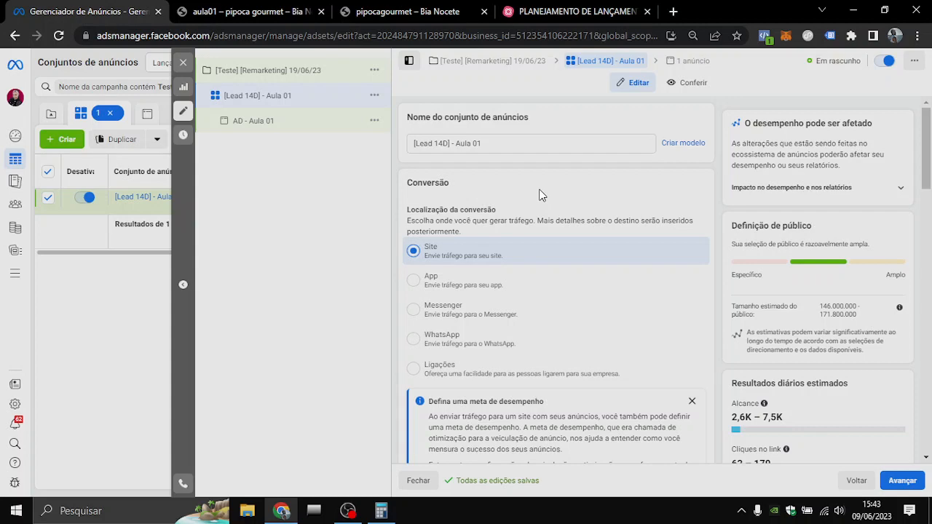
{"action": "scroll", "coordinate": [570, 233], "scroll_direction": "down", "scroll_amount": 3}
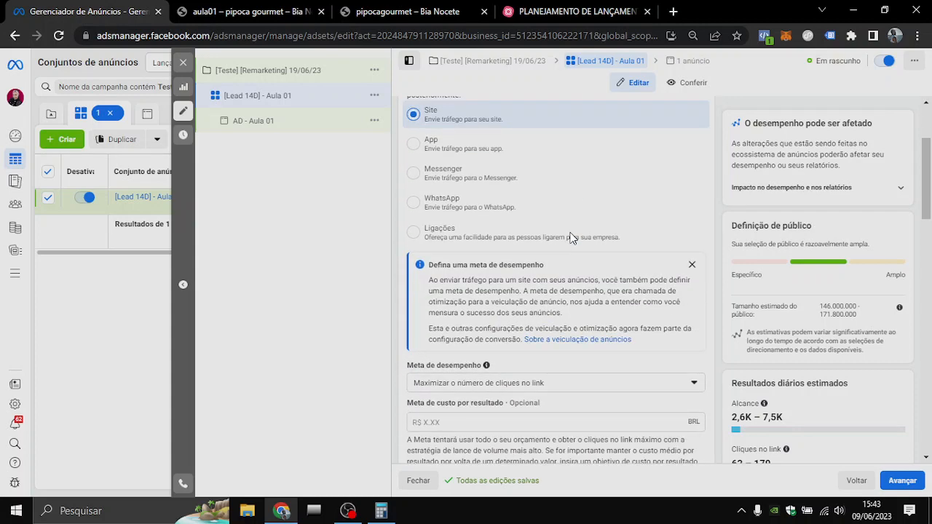
{"action": "scroll", "coordinate": [571, 233], "scroll_direction": "down", "scroll_amount": 5}
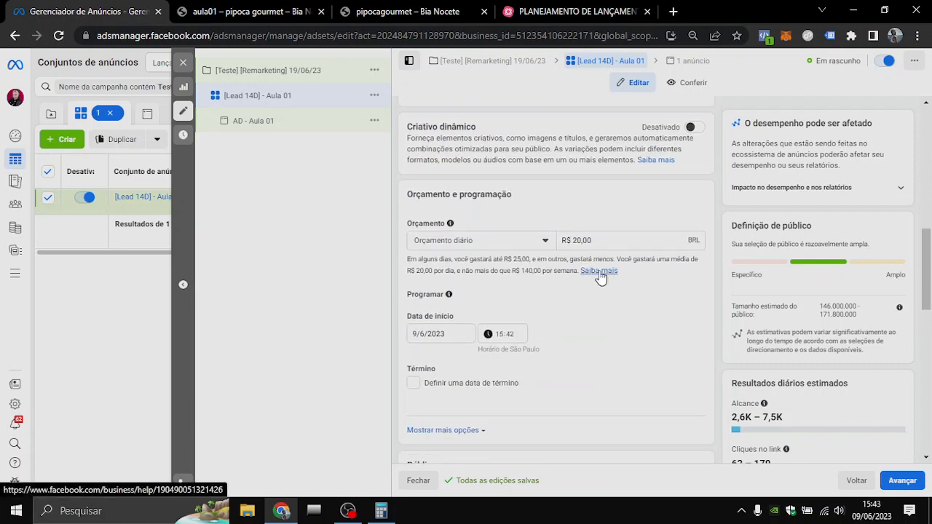
{"action": "left_click", "coordinate": [548, 16]}
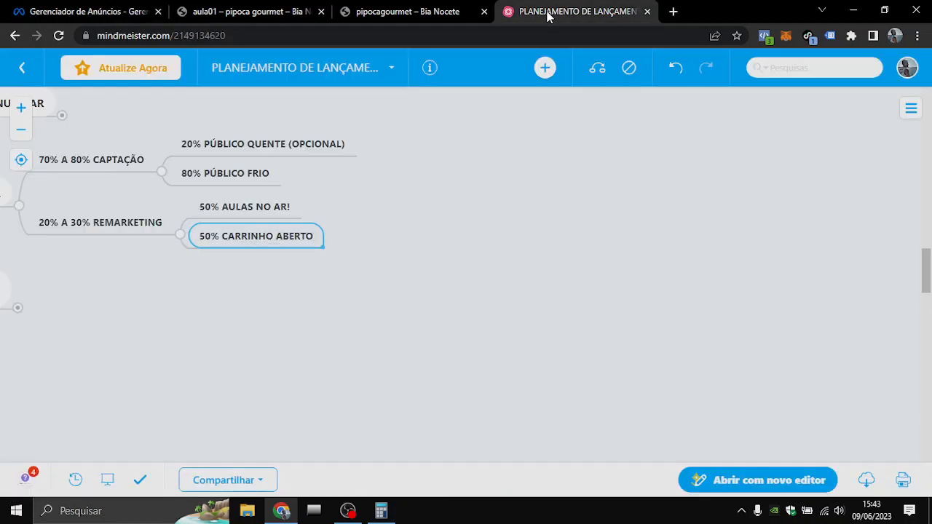
{"action": "left_click", "coordinate": [120, 224]}
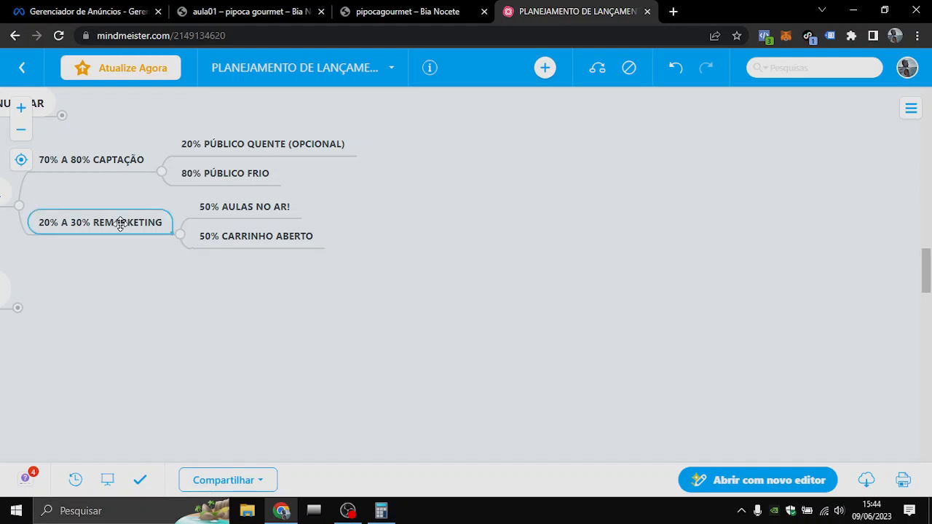
{"action": "left_click", "coordinate": [245, 209]}
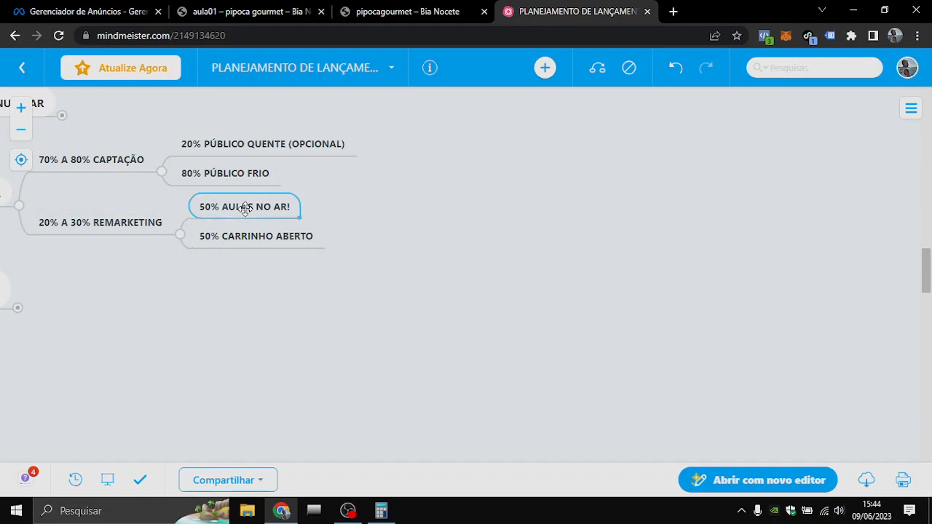
{"action": "left_click", "coordinate": [242, 238]}
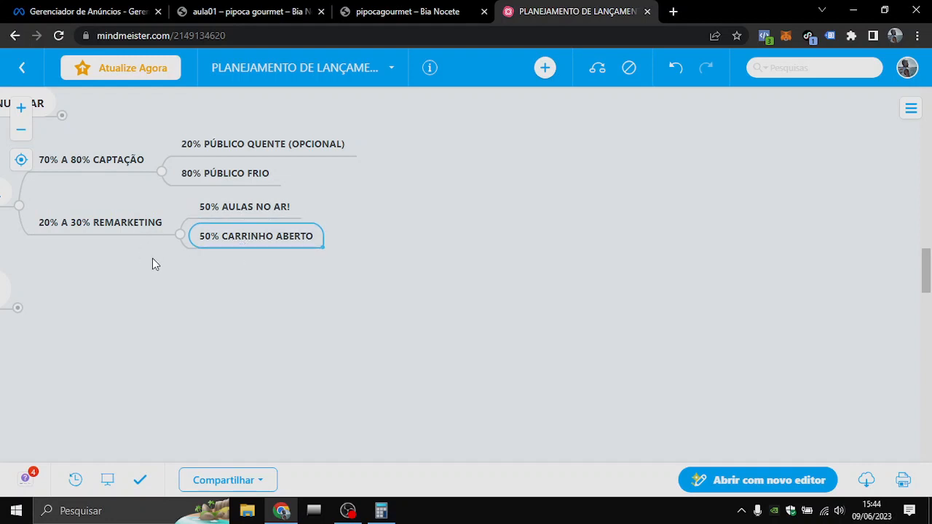
{"action": "left_click", "coordinate": [133, 224]}
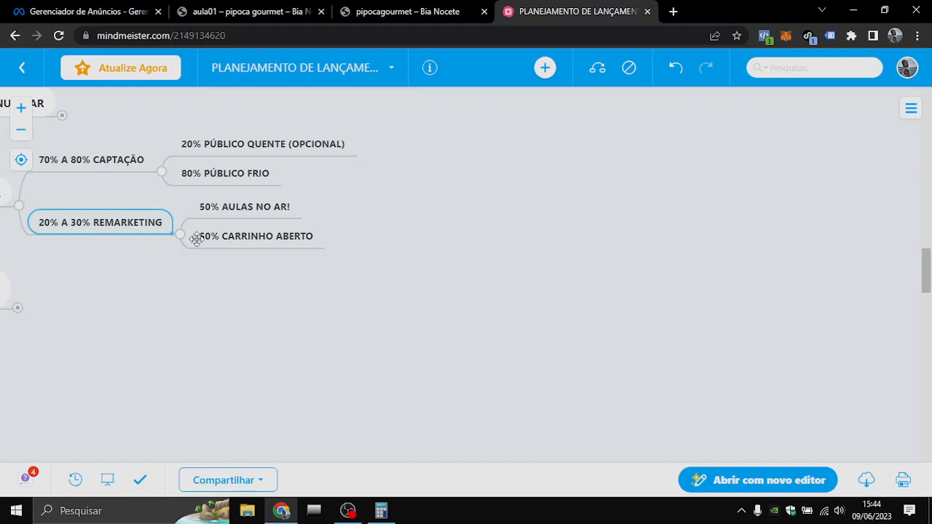
{"action": "left_click", "coordinate": [239, 209]}
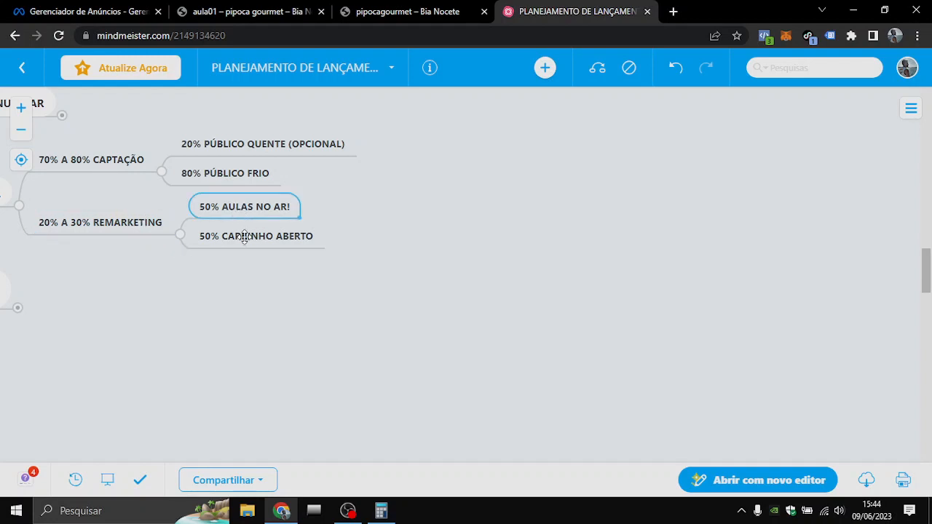
{"action": "left_click", "coordinate": [245, 237]}
{"action": "left_click", "coordinate": [238, 209]}
Divide 100 by 3 in the Windows Calculator and minimize it
{"action": "left_click", "coordinate": [379, 510]}
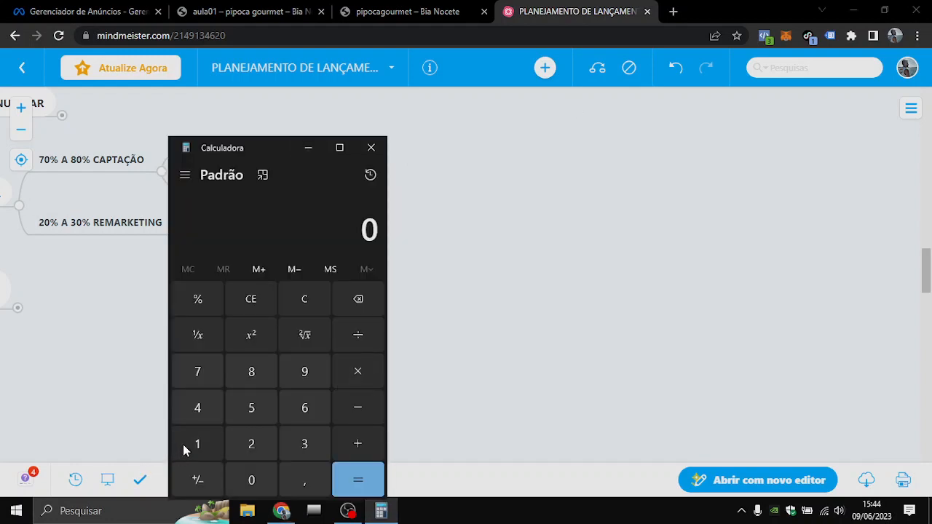
{"action": "left_click", "coordinate": [182, 445]}
{"action": "left_click", "coordinate": [260, 484]}
{"action": "left_click", "coordinate": [260, 484]}
{"action": "left_click", "coordinate": [361, 341]}
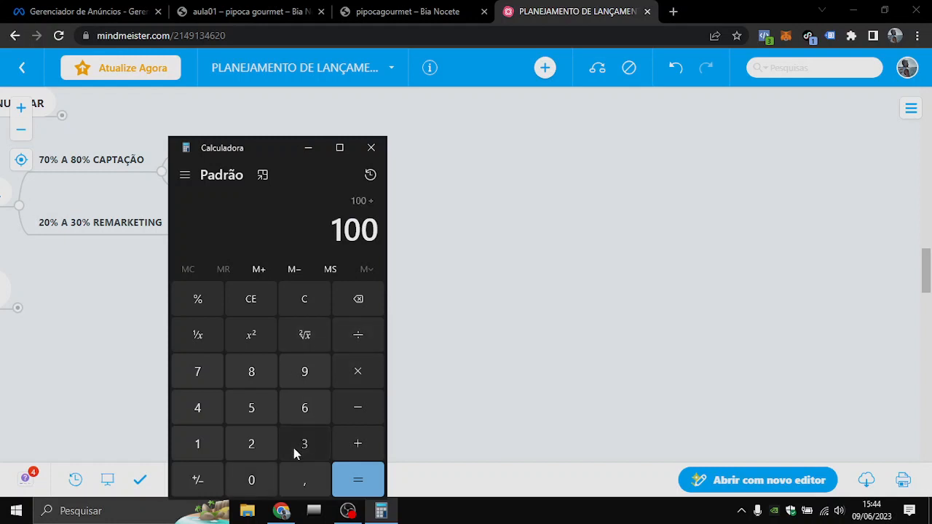
{"action": "left_click", "coordinate": [299, 447]}
{"action": "left_click", "coordinate": [356, 482]}
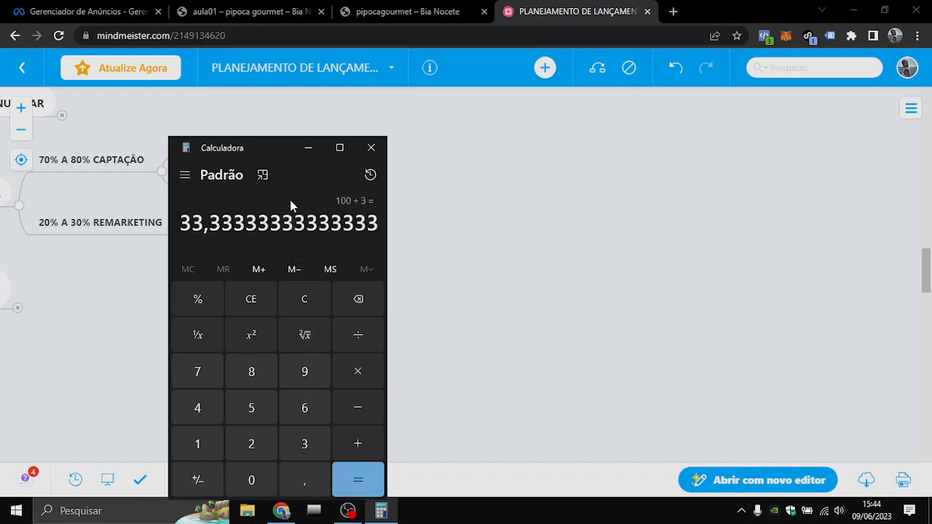
{"action": "left_click", "coordinate": [309, 148]}
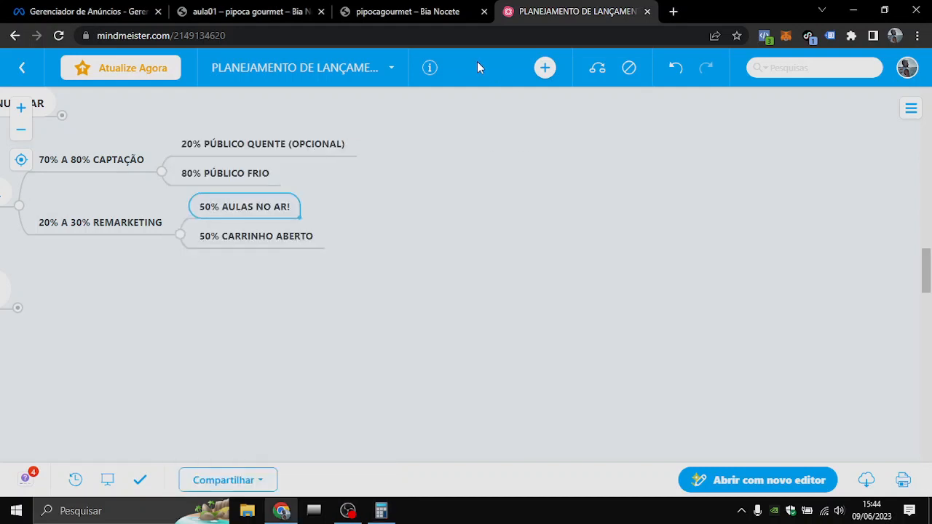
Return to the Ads Manager and set the "[Lead 14D] - Aula 01" ad set's daily budget to R$ 33,00
{"action": "left_click", "coordinate": [83, 12]}
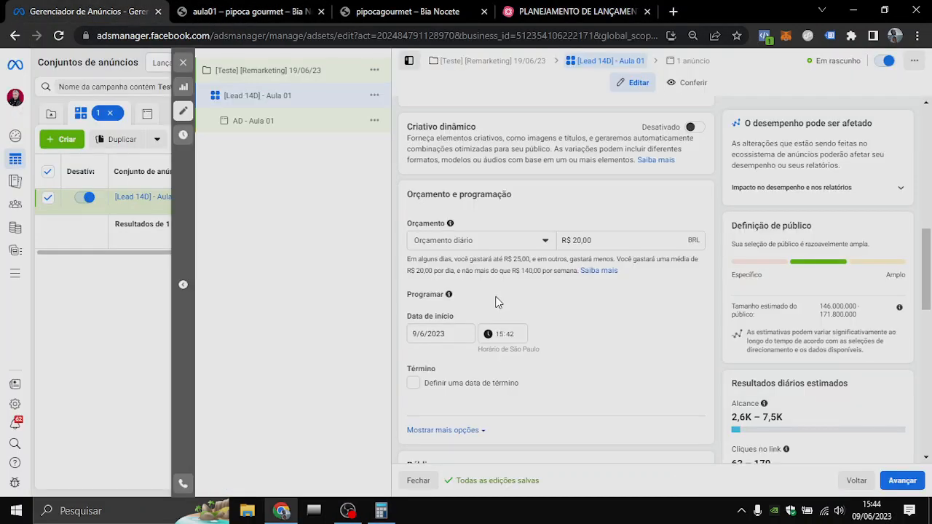
{"action": "left_click", "coordinate": [581, 241]}
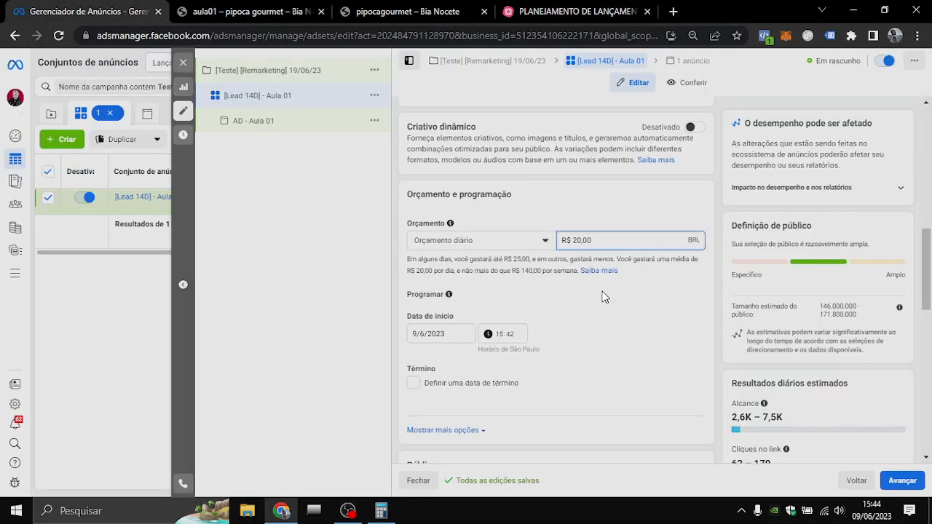
{"action": "key", "text": "BackSpace"}
{"action": "key", "text": "BackSpace"}
{"action": "type", "text": "33"}
{"action": "left_click", "coordinate": [594, 210]}
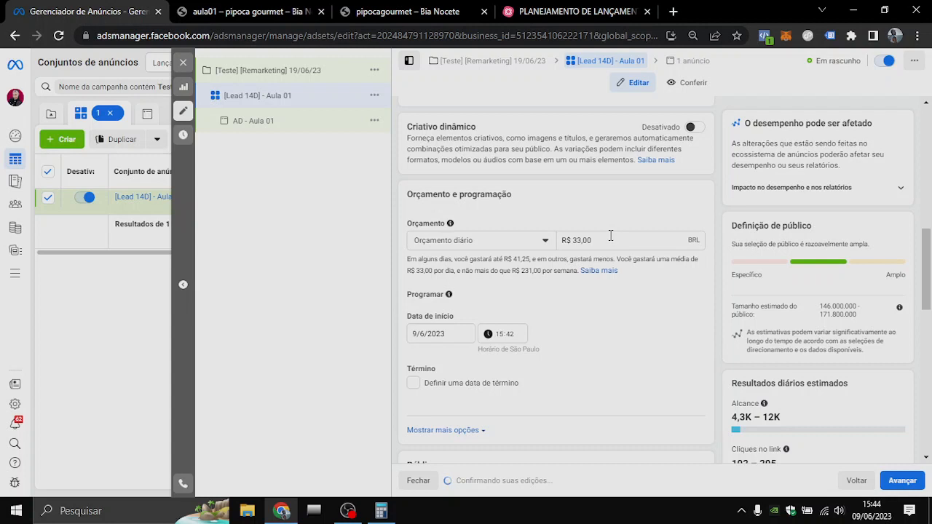
Check Mondays 12 and 19 June 2023 in the Windows calendar and close it
{"action": "scroll", "coordinate": [575, 228], "scroll_direction": "down", "scroll_amount": 1}
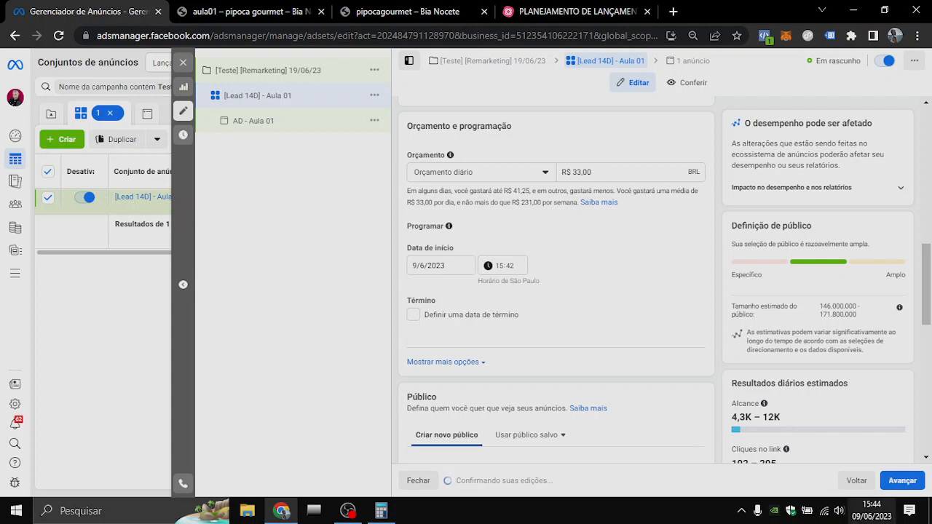
{"action": "left_click", "coordinate": [866, 517]}
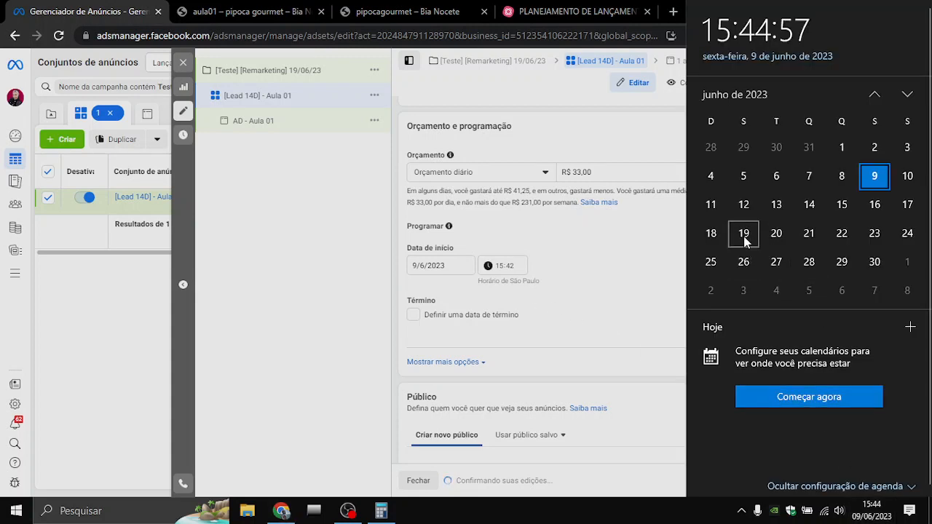
{"action": "left_click", "coordinate": [744, 208]}
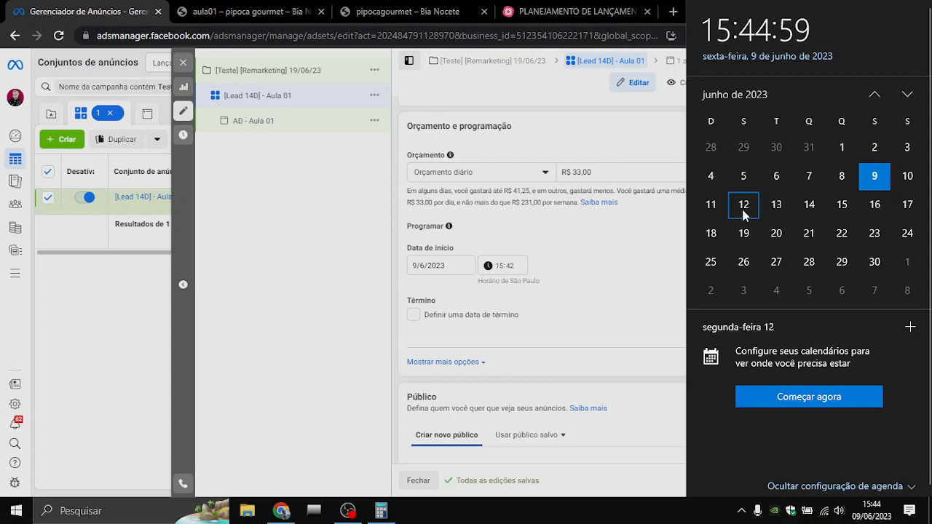
{"action": "left_click", "coordinate": [744, 234]}
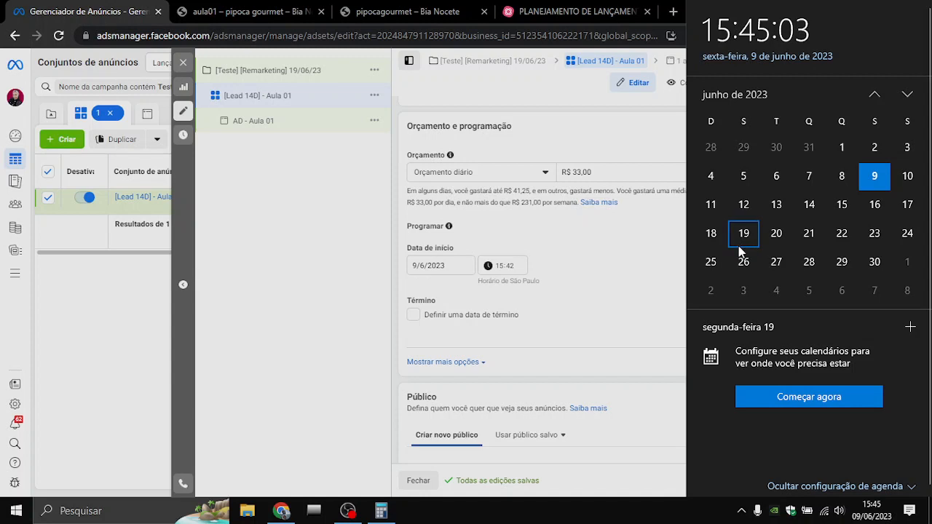
{"action": "left_click", "coordinate": [638, 281]}
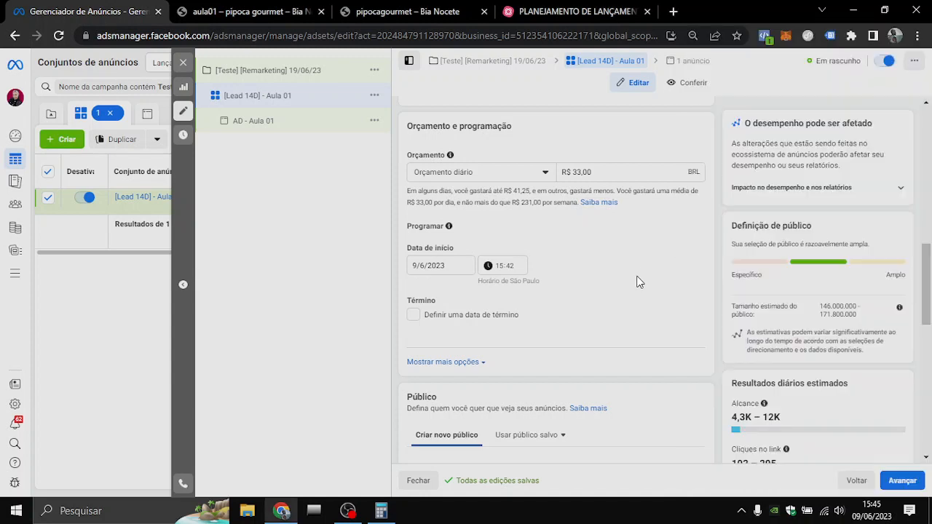
Schedule the ad set to start on 19/6/2023 at 05:00
{"action": "left_click", "coordinate": [419, 269]}
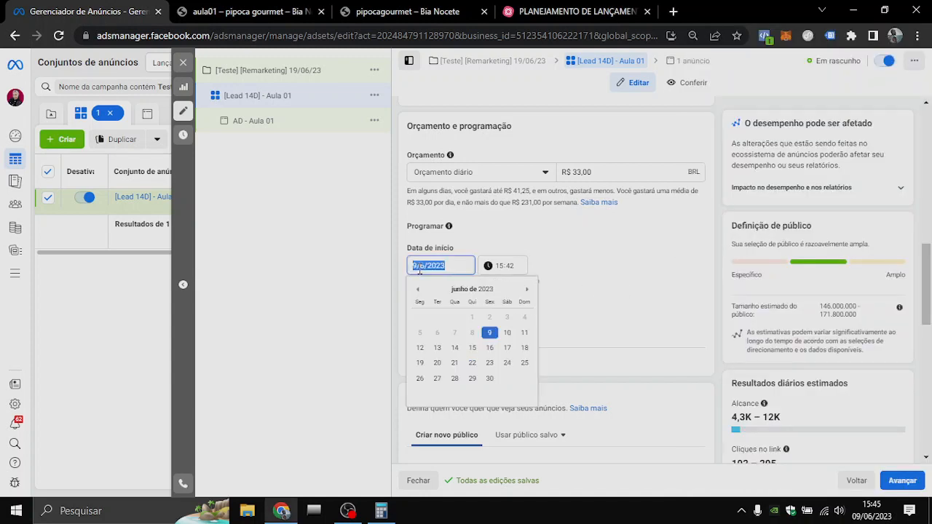
{"action": "left_click", "coordinate": [420, 363]}
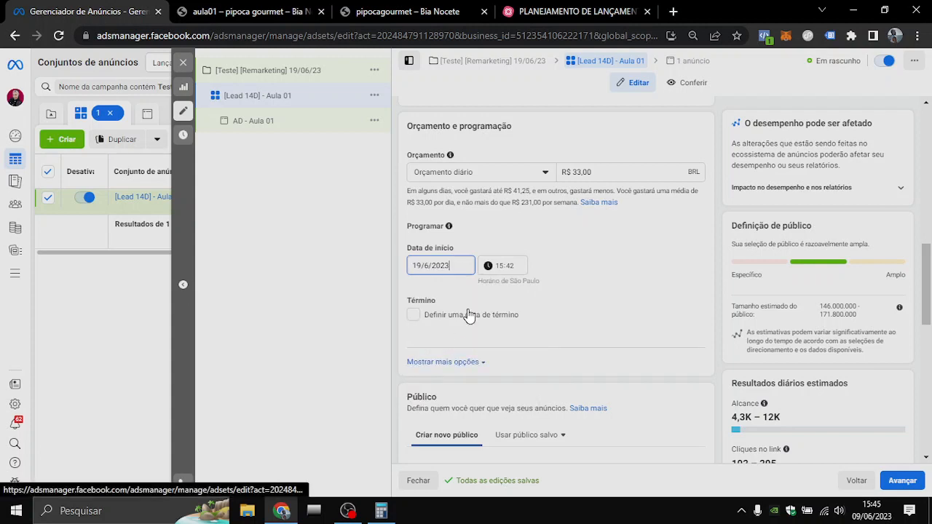
{"action": "left_click", "coordinate": [504, 268]}
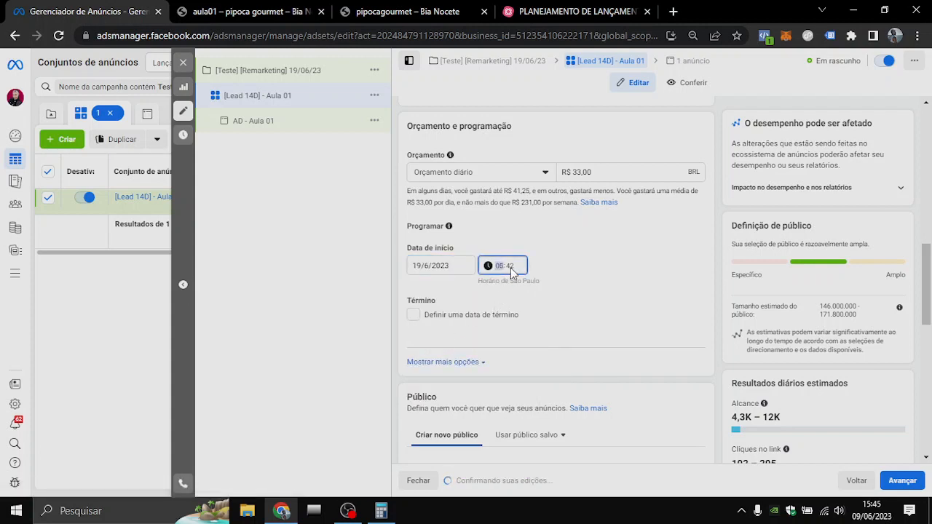
{"action": "left_click", "coordinate": [510, 267]}
{"action": "left_click", "coordinate": [510, 231]}
Try to give the ad set an end date of 19/6/2023, and remove the end date
{"action": "scroll", "coordinate": [519, 255], "scroll_direction": "down", "scroll_amount": 1}
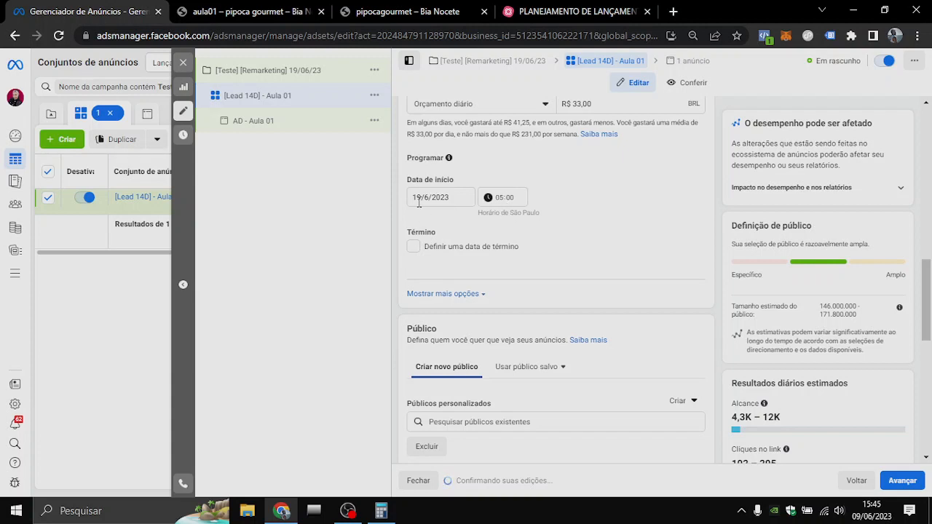
{"action": "left_click", "coordinate": [415, 248]}
{"action": "left_click", "coordinate": [424, 269]}
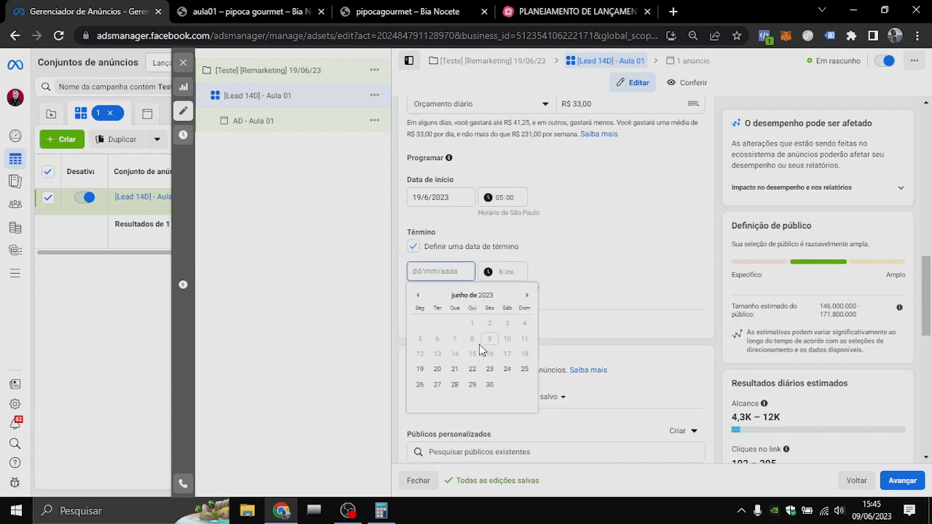
{"action": "left_click", "coordinate": [420, 371]}
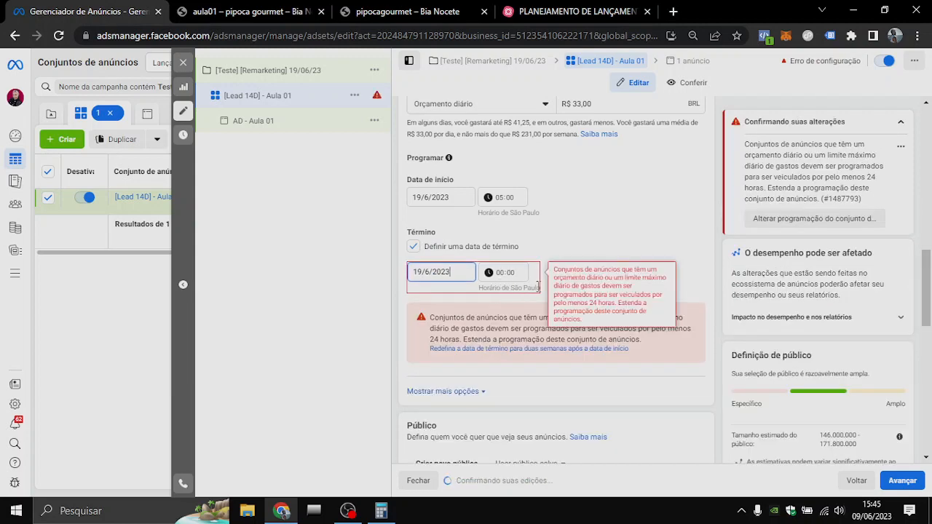
{"action": "left_click", "coordinate": [413, 250]}
{"action": "left_click", "coordinate": [413, 249]}
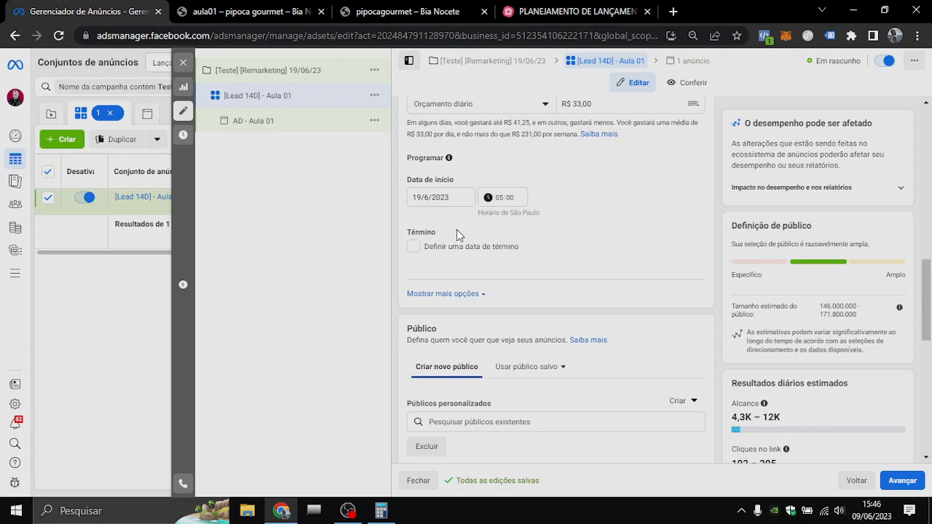
Review the ad set's name, conversion location, daily budget and start schedule
{"action": "scroll", "coordinate": [510, 256], "scroll_direction": "up", "scroll_amount": 2}
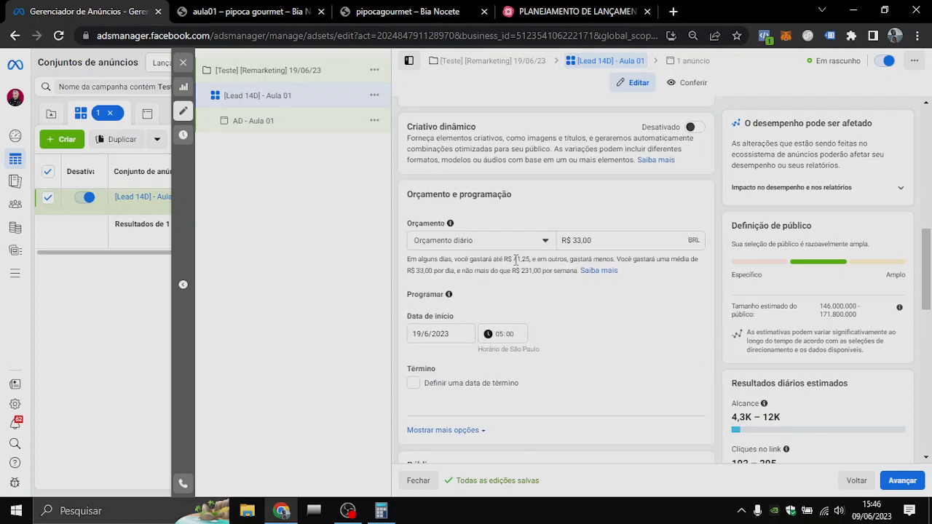
{"action": "scroll", "coordinate": [515, 260], "scroll_direction": "up", "scroll_amount": 10}
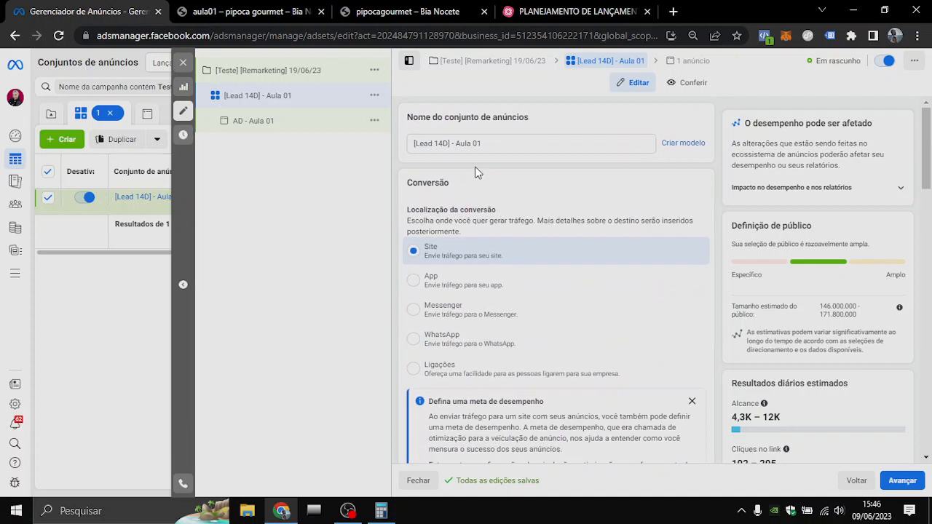
{"action": "left_click", "coordinate": [415, 143]}
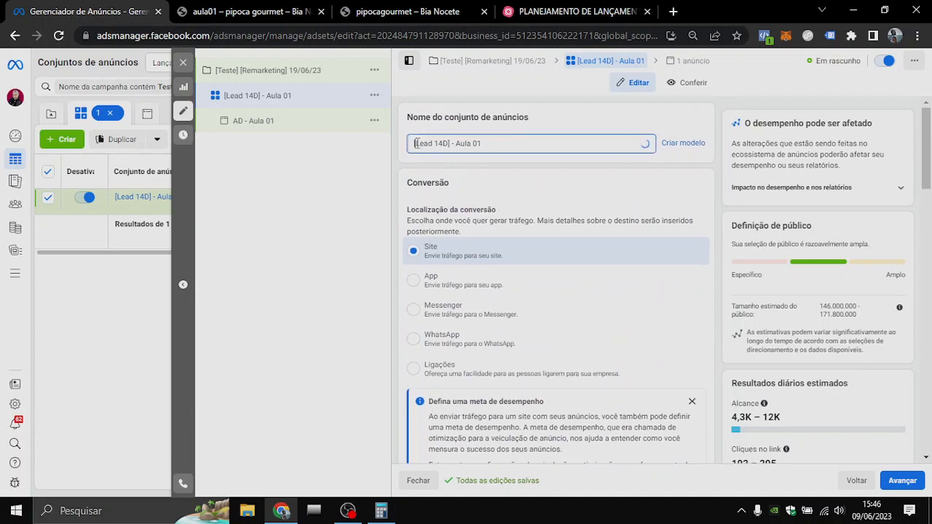
{"action": "left_click_drag", "start_coordinate": [415, 143], "coordinate": [449, 145]}
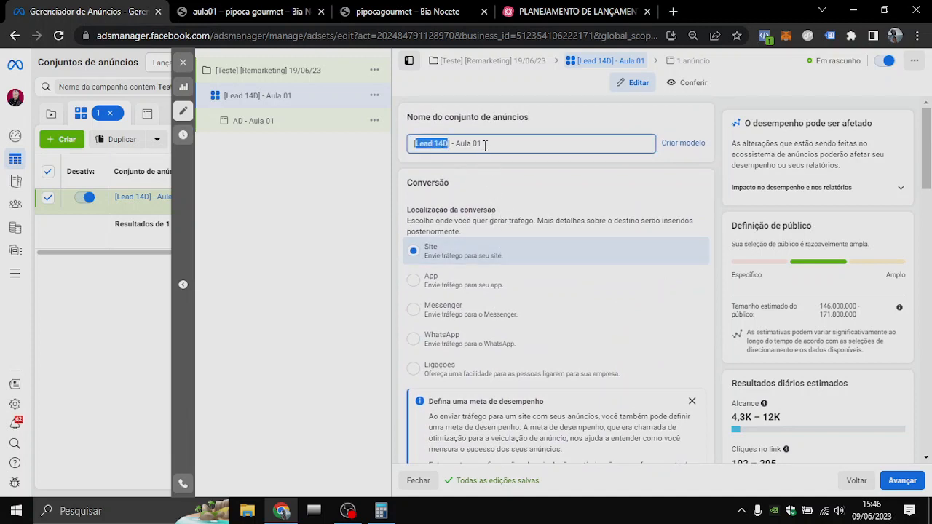
{"action": "key", "text": "End"}
{"action": "key", "text": "ctrl+shift+Left"}
{"action": "key", "text": "ctrl+shift+Left"}
{"action": "scroll", "coordinate": [492, 220], "scroll_direction": "down", "scroll_amount": 2}
{"action": "scroll", "coordinate": [491, 220], "scroll_direction": "up", "scroll_amount": 2}
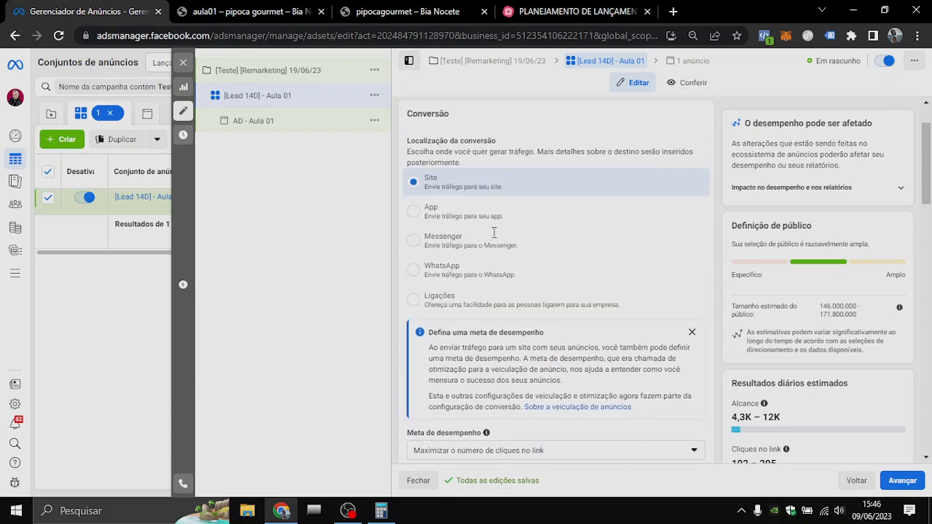
{"action": "scroll", "coordinate": [507, 276], "scroll_direction": "down", "scroll_amount": 5}
{"action": "scroll", "coordinate": [508, 277], "scroll_direction": "down", "scroll_amount": 2}
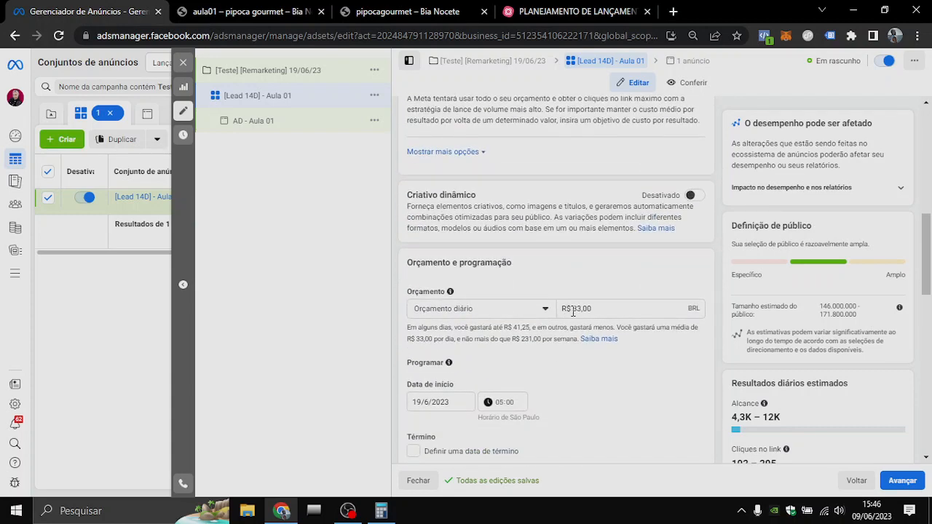
{"action": "scroll", "coordinate": [530, 294], "scroll_direction": "down", "scroll_amount": 1}
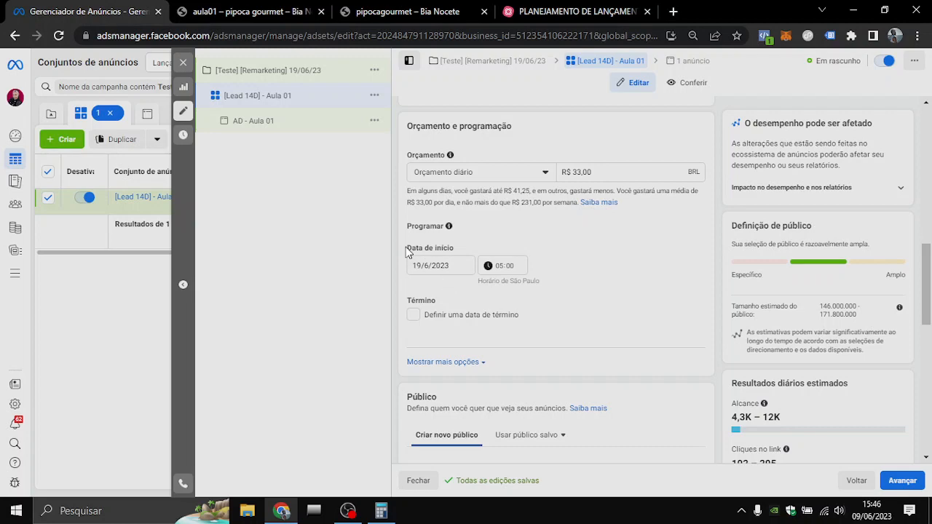
Append a hyphen and the date 19/06/23 to the ad set's name, after "Aula 01"
{"action": "scroll", "coordinate": [459, 263], "scroll_direction": "up", "scroll_amount": 3}
{"action": "scroll", "coordinate": [477, 273], "scroll_direction": "up", "scroll_amount": 5}
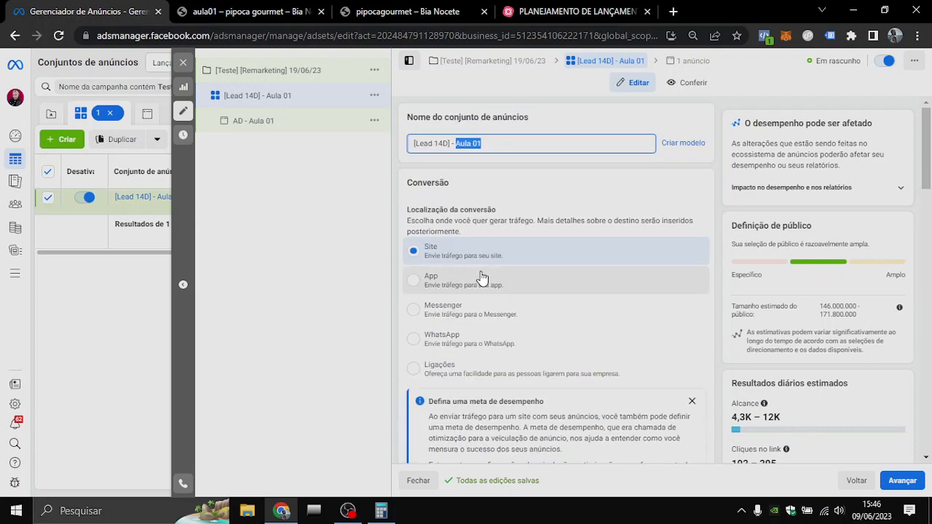
{"action": "left_click", "coordinate": [497, 143]}
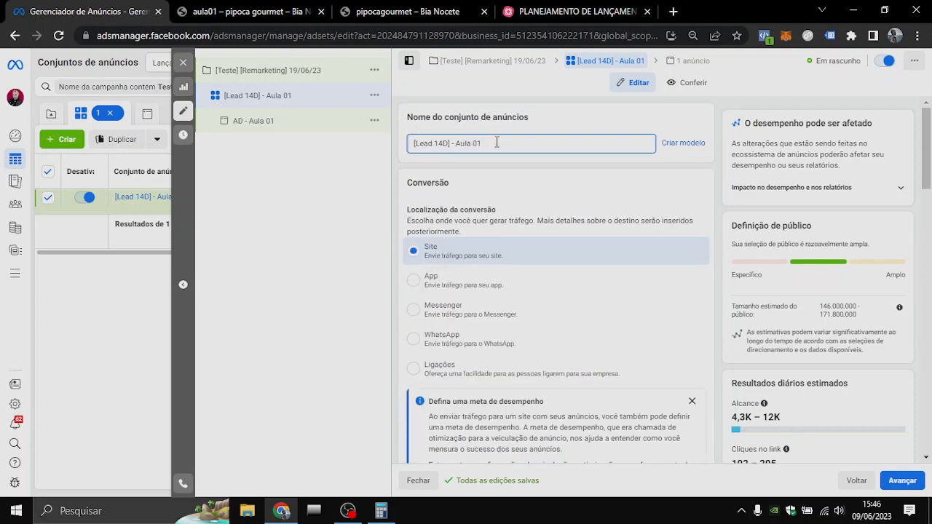
{"action": "type", "text": "-"}
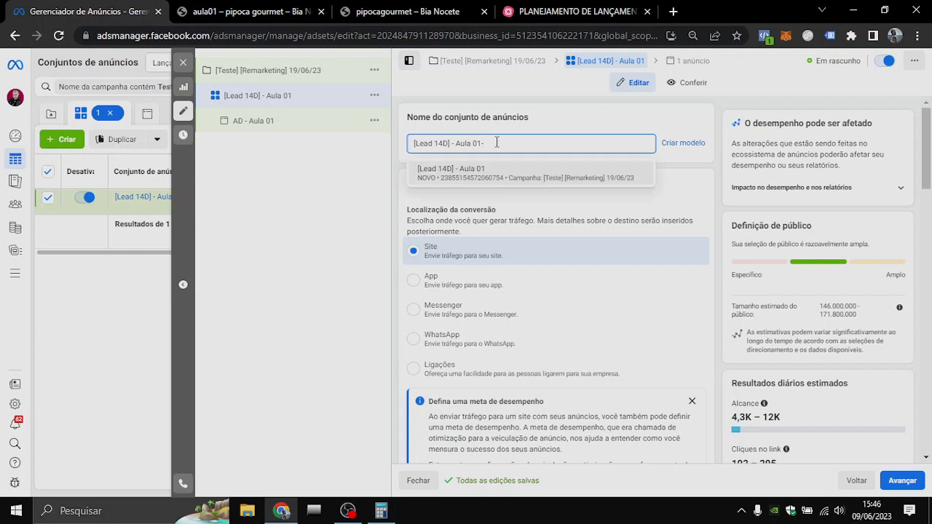
{"action": "type", "text": "19/"}
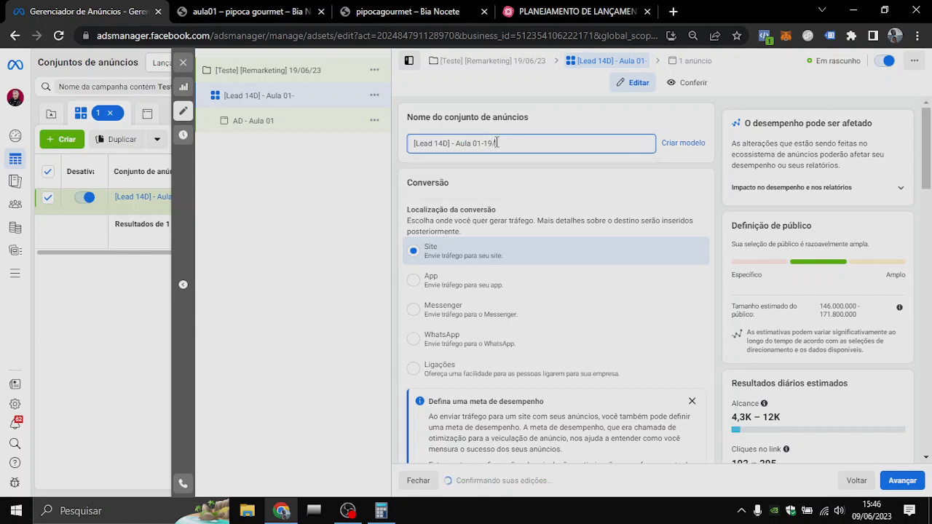
{"action": "type", "text": "06"}
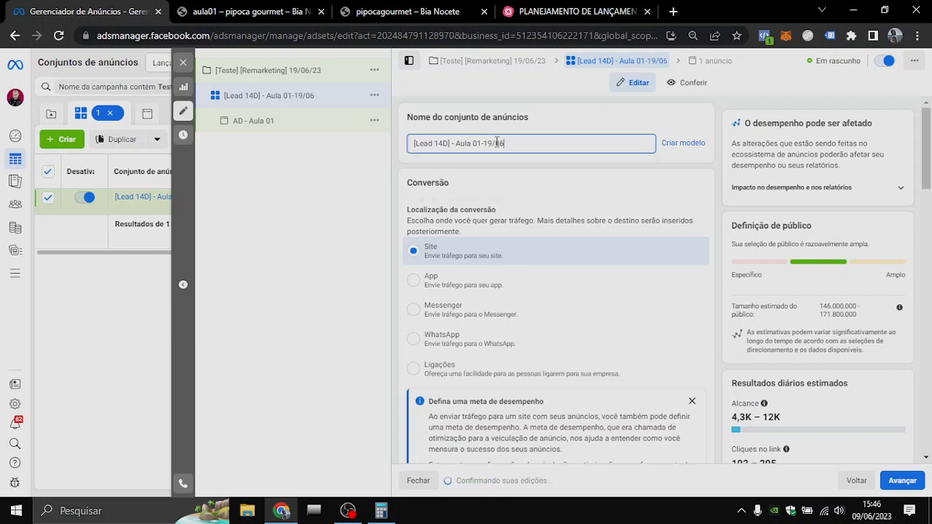
{"action": "type", "text": "/23"}
{"action": "left_click", "coordinate": [401, 155]}
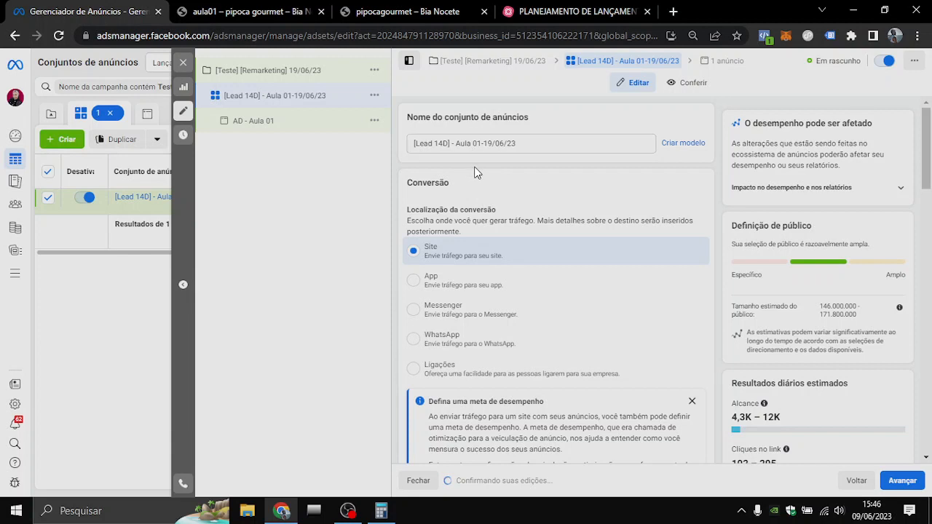
Enclose the date in the ad set's name in square brackets, with a space before it: "[Lead 14D] - Aula 01- [19/06/23]"
{"action": "left_click", "coordinate": [486, 144]}
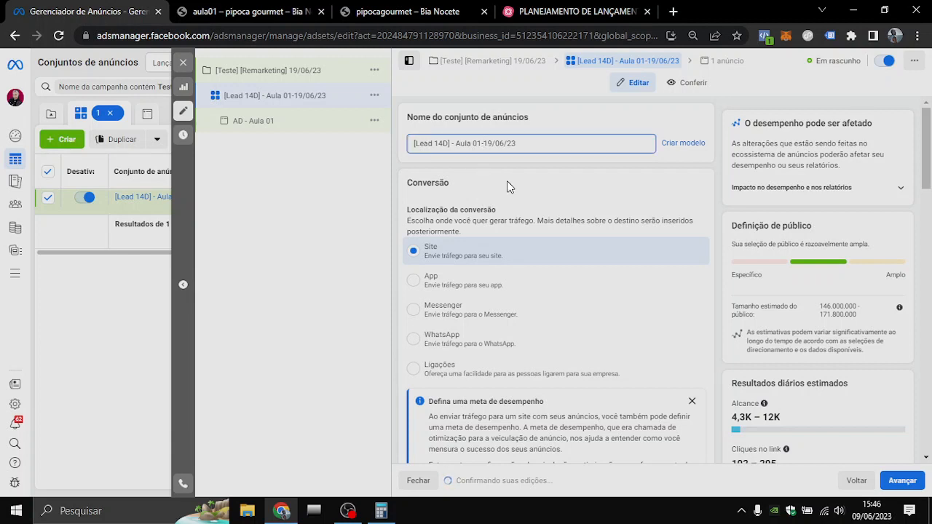
{"action": "type", "text": "["}
{"action": "left_click", "coordinate": [529, 143]}
{"action": "type", "text": "]"}
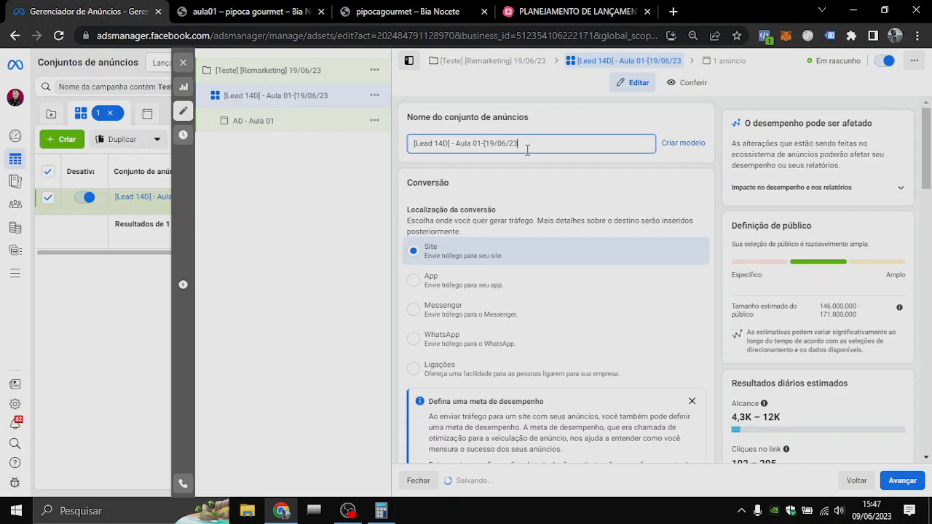
{"action": "left_click", "coordinate": [485, 144]}
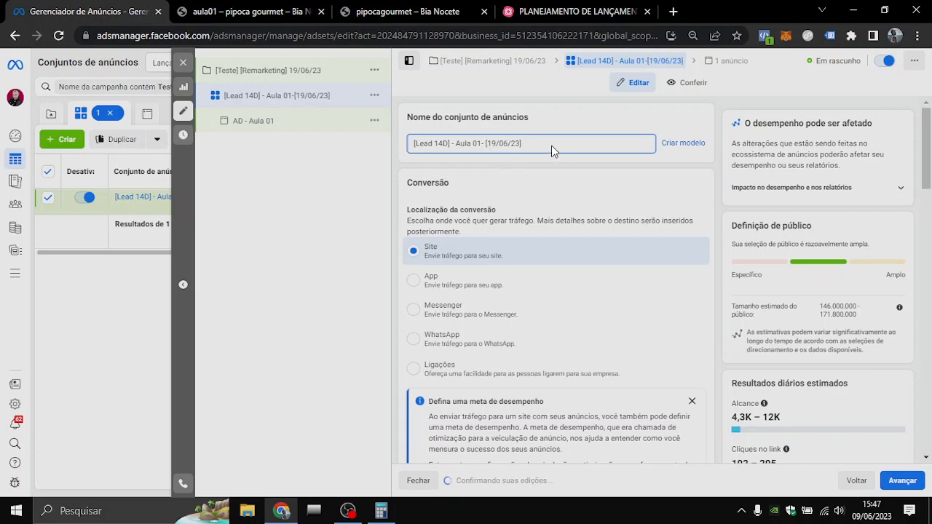
Search the ad set's existing custom audiences for "lead" and check the options for creating a new audience
{"action": "scroll", "coordinate": [546, 232], "scroll_direction": "down", "scroll_amount": 6}
{"action": "scroll", "coordinate": [541, 248], "scroll_direction": "down", "scroll_amount": 2}
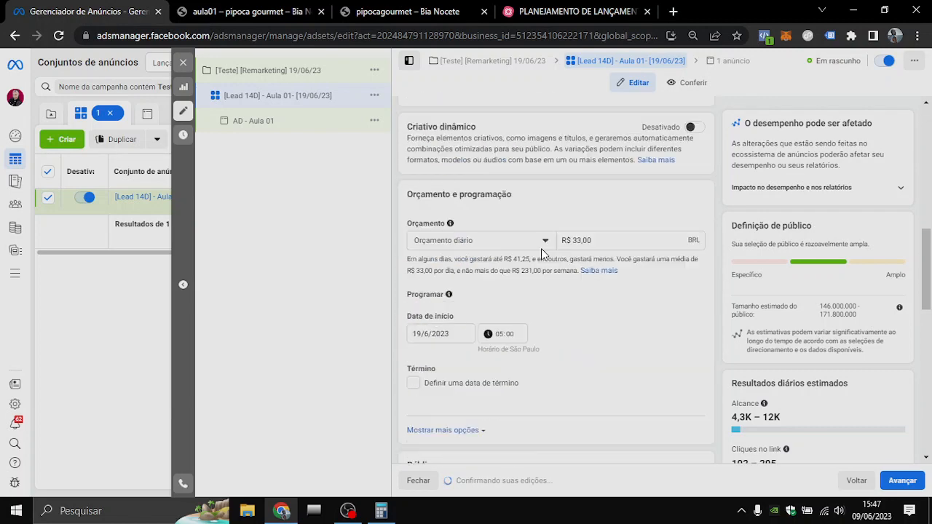
{"action": "scroll", "coordinate": [554, 246], "scroll_direction": "down", "scroll_amount": 1}
{"action": "scroll", "coordinate": [561, 245], "scroll_direction": "down", "scroll_amount": 3}
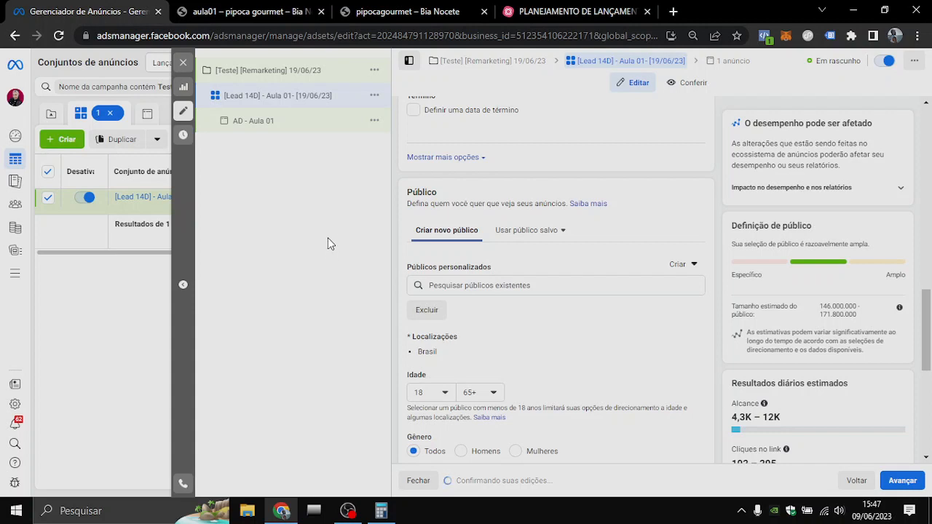
{"action": "left_click", "coordinate": [461, 286]}
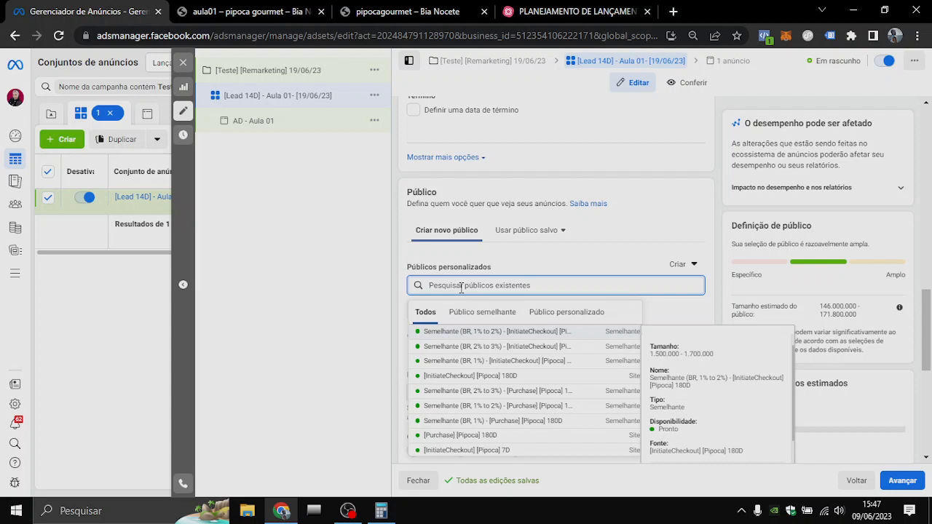
{"action": "left_click", "coordinate": [545, 315]}
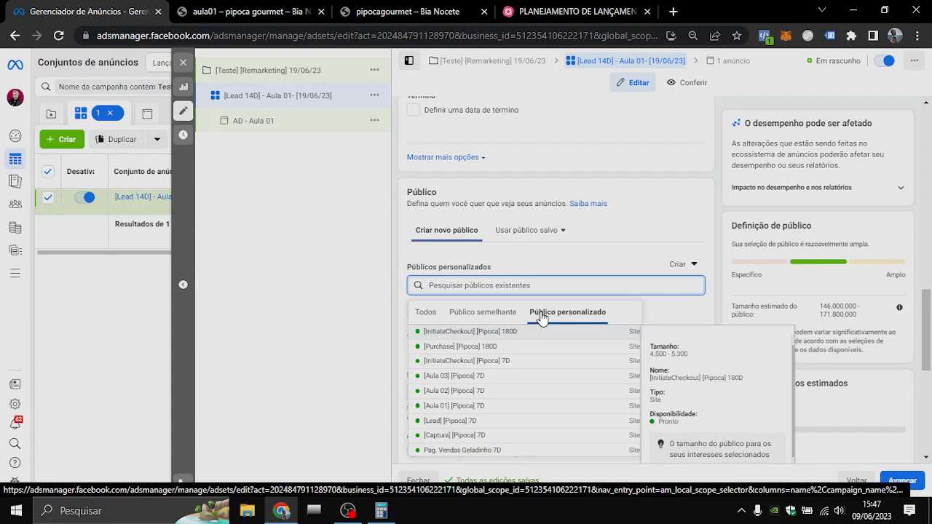
{"action": "type", "text": "lead"}
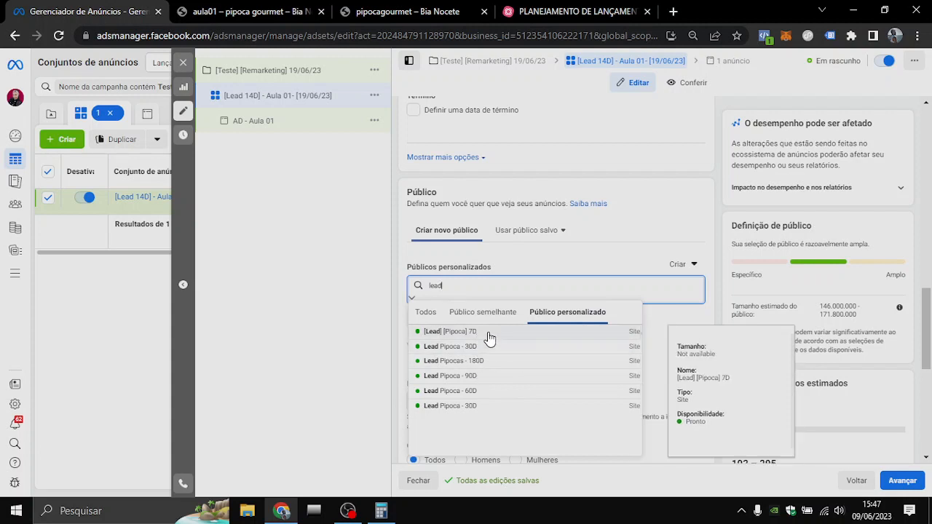
{"action": "left_click", "coordinate": [679, 269]}
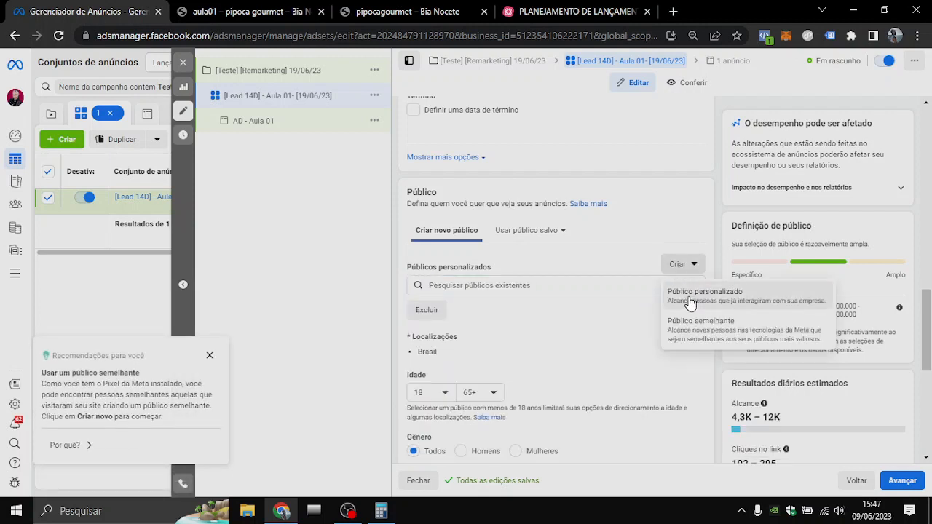
{"action": "left_click", "coordinate": [513, 287]}
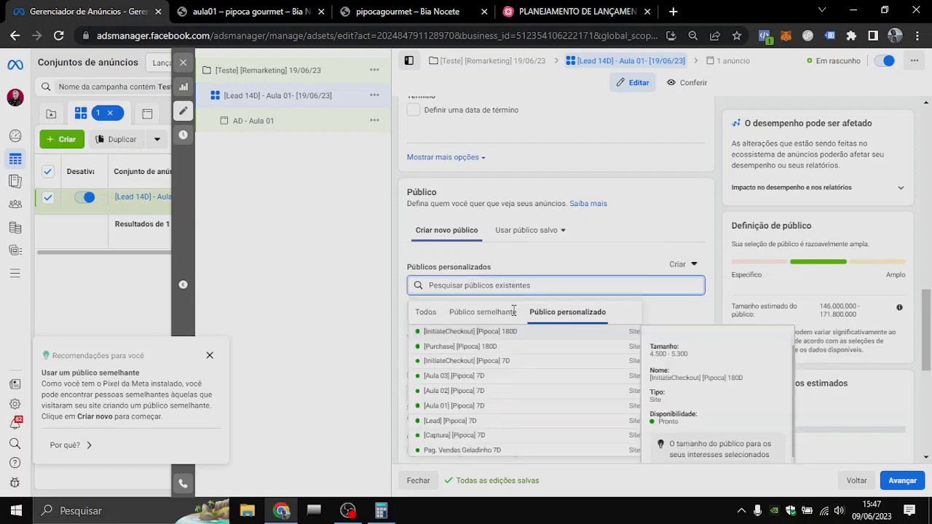
{"action": "type", "text": "lead"}
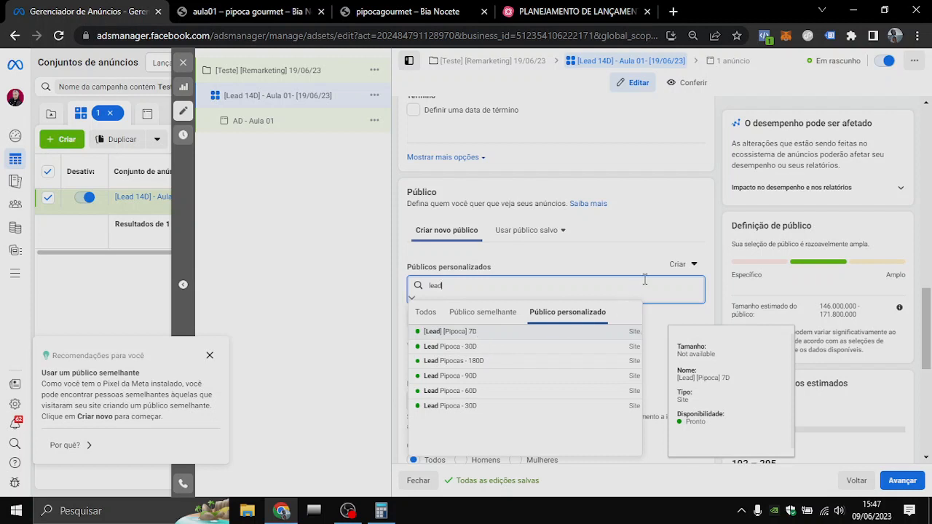
Start a new custom audience based on the website source, with "Pixel - Confeitaria Bia Nocette" as its origin
{"action": "left_click", "coordinate": [681, 273]}
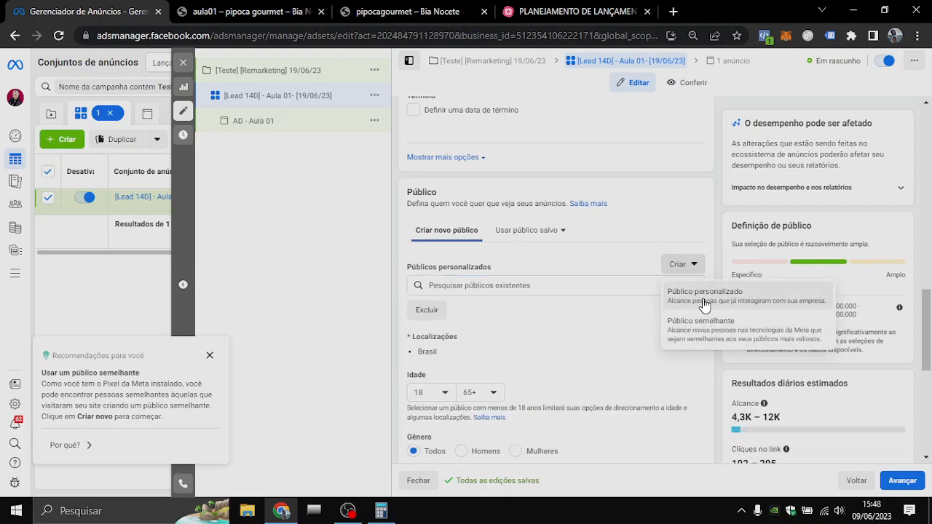
{"action": "left_click", "coordinate": [705, 295]}
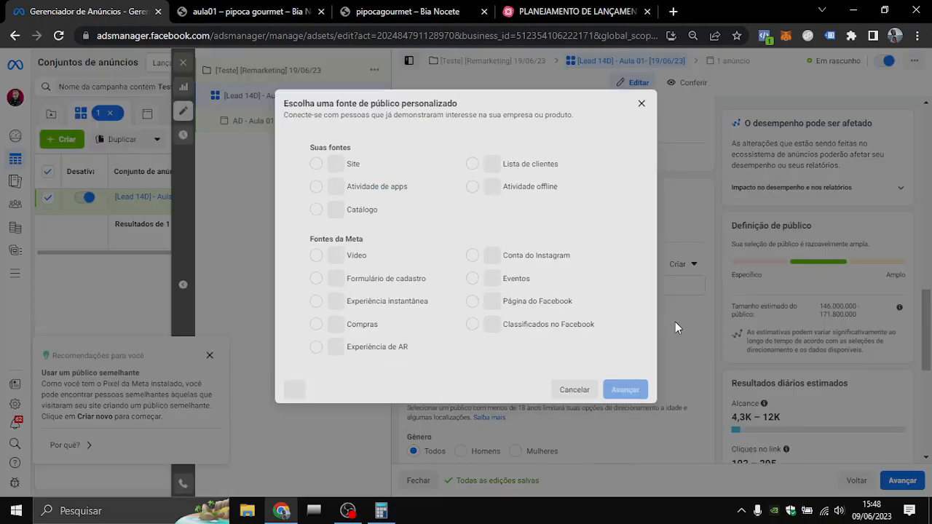
{"action": "left_click", "coordinate": [321, 171]}
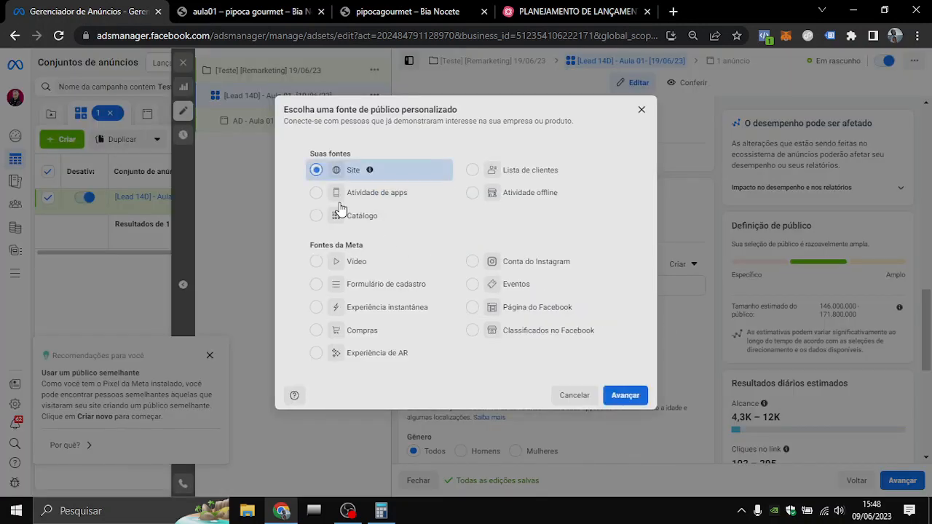
{"action": "left_click", "coordinate": [621, 395]}
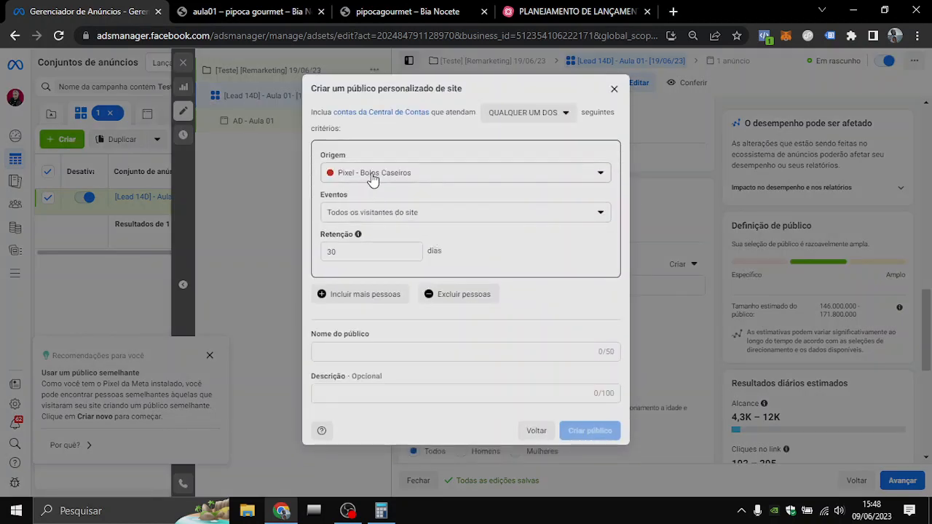
{"action": "left_click", "coordinate": [375, 174]}
{"action": "left_click", "coordinate": [384, 231]}
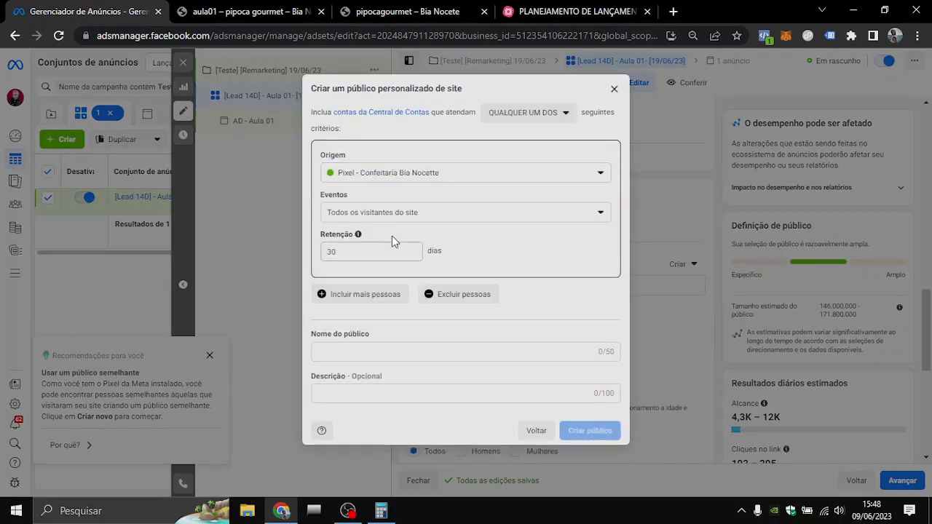
Set the website audience's event to Lead_Pipoca and its retention to 14 days
{"action": "left_click", "coordinate": [392, 216]}
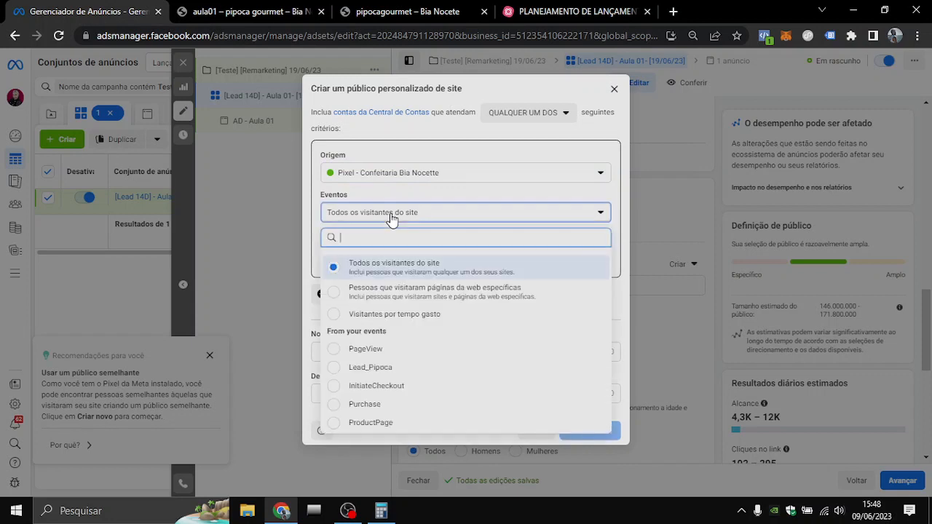
{"action": "left_click", "coordinate": [343, 372]}
{"action": "left_click_drag", "start_coordinate": [347, 245], "coordinate": [323, 250]}
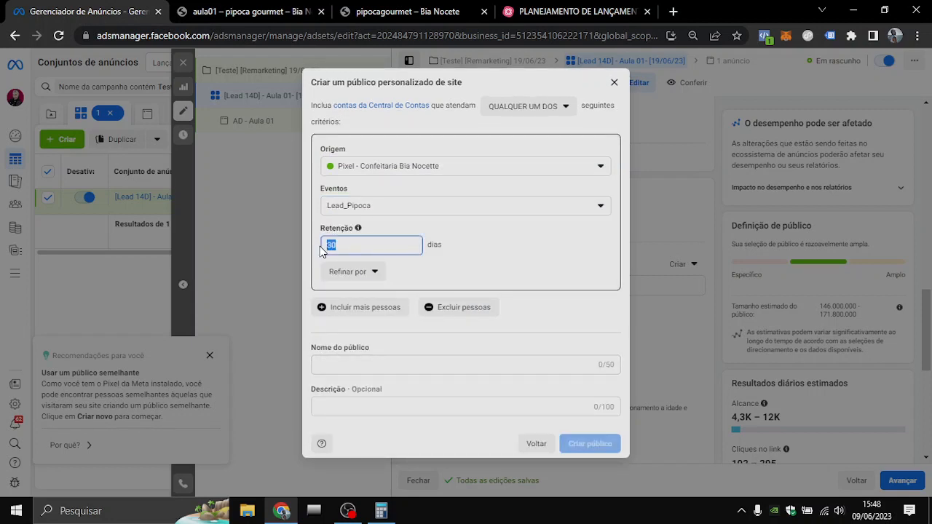
{"action": "type", "text": "14"}
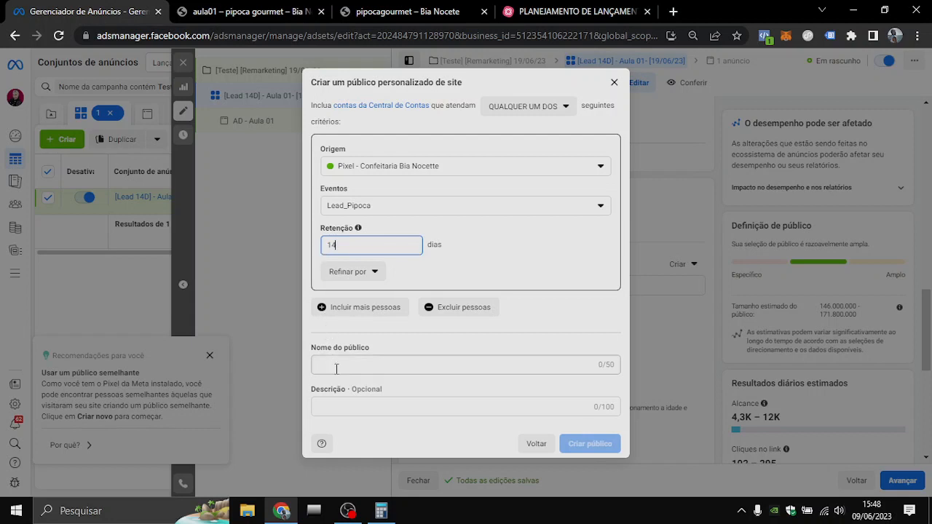
Name the website audience "[Lead] [Pipoca] 14D" and create it
{"action": "left_click", "coordinate": [335, 366]}
{"action": "type", "text": "["}
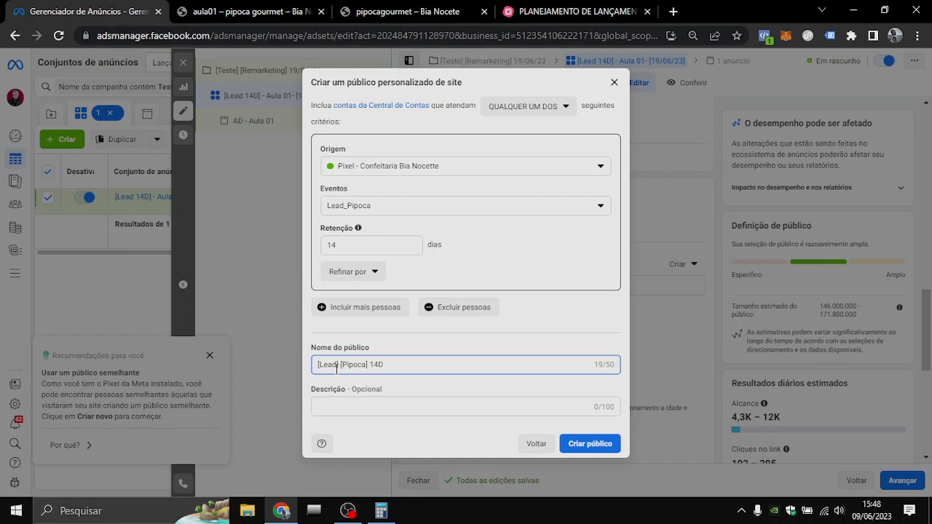
{"action": "left_click_drag", "start_coordinate": [347, 245], "coordinate": [326, 245]}
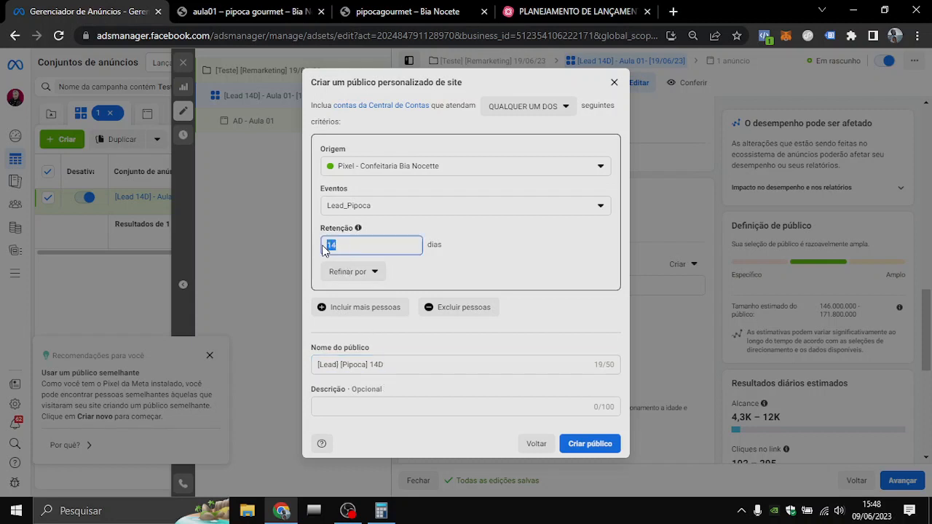
{"action": "left_click", "coordinate": [592, 446]}
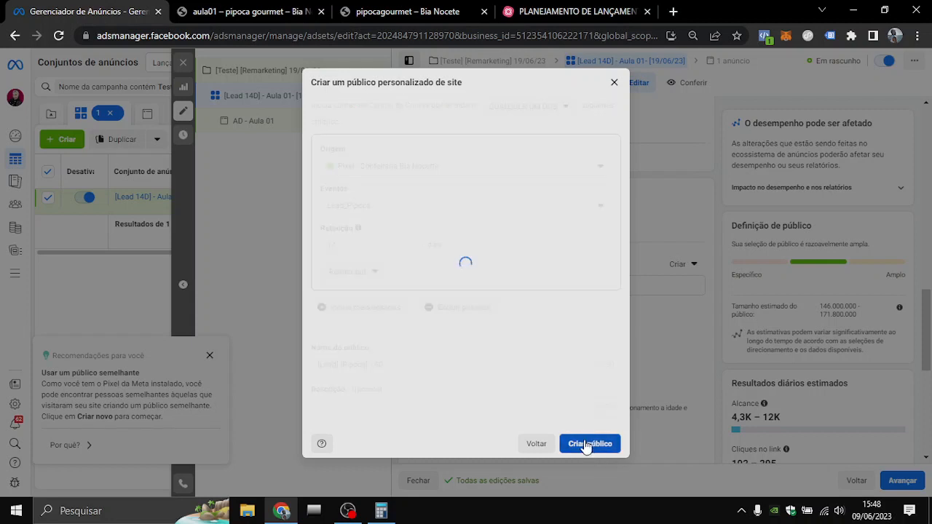
{"action": "left_click", "coordinate": [596, 420]}
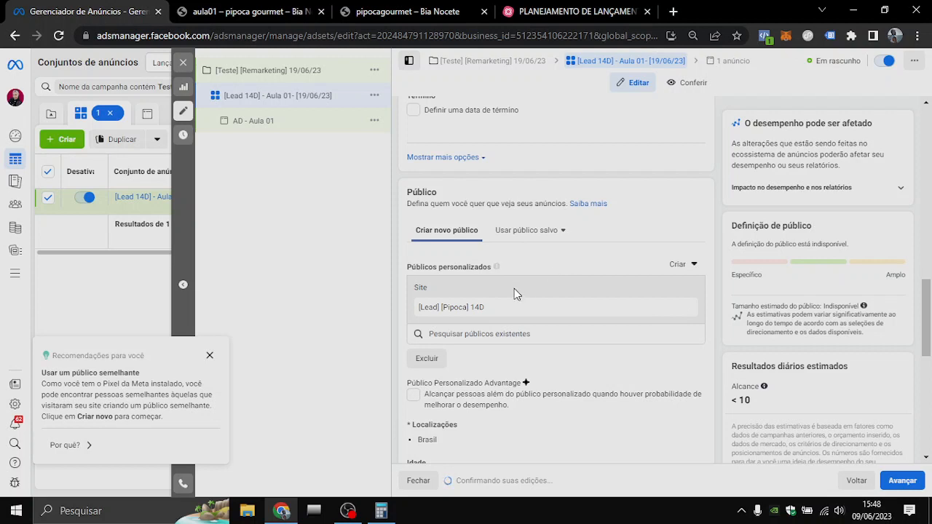
Dismiss the lookalike audience recommendation and review the ad set's custom audience, location, age, gender and detailed targeting settings
{"action": "scroll", "coordinate": [523, 256], "scroll_direction": "down", "scroll_amount": 1}
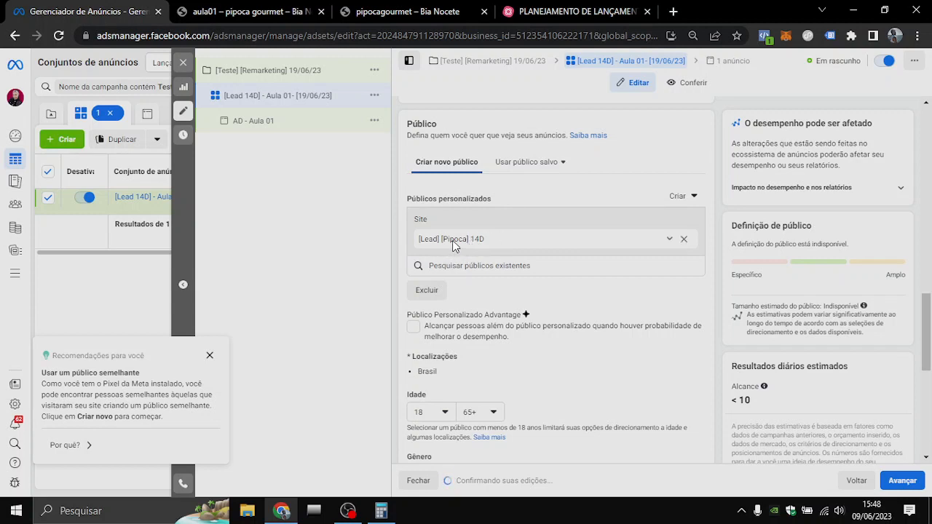
{"action": "left_click", "coordinate": [209, 356]}
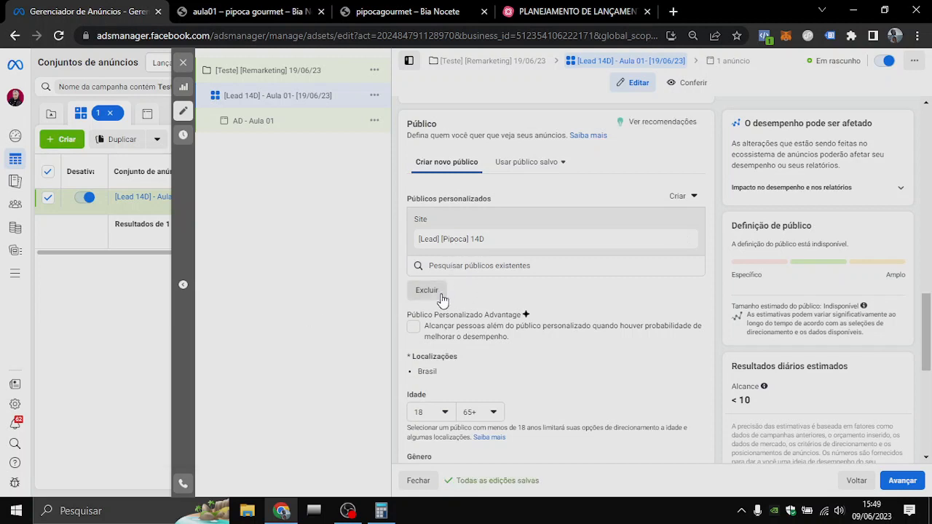
{"action": "scroll", "coordinate": [555, 304], "scroll_direction": "down", "scroll_amount": 1}
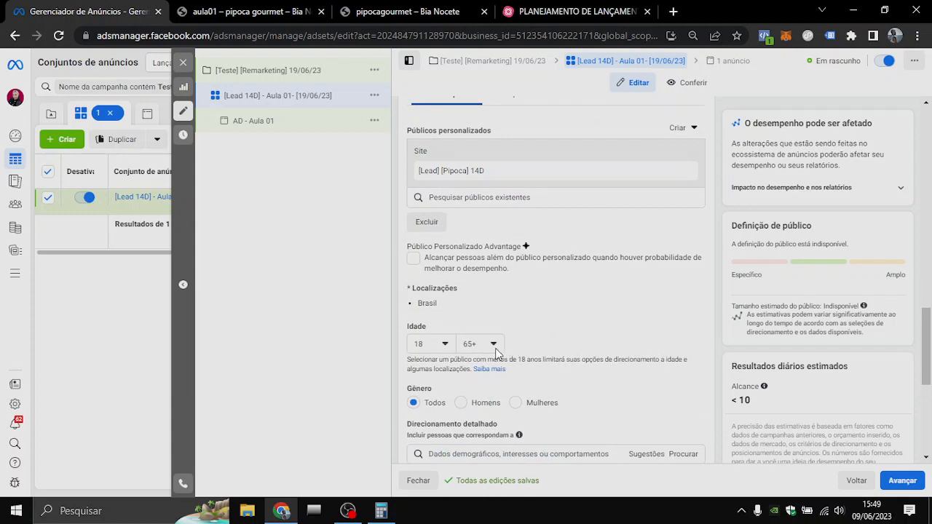
{"action": "scroll", "coordinate": [502, 291], "scroll_direction": "down", "scroll_amount": 2}
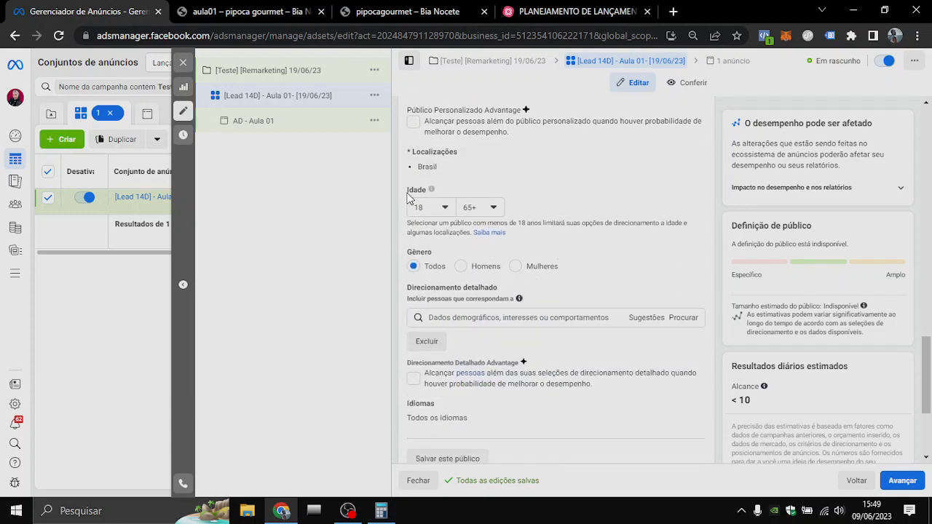
{"action": "scroll", "coordinate": [495, 269], "scroll_direction": "up", "scroll_amount": 3}
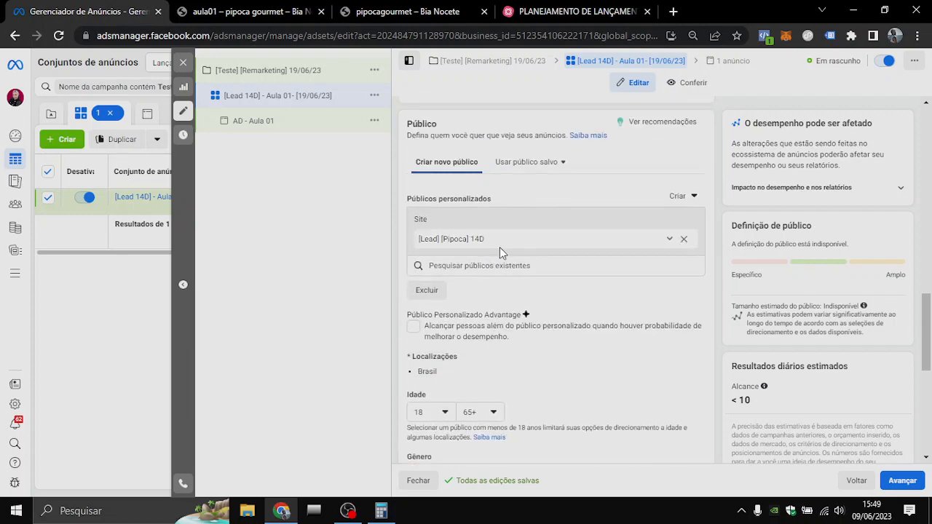
{"action": "scroll", "coordinate": [494, 277], "scroll_direction": "up", "scroll_amount": 2}
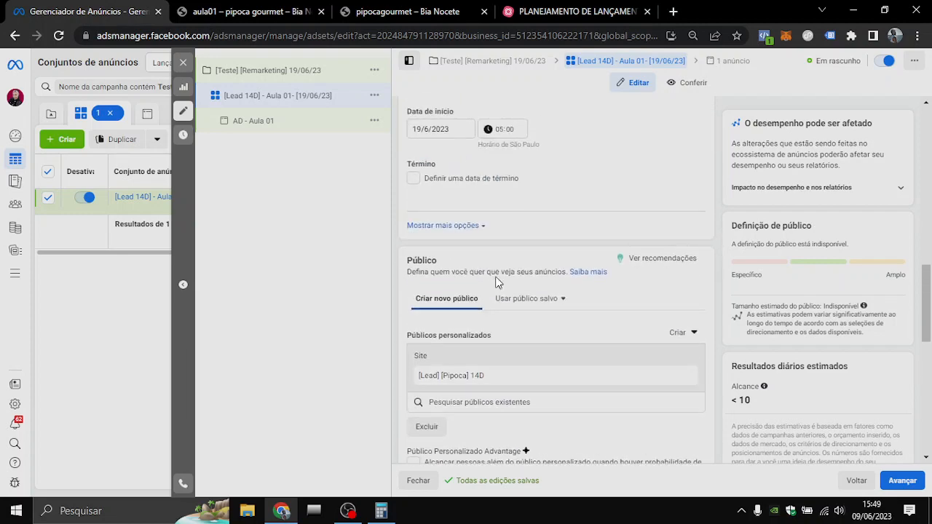
Check the ad set's targeting settings, trying the Público Personalizado Advantage option and restoring it
{"action": "scroll", "coordinate": [496, 279], "scroll_direction": "down", "scroll_amount": 2}
{"action": "scroll", "coordinate": [495, 273], "scroll_direction": "down", "scroll_amount": 4}
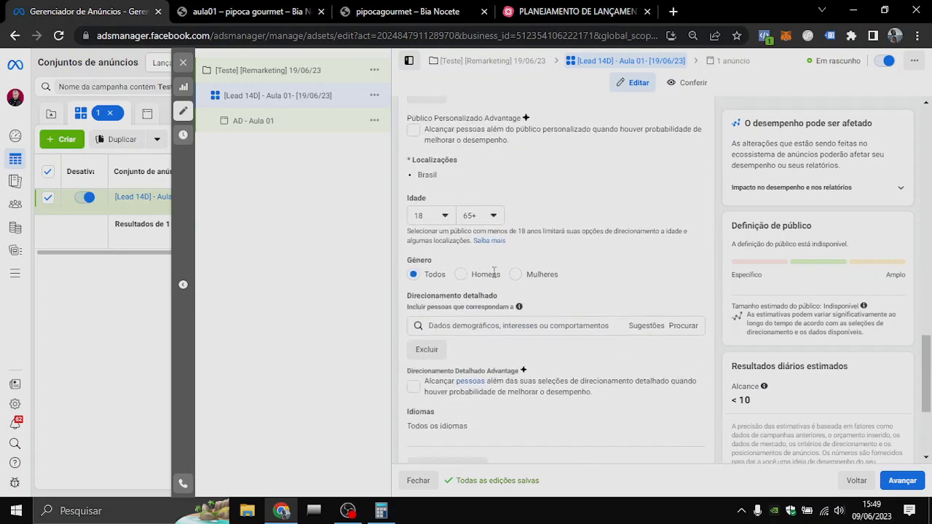
{"action": "scroll", "coordinate": [539, 275], "scroll_direction": "up", "scroll_amount": 4}
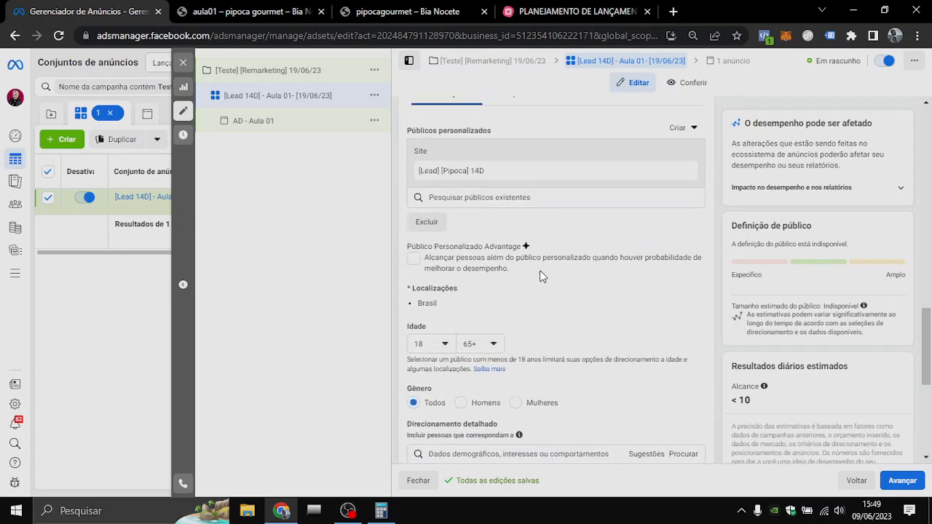
{"action": "scroll", "coordinate": [534, 282], "scroll_direction": "down", "scroll_amount": 1}
{"action": "left_click", "coordinate": [414, 260]}
{"action": "left_click", "coordinate": [415, 261]}
{"action": "scroll", "coordinate": [469, 287], "scroll_direction": "up", "scroll_amount": 2}
{"action": "scroll", "coordinate": [472, 297], "scroll_direction": "up", "scroll_amount": 1}
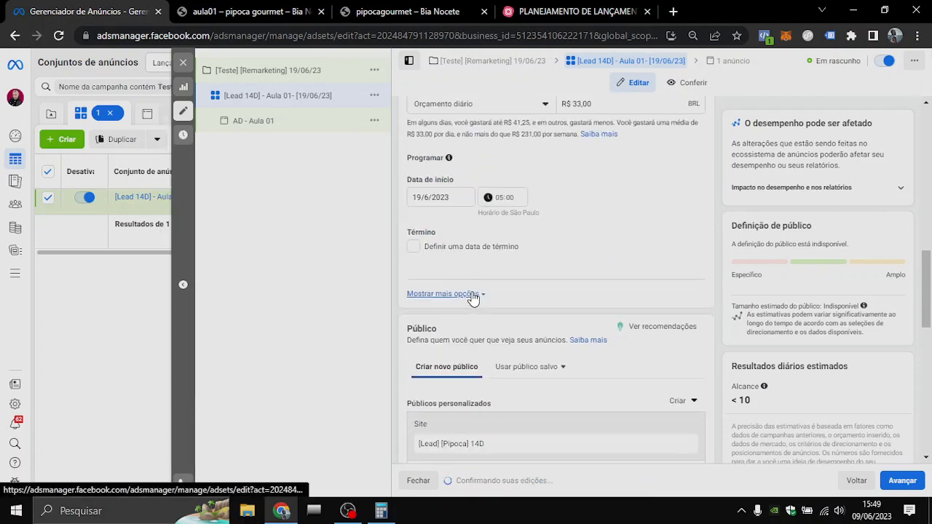
Switch the ad set to manual placements and deselect the Audience Network and Messenger platforms
{"action": "scroll", "coordinate": [472, 297], "scroll_direction": "down", "scroll_amount": 7}
{"action": "scroll", "coordinate": [472, 298], "scroll_direction": "down", "scroll_amount": 1}
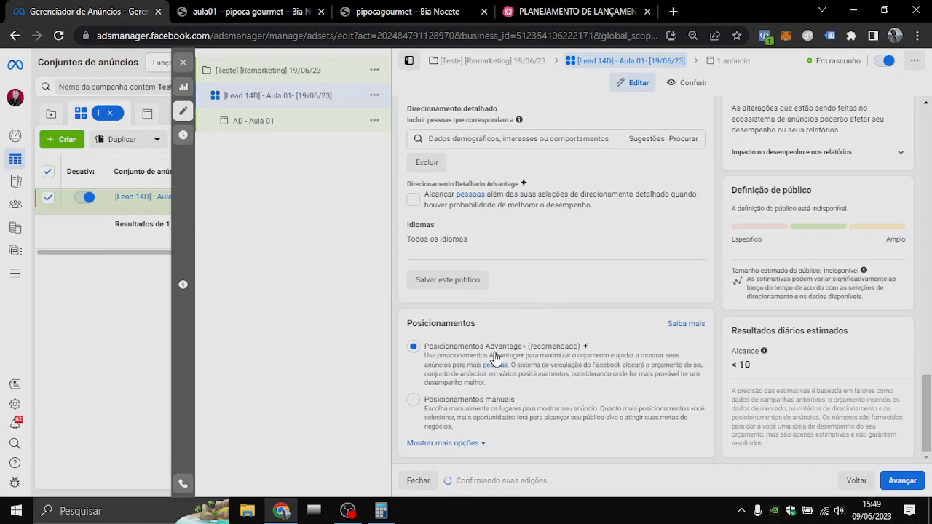
{"action": "left_click", "coordinate": [414, 400]}
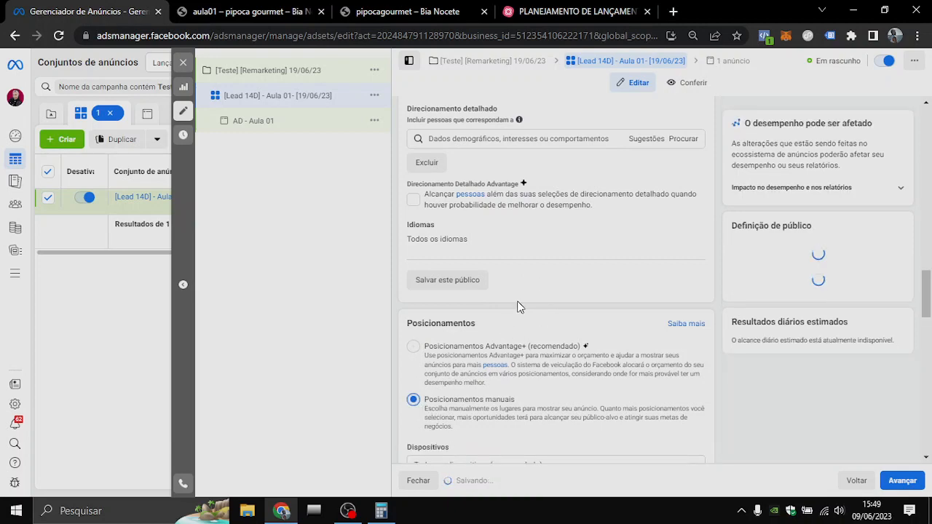
{"action": "scroll", "coordinate": [597, 233], "scroll_direction": "down", "scroll_amount": 4}
{"action": "scroll", "coordinate": [597, 248], "scroll_direction": "down", "scroll_amount": 2}
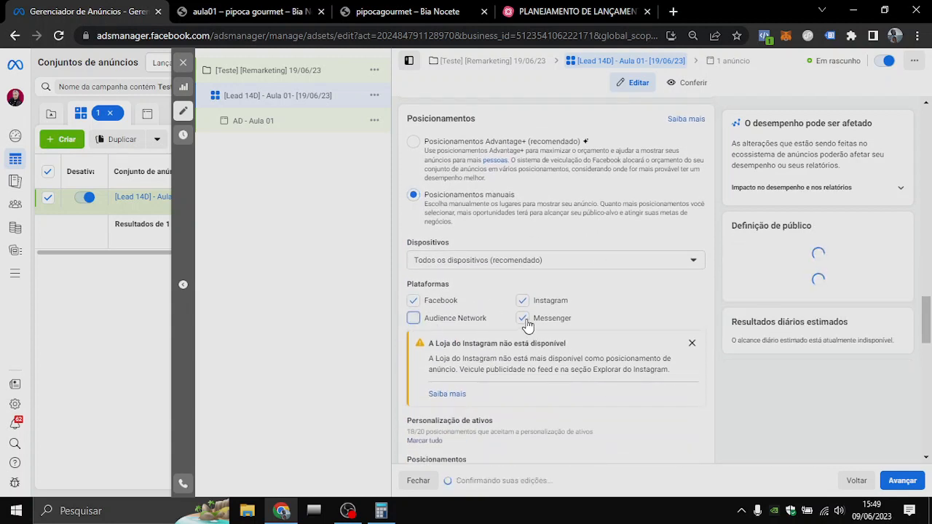
{"action": "left_click", "coordinate": [525, 321]}
Limit the placement devices to Celular by deselecting Desktop, and exclude Audience Network and Messenger from the platforms again
{"action": "left_click", "coordinate": [590, 266]}
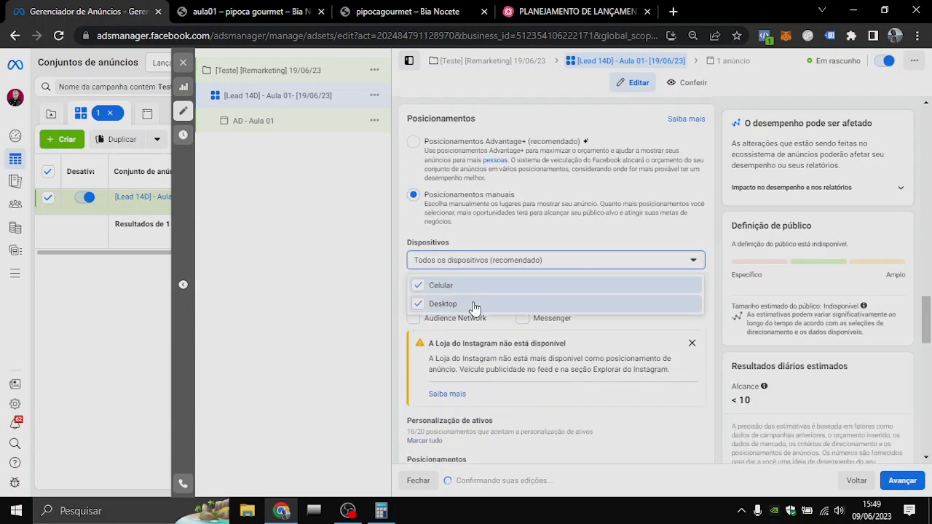
{"action": "left_click", "coordinate": [418, 306]}
{"action": "left_click", "coordinate": [398, 232]}
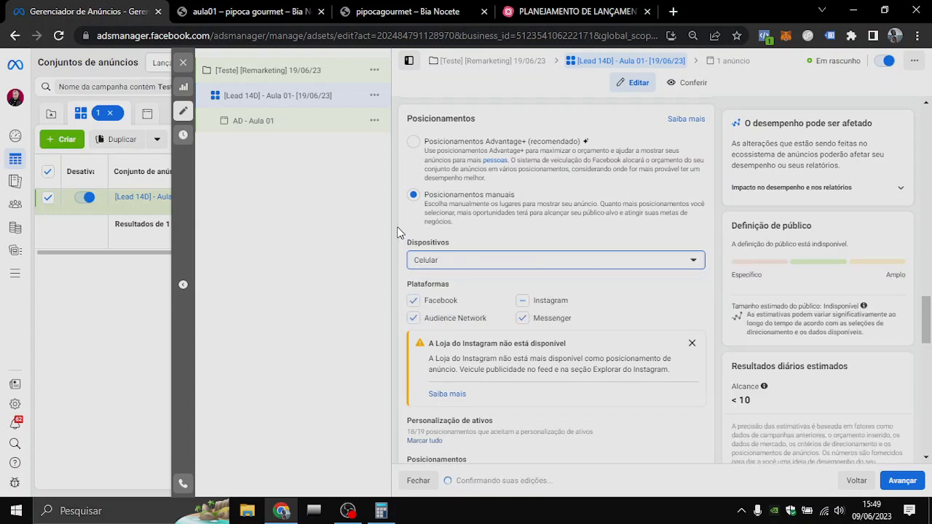
{"action": "left_click", "coordinate": [413, 320]}
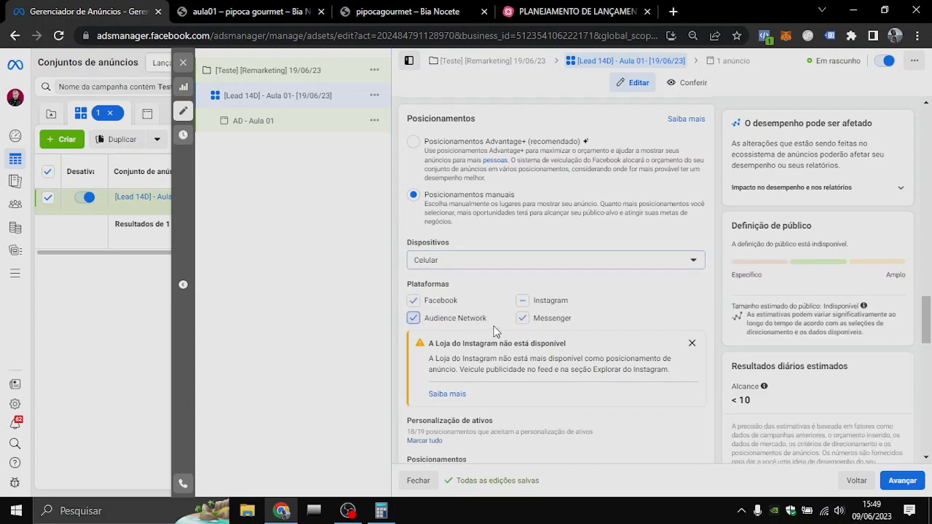
{"action": "left_click", "coordinate": [523, 320]}
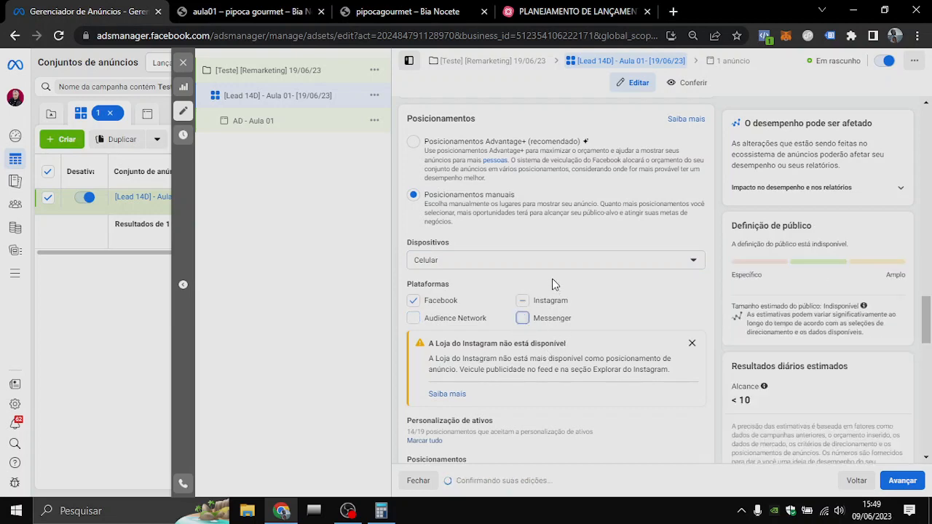
In Feeds, deselect Instagram profile feed, Facebook Marketplace, Facebook video feeds, Instagram Explore and Explore home, leaving Feed do Facebook and Feed do Instagram
{"action": "scroll", "coordinate": [551, 278], "scroll_direction": "down", "scroll_amount": 2}
{"action": "scroll", "coordinate": [595, 241], "scroll_direction": "up", "scroll_amount": 2}
{"action": "scroll", "coordinate": [598, 236], "scroll_direction": "down", "scroll_amount": 2}
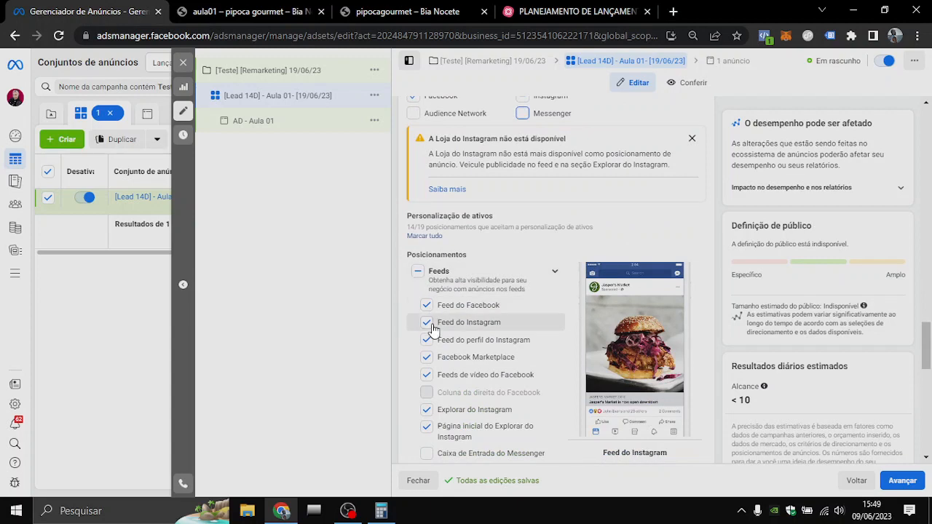
{"action": "scroll", "coordinate": [454, 302], "scroll_direction": "down", "scroll_amount": 1}
{"action": "left_click", "coordinate": [427, 272]}
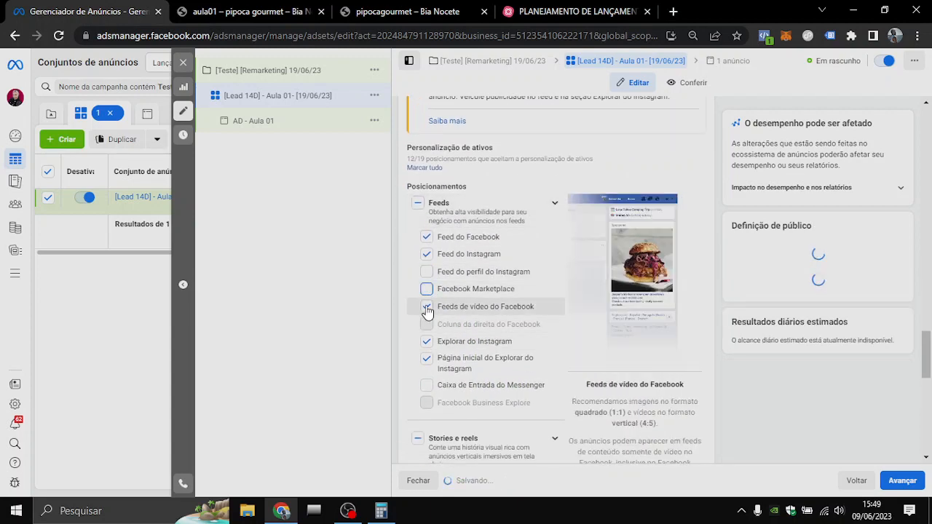
{"action": "left_click", "coordinate": [428, 344]}
{"action": "left_click", "coordinate": [427, 358]}
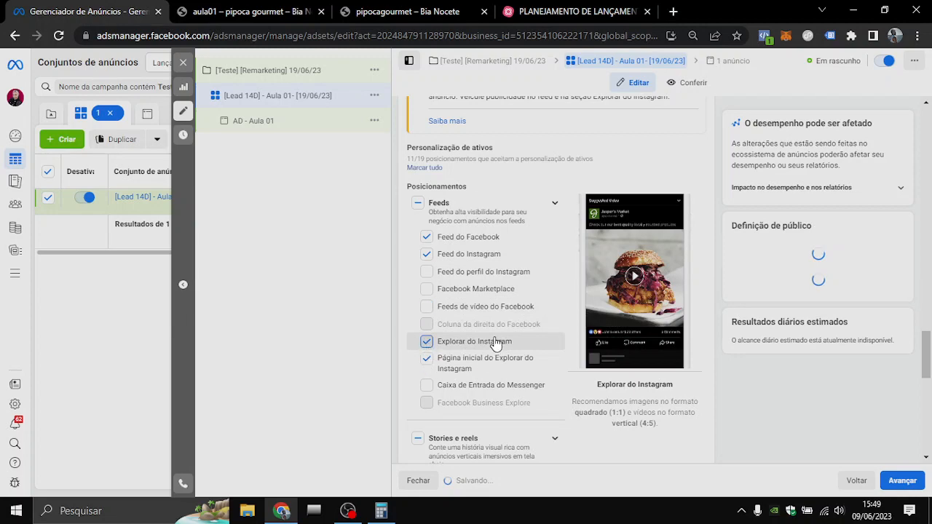
Deselect all placements under Stories e reels, Anúncios in-stream para vídeos e reels, and Resultados de pesquisa
{"action": "scroll", "coordinate": [494, 329], "scroll_direction": "down", "scroll_amount": 3}
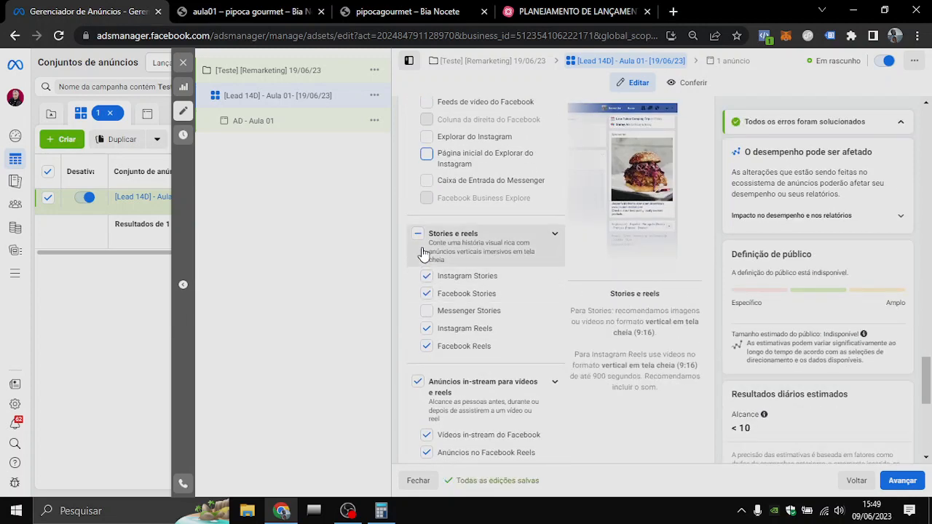
{"action": "left_click", "coordinate": [419, 236]}
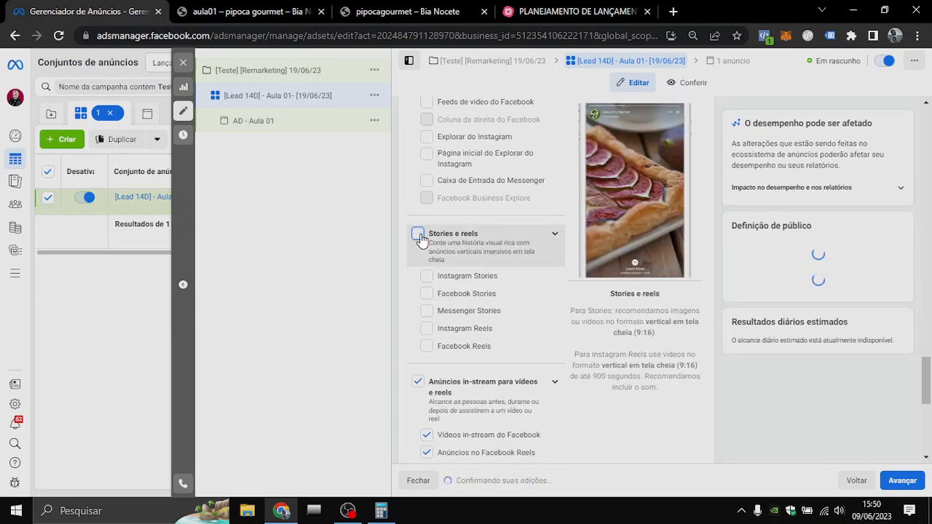
{"action": "left_click", "coordinate": [417, 384]}
{"action": "scroll", "coordinate": [488, 332], "scroll_direction": "down", "scroll_amount": 5}
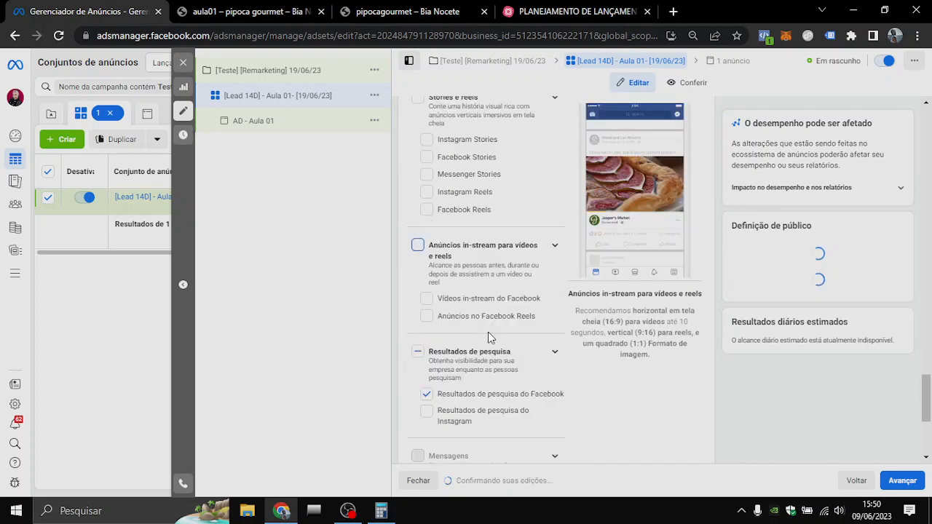
{"action": "left_click", "coordinate": [418, 147]}
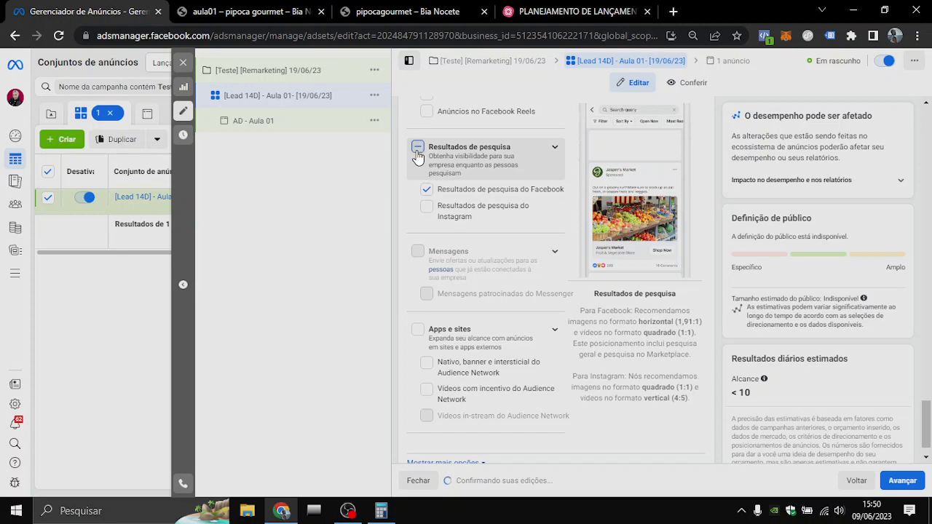
{"action": "left_click", "coordinate": [418, 150]}
{"action": "scroll", "coordinate": [481, 248], "scroll_direction": "down", "scroll_amount": 1}
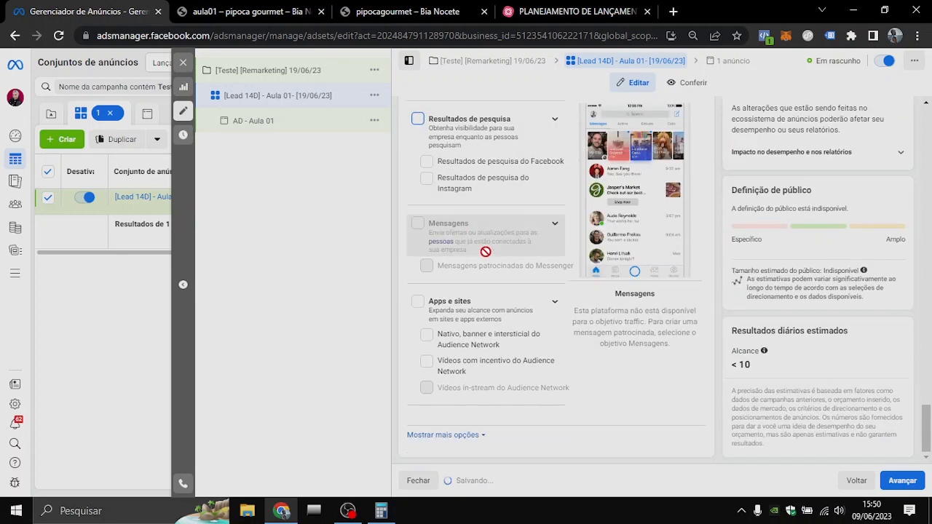
Review the ad set from its name through performance goal, budget, schedule and custom audience to the manual placements
{"action": "scroll", "coordinate": [523, 335], "scroll_direction": "up", "scroll_amount": 10}
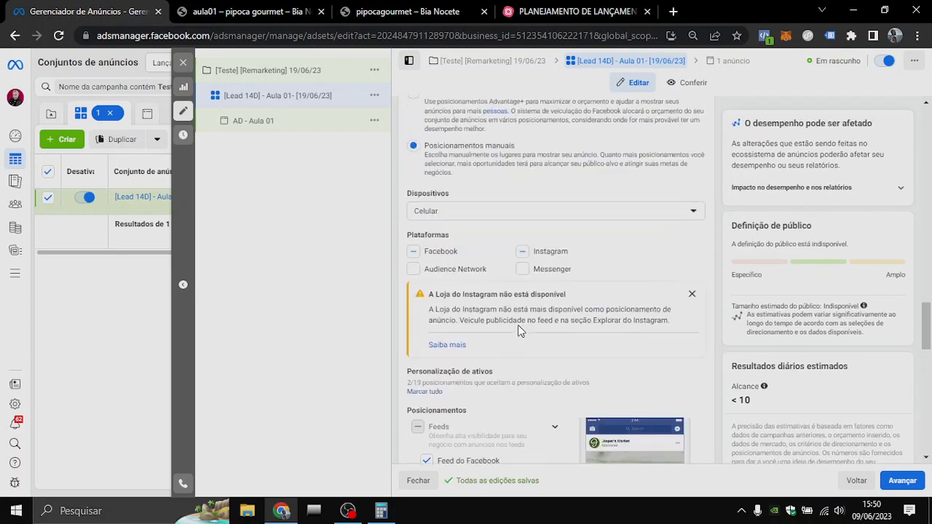
{"action": "scroll", "coordinate": [518, 328], "scroll_direction": "up", "scroll_amount": 15}
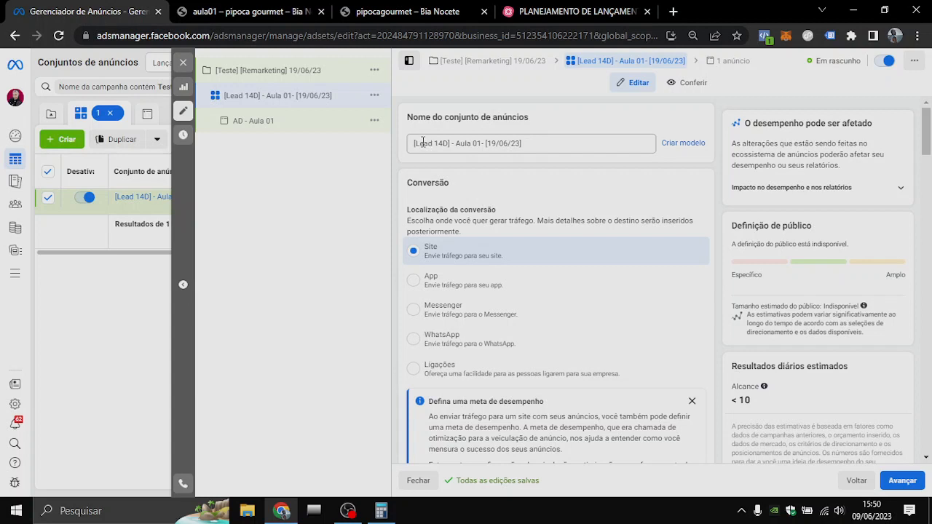
{"action": "left_click_drag", "start_coordinate": [416, 142], "coordinate": [525, 143]}
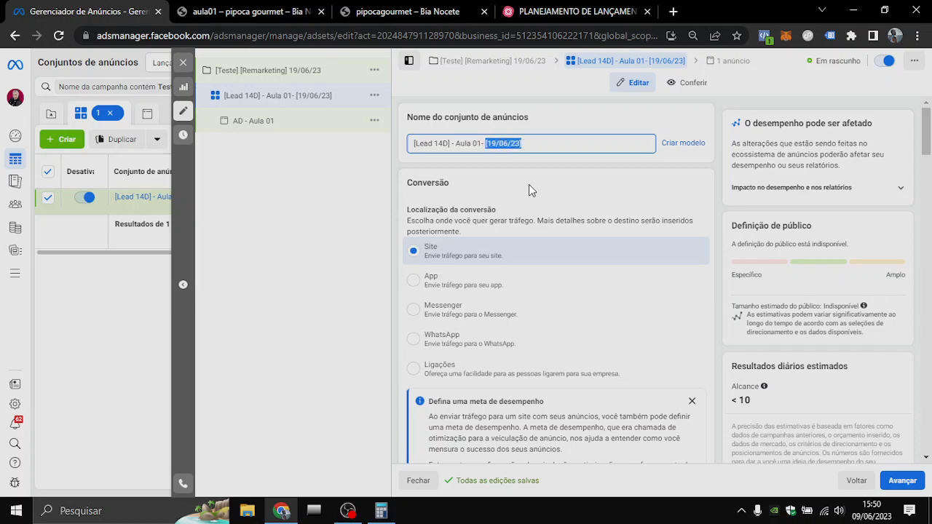
{"action": "scroll", "coordinate": [521, 200], "scroll_direction": "down", "scroll_amount": 4}
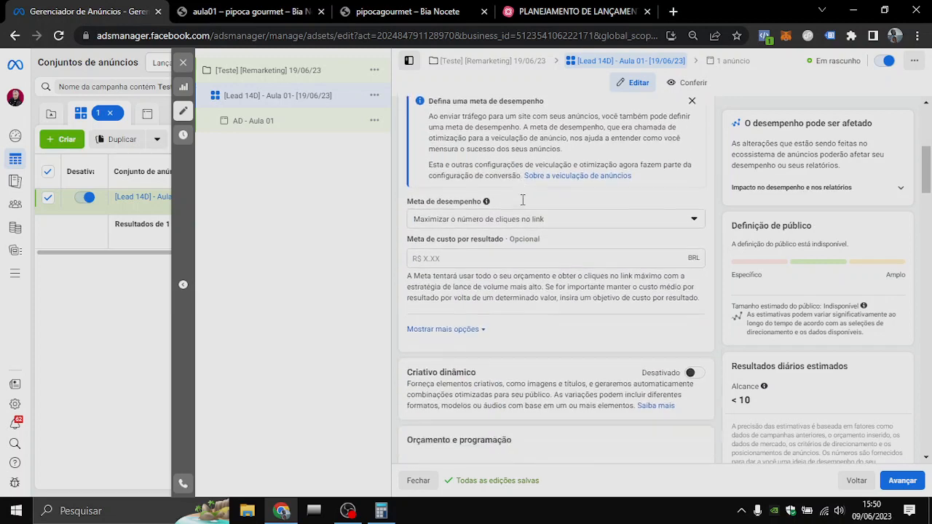
{"action": "scroll", "coordinate": [523, 200], "scroll_direction": "down", "scroll_amount": 5}
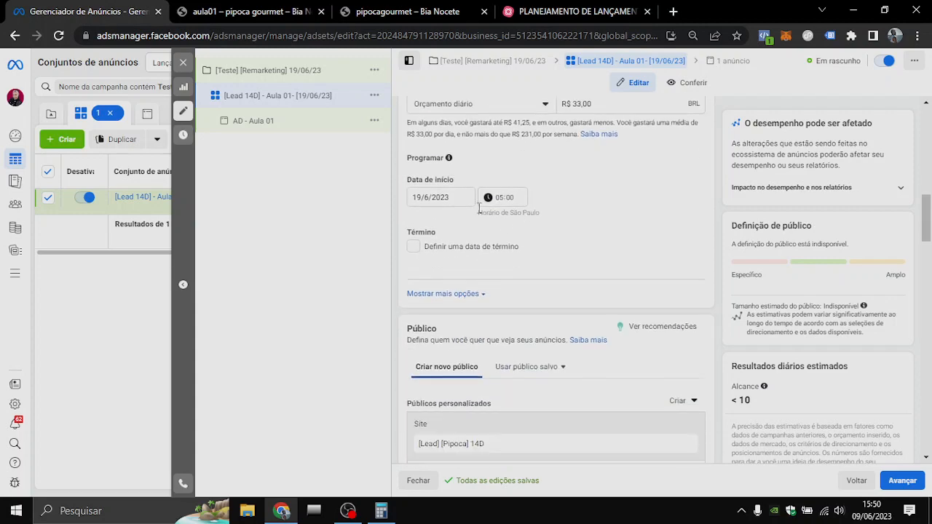
{"action": "scroll", "coordinate": [440, 209], "scroll_direction": "up", "scroll_amount": 2}
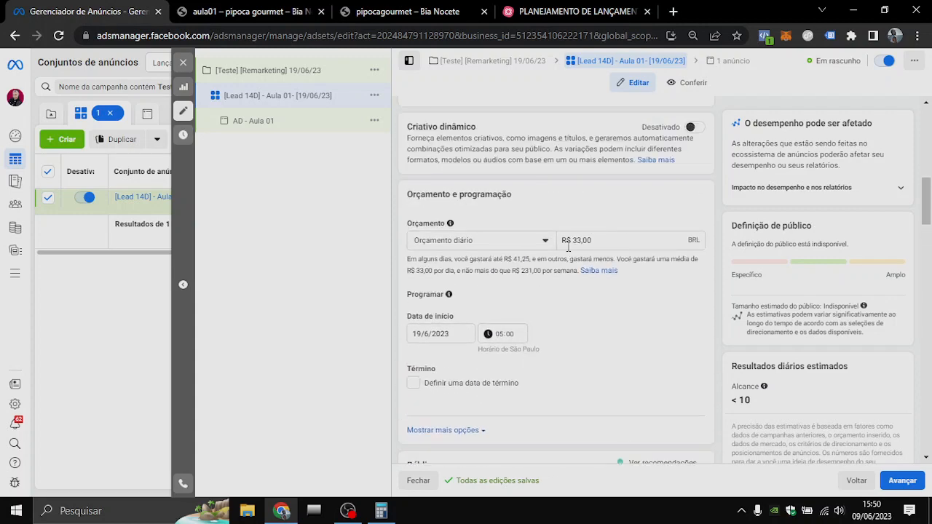
{"action": "scroll", "coordinate": [541, 268], "scroll_direction": "down", "scroll_amount": 5}
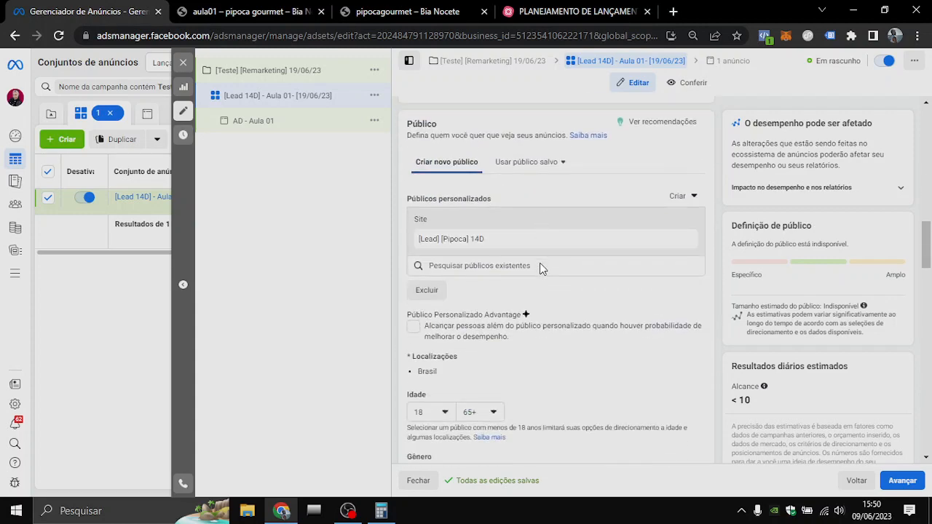
{"action": "scroll", "coordinate": [598, 204], "scroll_direction": "down", "scroll_amount": 10}
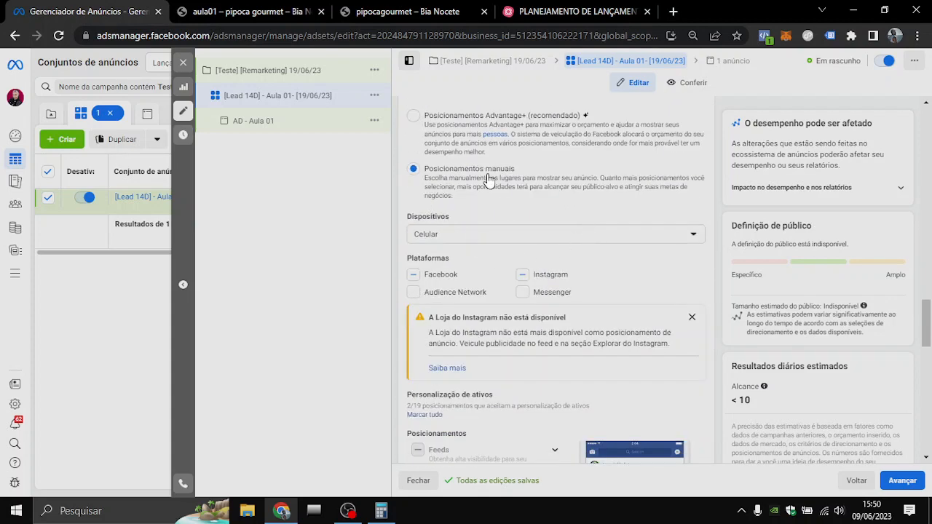
{"action": "scroll", "coordinate": [552, 235], "scroll_direction": "down", "scroll_amount": 3}
Open the AD - Aula 01 ad and set its Facebook page to Bia Nocete from the Pessoal group
{"action": "left_click", "coordinate": [246, 128]}
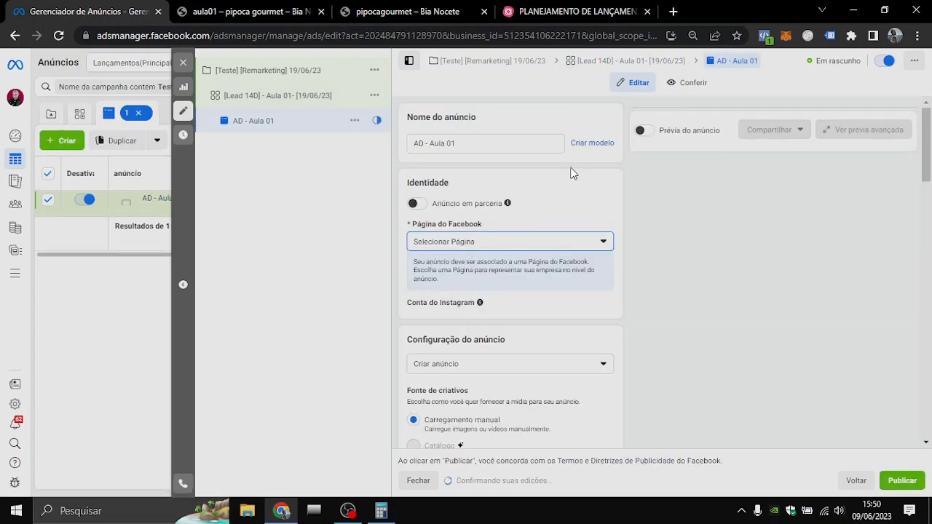
{"action": "left_click", "coordinate": [564, 248]}
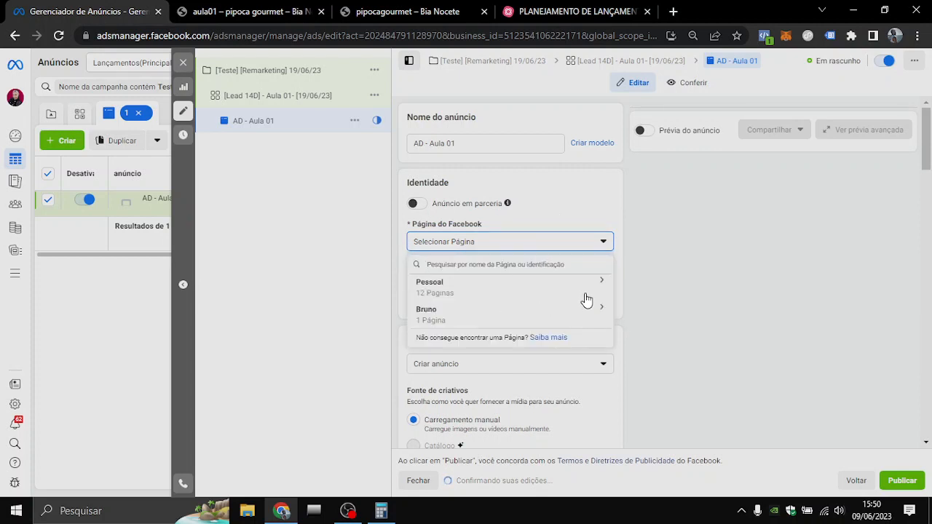
{"action": "left_click", "coordinate": [575, 207]}
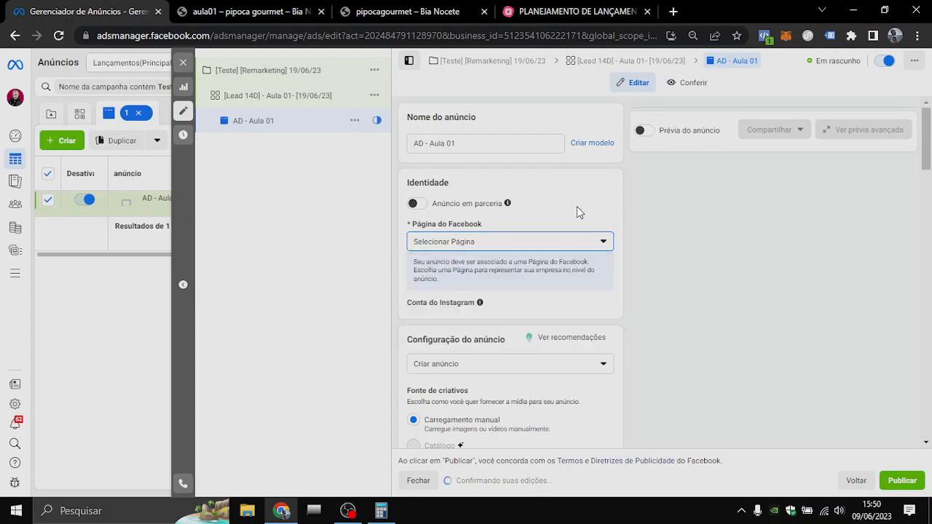
{"action": "left_click", "coordinate": [603, 248]}
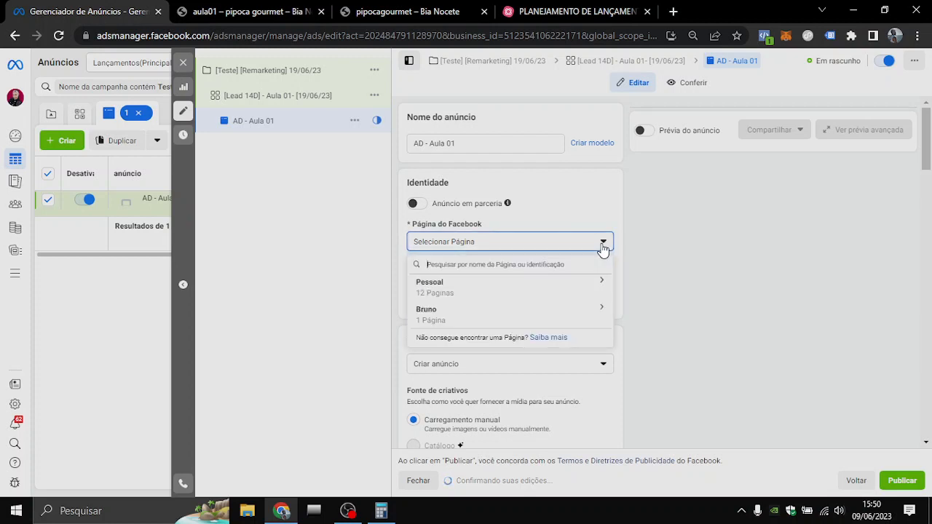
{"action": "left_click", "coordinate": [601, 284]}
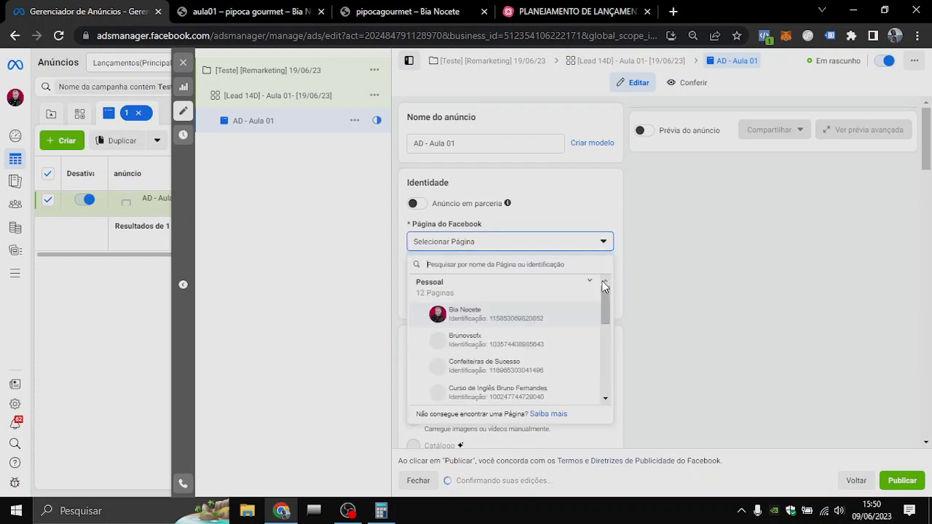
{"action": "left_click", "coordinate": [520, 314]}
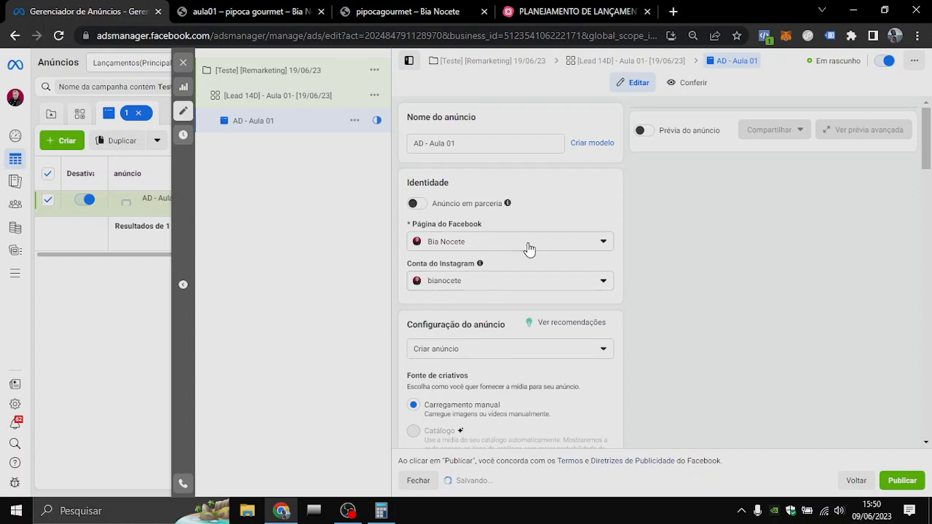
Disable Anúncios de vários anunciantes in the ad setup, keeping manual upload and the single image or video format
{"action": "scroll", "coordinate": [566, 248], "scroll_direction": "down", "scroll_amount": 3}
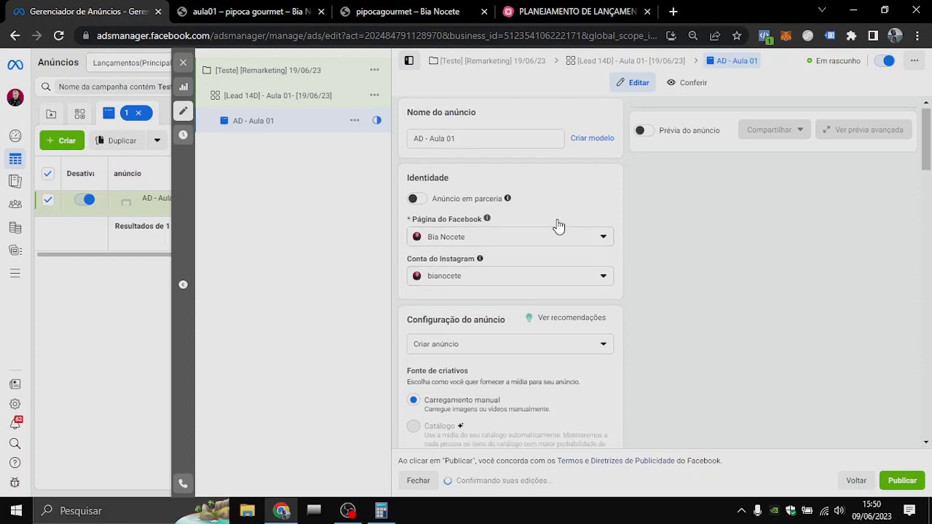
{"action": "scroll", "coordinate": [552, 225], "scroll_direction": "up", "scroll_amount": 1}
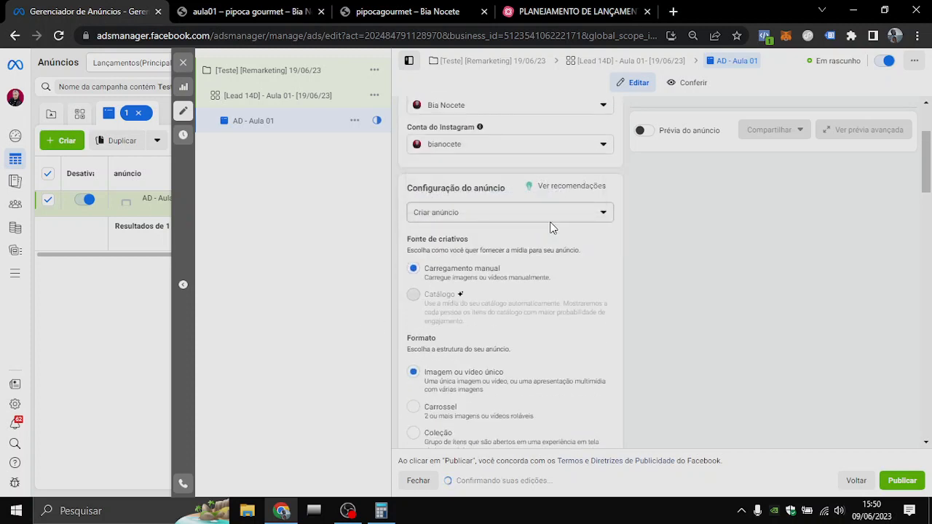
{"action": "scroll", "coordinate": [551, 233], "scroll_direction": "down", "scroll_amount": 3}
{"action": "scroll", "coordinate": [530, 325], "scroll_direction": "down", "scroll_amount": 1}
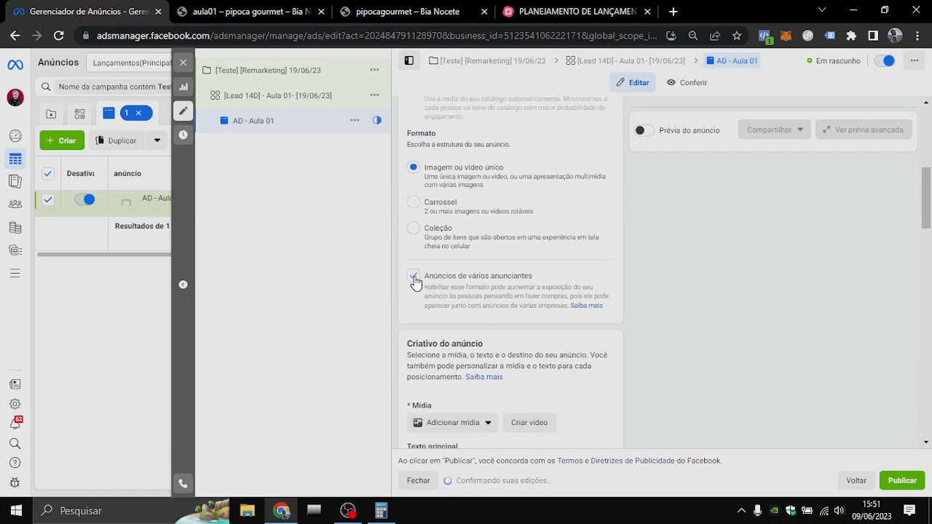
{"action": "left_click", "coordinate": [414, 278]}
{"action": "scroll", "coordinate": [493, 298], "scroll_direction": "up", "scroll_amount": 5}
Add the 1024 × 1280 Auto_Croppe... video from the account library as the ad media, keeping the Original feed crop and standard enhancements on
{"action": "scroll", "coordinate": [493, 298], "scroll_direction": "down", "scroll_amount": 8}
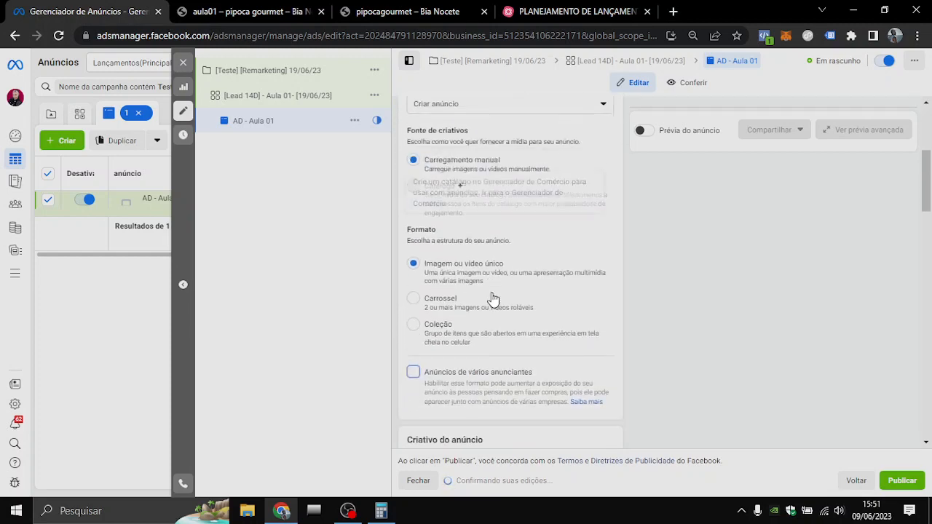
{"action": "left_click", "coordinate": [468, 220]}
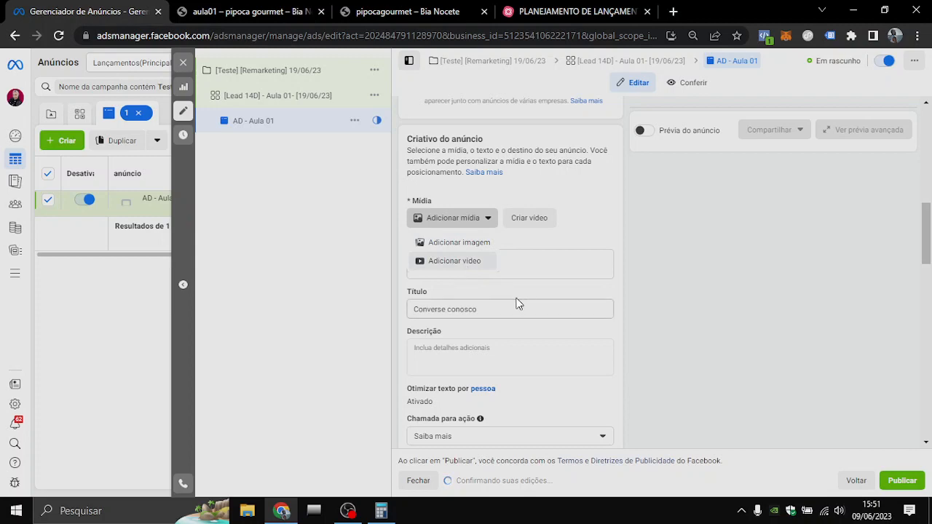
{"action": "left_click", "coordinate": [452, 264]}
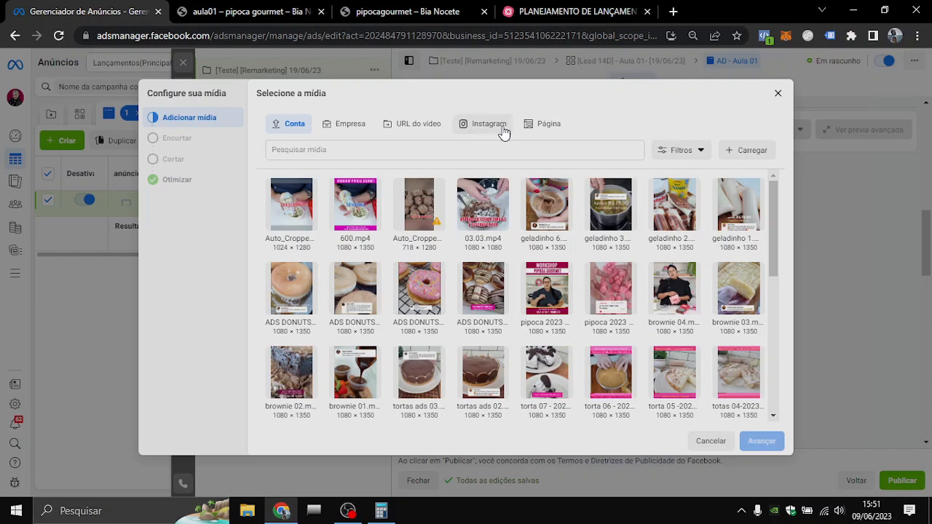
{"action": "left_click", "coordinate": [302, 217]}
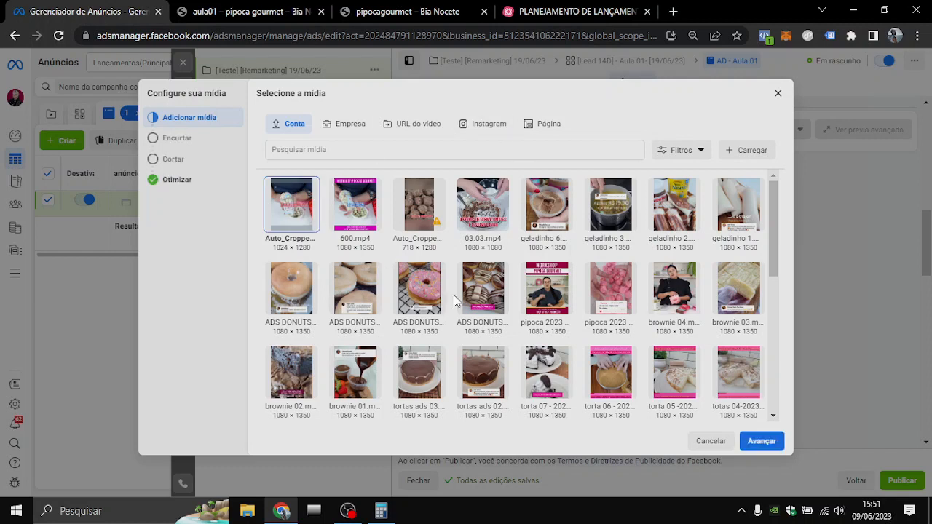
{"action": "left_click", "coordinate": [770, 445]}
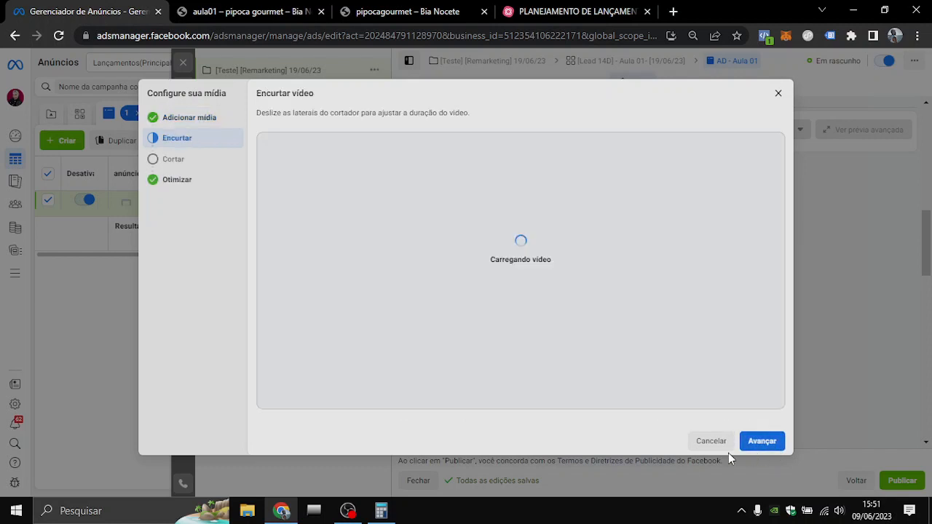
{"action": "left_click", "coordinate": [771, 442]}
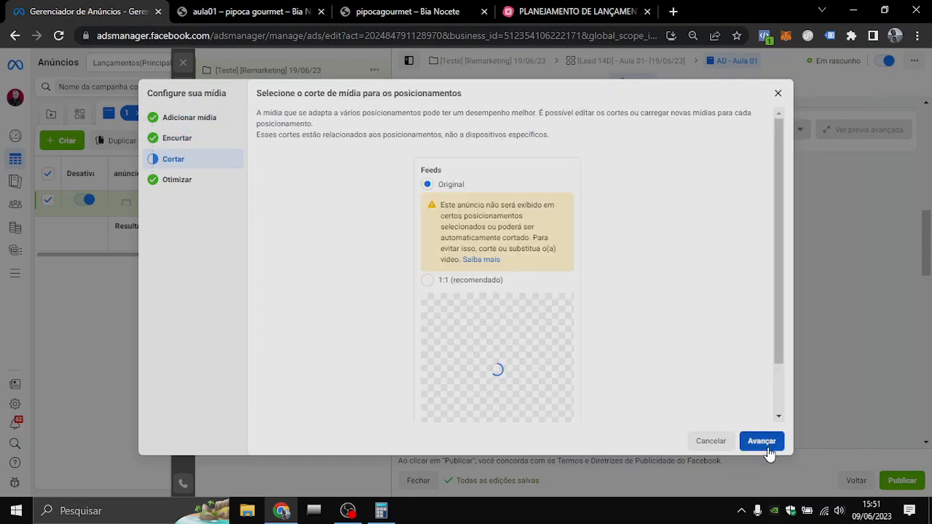
{"action": "left_click", "coordinate": [762, 443]}
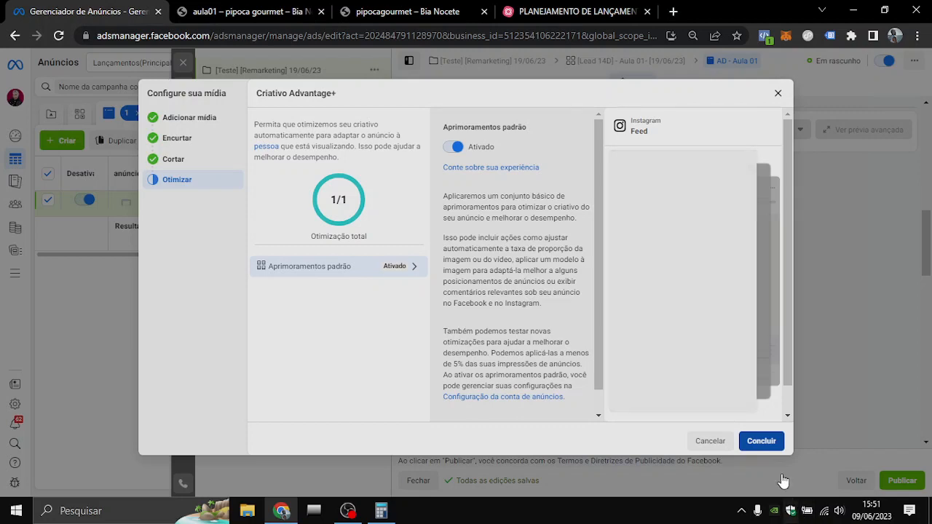
{"action": "left_click", "coordinate": [761, 442]}
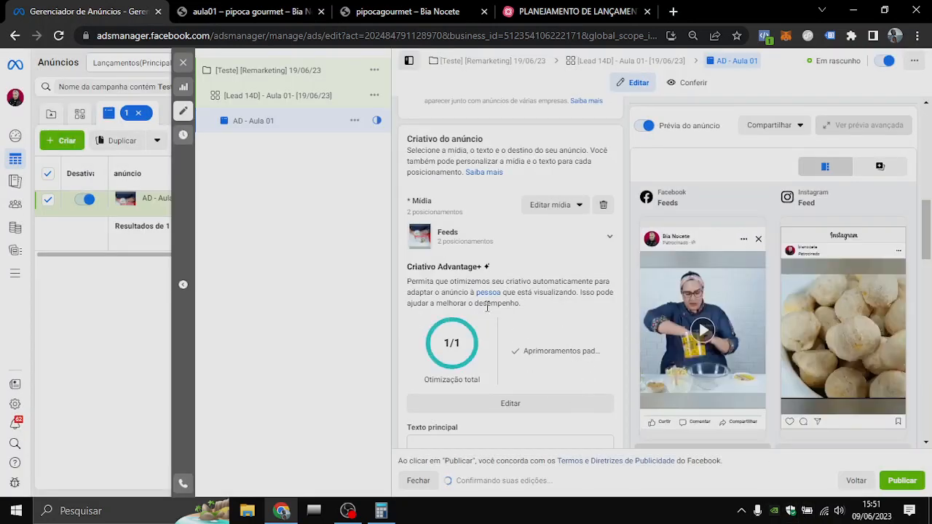
Begin the ad's primary text with the line "Aula 01 de pipocas gourmet no ar!"
{"action": "scroll", "coordinate": [491, 320], "scroll_direction": "down", "scroll_amount": 1}
{"action": "scroll", "coordinate": [491, 316], "scroll_direction": "down", "scroll_amount": 2}
{"action": "left_click", "coordinate": [418, 308]}
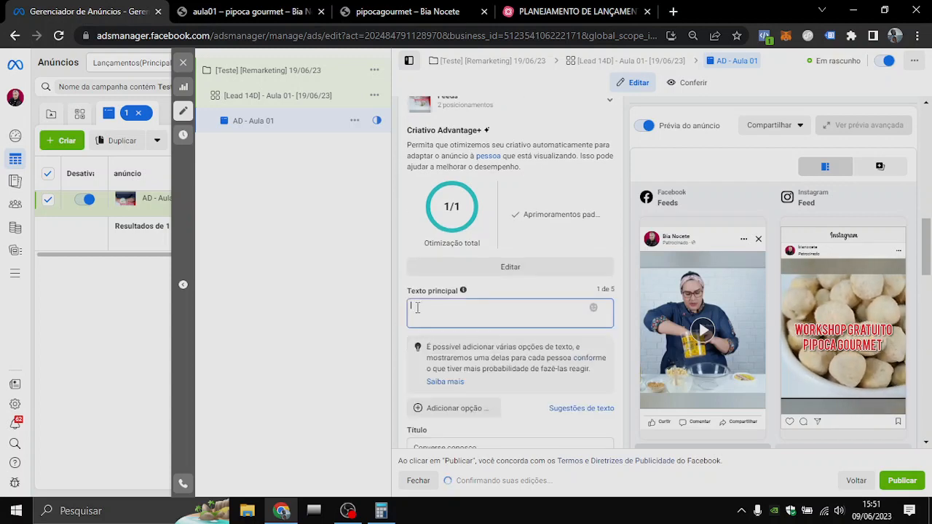
{"action": "type", "text": "Aula"}
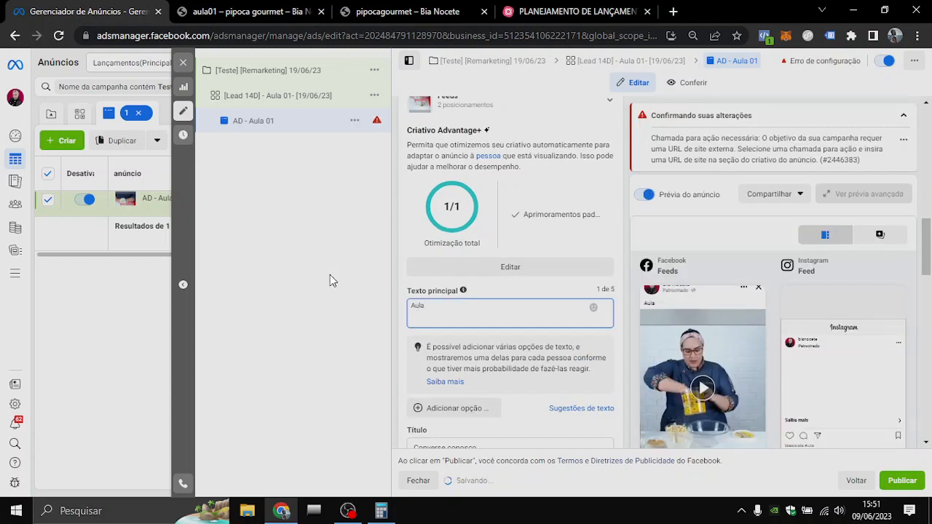
{"action": "type", "text": " 01"}
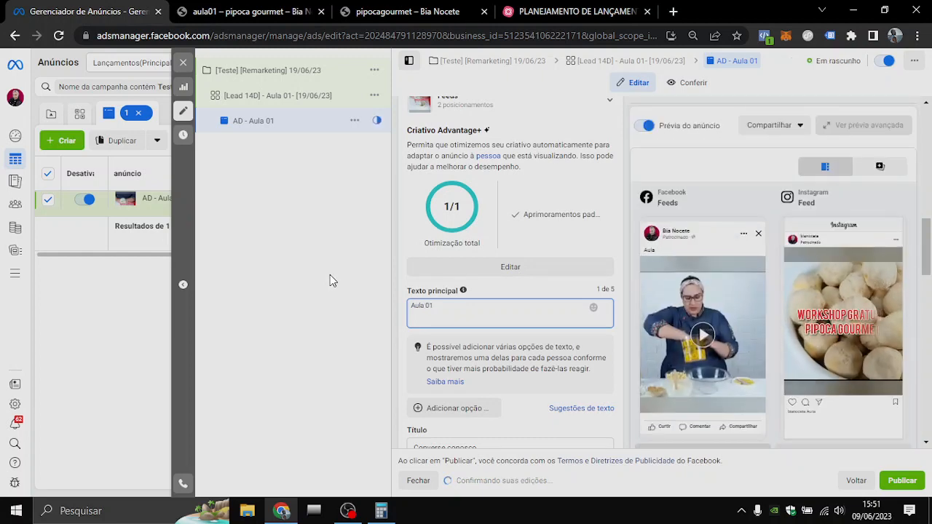
{"action": "type", "text": " de pipocas"}
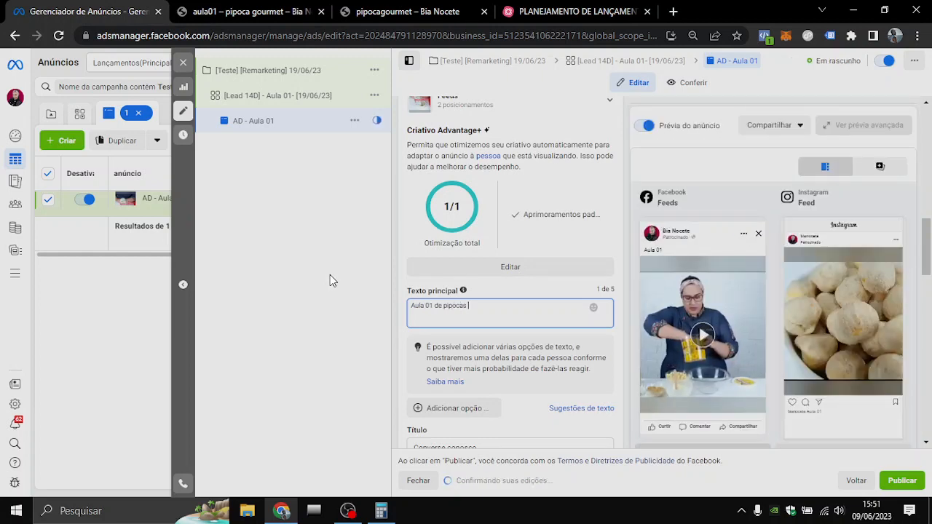
{"action": "type", "text": " gourme"}
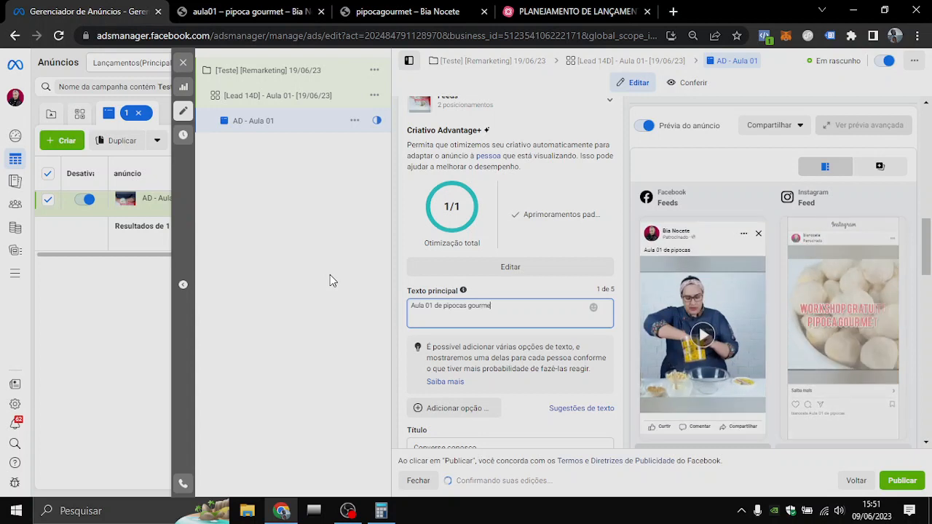
{"action": "type", "text": "t no"}
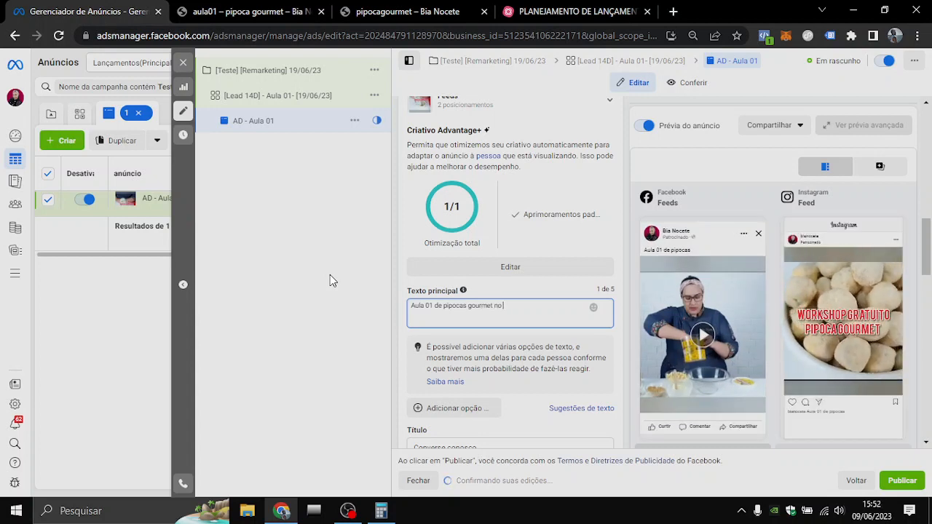
{"action": "type", "text": " ar"}
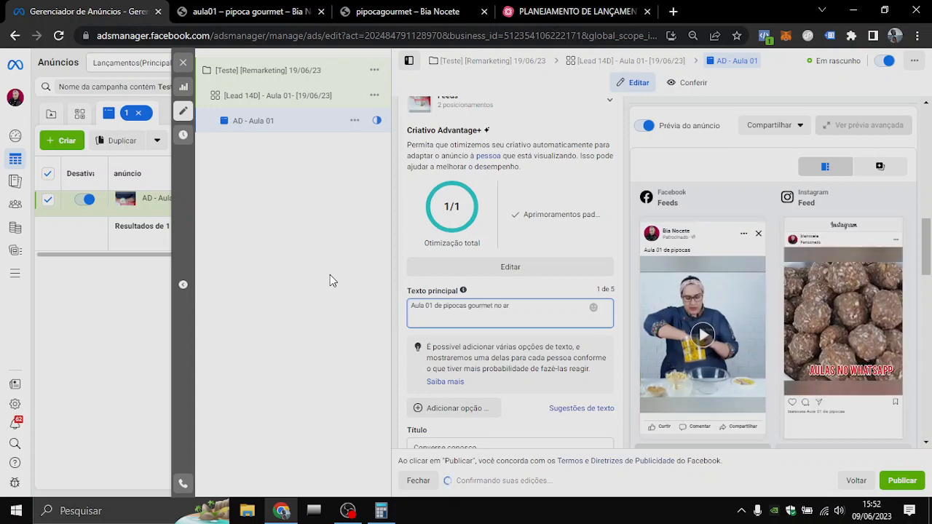
{"action": "type", "text": "!"}
{"action": "key", "text": "Return"}
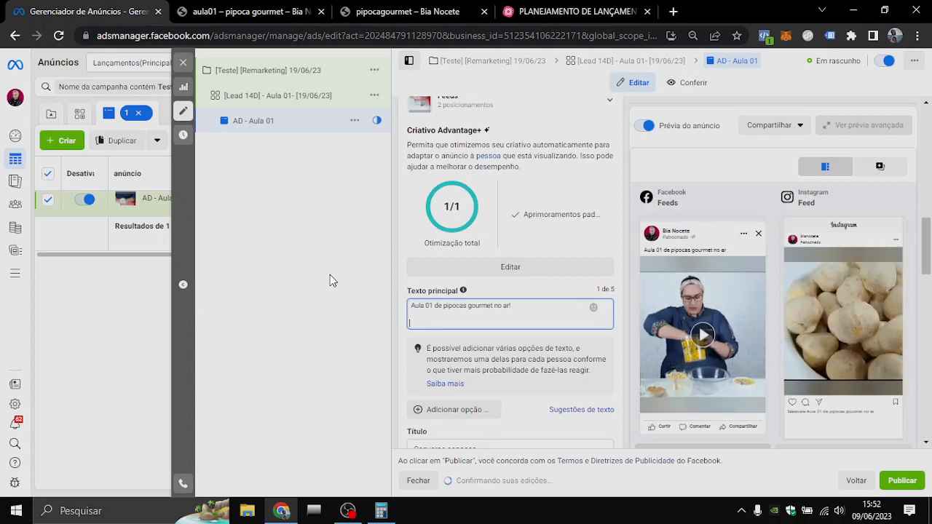
Add "Assista enquanto ainda está disponível!" to the primary text, separated from the opening line by a blank line
{"action": "key", "text": "Return"}
{"action": "type", "text": "Assista "}
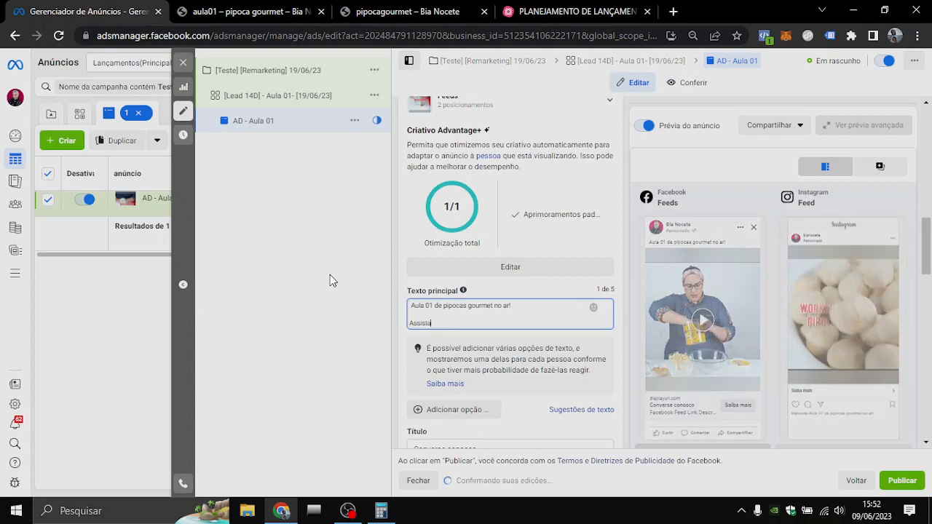
{"action": "type", "text": "ante"}
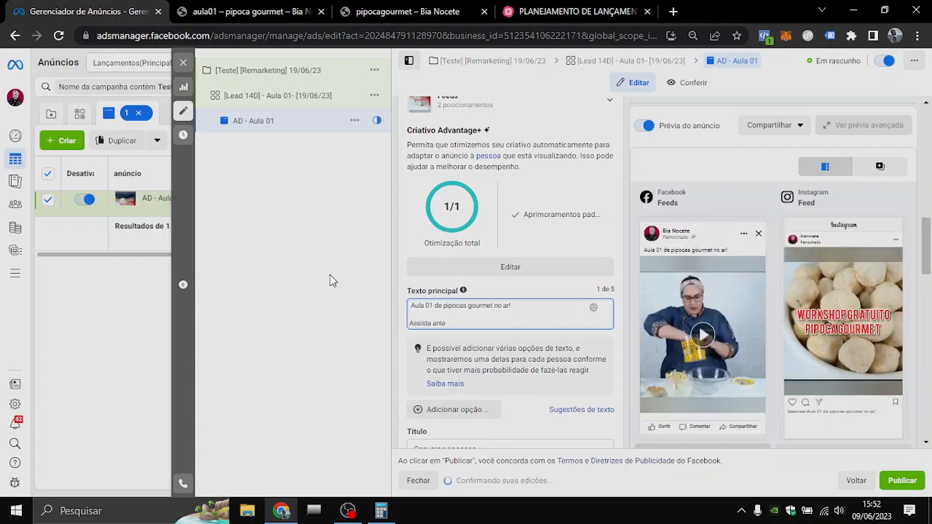
{"action": "key", "text": "BackSpace"}
{"action": "key", "text": "BackSpace"}
{"action": "key", "text": "BackSpace"}
{"action": "key", "text": "BackSpace"}
{"action": "type", "text": "en"}
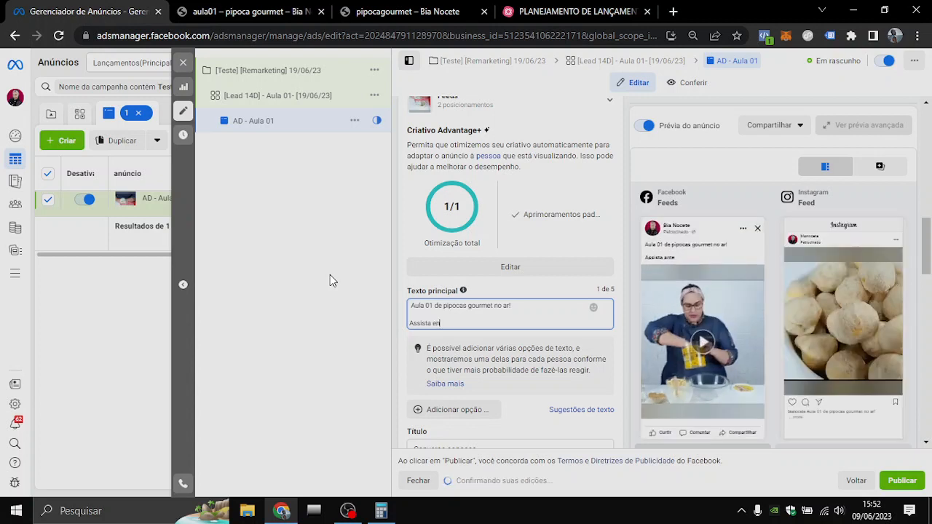
{"action": "type", "text": "quanto ainda"}
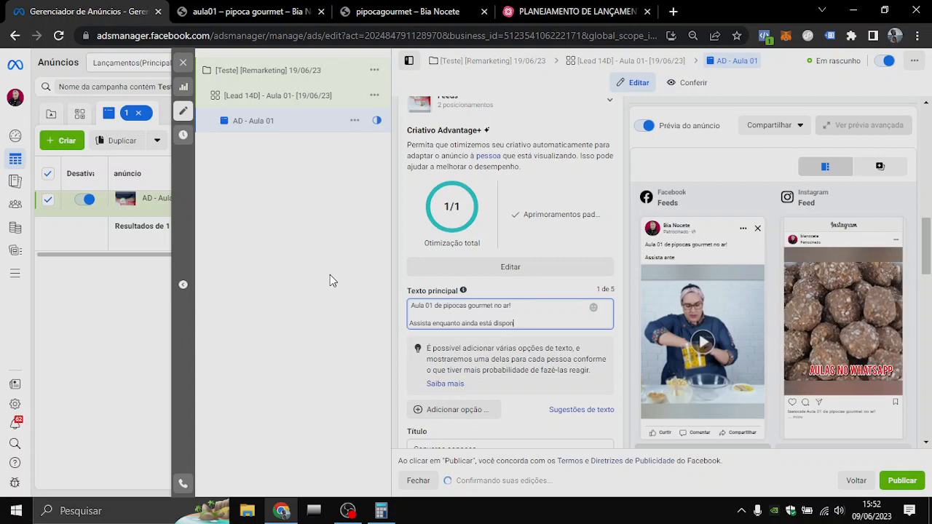
{"action": "type", "text": "está disponível"}
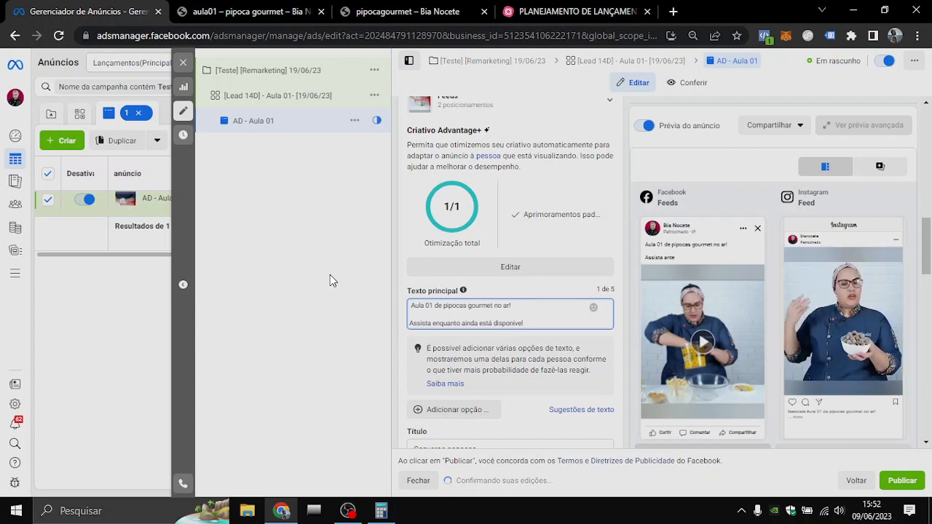
{"action": "type", "text": "!"}
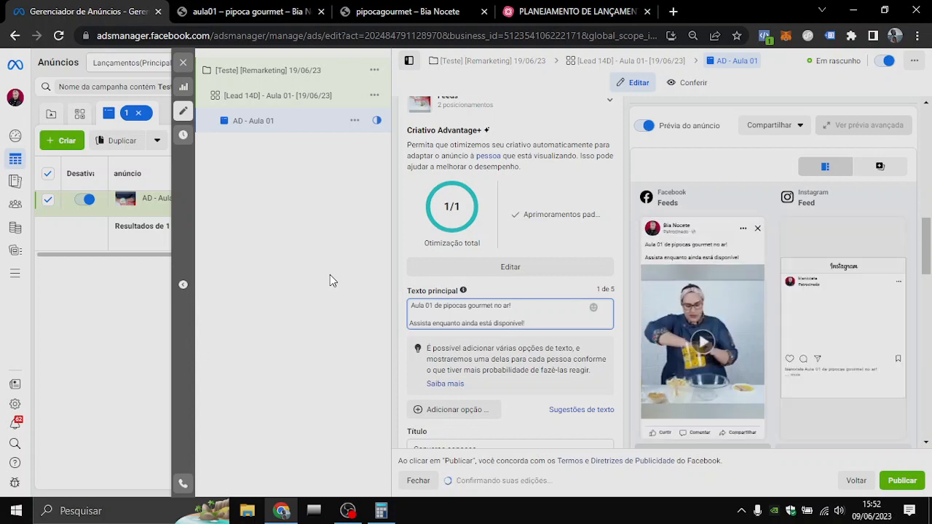
Add the line "Nessa aula você vai aprender:" to the primary text after another blank line
{"action": "key", "text": "Return"}
{"action": "key", "text": "Return"}
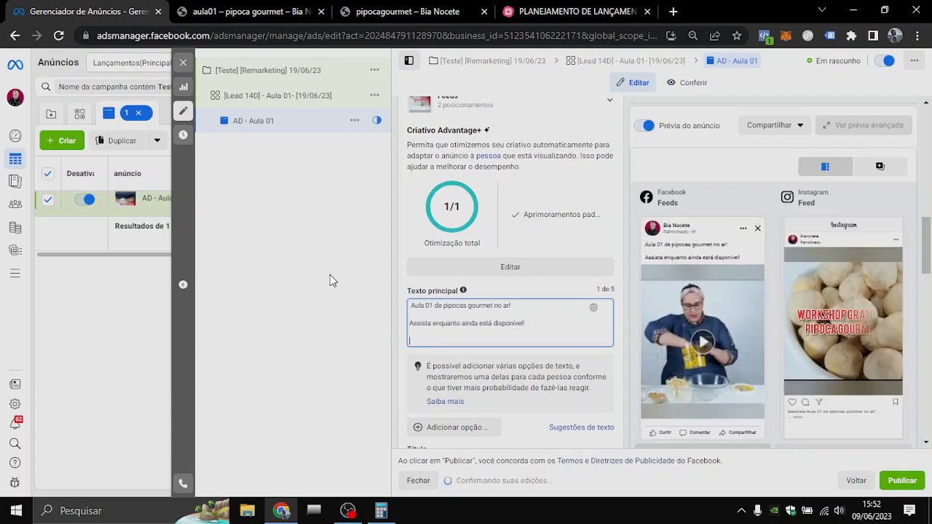
{"action": "type", "text": "Nessa au"}
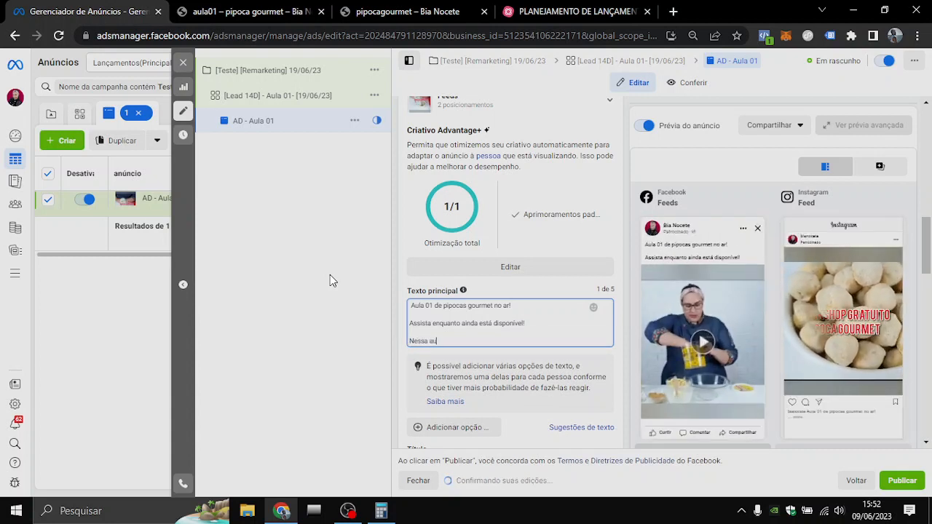
{"action": "type", "text": "la você "}
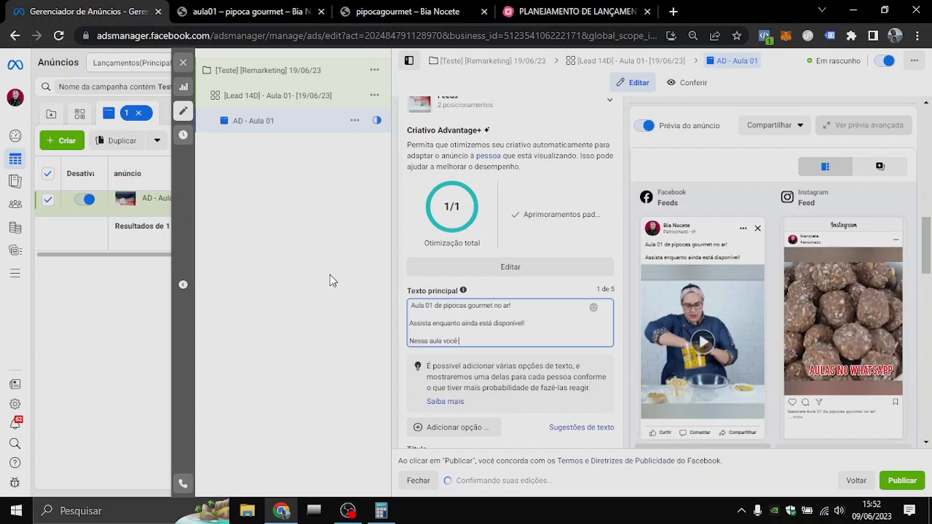
{"action": "type", "text": "vai"}
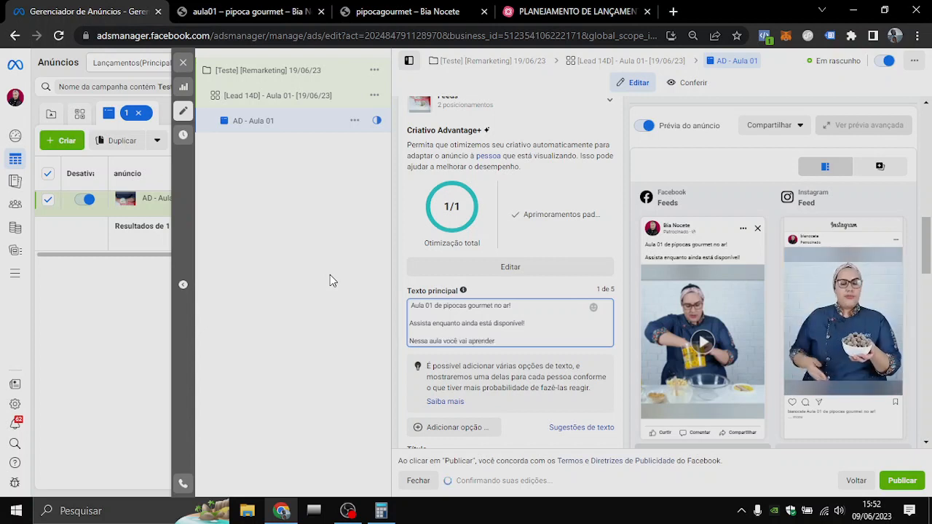
{"action": "type", "text": " aprender"}
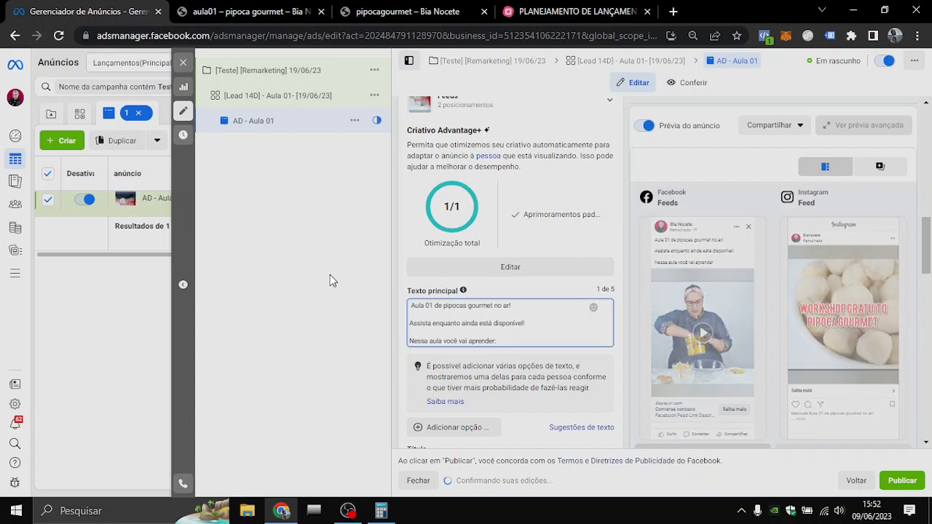
{"action": "type", "text": ":"}
Add the list item ". Estourar as pipocas" directly below "Nessa aula você vai aprender:" in the primary text
{"action": "key", "text": "Return"}
{"action": "type", "text": "-"}
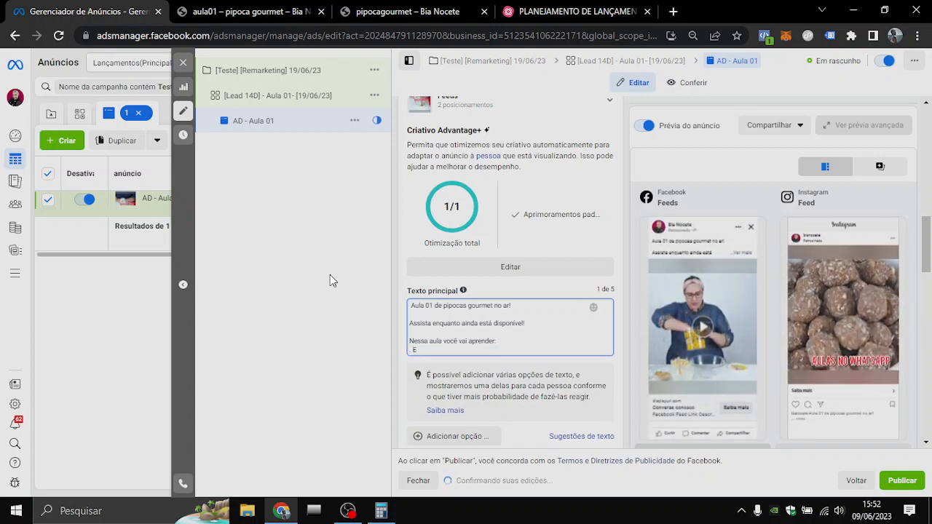
{"action": "type", "text": " Estou"}
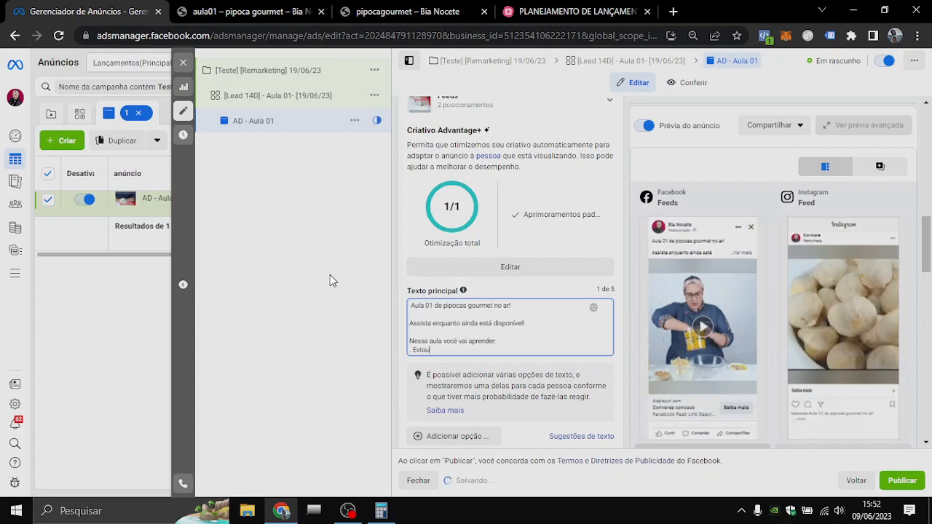
{"action": "type", "text": "rar as"}
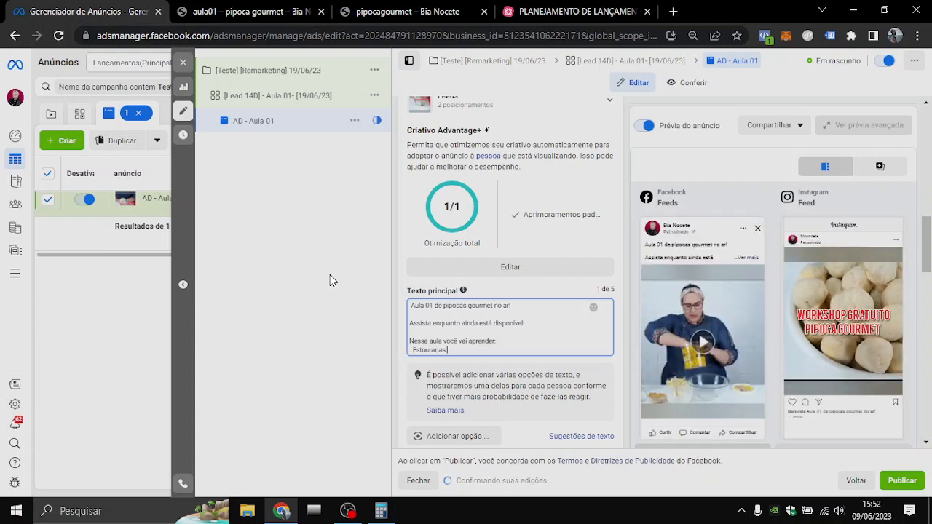
{"action": "type", "text": " pipoca"}
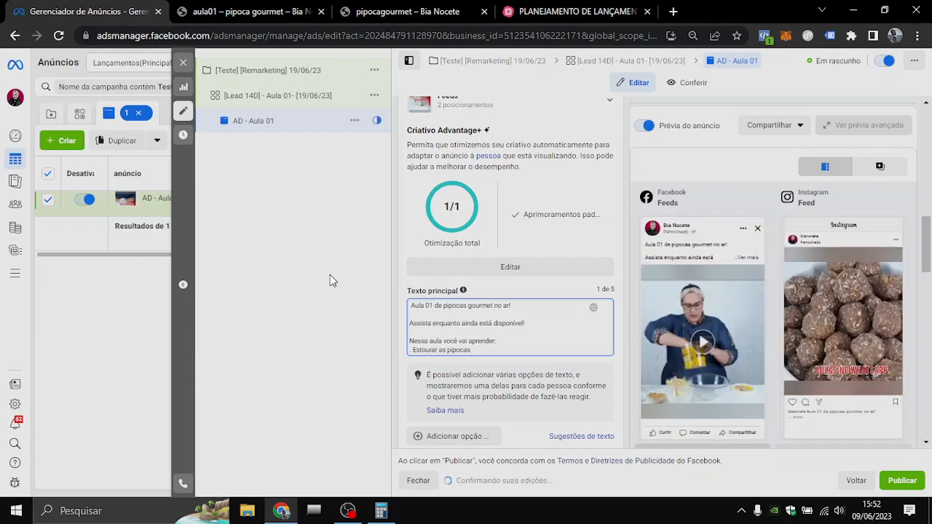
{"action": "type", "text": "s"}
{"action": "scroll", "coordinate": [459, 330], "scroll_direction": "down", "scroll_amount": 1}
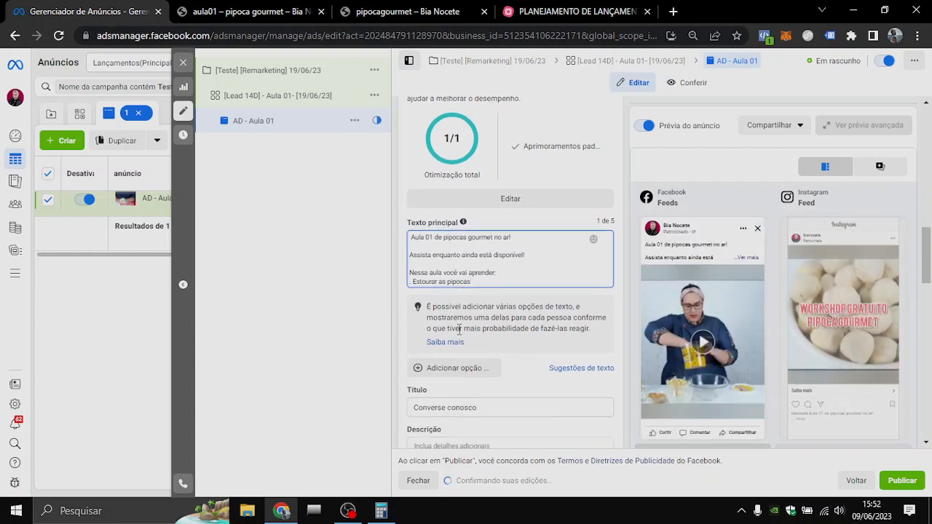
Replace the ad's title with "Aula 01 no Ar!"
{"action": "scroll", "coordinate": [459, 329], "scroll_direction": "up", "scroll_amount": 1}
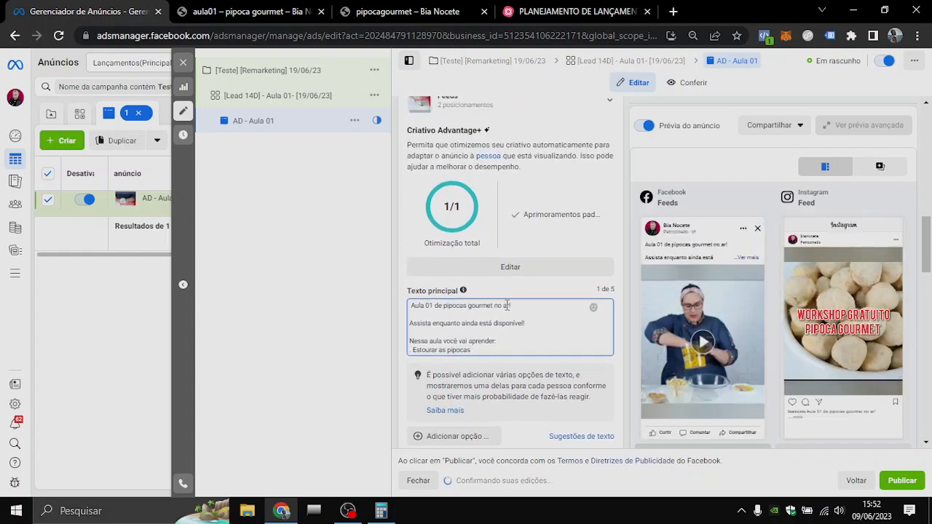
{"action": "scroll", "coordinate": [508, 305], "scroll_direction": "down", "scroll_amount": 3}
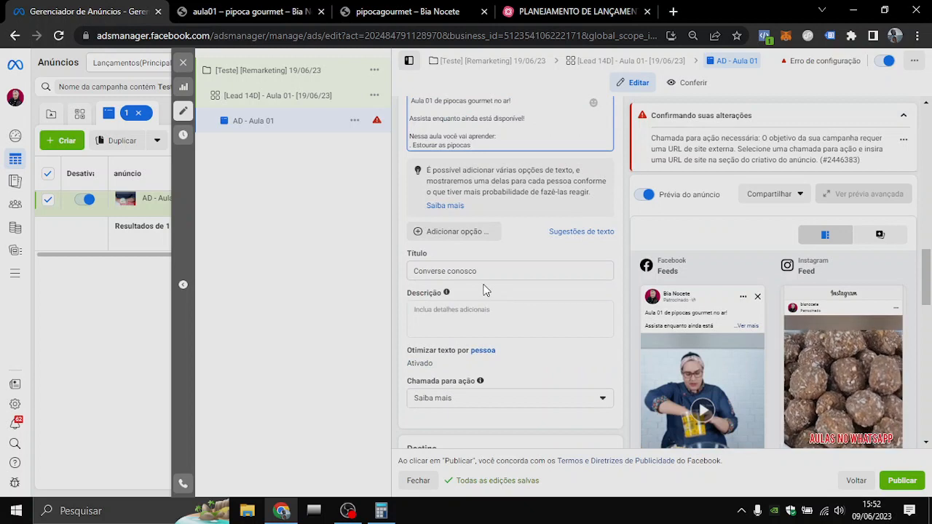
{"action": "scroll", "coordinate": [486, 292], "scroll_direction": "up", "scroll_amount": 1}
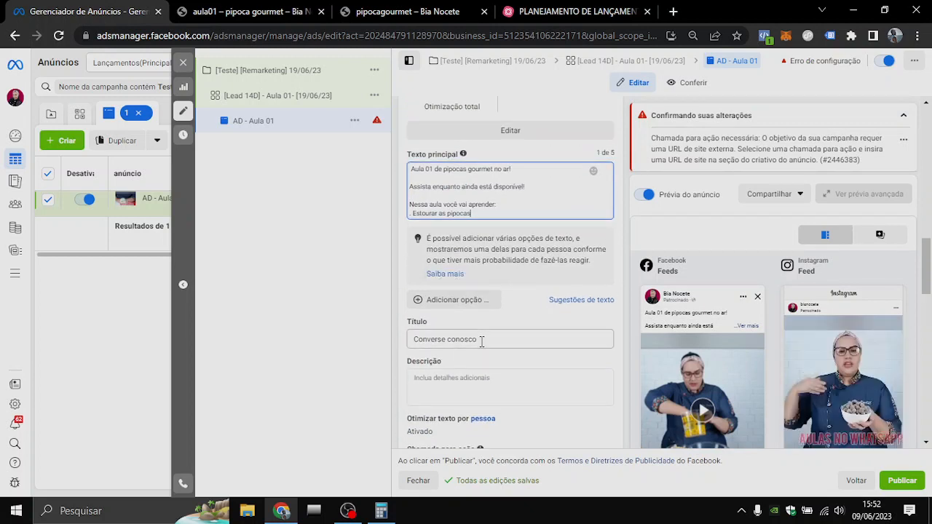
{"action": "left_click_drag", "start_coordinate": [482, 342], "coordinate": [410, 340]}
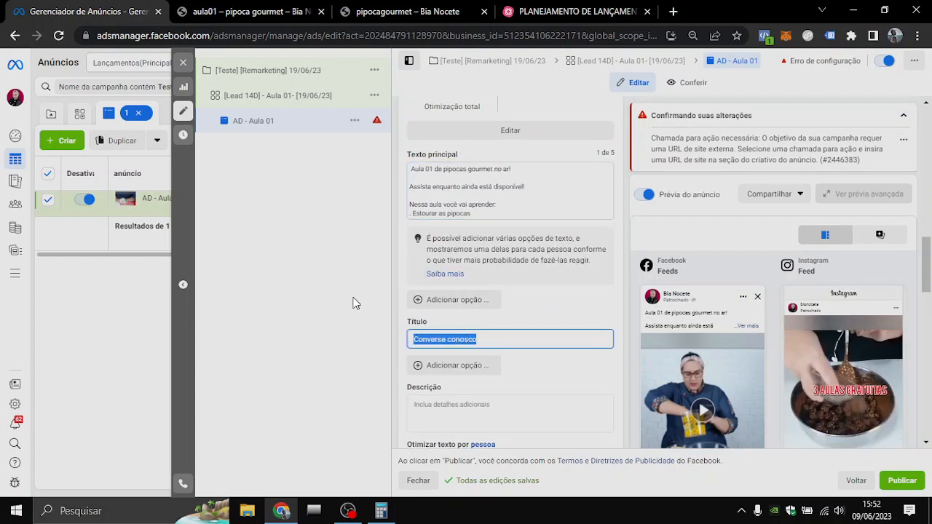
{"action": "type", "text": "Au"}
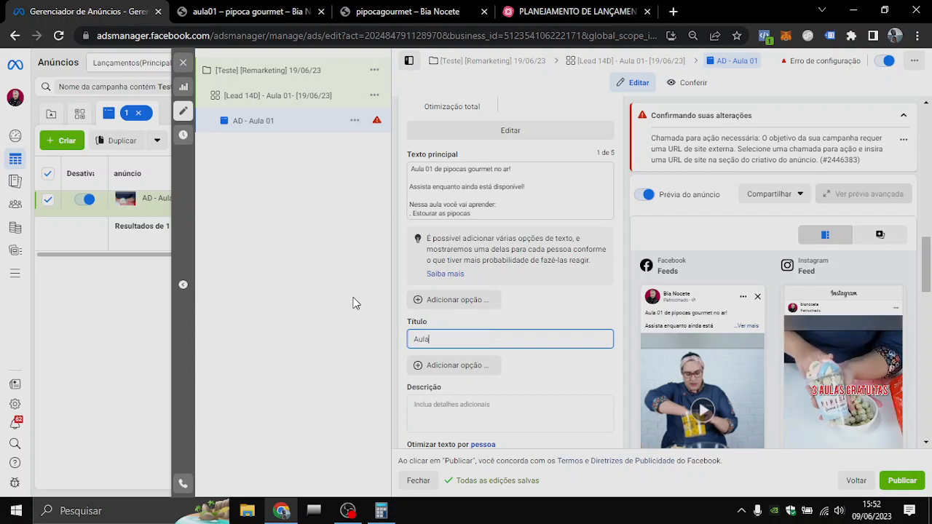
{"action": "type", "text": "la 01 n"}
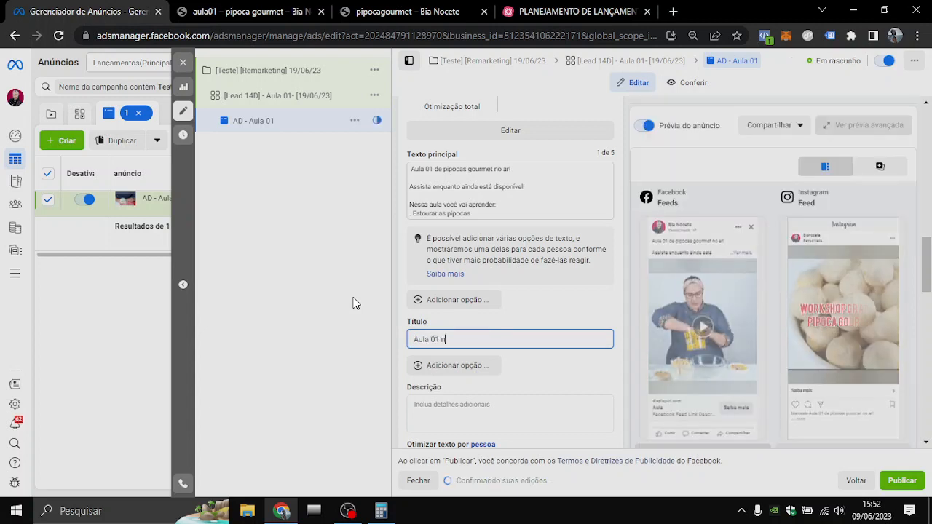
{"action": "type", "text": "o A"}
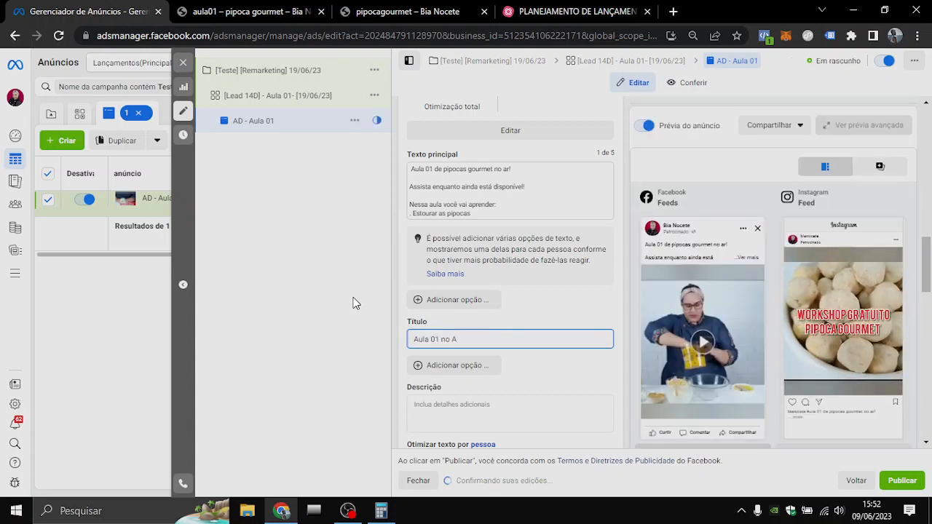
{"action": "type", "text": "r"}
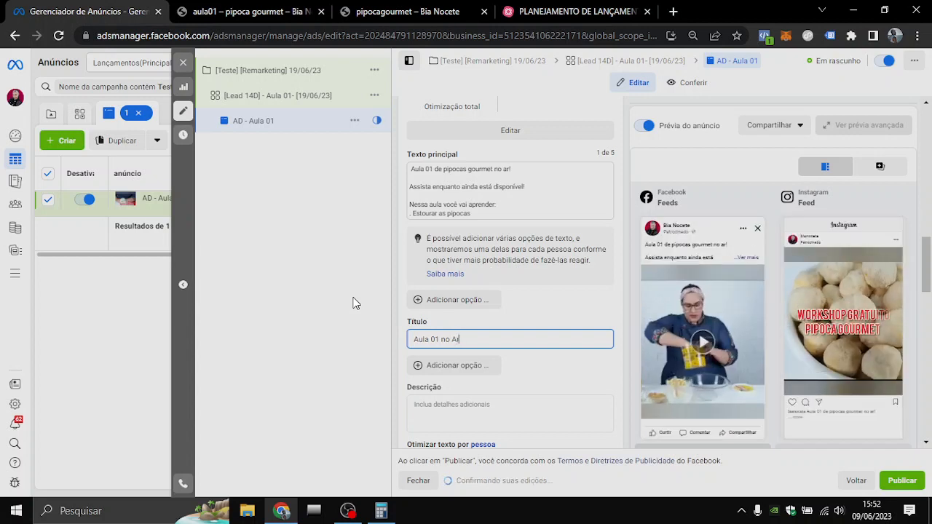
{"action": "type", "text": "!"}
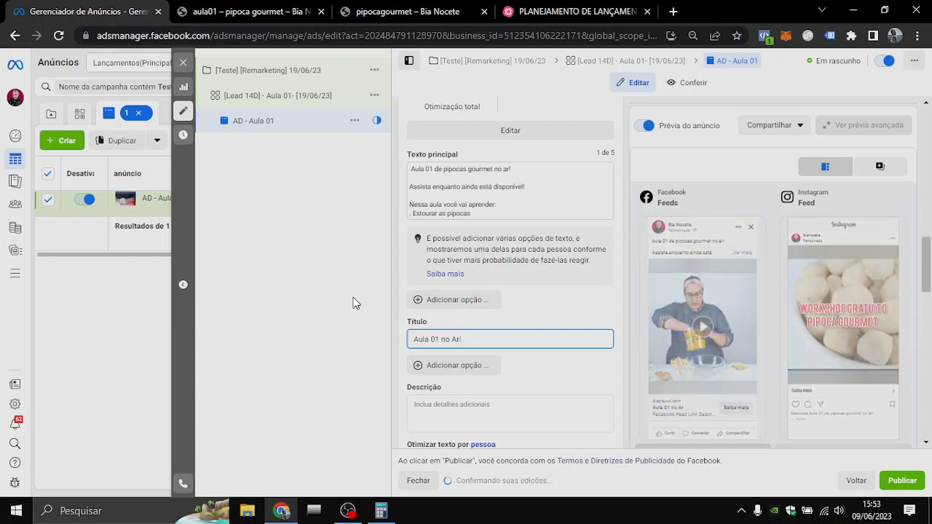
Copy the web address of the aula01 lesson page and enter it as the ad's destination website URL
{"action": "mouse_move", "coordinate": [667, 421]}
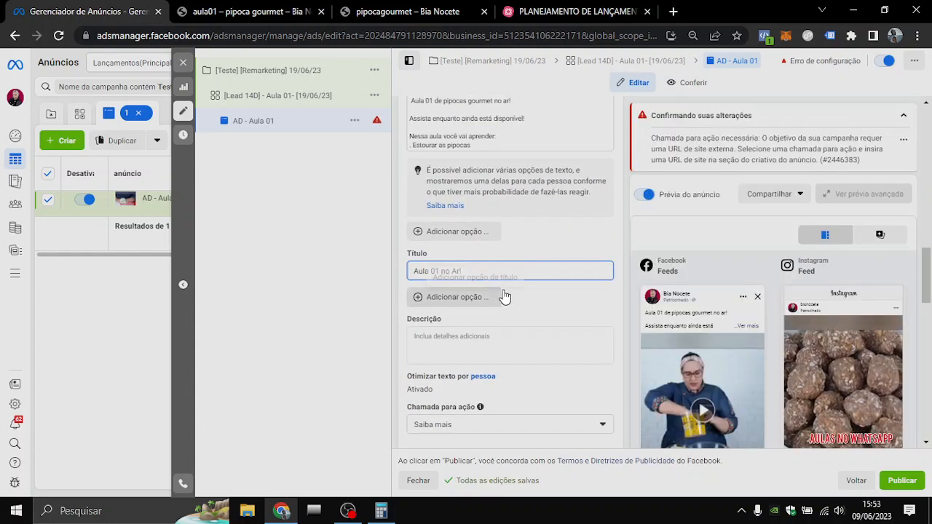
{"action": "scroll", "coordinate": [516, 316], "scroll_direction": "down", "scroll_amount": 3}
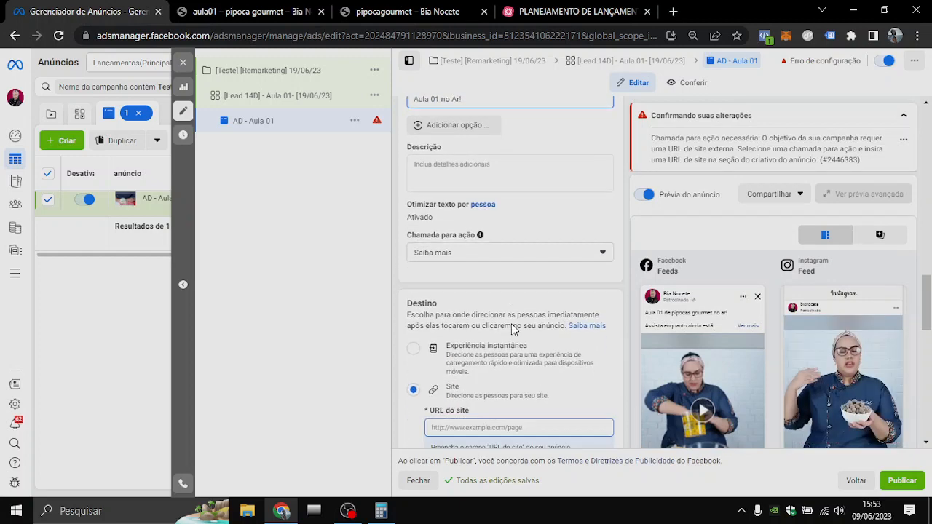
{"action": "scroll", "coordinate": [512, 329], "scroll_direction": "down", "scroll_amount": 2}
{"action": "left_click", "coordinate": [477, 329]}
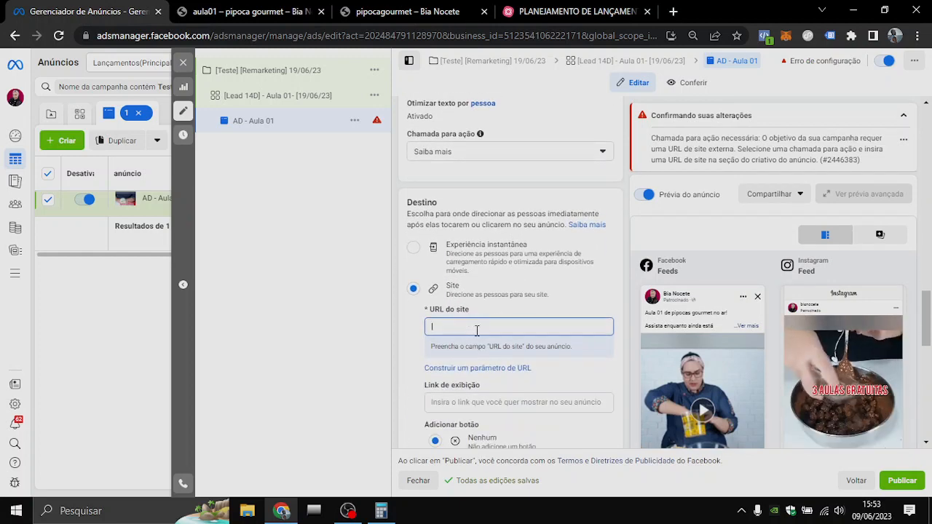
{"action": "left_click", "coordinate": [252, 11]}
{"action": "scroll", "coordinate": [275, 181], "scroll_direction": "down", "scroll_amount": 1}
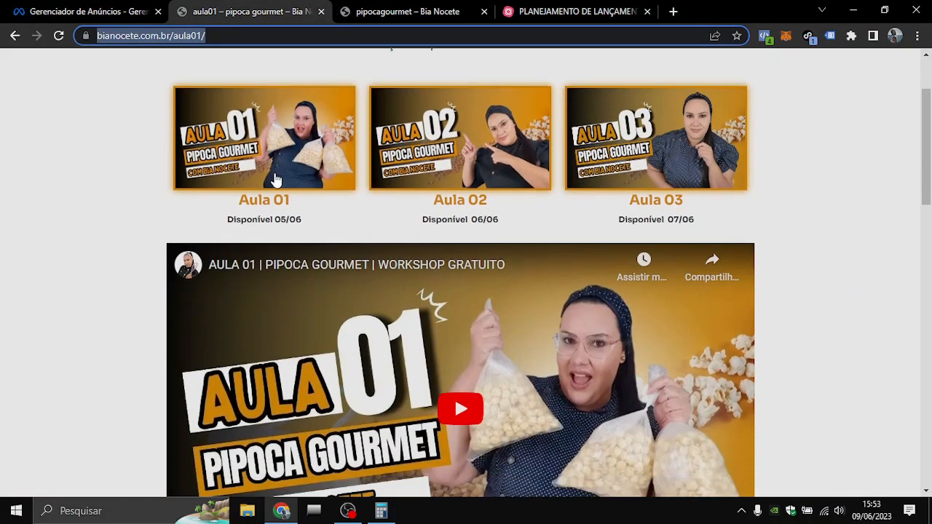
{"action": "scroll", "coordinate": [276, 181], "scroll_direction": "up", "scroll_amount": 2}
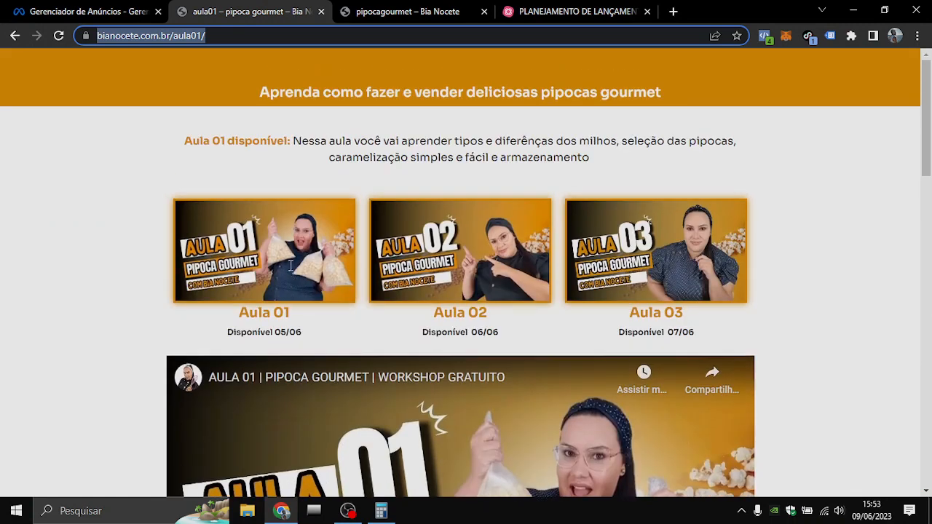
{"action": "triple_click", "coordinate": [176, 39]}
{"action": "key", "text": "ctrl+c"}
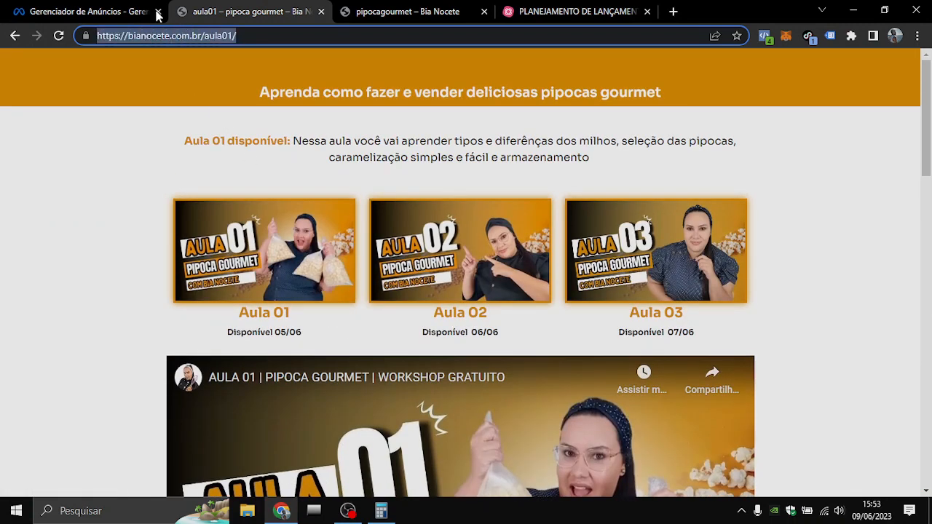
{"action": "left_click", "coordinate": [102, 13]}
{"action": "key", "text": "ctrl+v"}
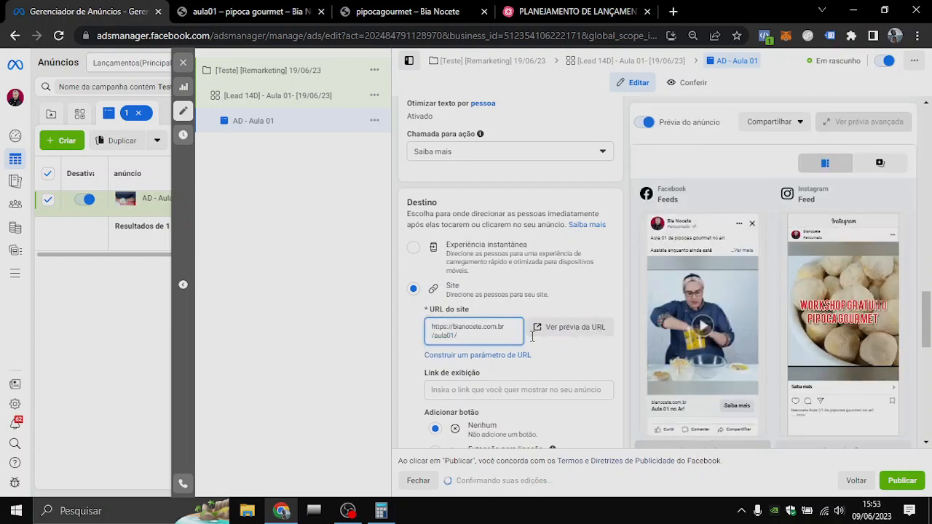
Expand the ad's title to "Aula 01 de Pipocas Gourmet no Ar!"
{"action": "scroll", "coordinate": [562, 344], "scroll_direction": "up", "scroll_amount": 4}
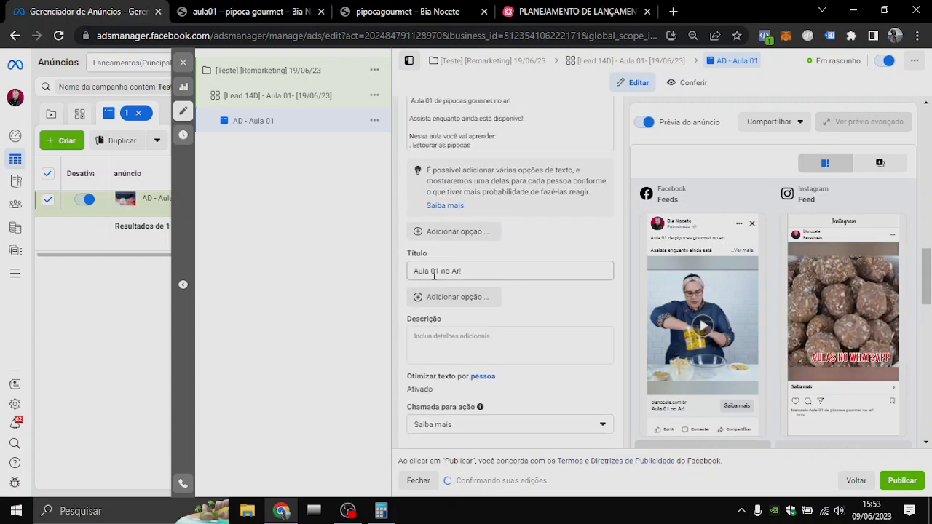
{"action": "left_click", "coordinate": [439, 272]}
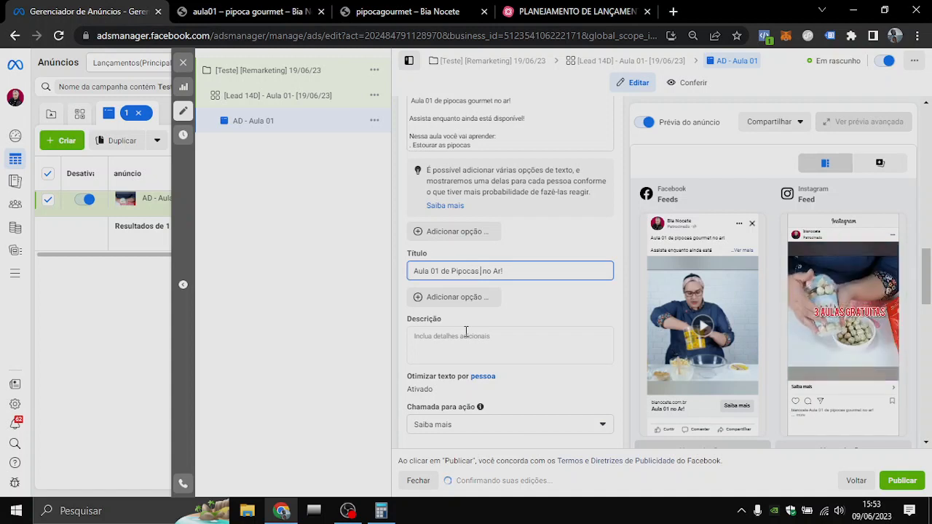
{"action": "type", "text": "de Pipocas Go "}
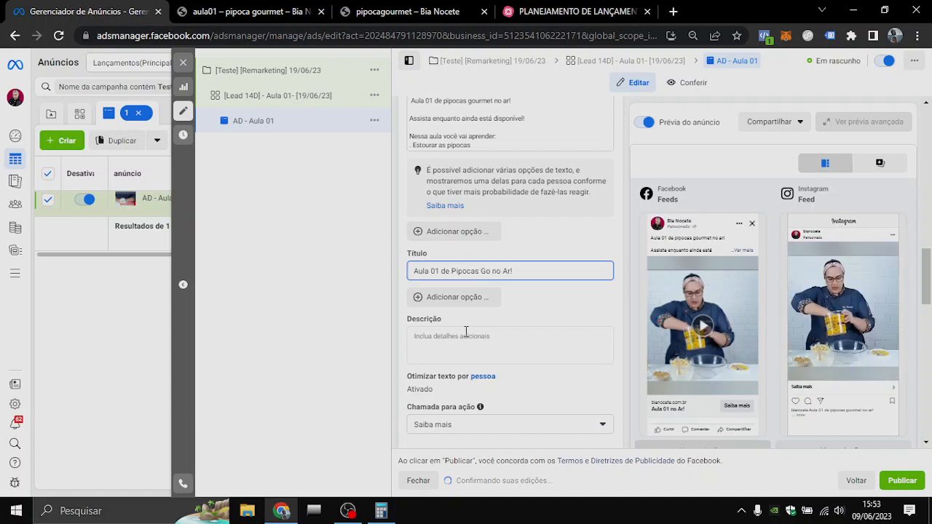
{"action": "type", "text": "urmet"}
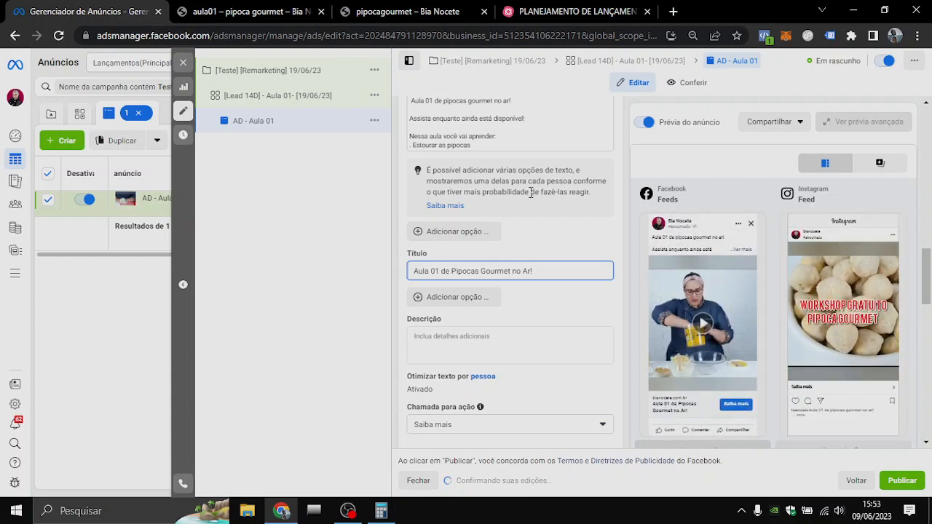
{"action": "scroll", "coordinate": [531, 193], "scroll_direction": "down", "scroll_amount": 6}
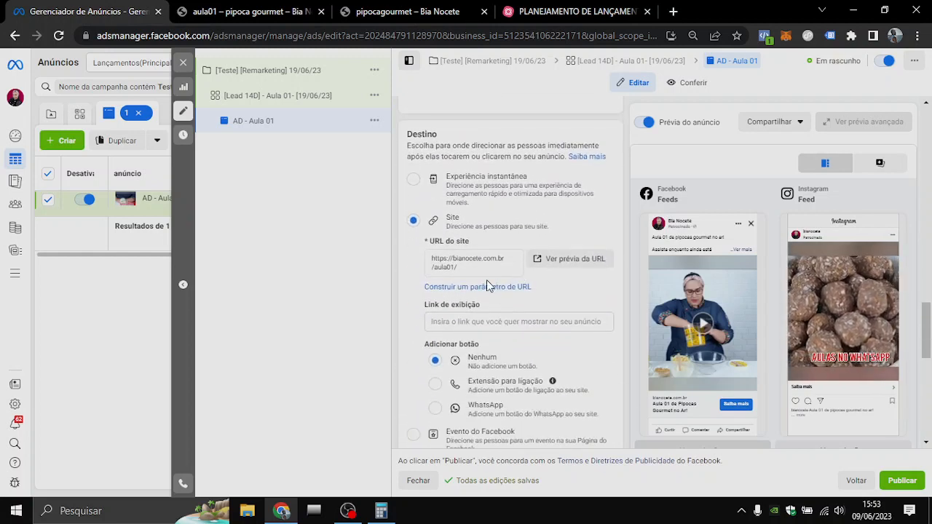
{"action": "scroll", "coordinate": [502, 275], "scroll_direction": "down", "scroll_amount": 5}
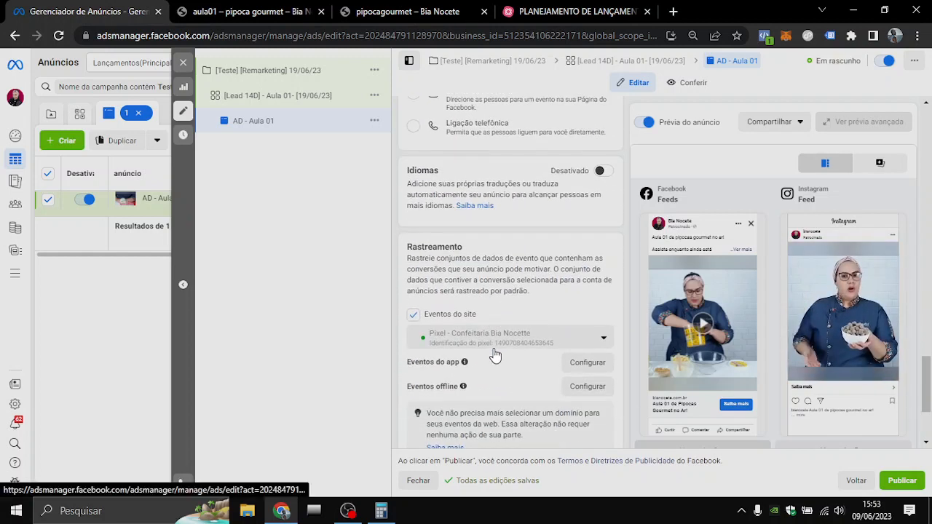
{"action": "scroll", "coordinate": [516, 264], "scroll_direction": "up", "scroll_amount": 12}
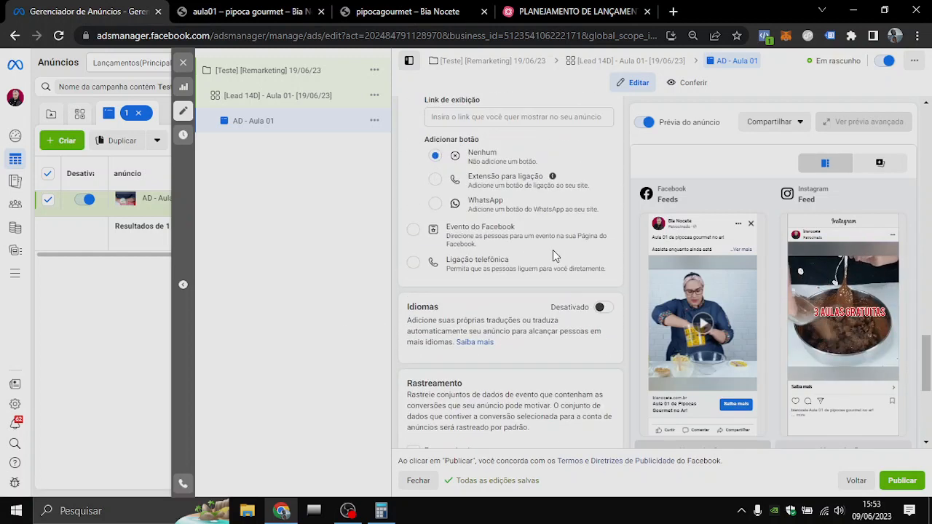
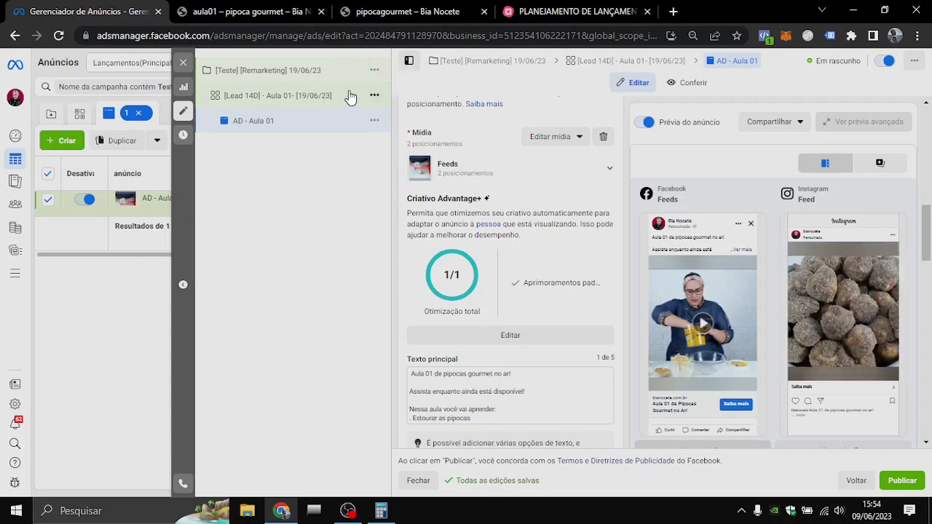
Quickly duplicate the "[Lead 14D] - Aula 01- [19/06/23]" ad set together with its ad
{"action": "left_click", "coordinate": [376, 98]}
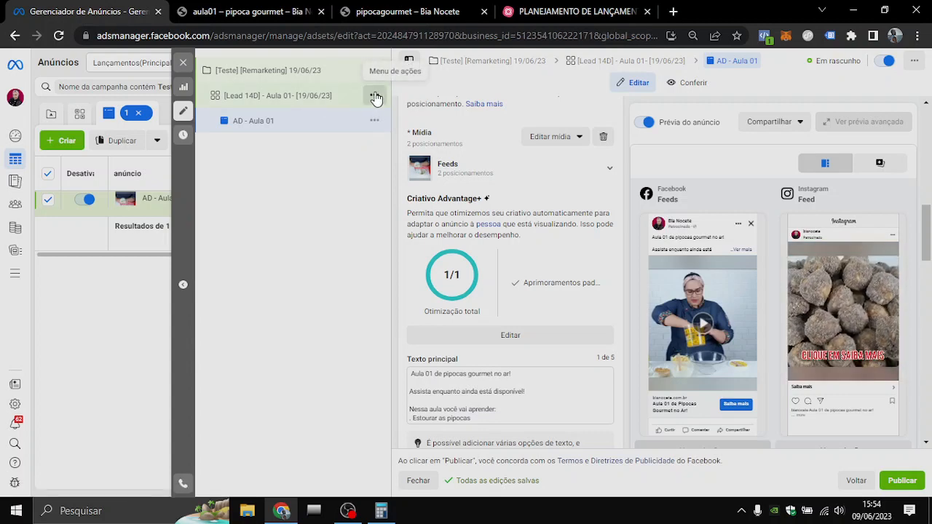
{"action": "left_click", "coordinate": [375, 97]}
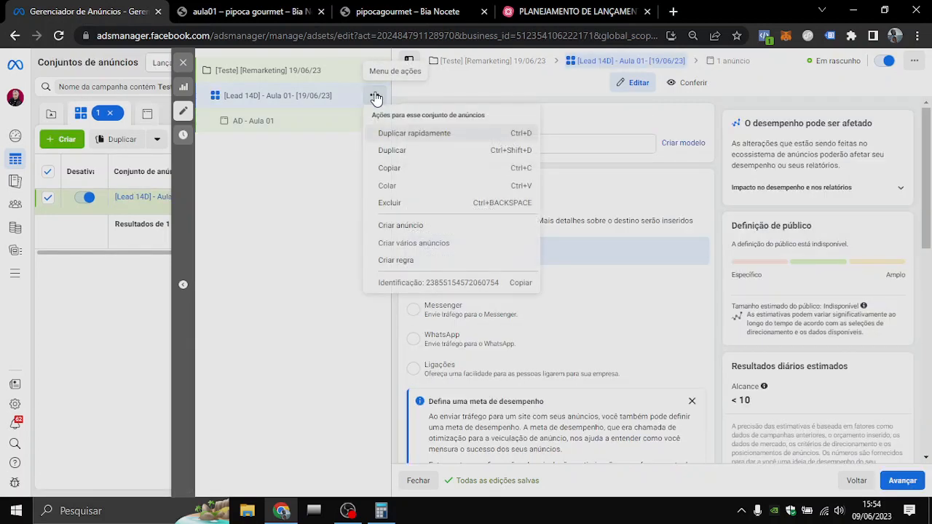
{"action": "left_click", "coordinate": [399, 140]}
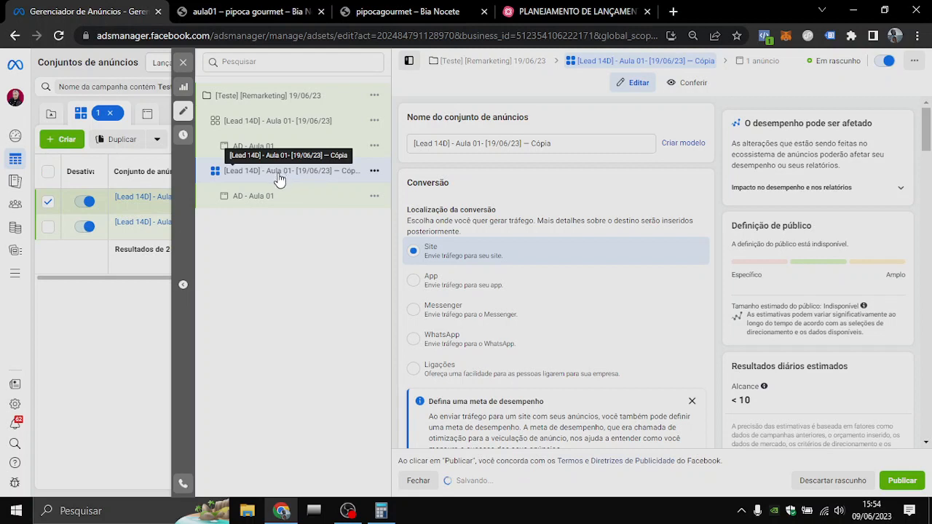
Rename the duplicated ad set as "[Lead 14D] - Aula 02- [20/06/23]"
{"action": "left_click", "coordinate": [558, 143]}
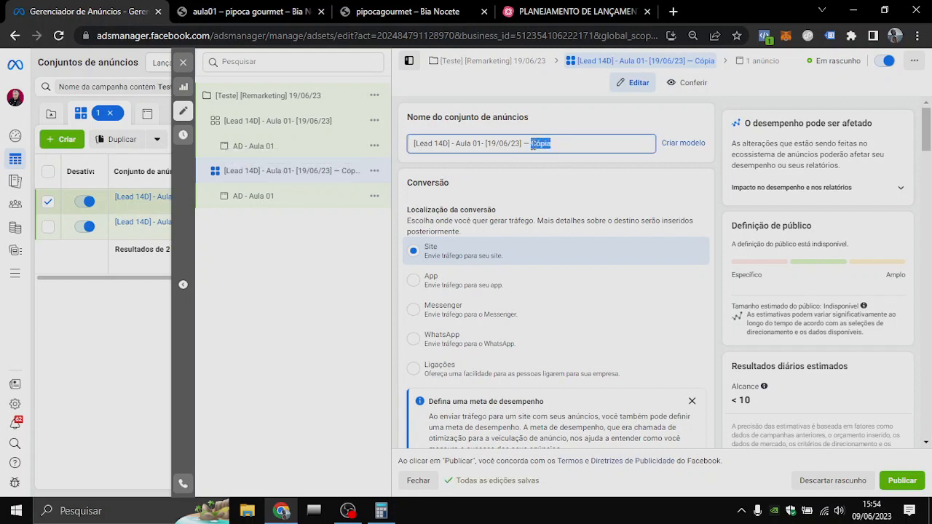
{"action": "key", "text": "BackSpace"}
{"action": "key", "text": "BackSpace"}
{"action": "key", "text": "BackSpace"}
{"action": "key", "text": "BackSpace"}
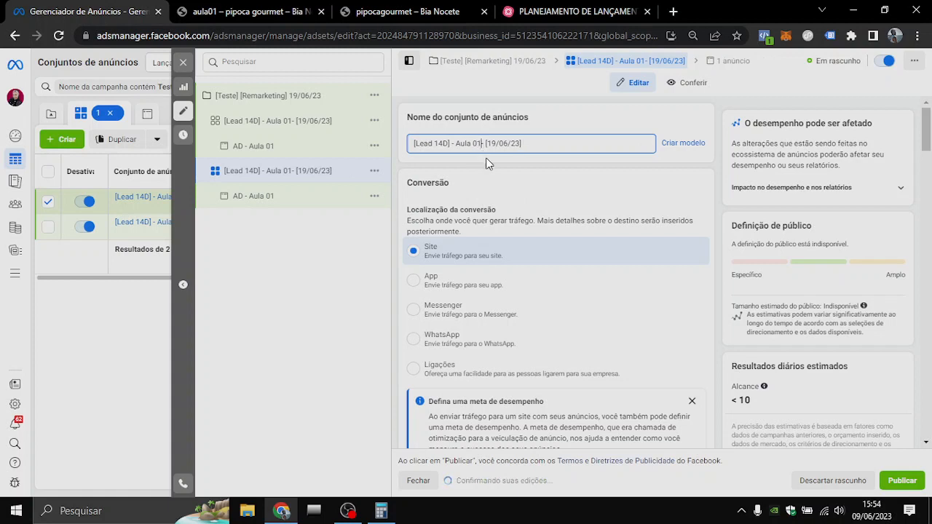
{"action": "key", "text": "BackSpace"}
{"action": "type", "text": "2"}
{"action": "key", "text": "BackSpace"}
{"action": "key", "text": "BackSpace"}
{"action": "type", "text": "20"}
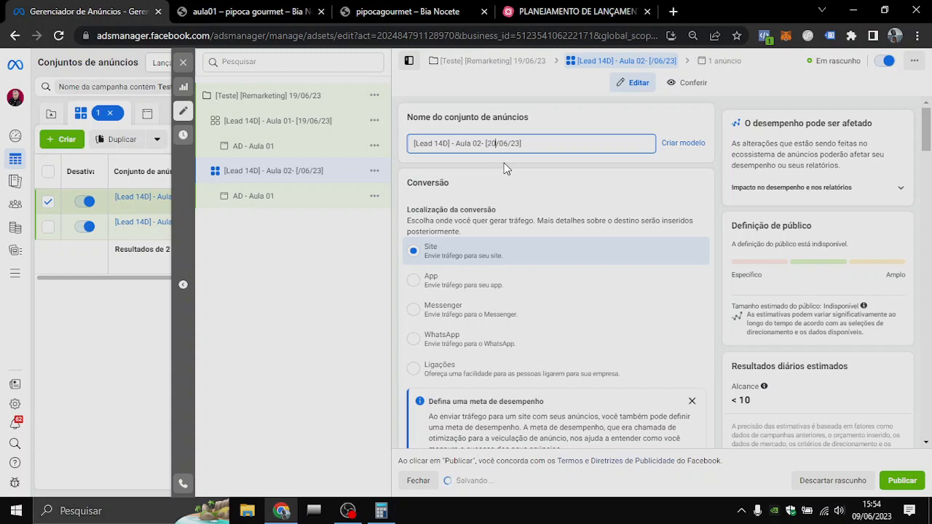
{"action": "left_click", "coordinate": [564, 122]}
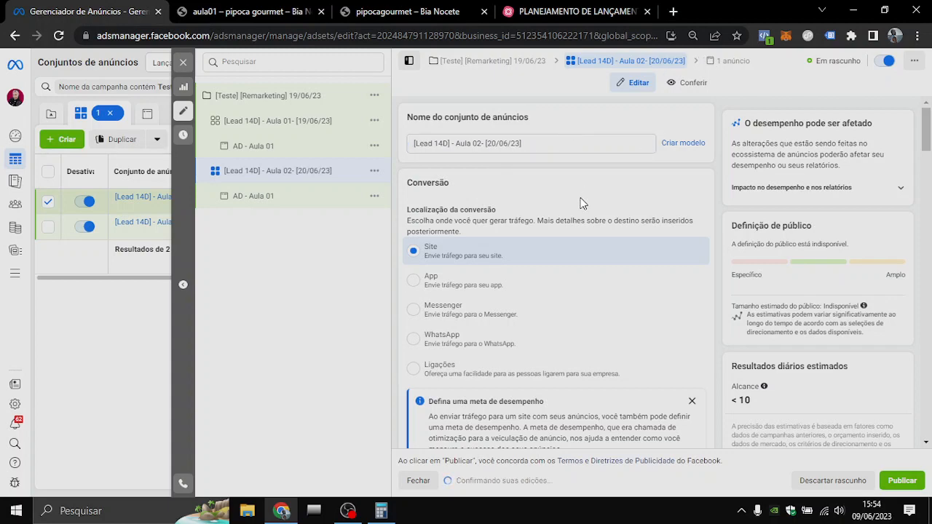
Set the start date of the Aula 02 ad set to 20/6/2023
{"action": "scroll", "coordinate": [582, 226], "scroll_direction": "down", "scroll_amount": 4}
{"action": "scroll", "coordinate": [583, 230], "scroll_direction": "down", "scroll_amount": 3}
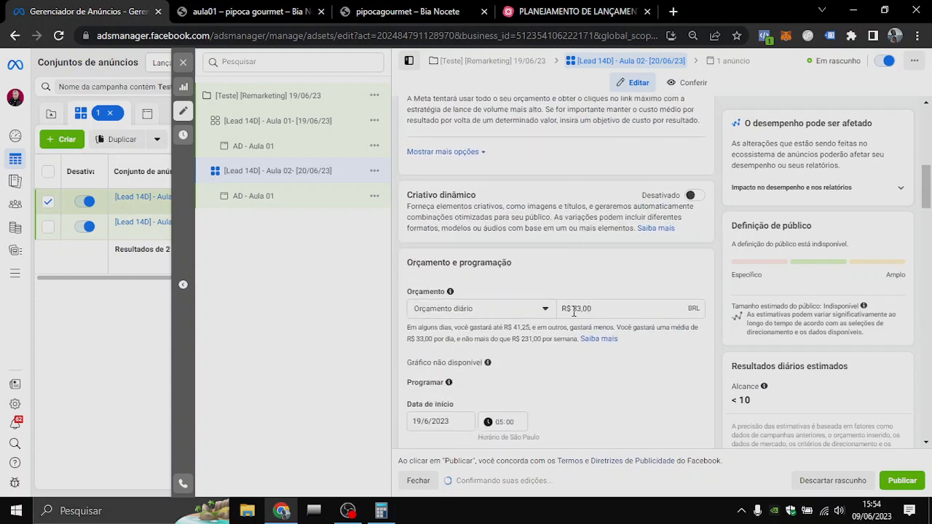
{"action": "scroll", "coordinate": [540, 277], "scroll_direction": "down", "scroll_amount": 2}
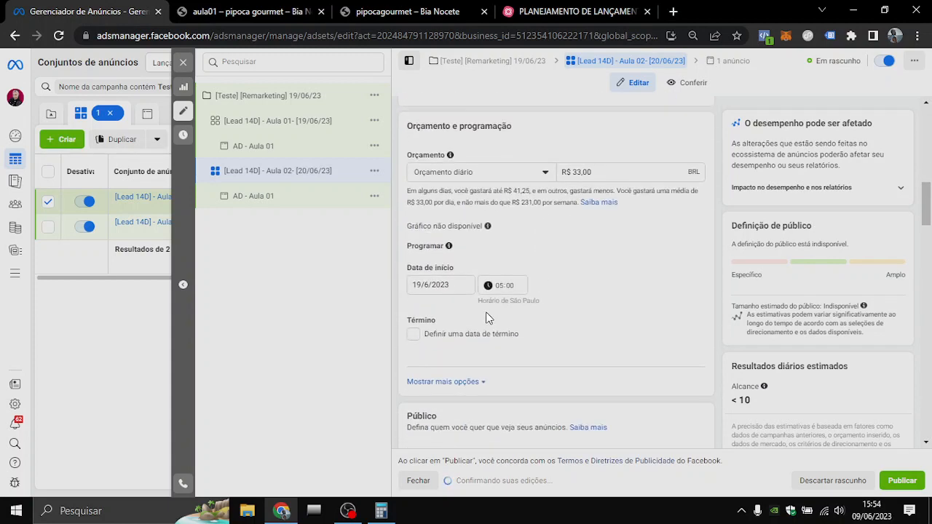
{"action": "left_click", "coordinate": [423, 284]}
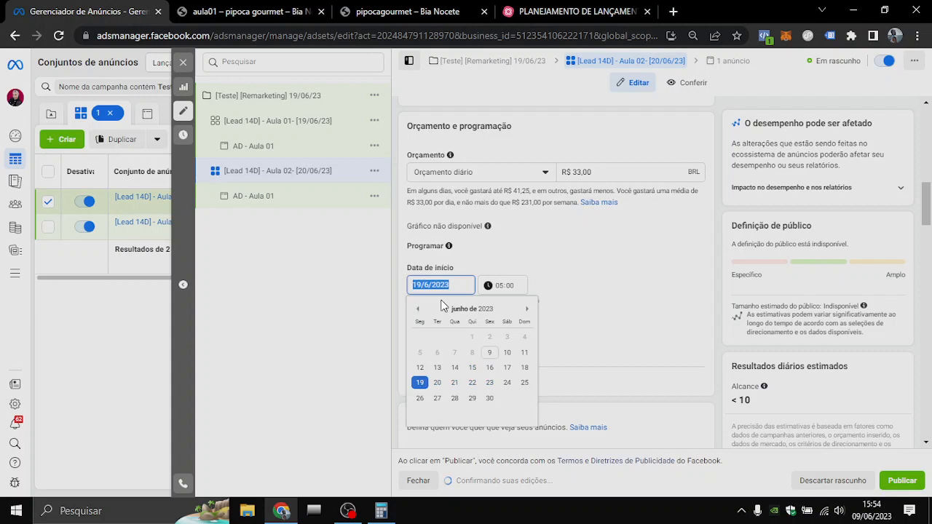
{"action": "left_click", "coordinate": [438, 383]}
{"action": "left_click", "coordinate": [515, 253]}
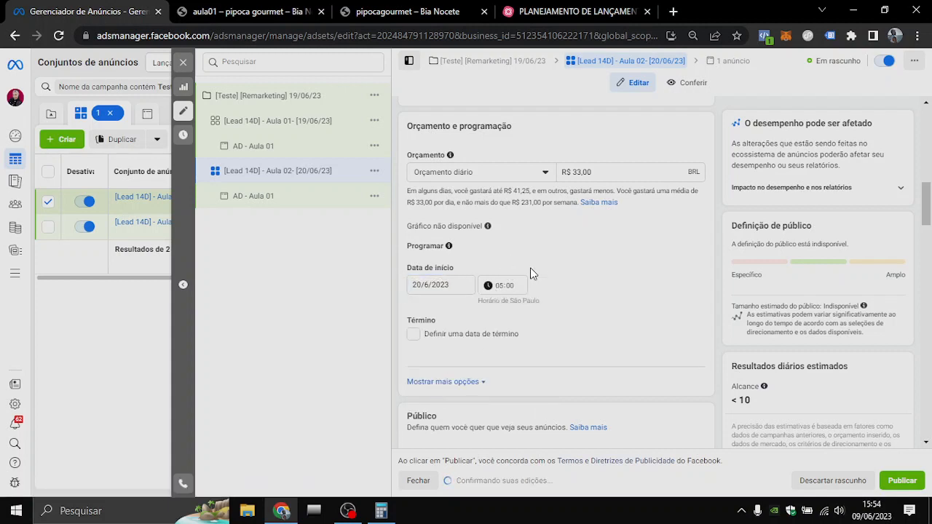
Review the Aula 02 ad set's schedule, custom audience, age, languages and placement settings
{"action": "scroll", "coordinate": [519, 256], "scroll_direction": "down", "scroll_amount": 1}
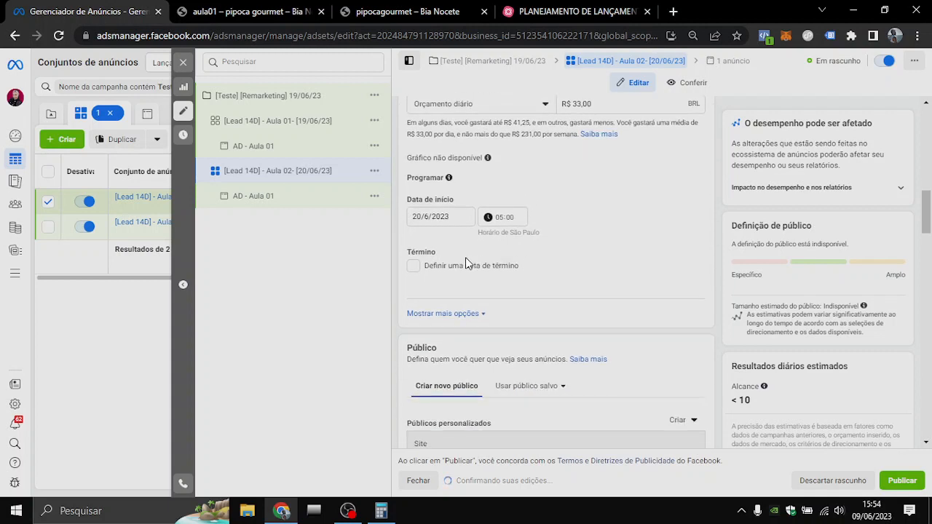
{"action": "scroll", "coordinate": [468, 262], "scroll_direction": "down", "scroll_amount": 2}
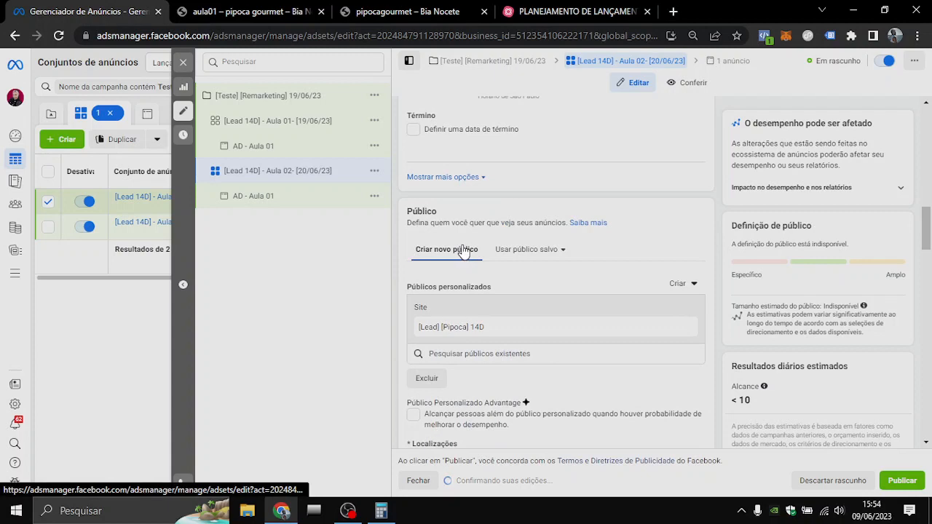
{"action": "scroll", "coordinate": [464, 250], "scroll_direction": "up", "scroll_amount": 2}
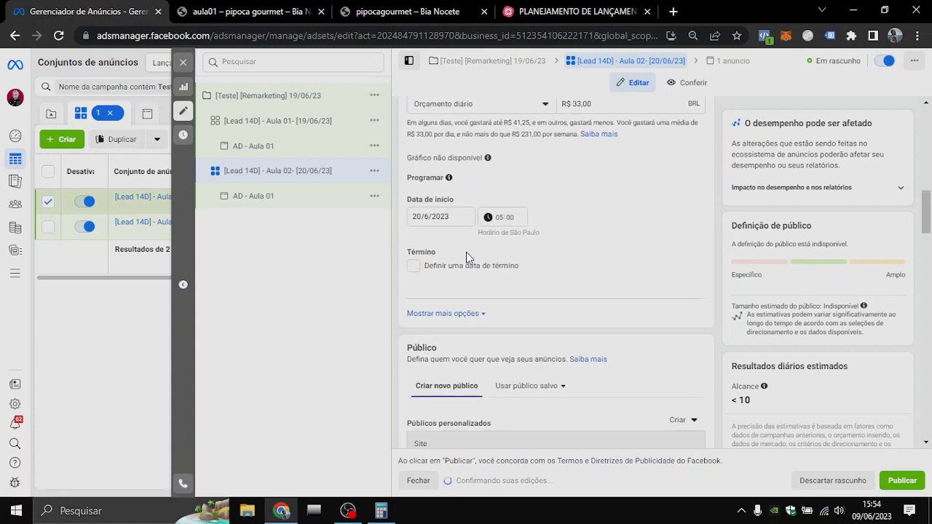
{"action": "scroll", "coordinate": [466, 257], "scroll_direction": "down", "scroll_amount": 2}
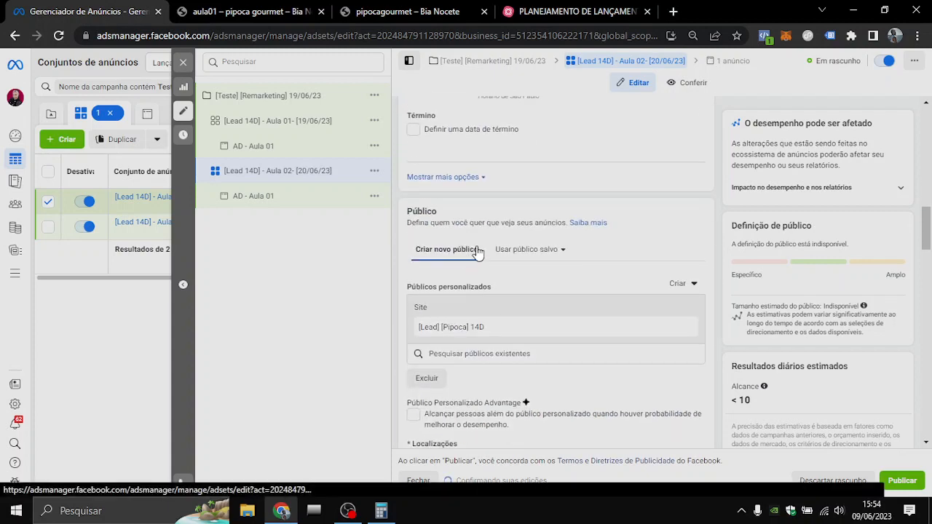
{"action": "scroll", "coordinate": [478, 253], "scroll_direction": "down", "scroll_amount": 1}
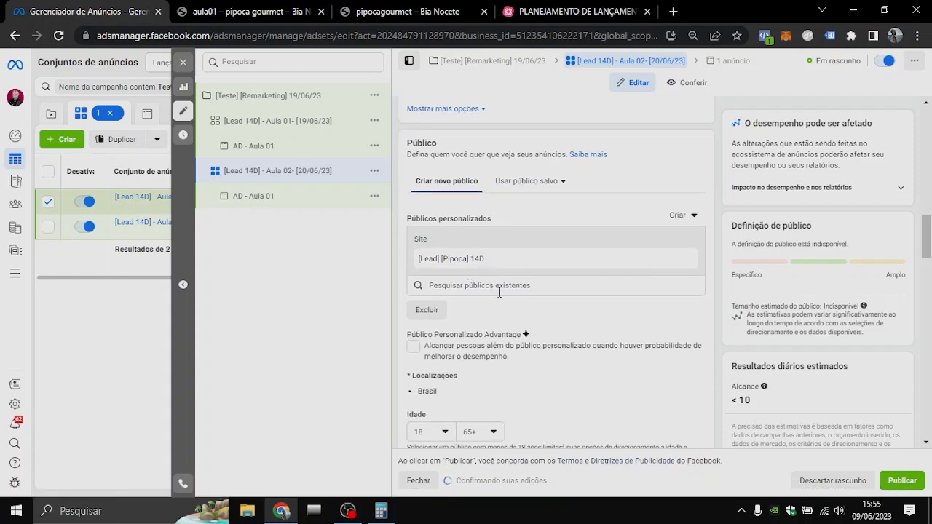
{"action": "scroll", "coordinate": [499, 292], "scroll_direction": "down", "scroll_amount": 1}
{"action": "scroll", "coordinate": [490, 291], "scroll_direction": "down", "scroll_amount": 1}
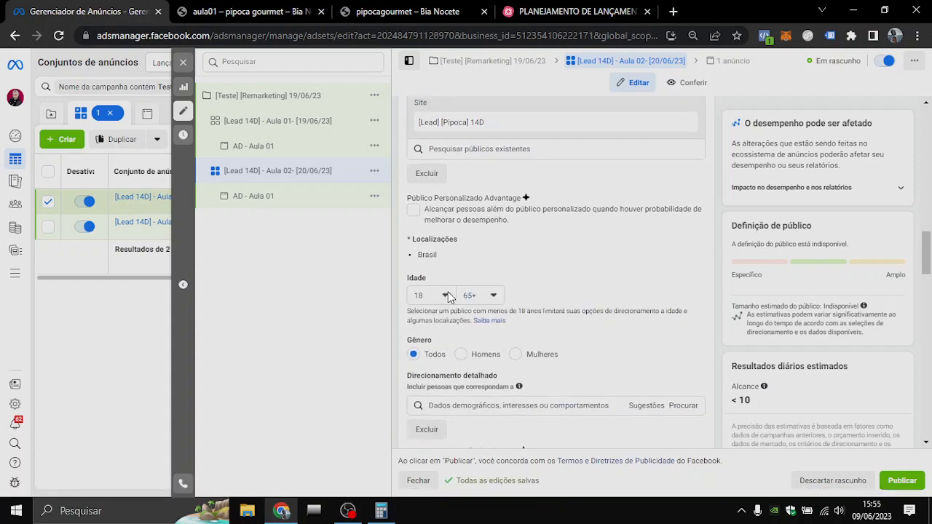
{"action": "scroll", "coordinate": [451, 298], "scroll_direction": "down", "scroll_amount": 4}
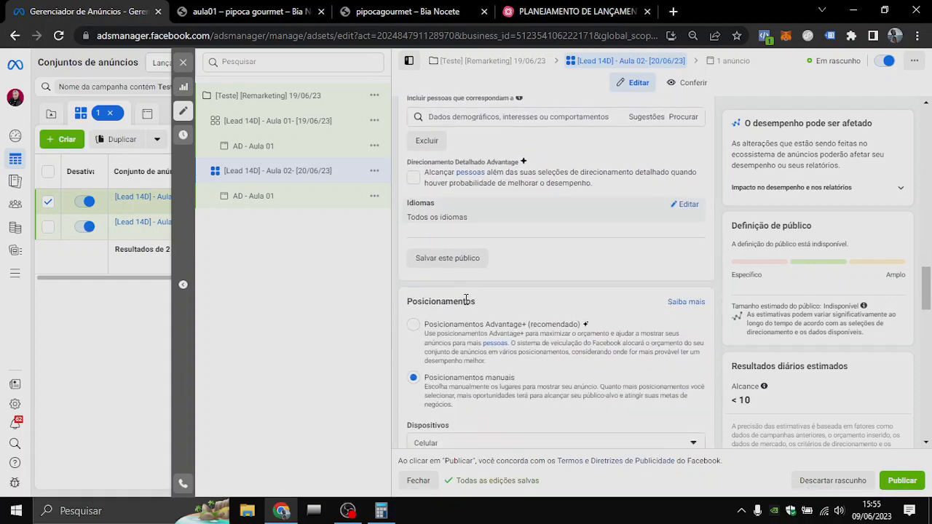
{"action": "scroll", "coordinate": [467, 302], "scroll_direction": "down", "scroll_amount": 6}
{"action": "scroll", "coordinate": [471, 321], "scroll_direction": "up", "scroll_amount": 2}
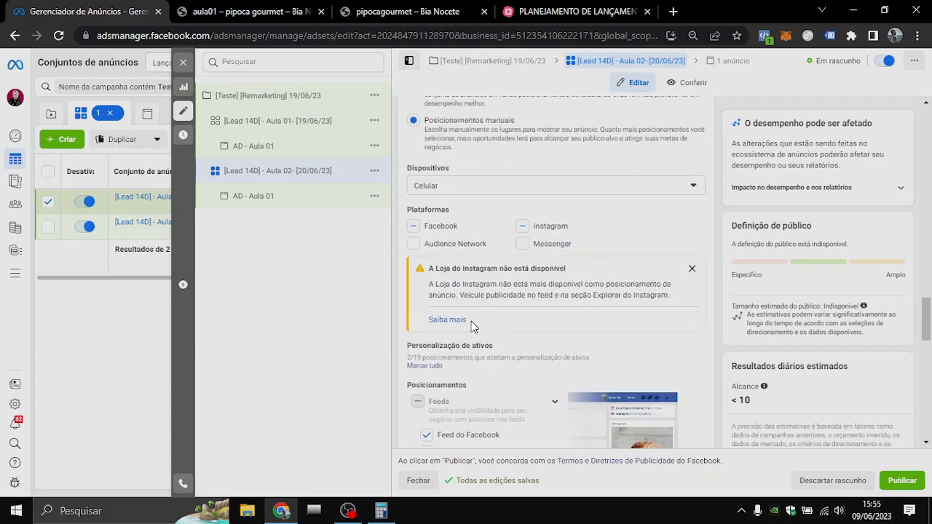
{"action": "scroll", "coordinate": [469, 324], "scroll_direction": "up", "scroll_amount": 12}
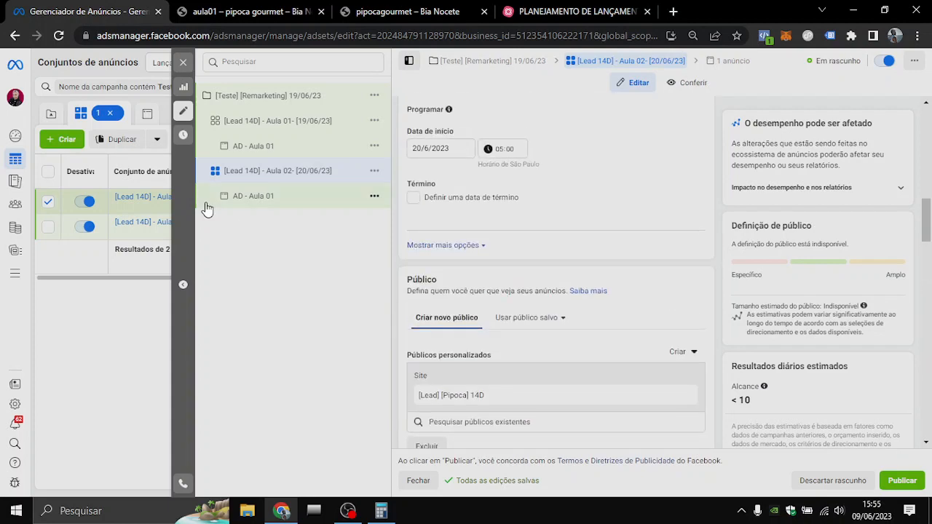
Rename the ad inside the "[Lead 14D] - Aula 02- [20/06/23]" ad set as "AD - Aula 02"
{"action": "left_click", "coordinate": [246, 198]}
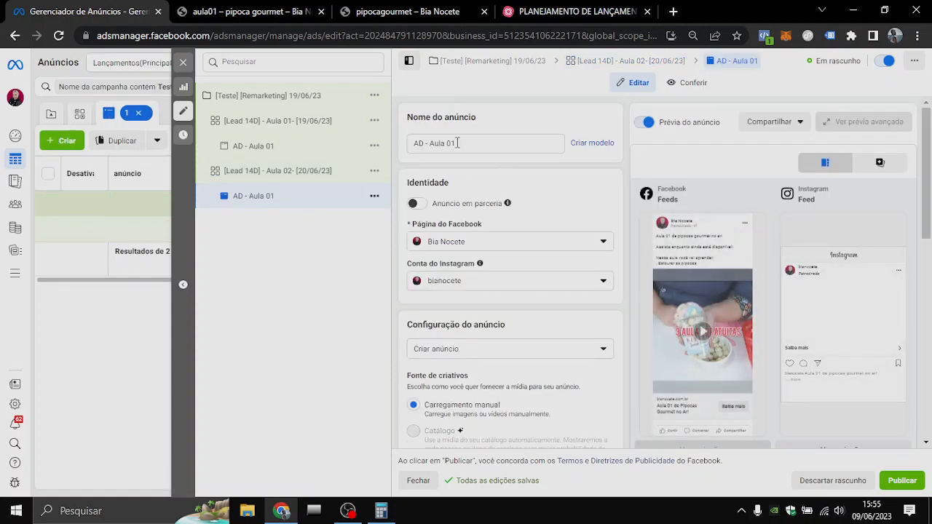
{"action": "left_click", "coordinate": [457, 142]}
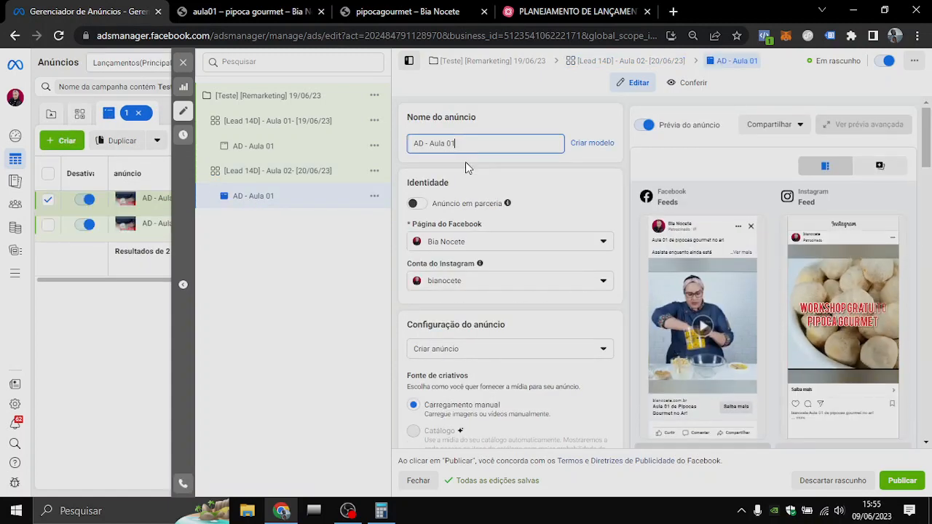
{"action": "key", "text": "BackSpace"}
{"action": "type", "text": "2"}
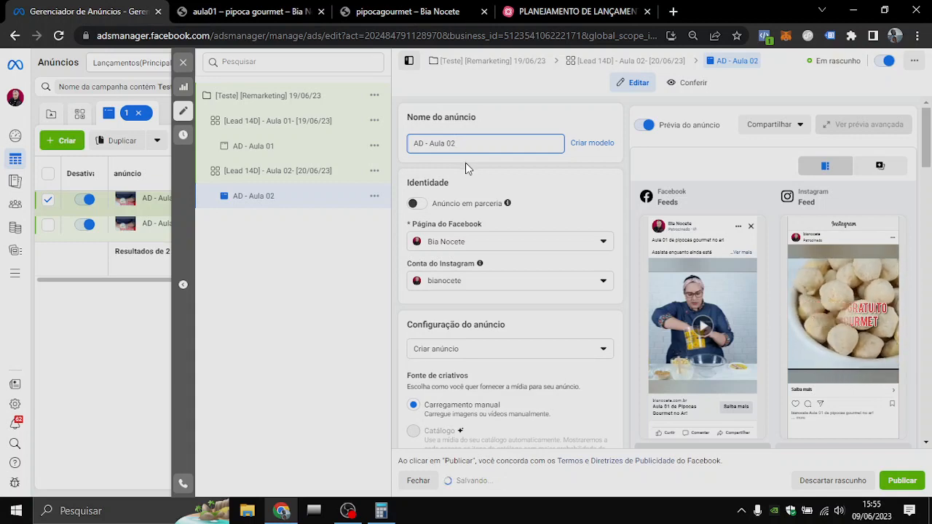
Remove the existing feed media from the "AD - Aula 02" ad's creative
{"action": "scroll", "coordinate": [485, 204], "scroll_direction": "down", "scroll_amount": 5}
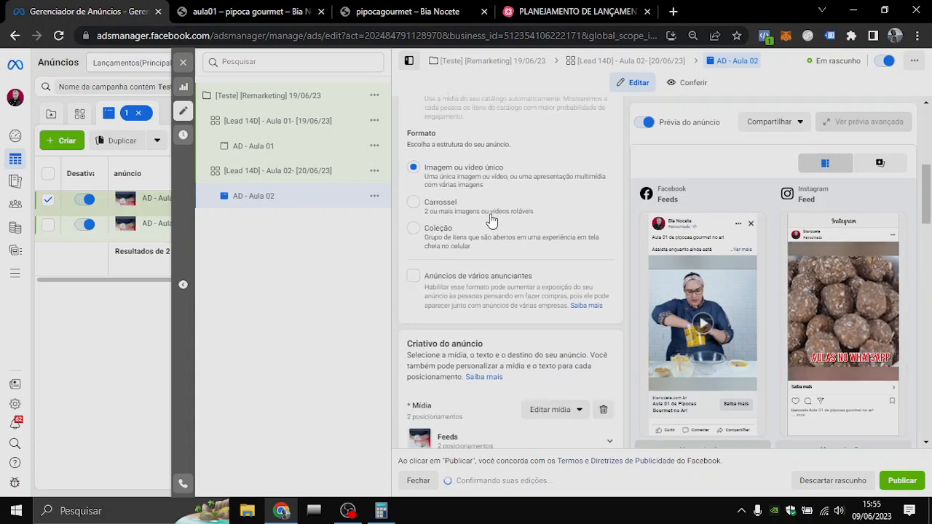
{"action": "scroll", "coordinate": [491, 220], "scroll_direction": "down", "scroll_amount": 4}
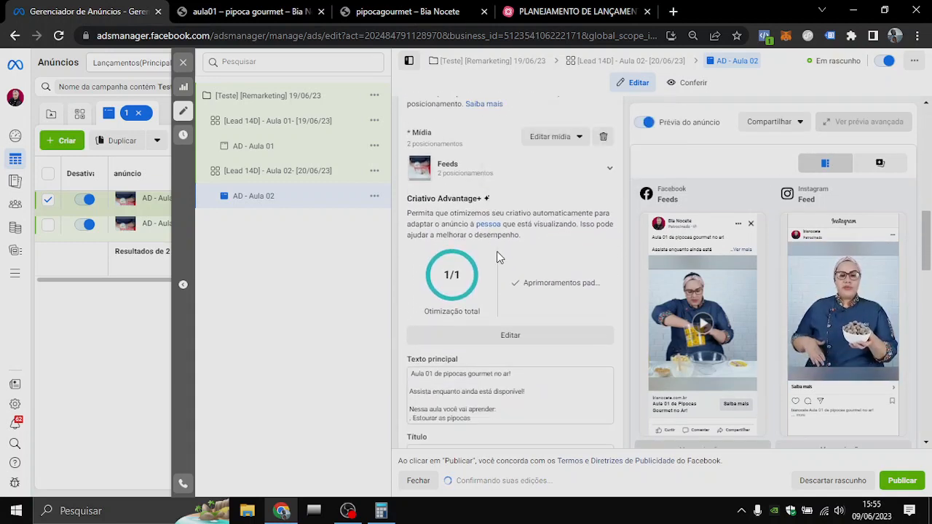
{"action": "left_click", "coordinate": [603, 137]}
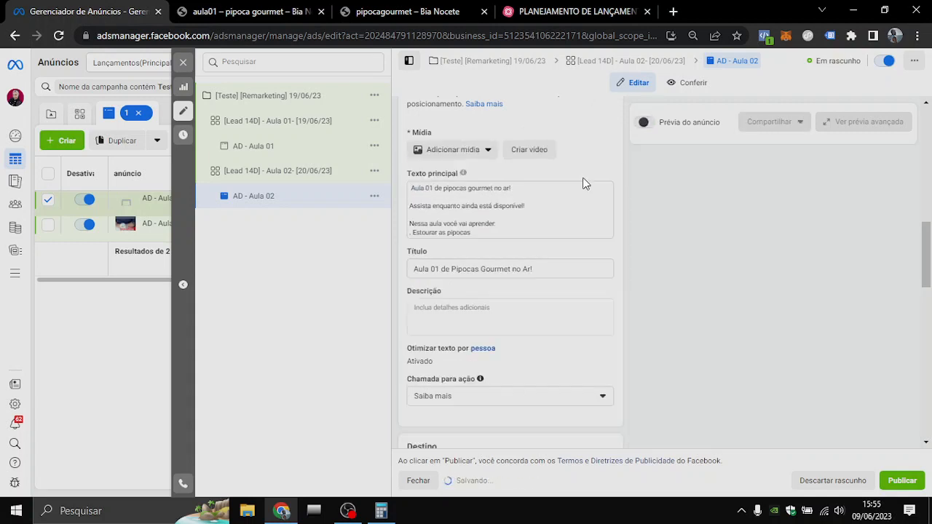
Add the account video 600.mp4 to the Aula 02 ad, keeping its full length, original crop and standard enhancements
{"action": "left_click", "coordinate": [470, 152]}
{"action": "left_click", "coordinate": [460, 197]}
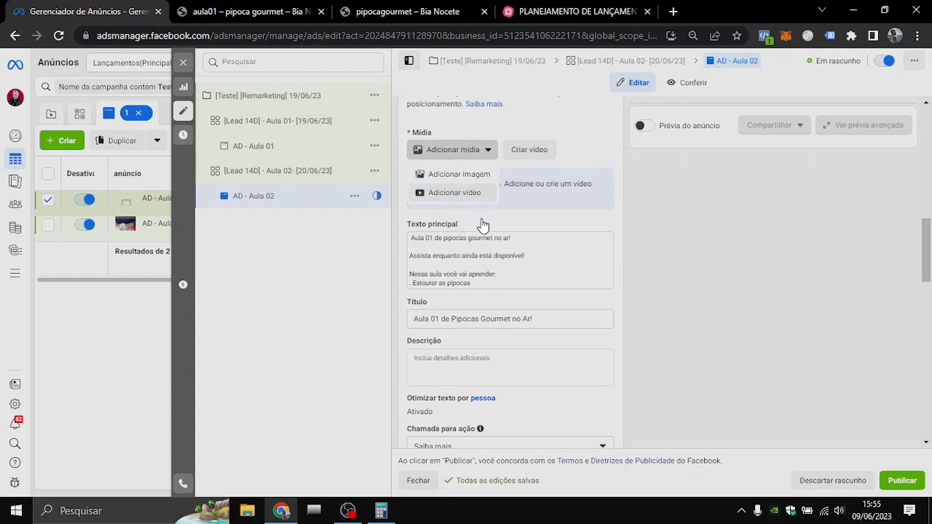
{"action": "left_click", "coordinate": [359, 211]}
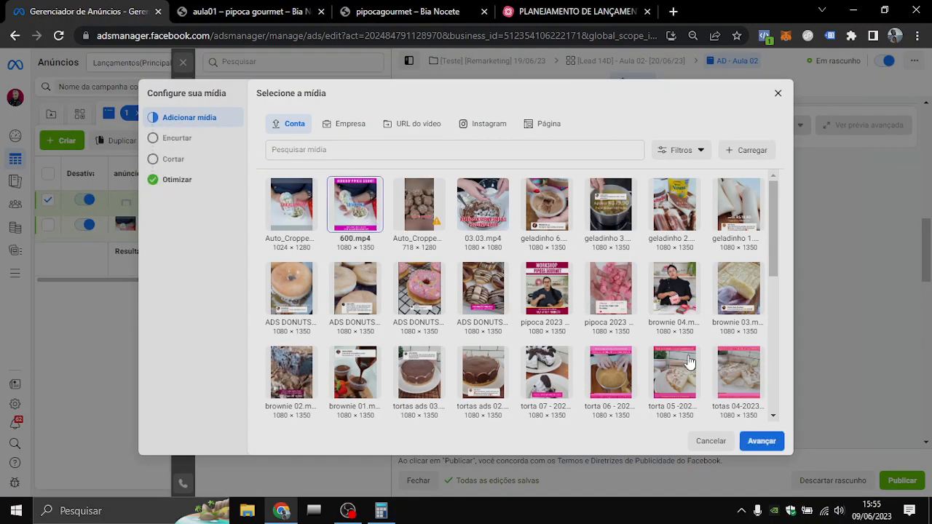
{"action": "left_click", "coordinate": [757, 440]}
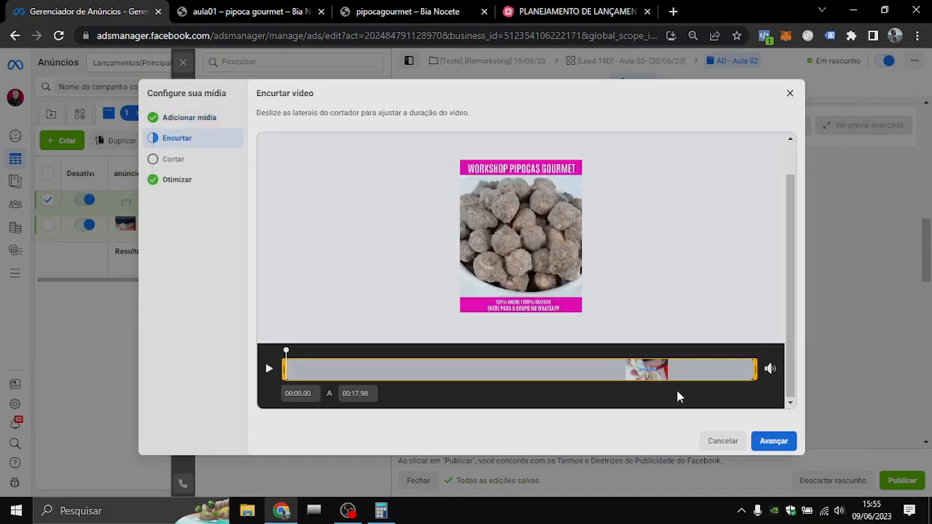
{"action": "left_click", "coordinate": [776, 443]}
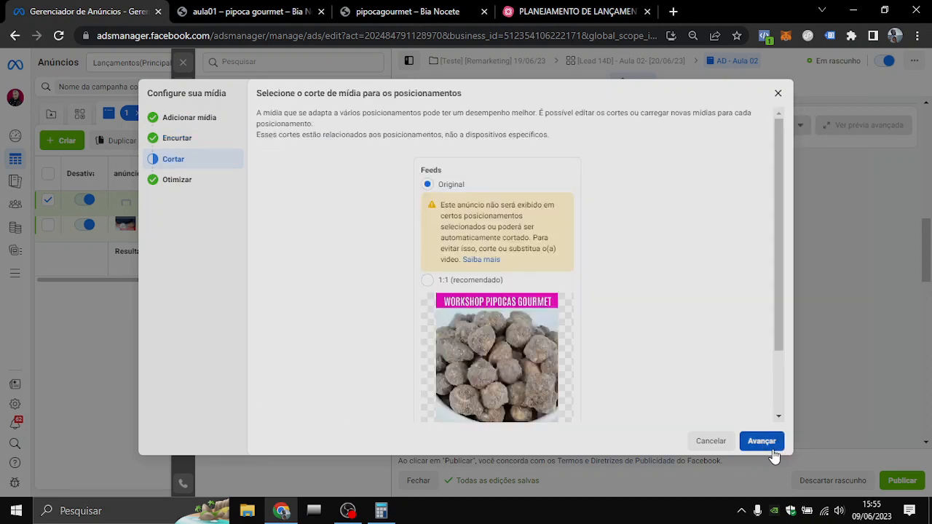
{"action": "left_click", "coordinate": [762, 442]}
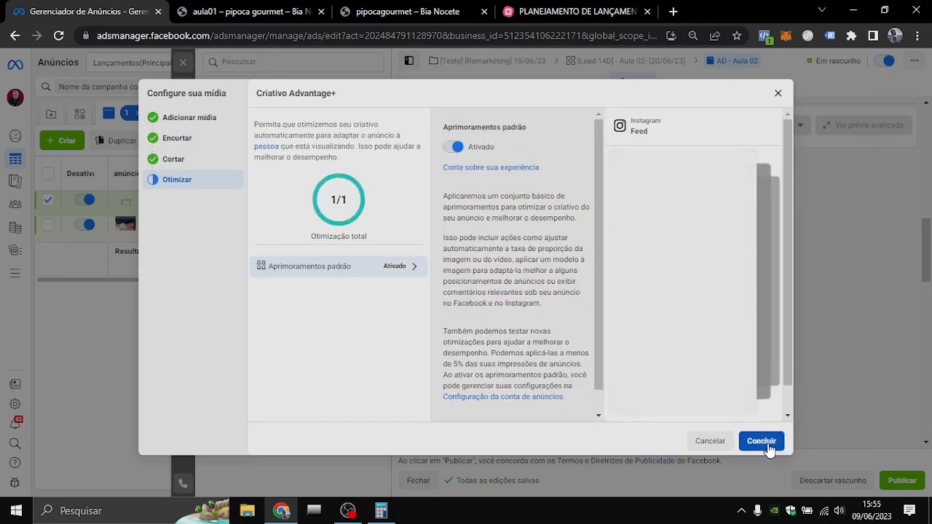
{"action": "left_click", "coordinate": [762, 442]}
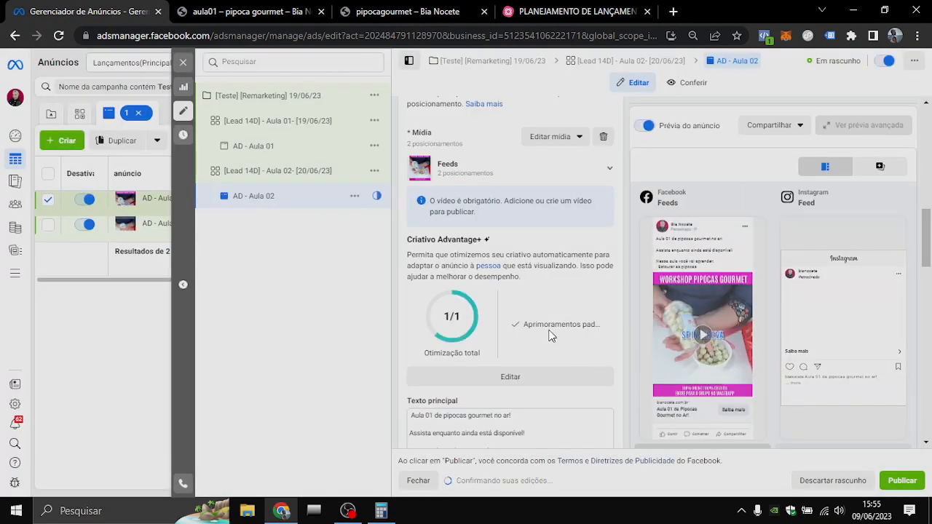
Change the first line of the ad's primary text to "Aula 02 de pipocas gourmet no ar!"
{"action": "scroll", "coordinate": [522, 309], "scroll_direction": "down", "scroll_amount": 2}
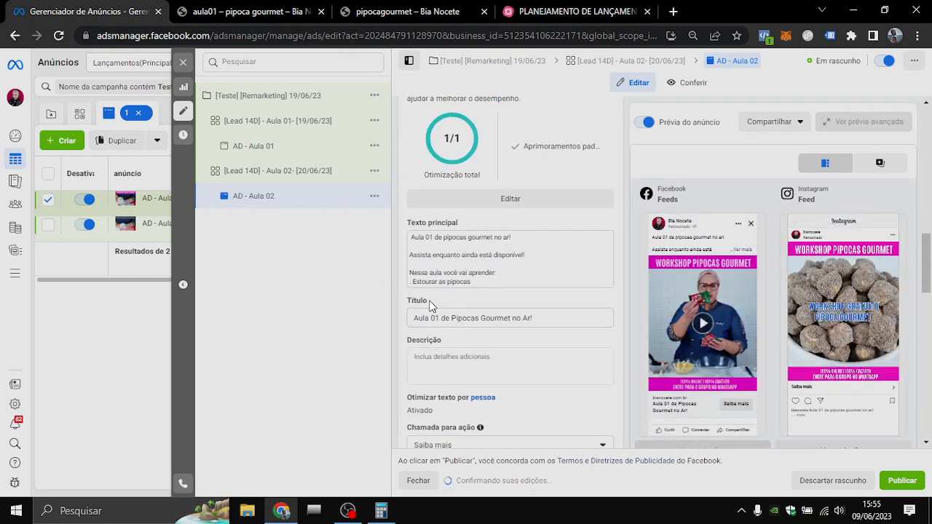
{"action": "left_click", "coordinate": [433, 239]}
{"action": "key", "text": "BackSpace"}
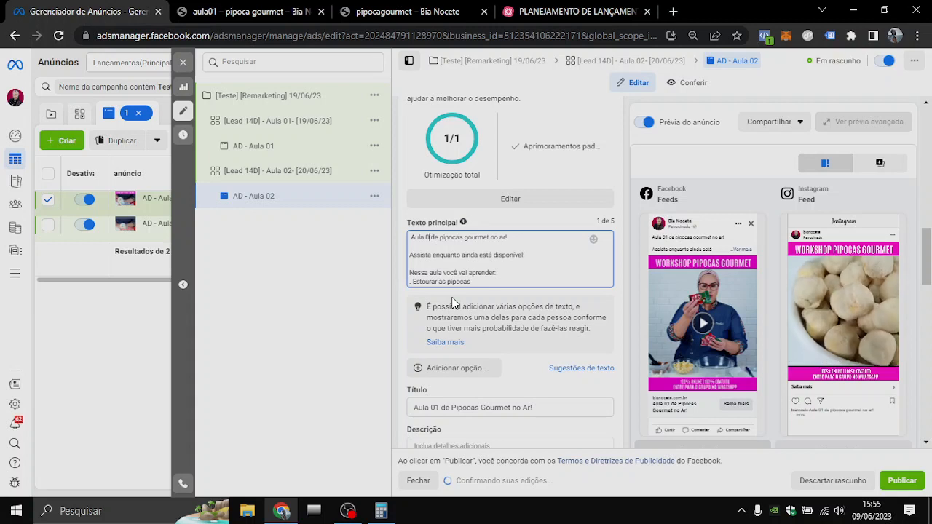
{"action": "type", "text": "2"}
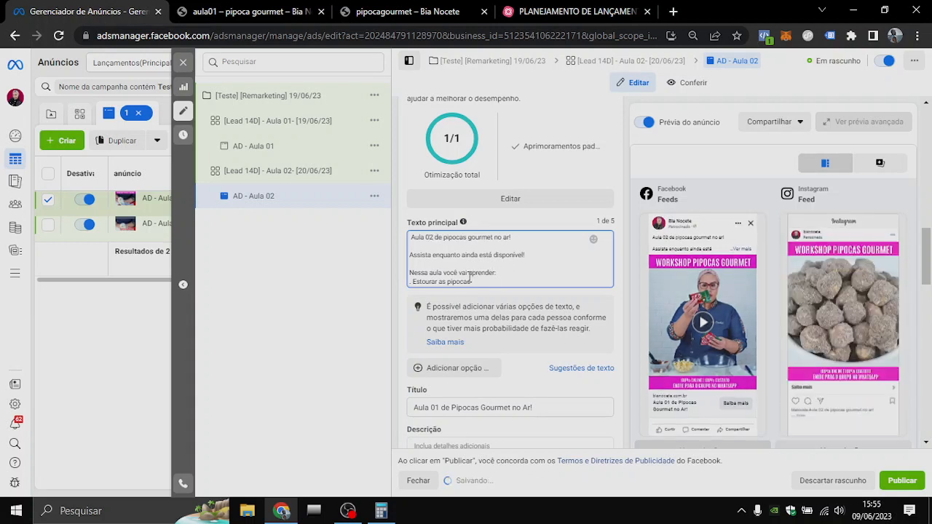
{"action": "left_click_drag", "start_coordinate": [471, 282], "coordinate": [417, 287]}
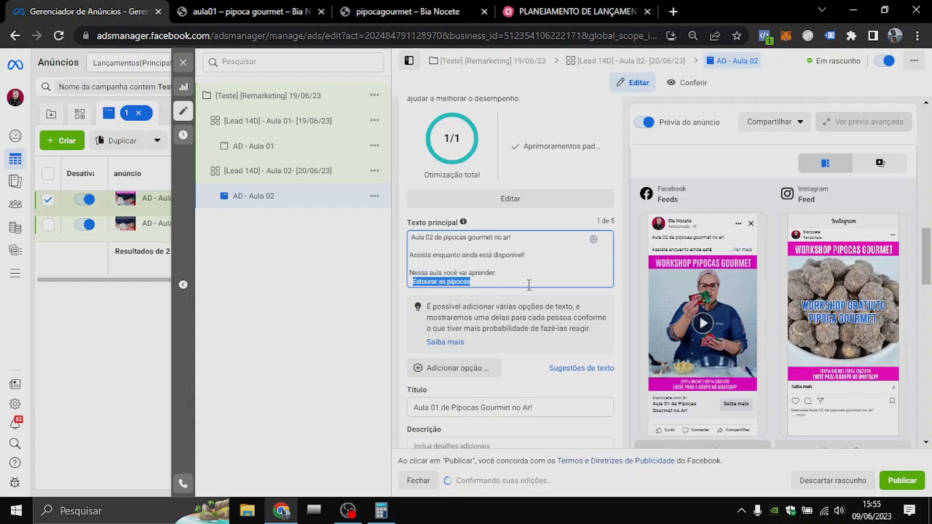
Change the ad's title to "Aula 02 de Pipocas Gourmet no Ar!"
{"action": "scroll", "coordinate": [436, 354], "scroll_direction": "down", "scroll_amount": 1}
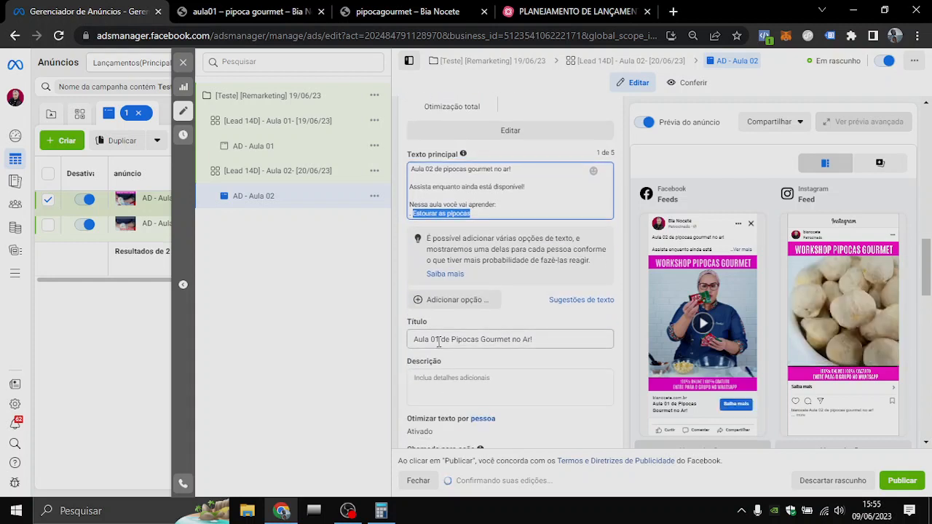
{"action": "left_click", "coordinate": [439, 341]}
{"action": "mouse_move", "coordinate": [448, 387]}
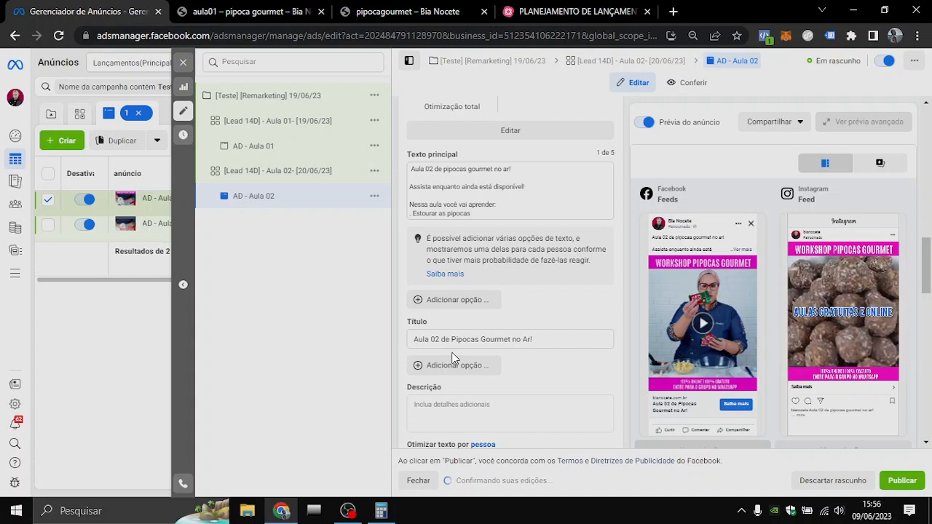
Quickly duplicate the Aula 02 ad set with its ad and rename the copy as "[Lead 14D] - Aula 03- [21/06/23]"
{"action": "left_click", "coordinate": [372, 177]}
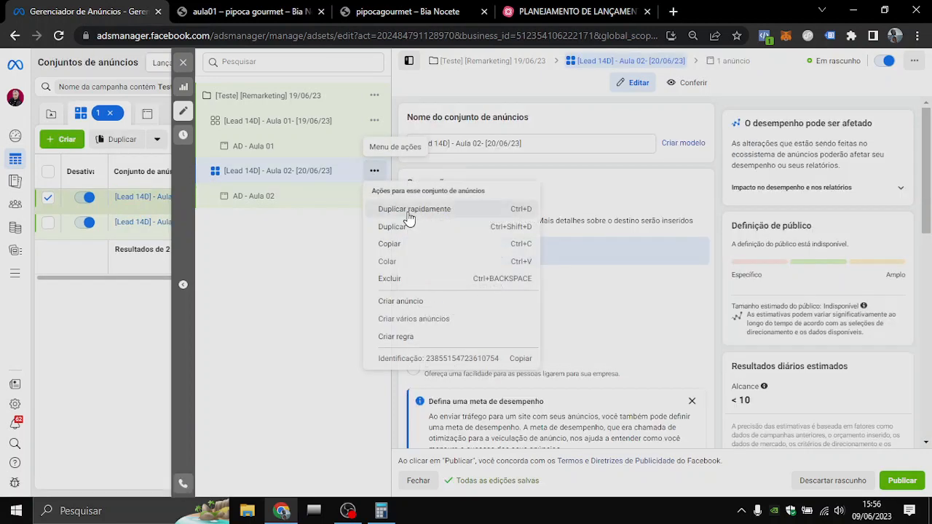
{"action": "left_click", "coordinate": [410, 217]}
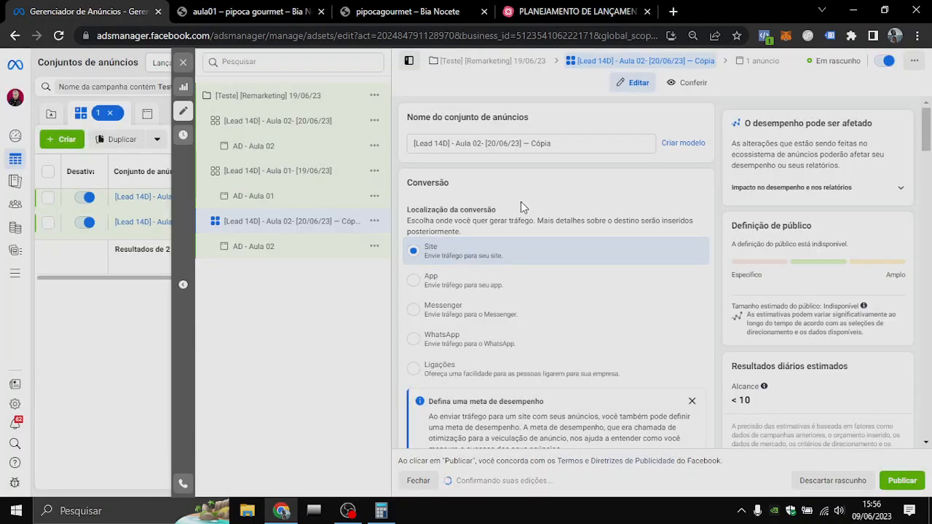
{"action": "left_click", "coordinate": [527, 144]}
{"action": "key", "text": "shift+End"}
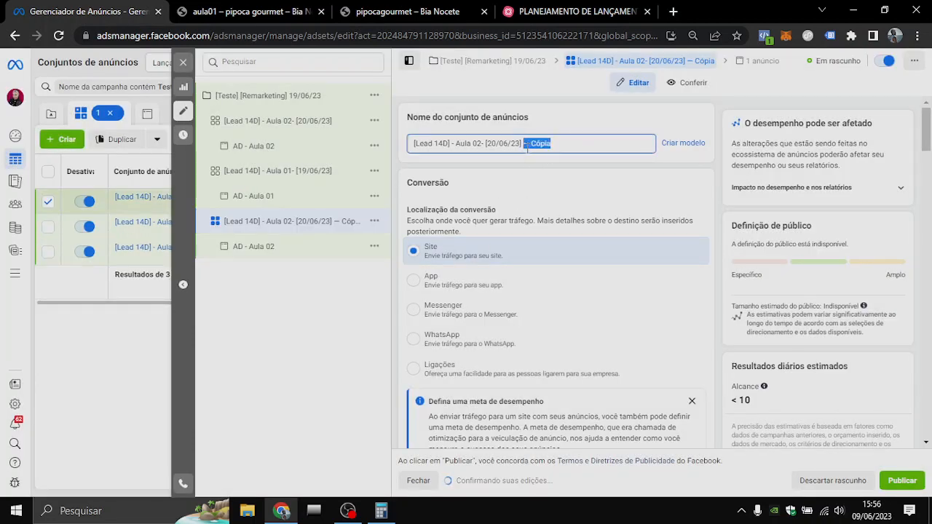
{"action": "key", "text": "BackSpace"}
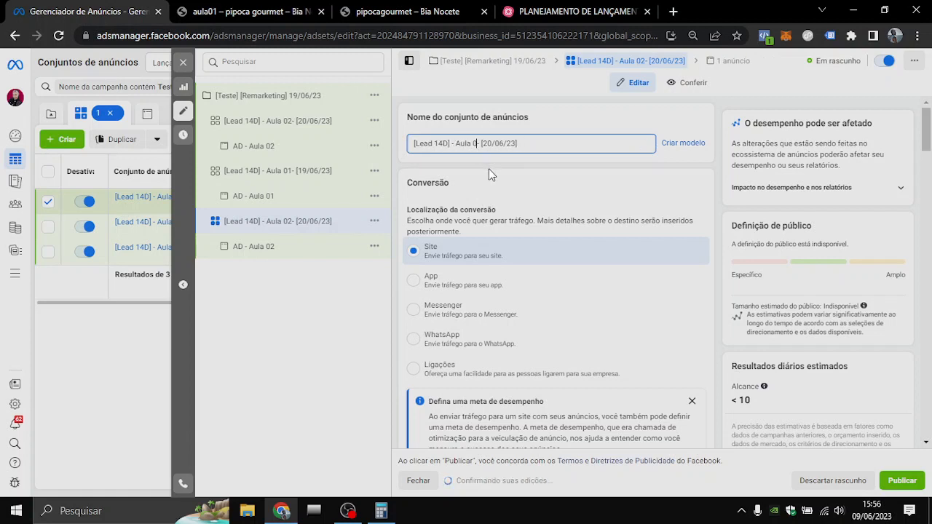
{"action": "type", "text": "3-"}
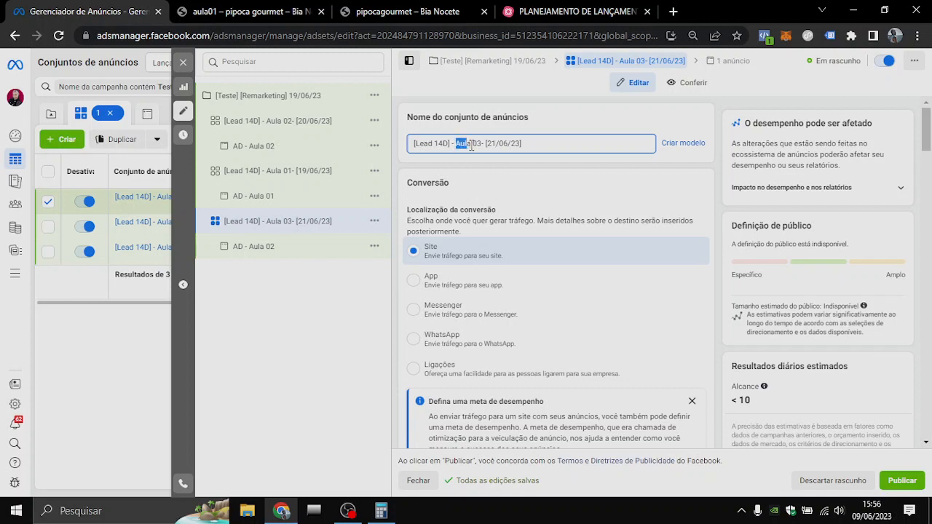
{"action": "left_click", "coordinate": [528, 144]}
Go to the Aula 02 ad's destination settings and copy the address of the workshop site's Aula 02 page
{"action": "left_click", "coordinate": [270, 123]}
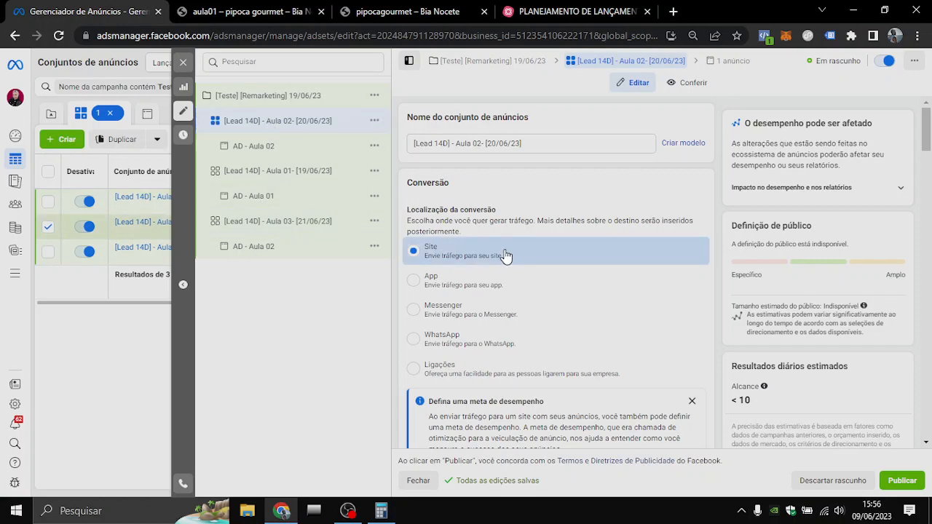
{"action": "scroll", "coordinate": [504, 254], "scroll_direction": "down", "scroll_amount": 1}
{"action": "left_click", "coordinate": [275, 148]}
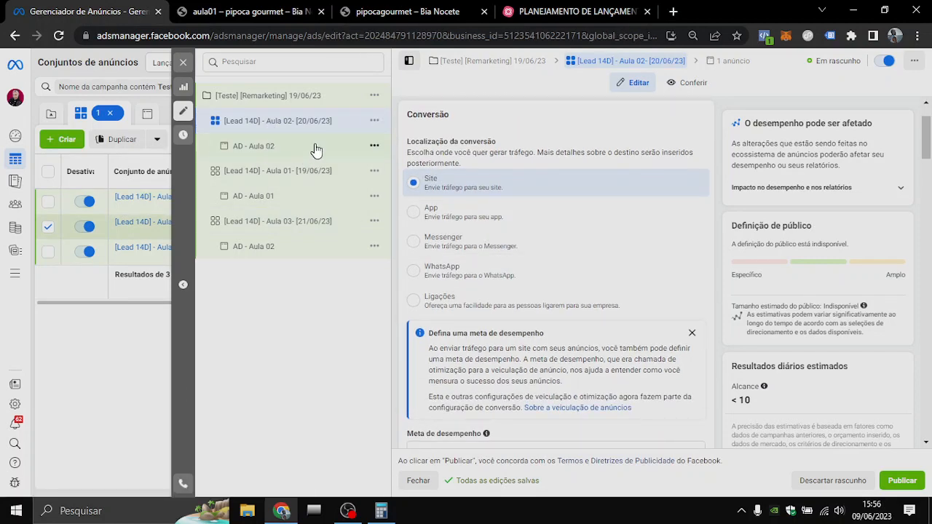
{"action": "scroll", "coordinate": [514, 304], "scroll_direction": "down", "scroll_amount": 10}
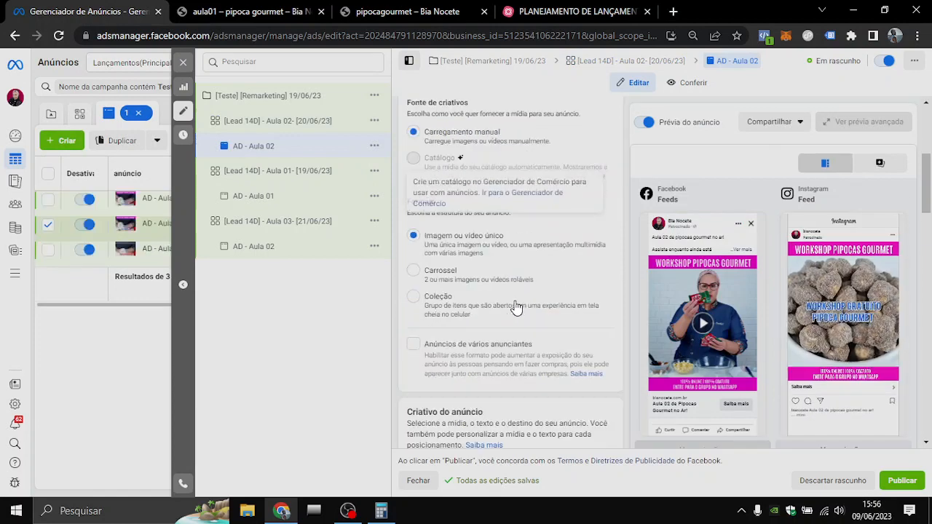
{"action": "scroll", "coordinate": [515, 301], "scroll_direction": "down", "scroll_amount": 6}
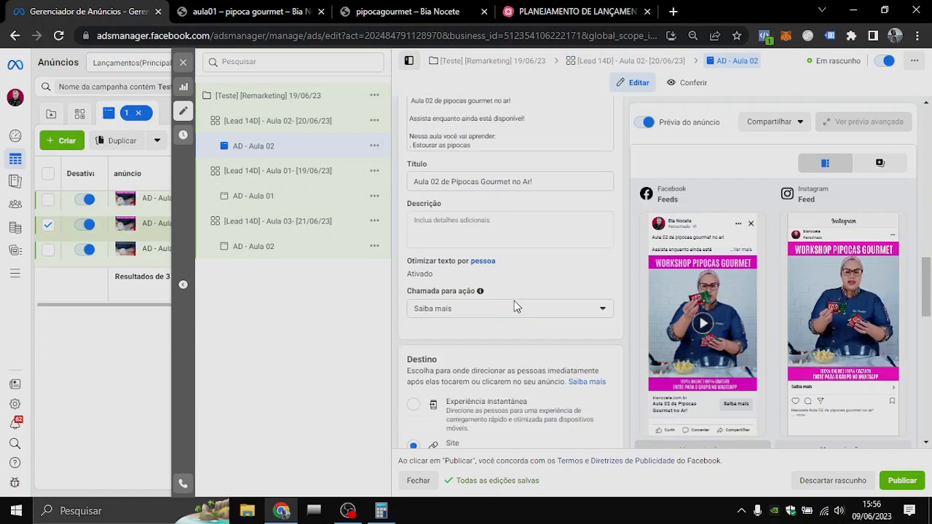
{"action": "scroll", "coordinate": [514, 301], "scroll_direction": "down", "scroll_amount": 2}
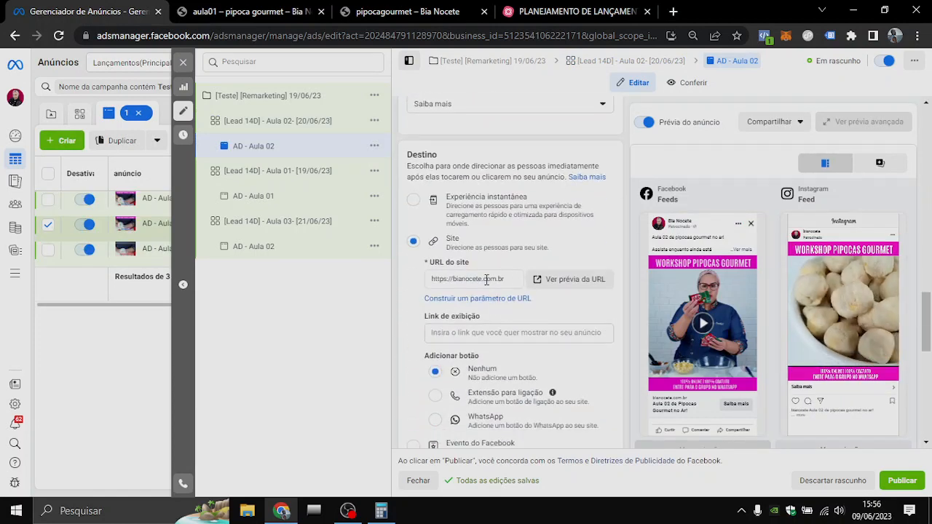
{"action": "left_click", "coordinate": [219, 13]}
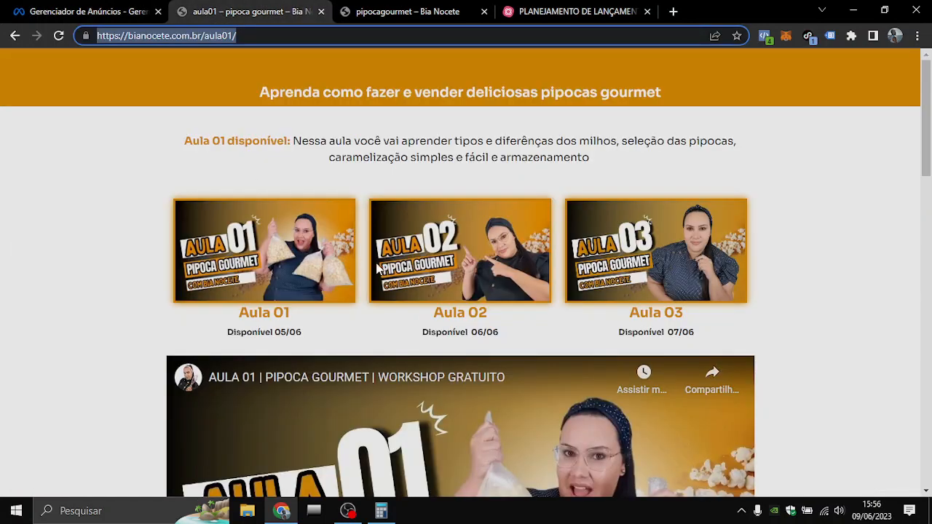
{"action": "left_click", "coordinate": [478, 262]}
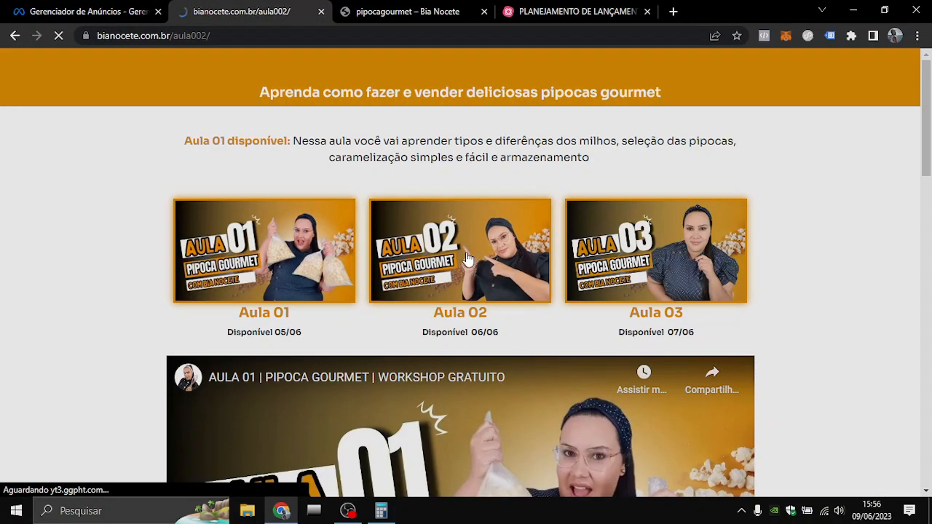
{"action": "left_click", "coordinate": [171, 36]}
{"action": "key", "text": "ctrl+c"}
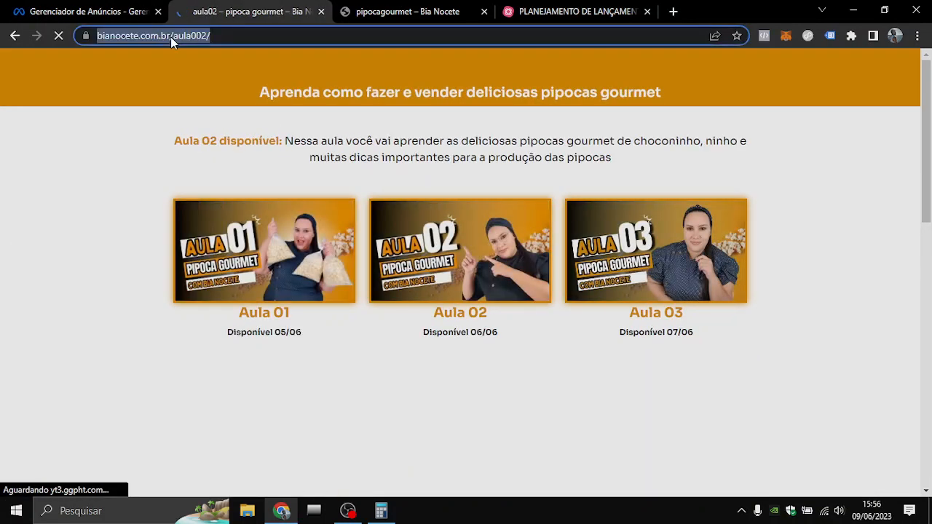
Replace the Aula 02 ad's website URL with the copied address of the aula002 page on bianocete.com.br
{"action": "left_click", "coordinate": [92, 13]}
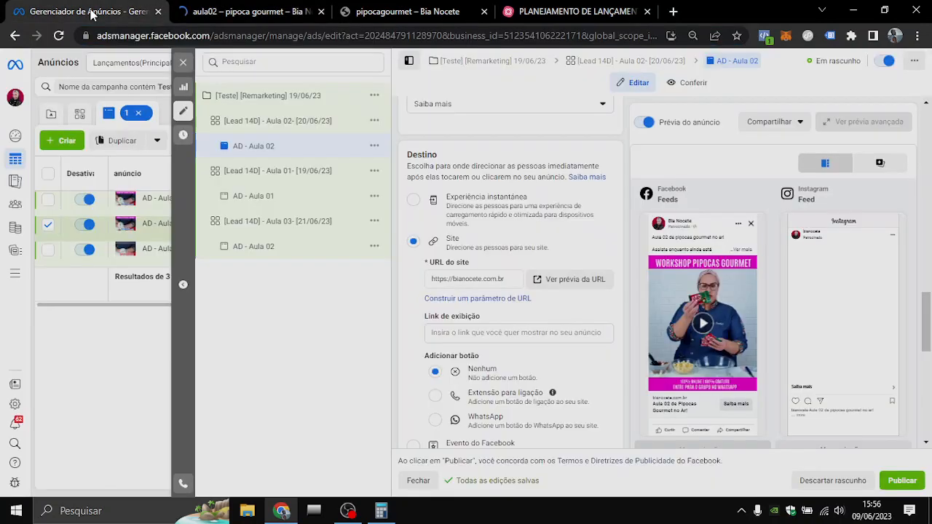
{"action": "double_click", "coordinate": [479, 279]}
{"action": "key", "text": "ctrl+a"}
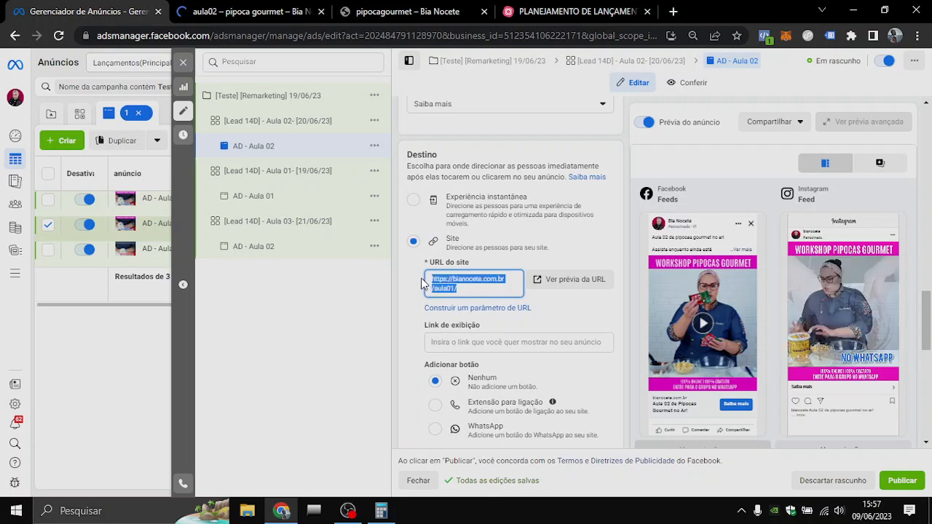
{"action": "key", "text": "ctrl+v"}
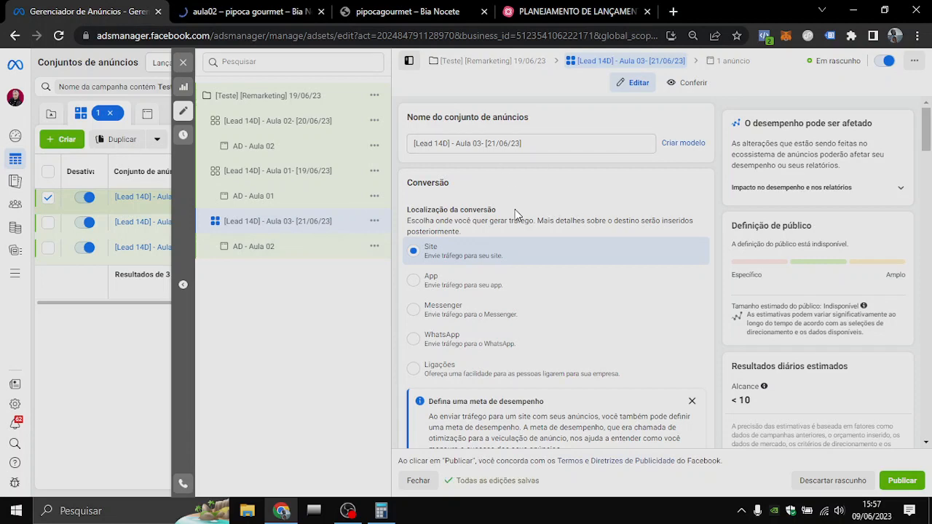
Change the Aula 03 ad set's start date to match the date in its name
{"action": "scroll", "coordinate": [521, 218], "scroll_direction": "down", "scroll_amount": 4}
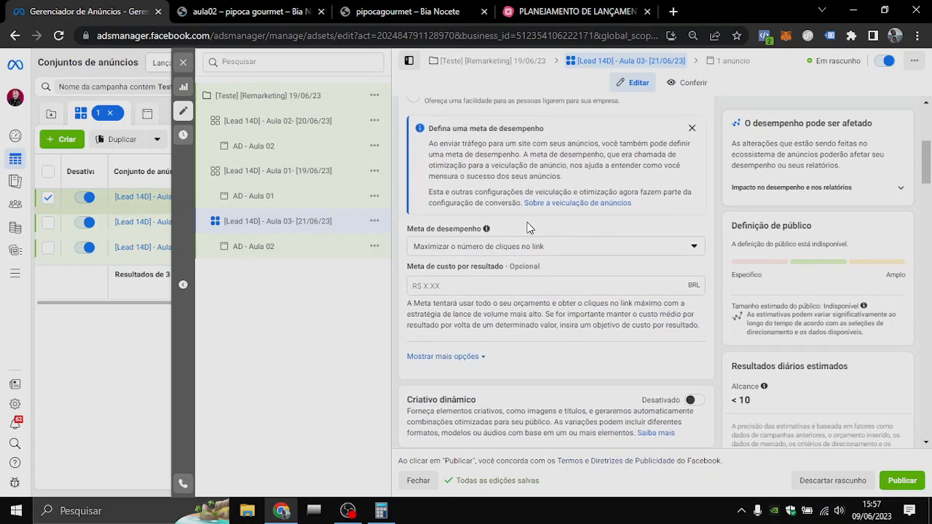
{"action": "scroll", "coordinate": [561, 241], "scroll_direction": "down", "scroll_amount": 5}
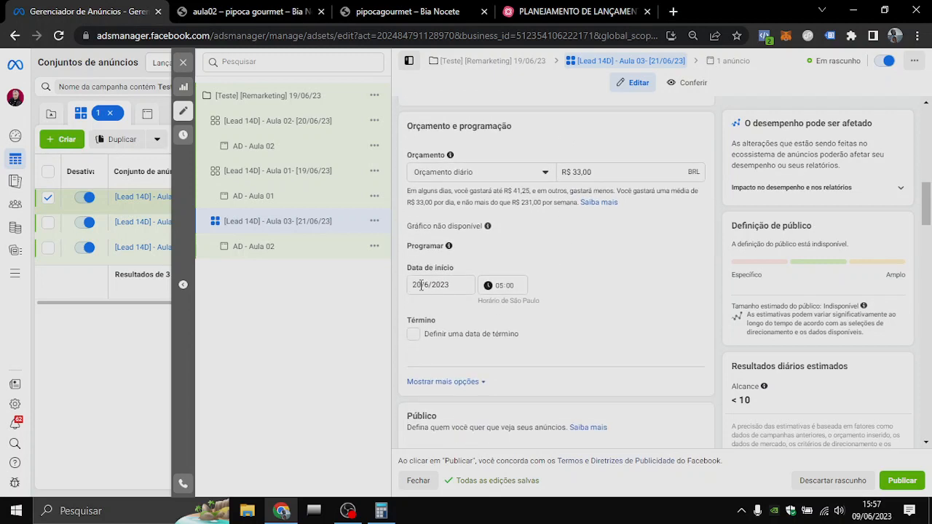
{"action": "left_click", "coordinate": [421, 285]}
{"action": "left_click", "coordinate": [455, 382]}
Rename the ad inside the Aula 03 ad set as "AD - Aula 03"
{"action": "left_click", "coordinate": [290, 253]}
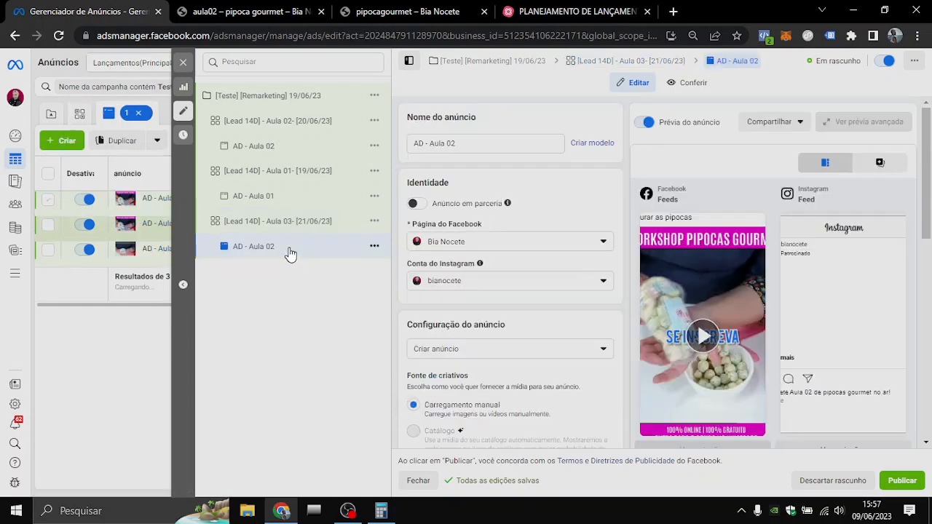
{"action": "left_click", "coordinate": [473, 144]}
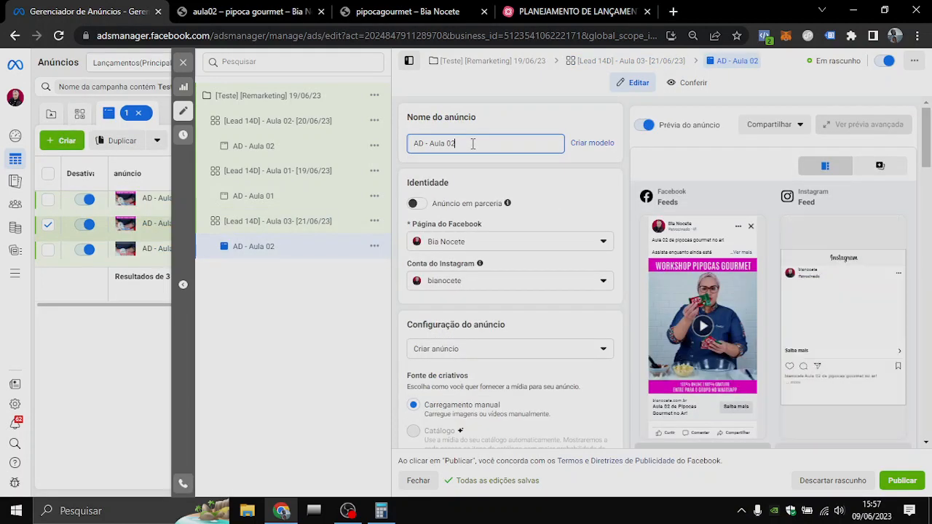
{"action": "key", "text": "BackSpace"}
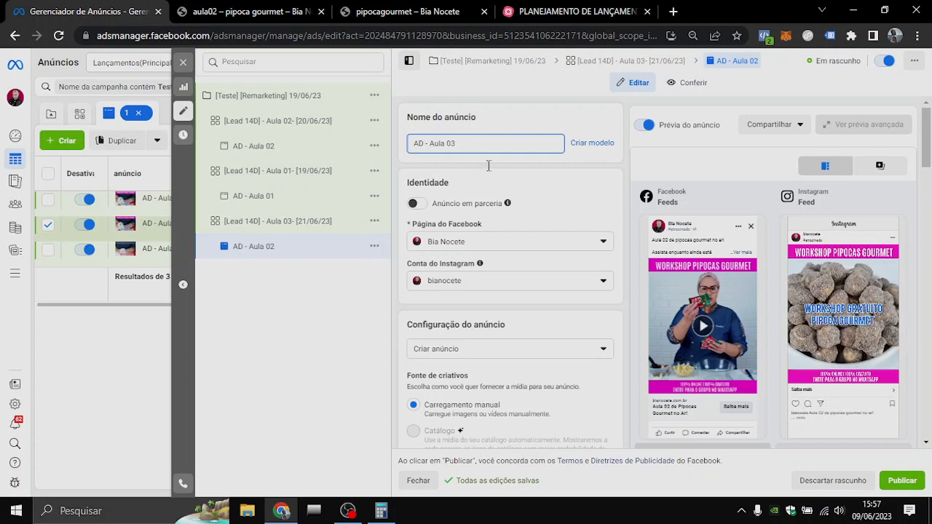
Replace the Aula 03 ad's media with the account video 03.03.mp4, keeping its full length, original crop and standard enhancements
{"action": "scroll", "coordinate": [520, 263], "scroll_direction": "down", "scroll_amount": 4}
{"action": "scroll", "coordinate": [526, 271], "scroll_direction": "down", "scroll_amount": 4}
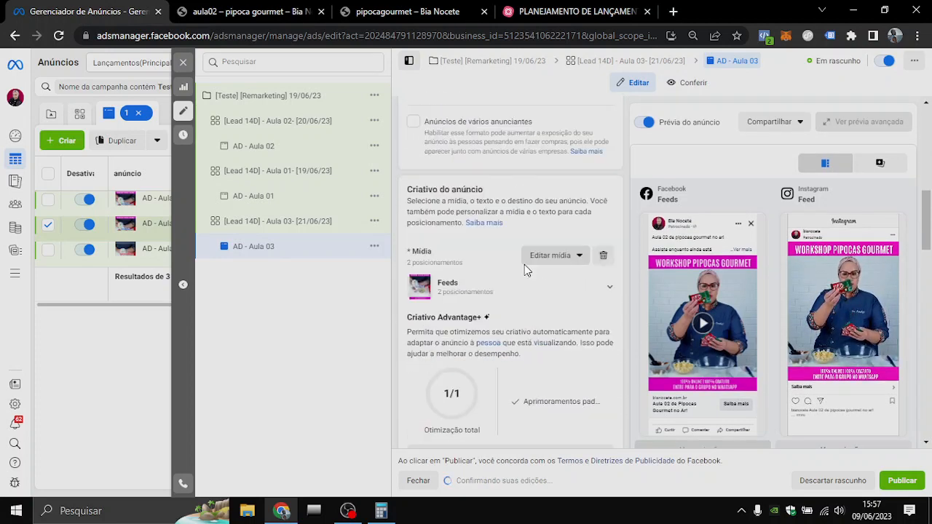
{"action": "left_click", "coordinate": [604, 208]}
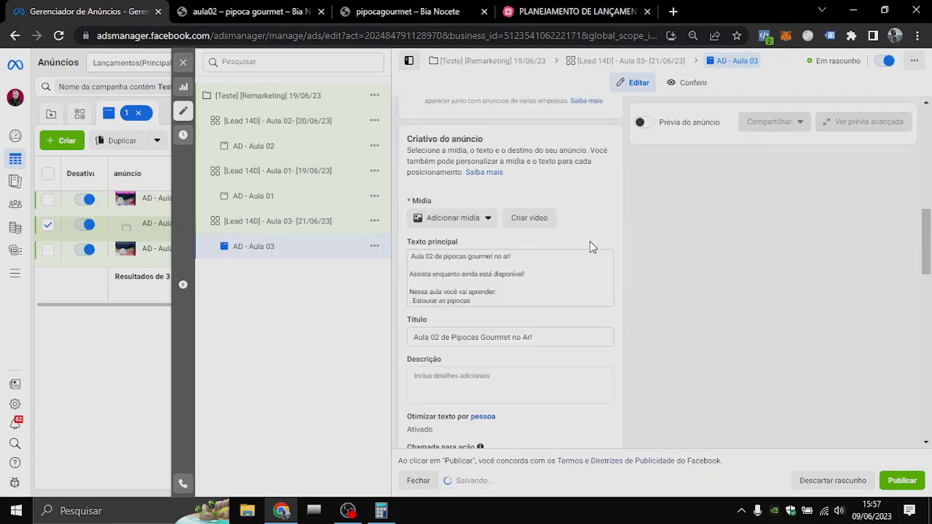
{"action": "left_click", "coordinate": [487, 220]}
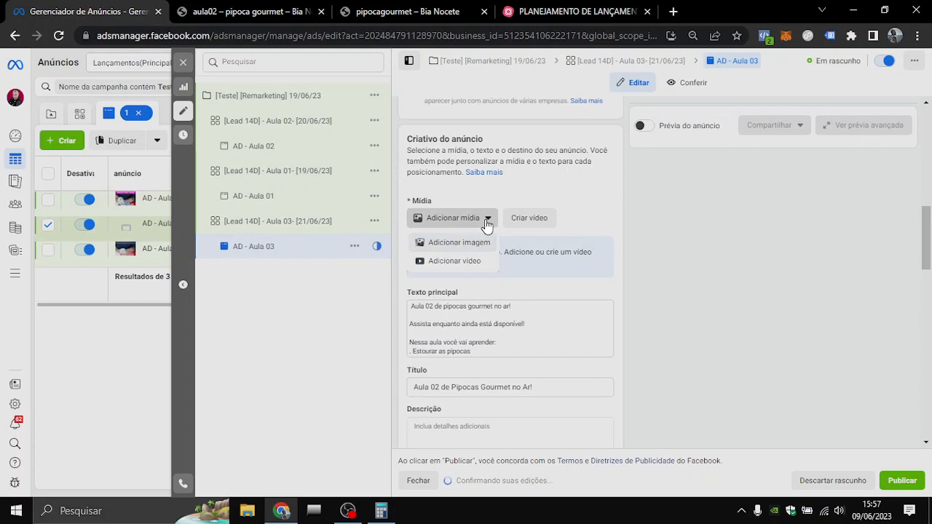
{"action": "left_click", "coordinate": [460, 262]}
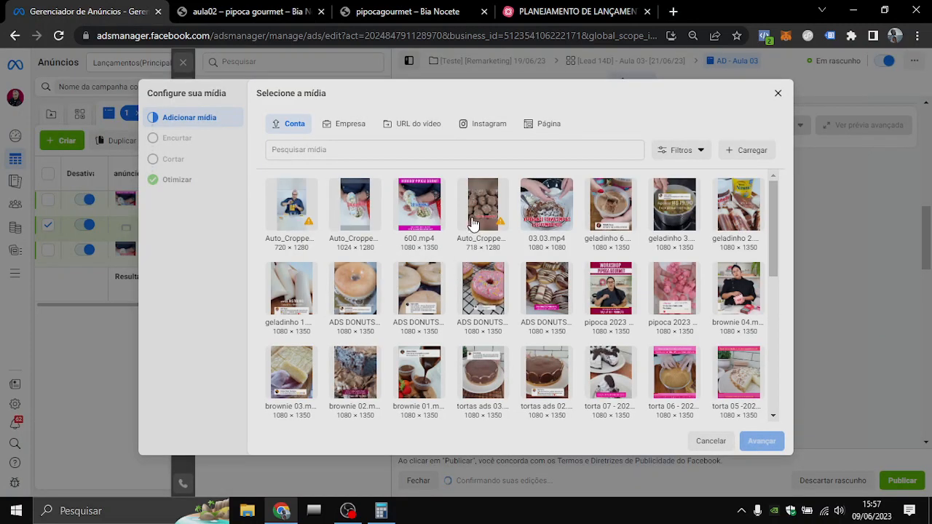
{"action": "left_click", "coordinate": [550, 213]}
{"action": "left_click", "coordinate": [762, 440]}
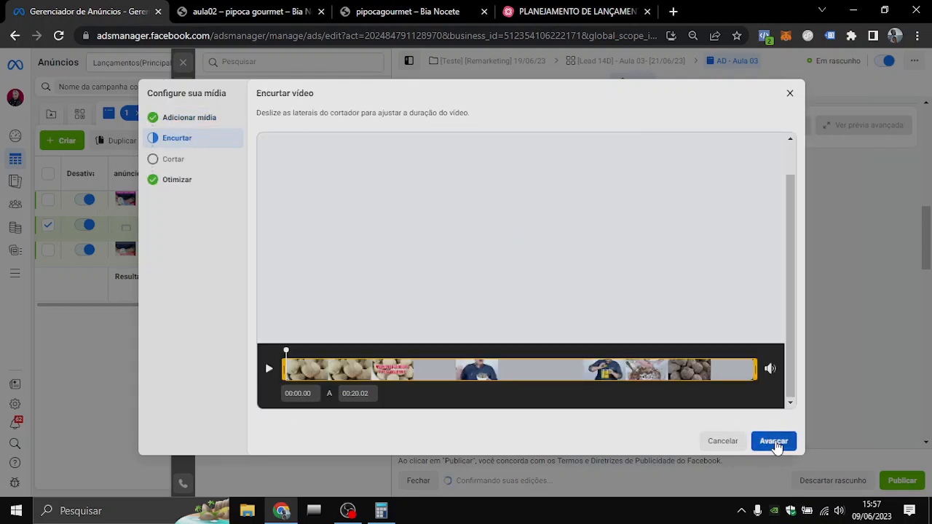
{"action": "left_click", "coordinate": [773, 442]}
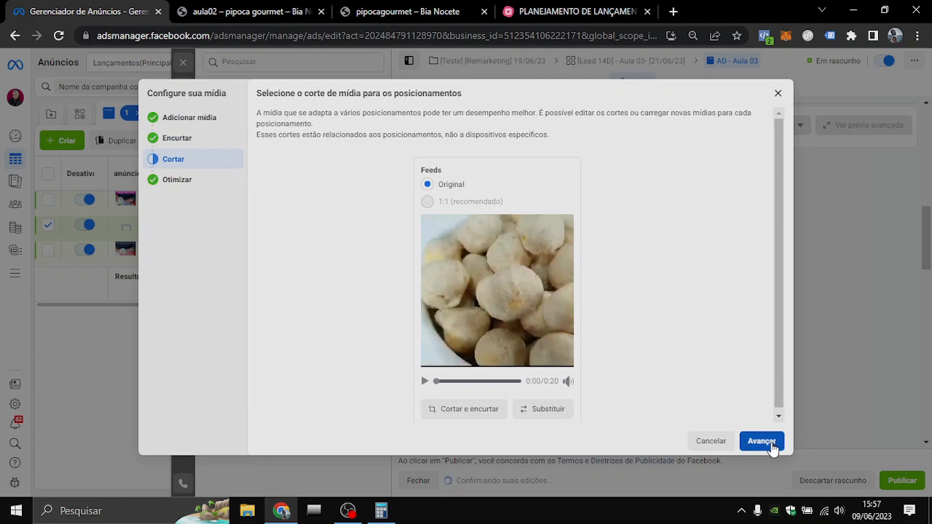
{"action": "left_click", "coordinate": [769, 445]}
{"action": "left_click", "coordinate": [762, 441]}
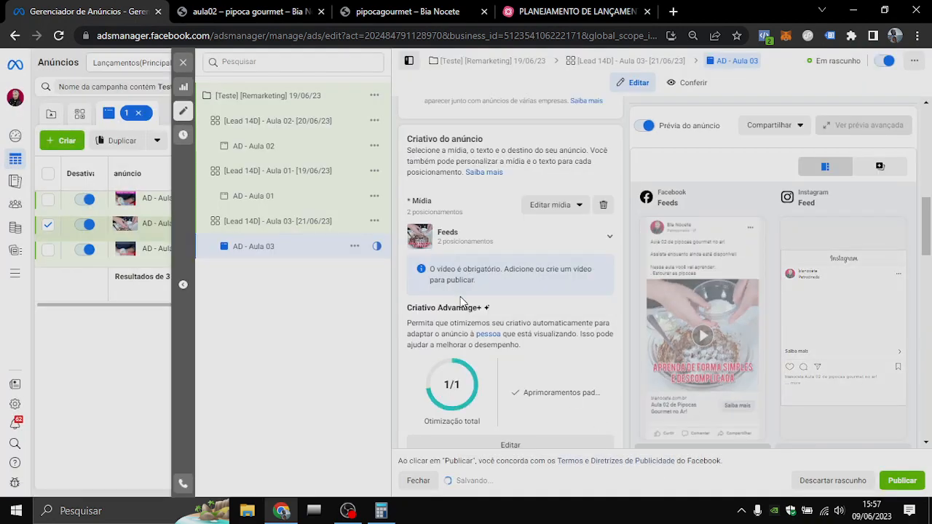
Change the first line of the Aula 03 ad's primary text to "Aula 03 de pipocas gourmet no ar!"
{"action": "scroll", "coordinate": [468, 277], "scroll_direction": "down", "scroll_amount": 2}
{"action": "scroll", "coordinate": [468, 277], "scroll_direction": "down", "scroll_amount": 1}
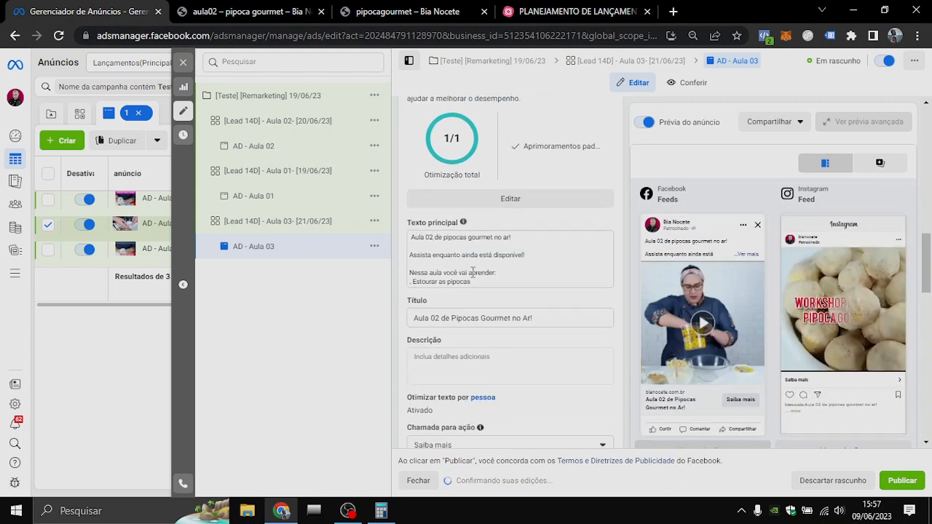
{"action": "left_click", "coordinate": [430, 237]}
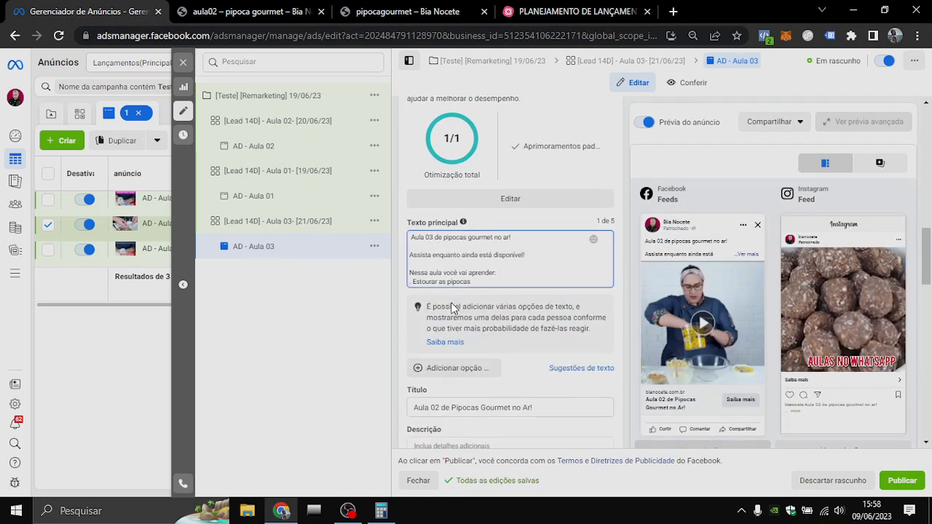
Change the Aula 03 ad's title to "Aula 03 de Pipocas Gourmet no Ar!"
{"action": "left_click", "coordinate": [443, 408]}
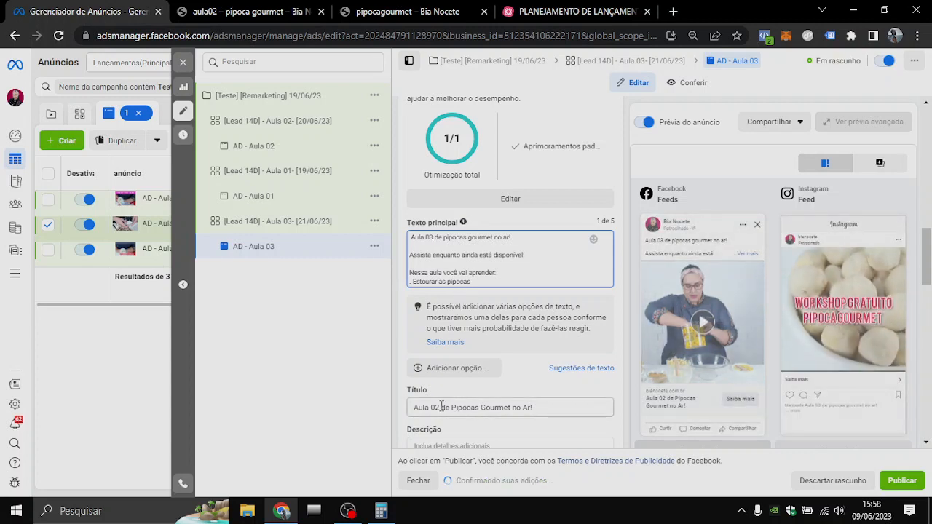
{"action": "key", "text": "BackSpace"}
{"action": "type", "text": "3"}
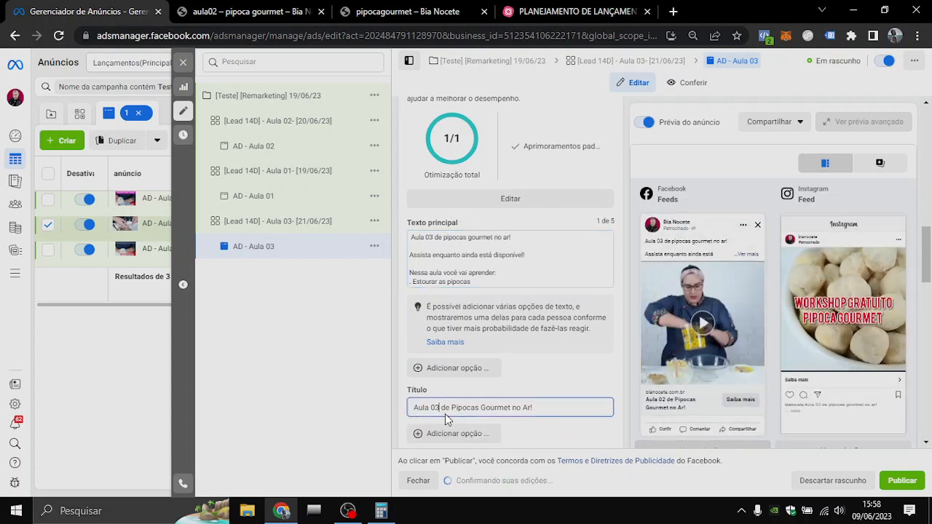
{"action": "scroll", "coordinate": [495, 335], "scroll_direction": "down", "scroll_amount": 5}
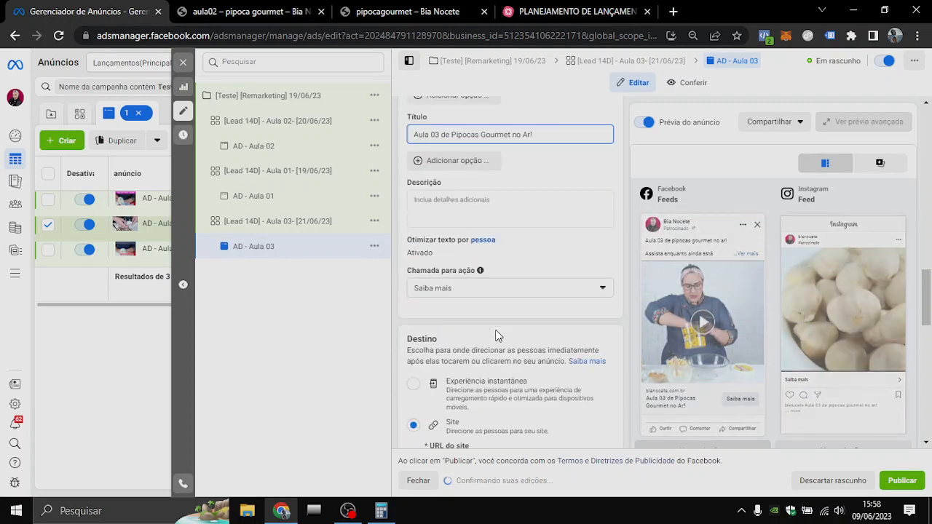
{"action": "scroll", "coordinate": [495, 334], "scroll_direction": "down", "scroll_amount": 1}
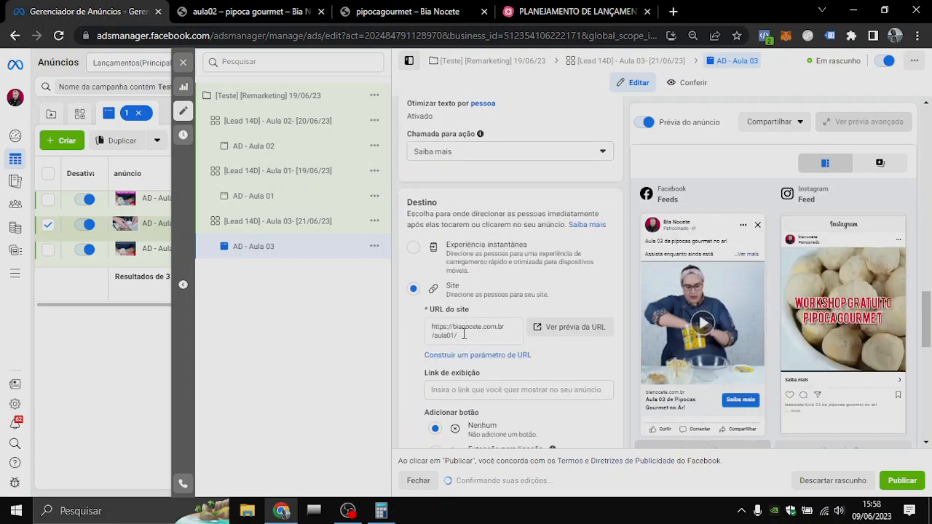
{"action": "left_click", "coordinate": [235, 16]}
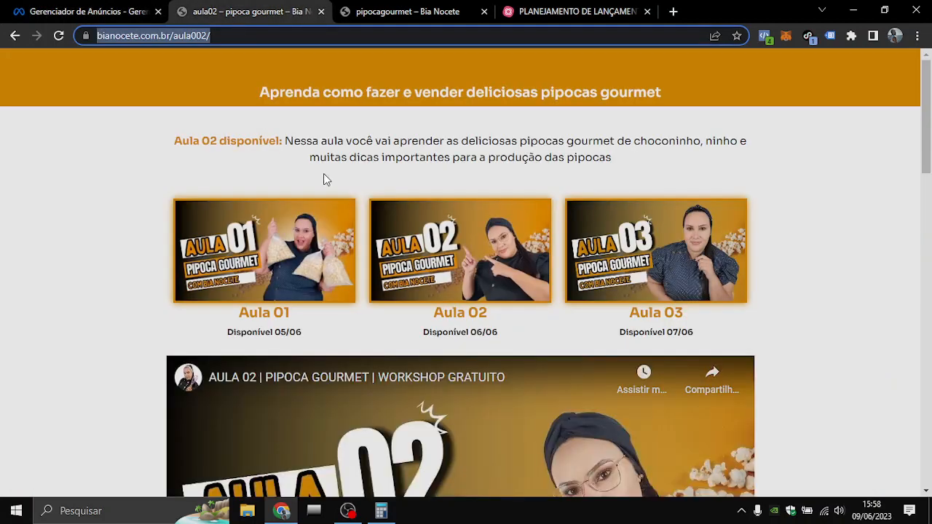
{"action": "left_click", "coordinate": [649, 271]}
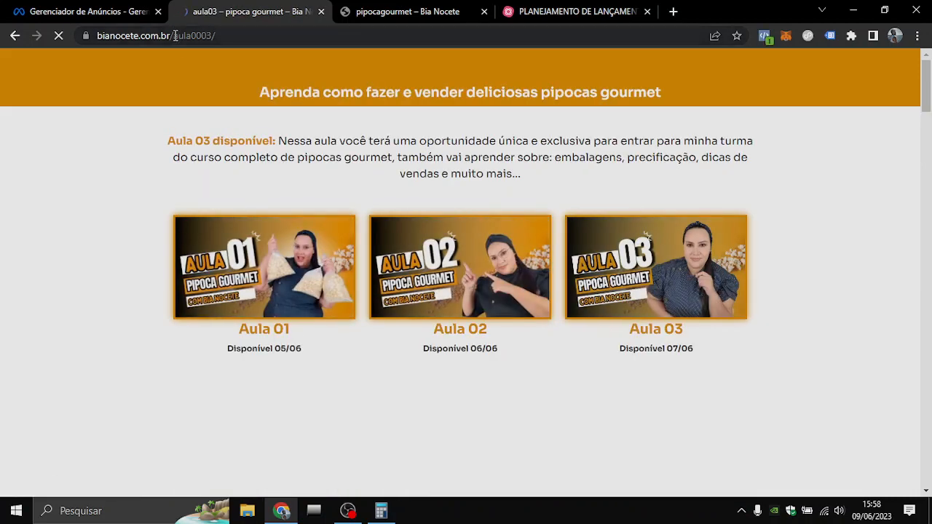
{"action": "left_click", "coordinate": [175, 35]}
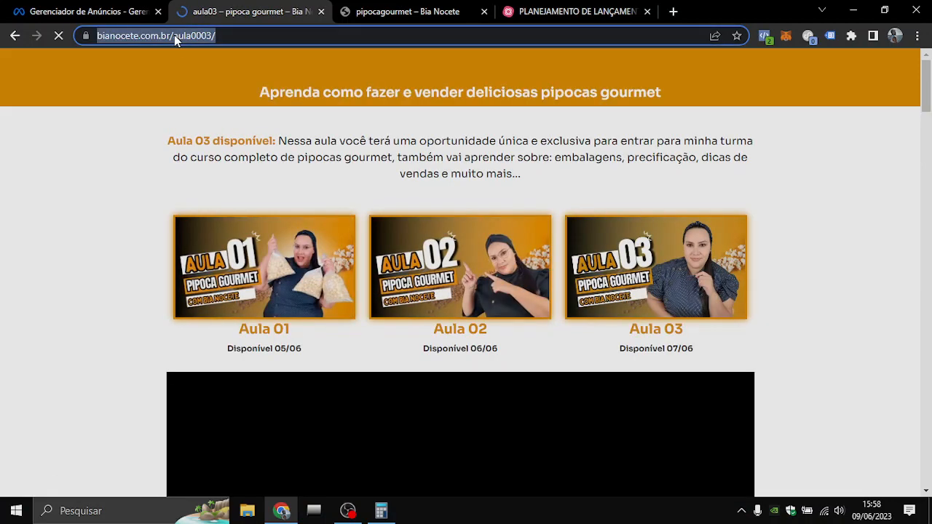
{"action": "left_click", "coordinate": [71, 11]}
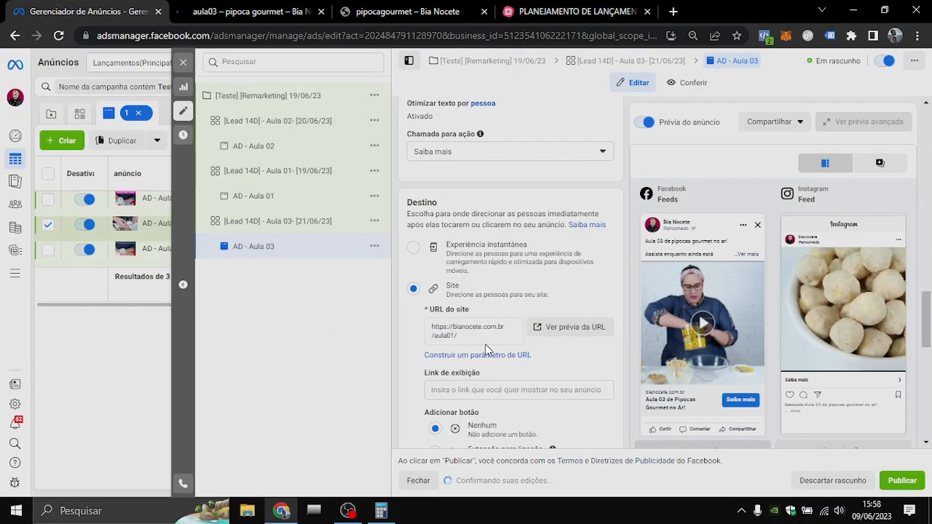
{"action": "triple_click", "coordinate": [454, 329]}
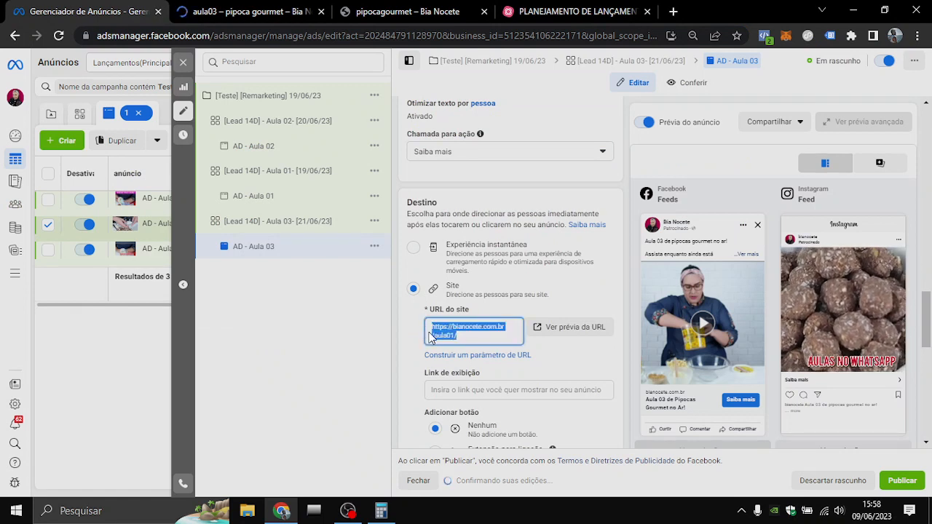
{"action": "type", "text": "https://biancocete.com.br/aula0003/"}
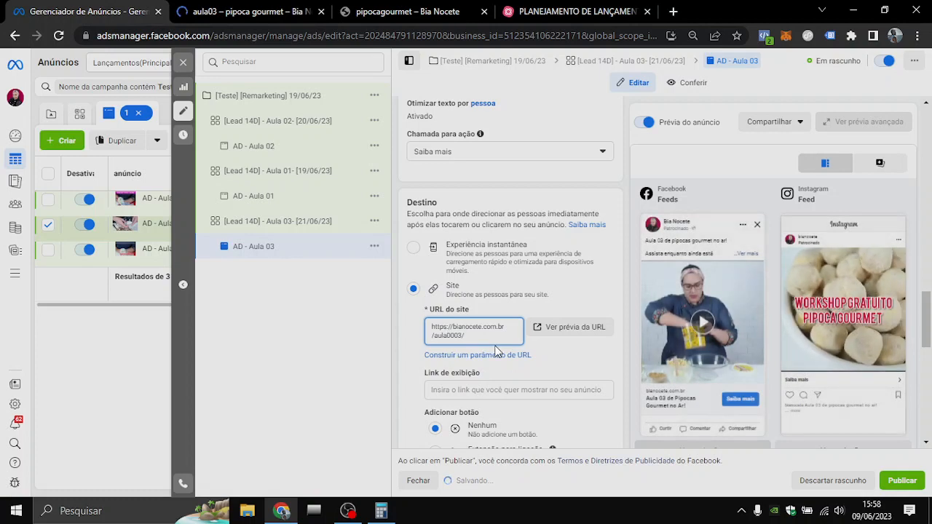
Switch to the launch planning mind map and review the remarketing split between AULAS NO AR! and CARRINHO ABERTO
{"action": "scroll", "coordinate": [510, 336], "scroll_direction": "down", "scroll_amount": 4}
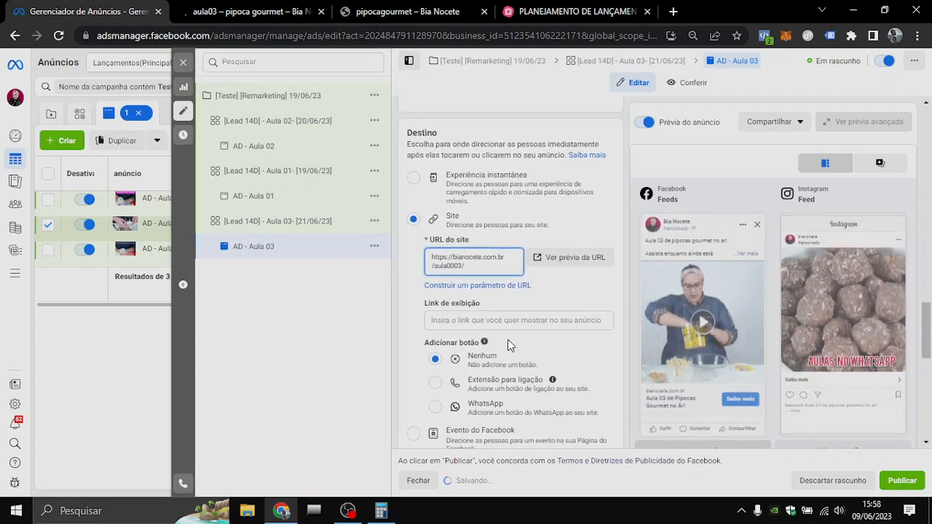
{"action": "scroll", "coordinate": [416, 345], "scroll_direction": "up", "scroll_amount": 7}
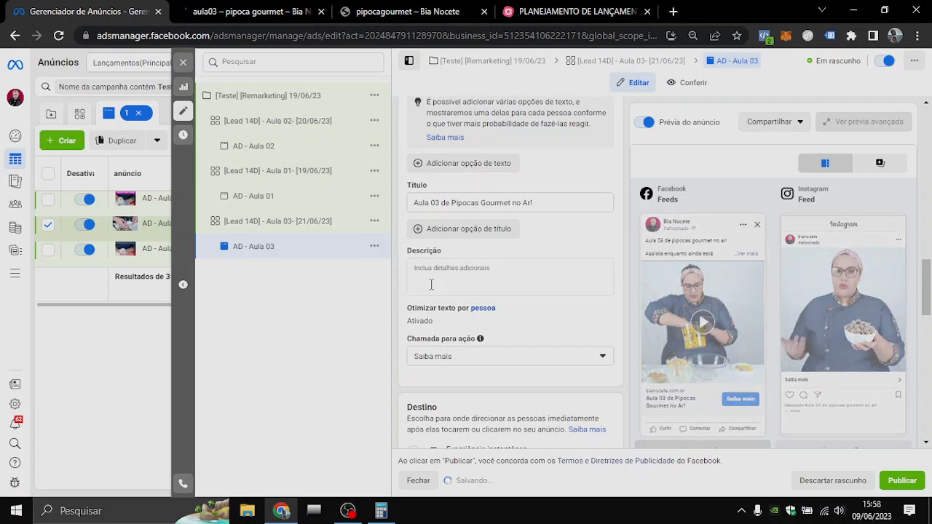
{"action": "left_click", "coordinate": [567, 10]}
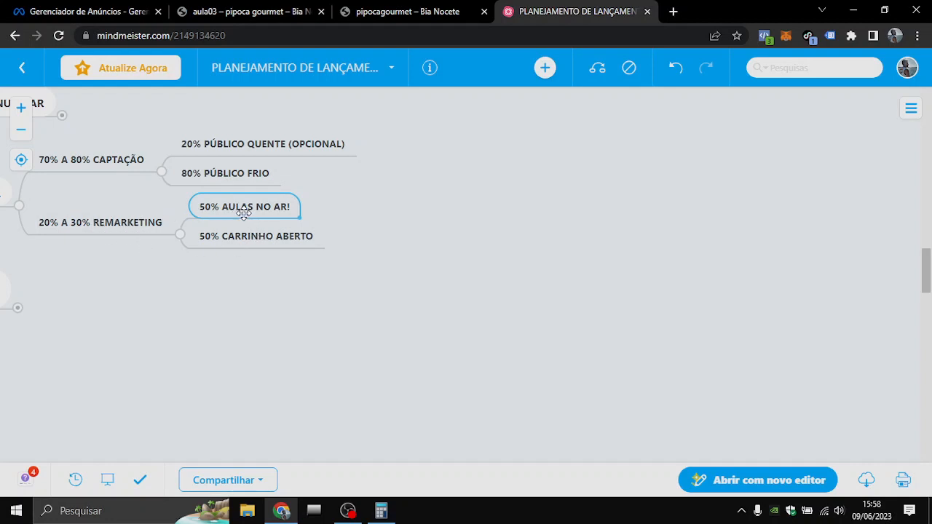
{"action": "left_click", "coordinate": [246, 240]}
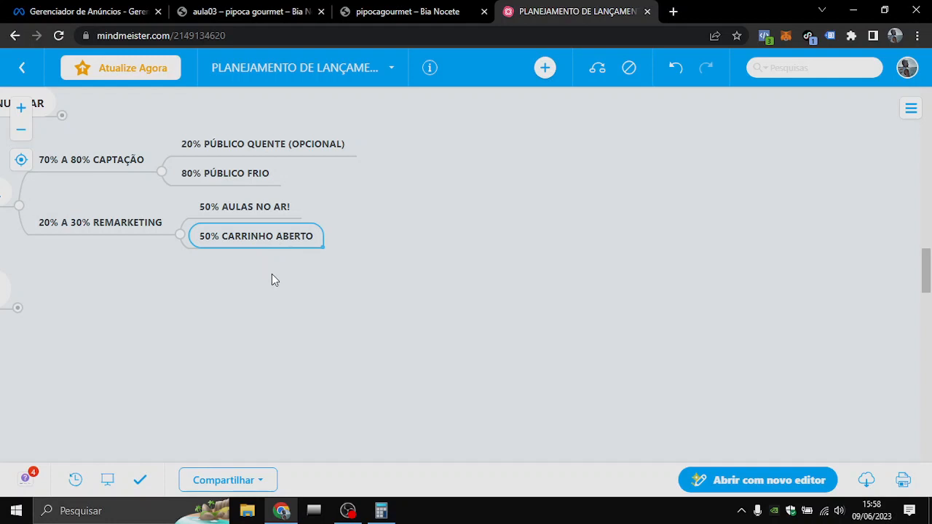
{"action": "left_click", "coordinate": [250, 208]}
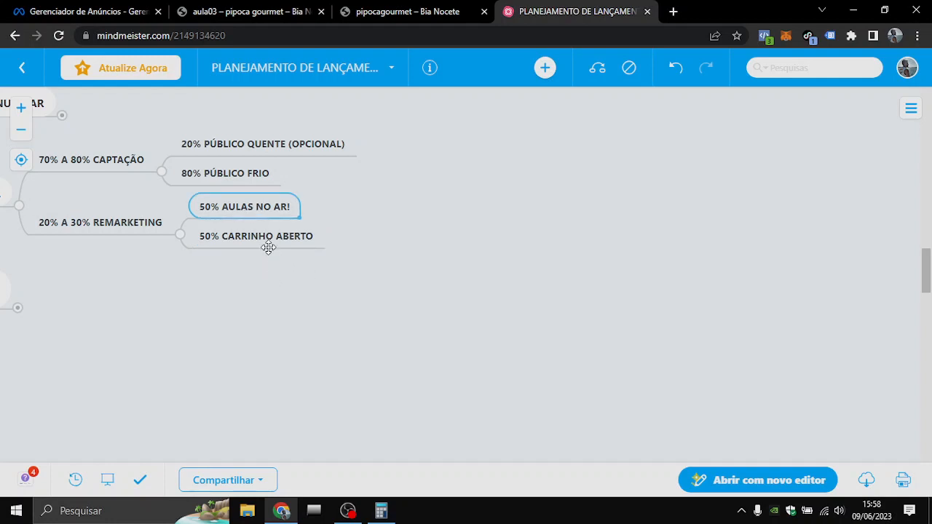
{"action": "left_click", "coordinate": [262, 241]}
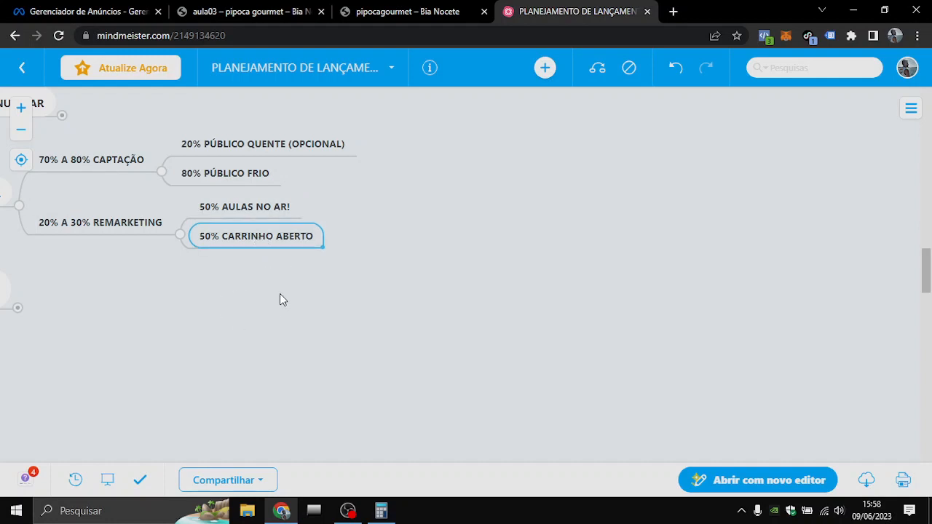
Return to Ads Manager and quickly duplicate the Aula 03 ad set together with its ad
{"action": "left_click", "coordinate": [111, 16]}
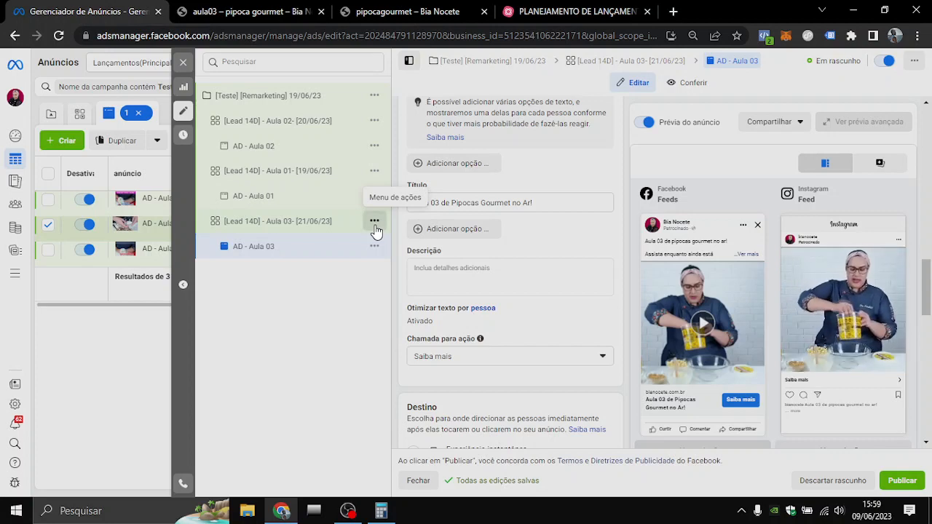
{"action": "left_click", "coordinate": [374, 226]}
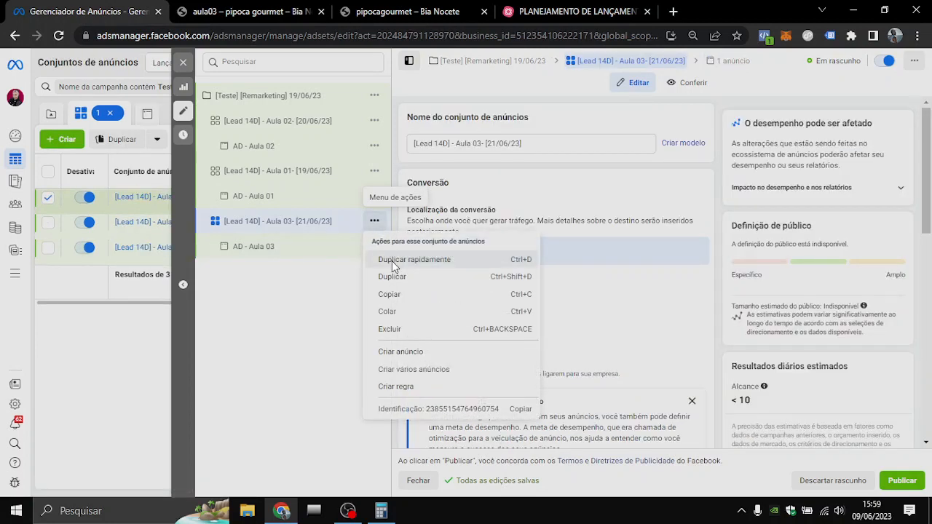
{"action": "left_click", "coordinate": [393, 260]}
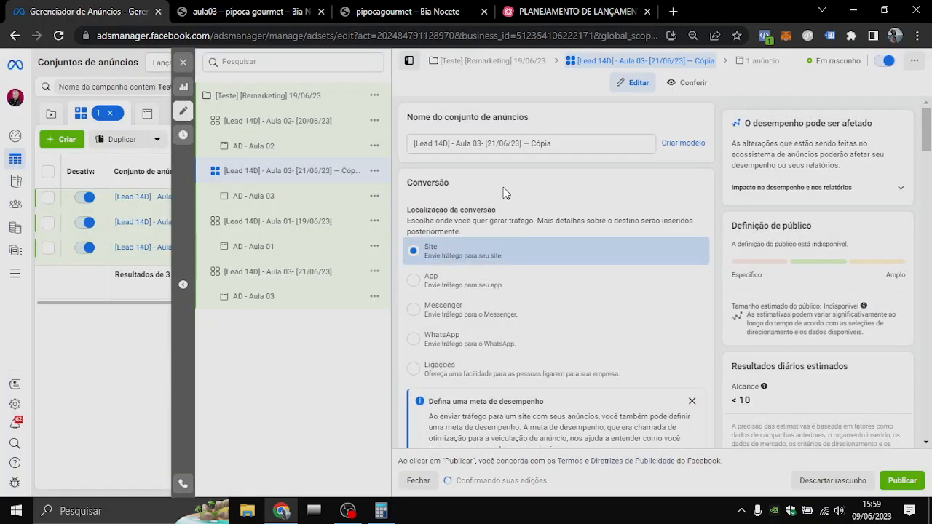
Rename the duplicated ad set as "[Lead 14D] - Carrinho Aberto - [21/06/23]"
{"action": "left_click_drag", "start_coordinate": [558, 143], "coordinate": [524, 144]}
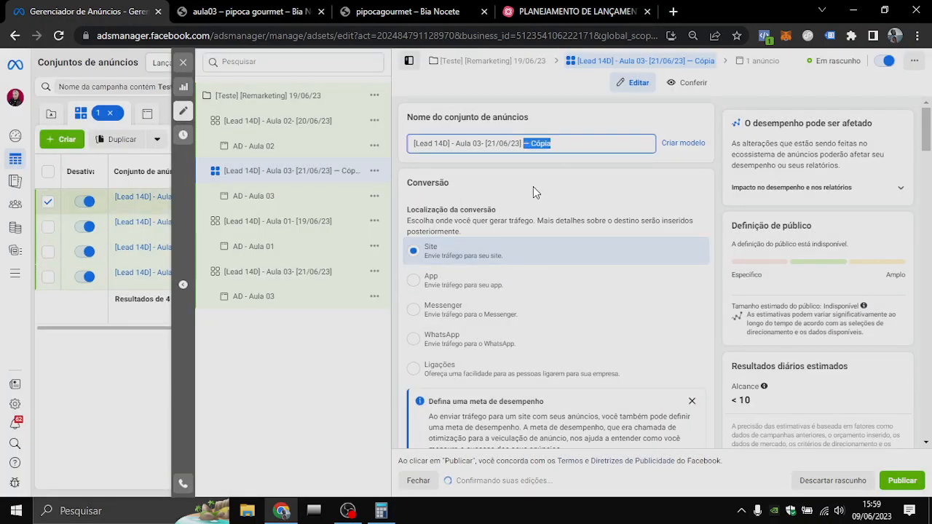
{"action": "key", "text": "BackSpace"}
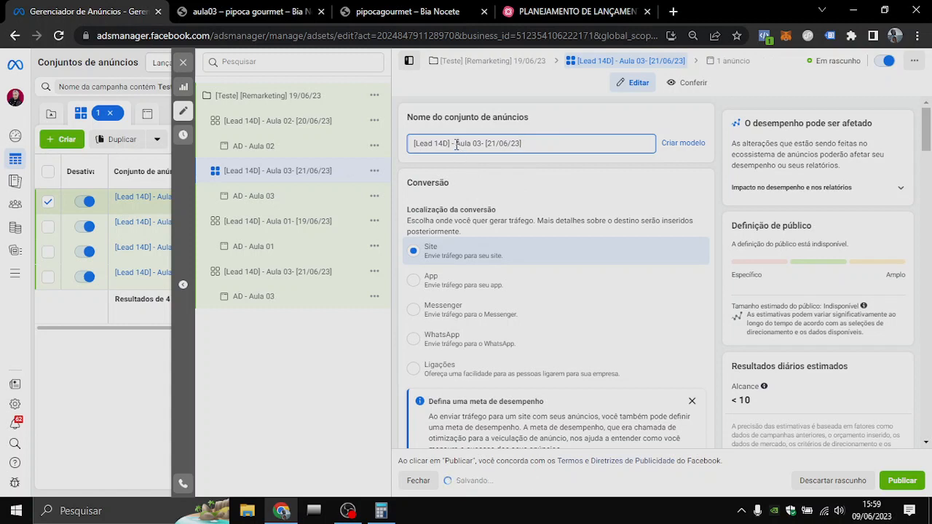
{"action": "left_click_drag", "start_coordinate": [457, 146], "coordinate": [479, 145]}
{"action": "type", "text": "Cai"}
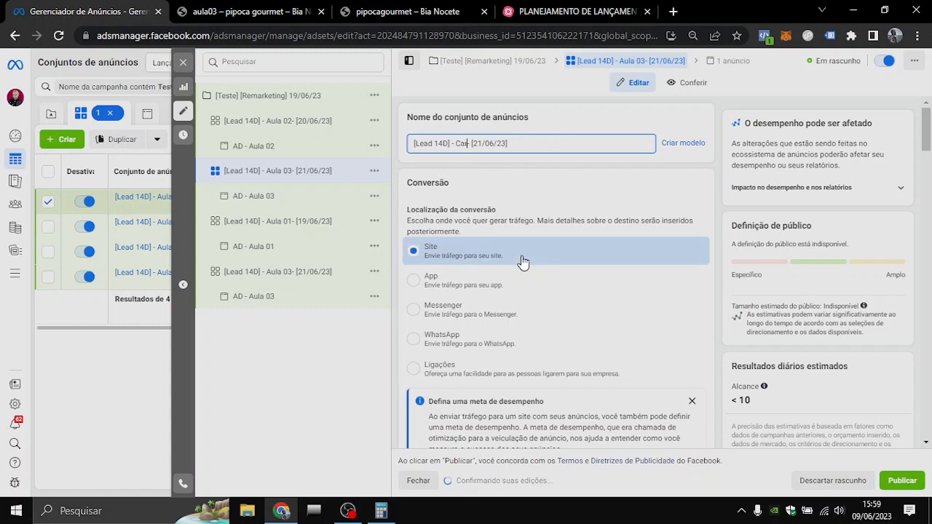
{"action": "type", "text": "rinho Aberto -"}
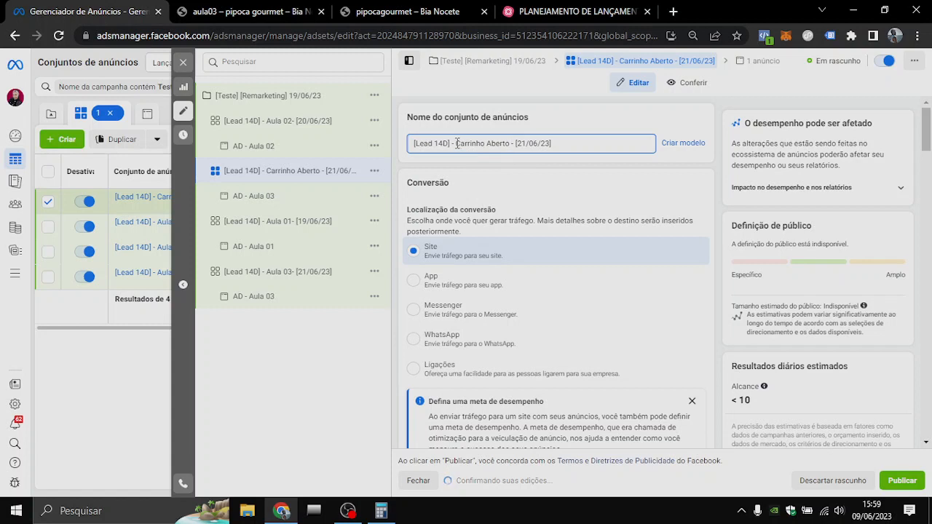
{"action": "left_click_drag", "start_coordinate": [456, 143], "coordinate": [548, 143]}
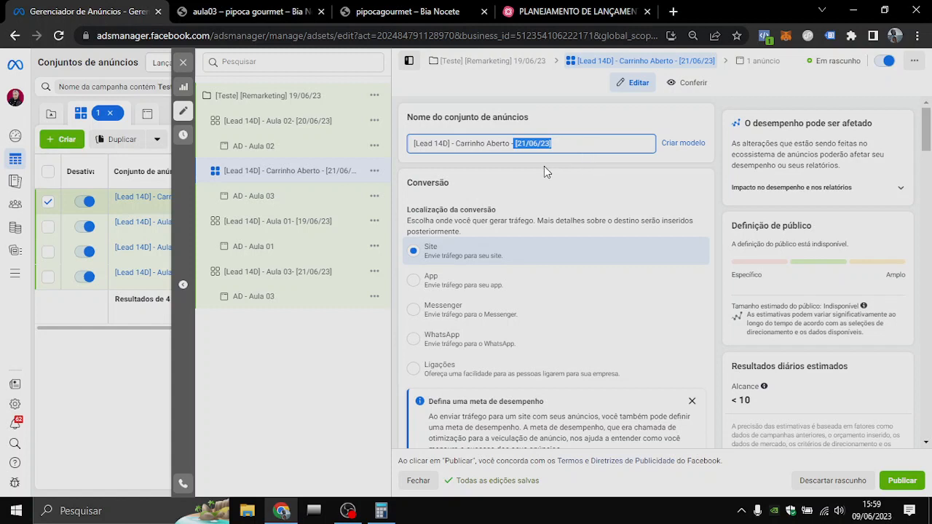
{"action": "left_click", "coordinate": [520, 145]}
{"action": "left_click", "coordinate": [560, 131]}
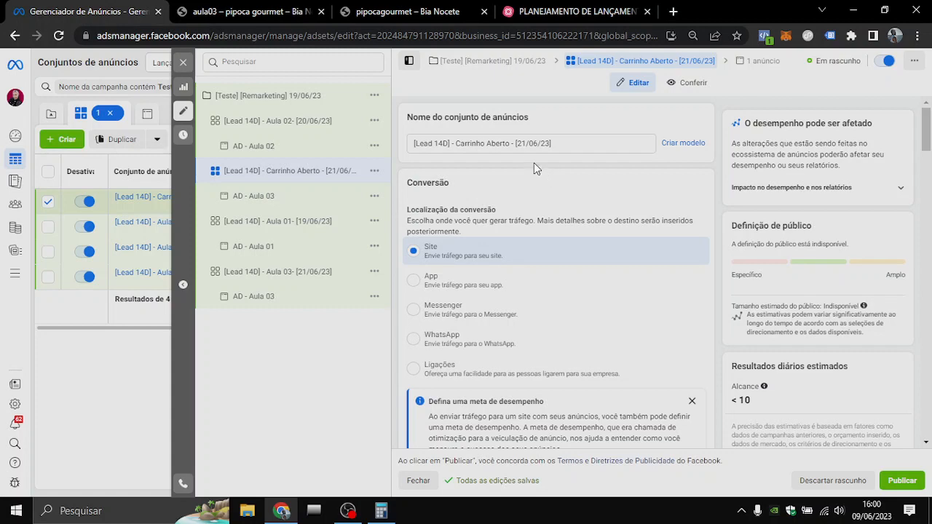
{"action": "left_click", "coordinate": [524, 147]}
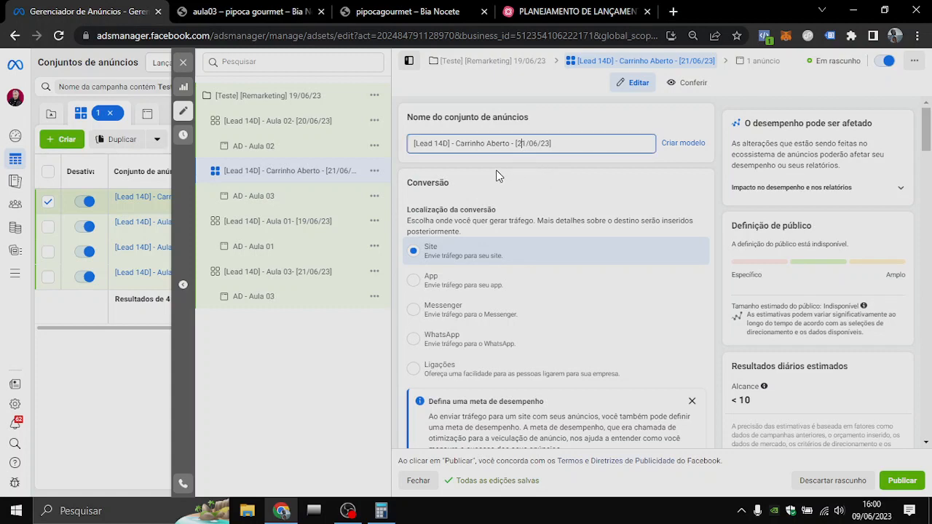
Set the Carrinho Aberto ad set's daily budget to R$ 100,00 and check the remarketing split in the planning mind map
{"action": "scroll", "coordinate": [508, 197], "scroll_direction": "down", "scroll_amount": 5}
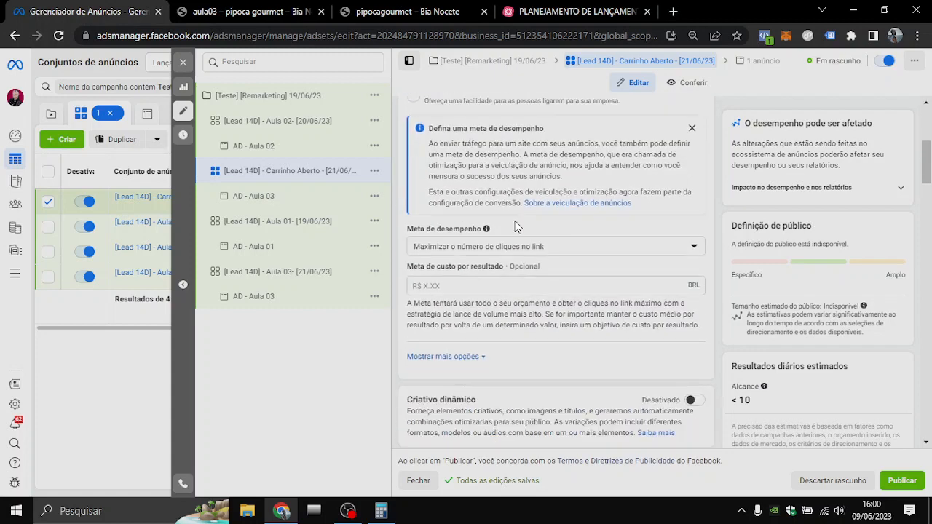
{"action": "scroll", "coordinate": [515, 226], "scroll_direction": "down", "scroll_amount": 3}
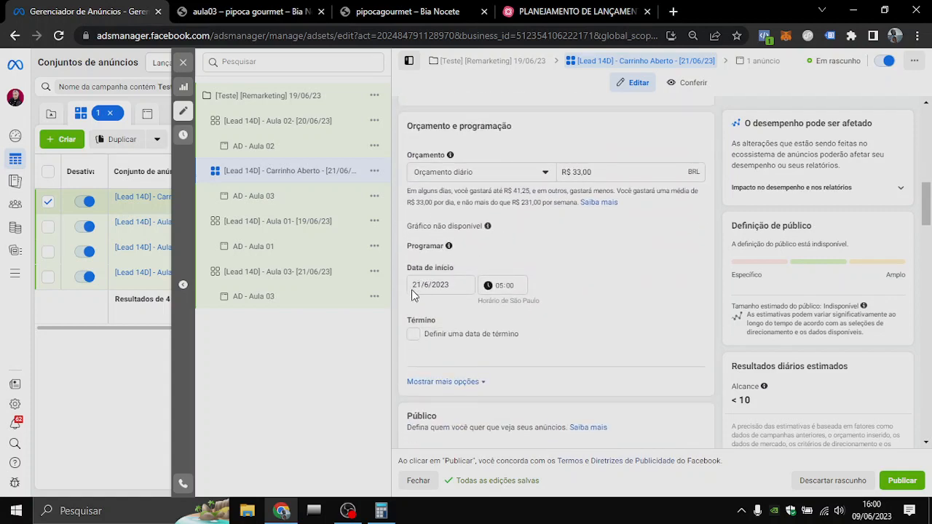
{"action": "left_click", "coordinate": [582, 172]}
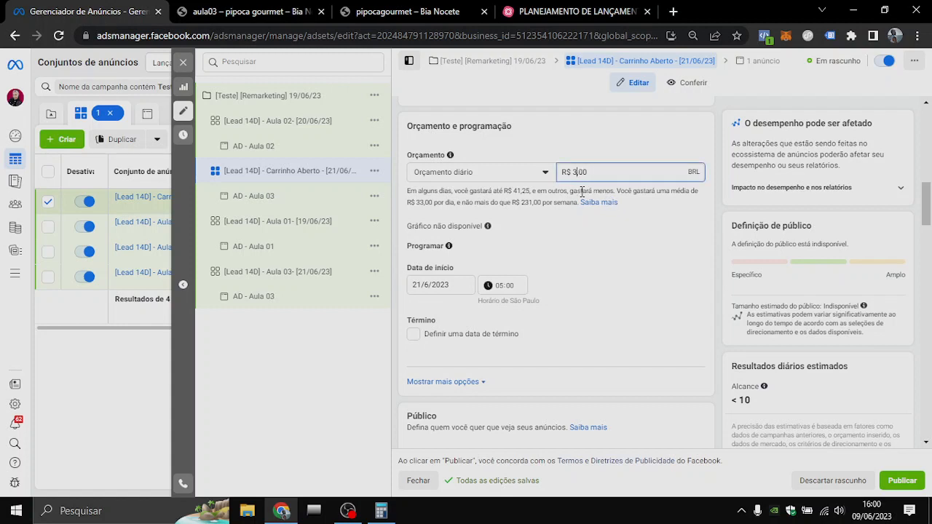
{"action": "left_click", "coordinate": [610, 140]}
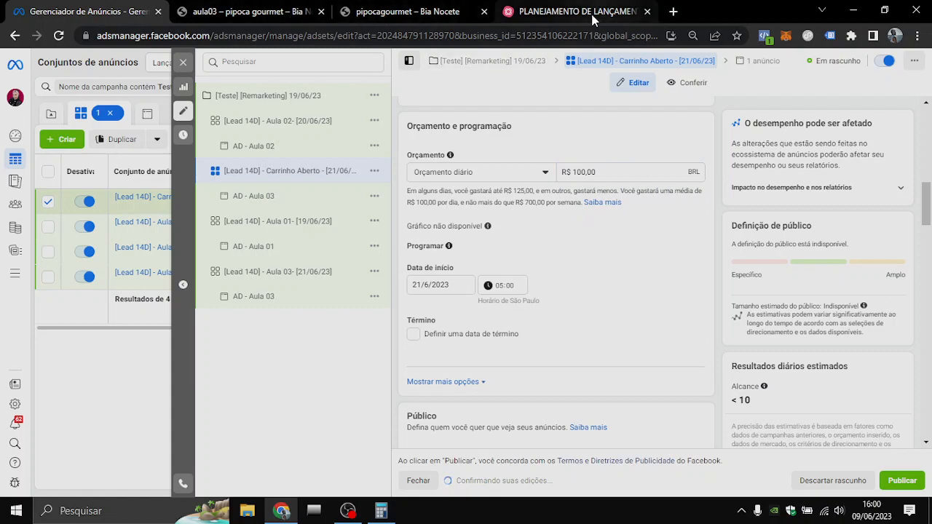
{"action": "left_click", "coordinate": [591, 16]}
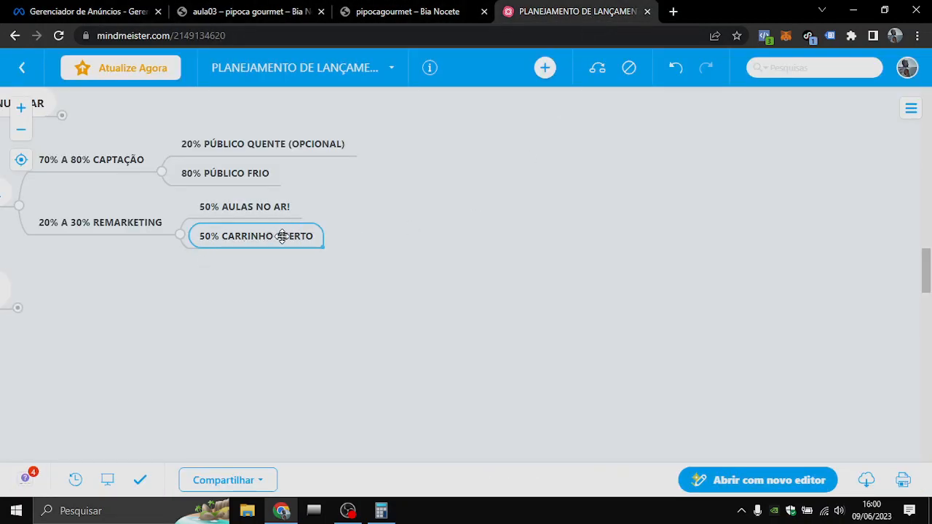
{"action": "left_click", "coordinate": [100, 14]}
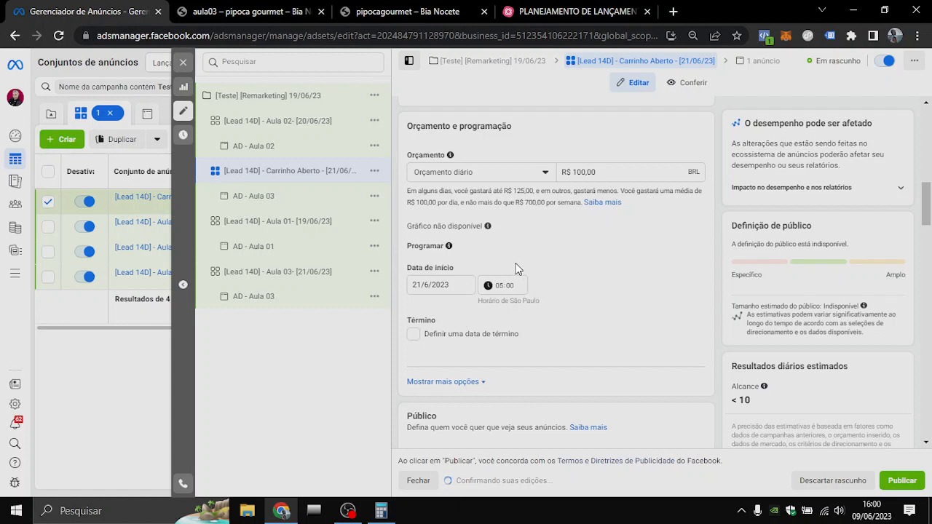
{"action": "scroll", "coordinate": [490, 255], "scroll_direction": "down", "scroll_amount": 4}
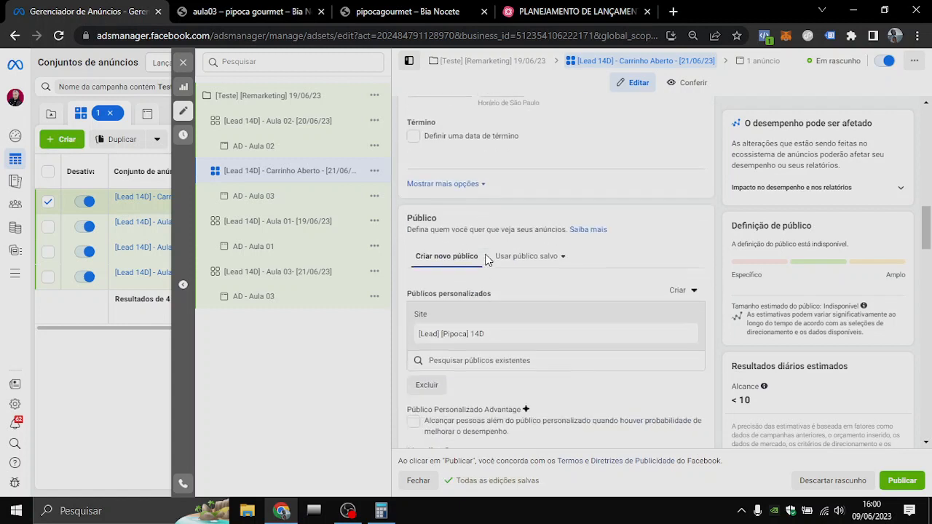
{"action": "scroll", "coordinate": [500, 276], "scroll_direction": "up", "scroll_amount": 1}
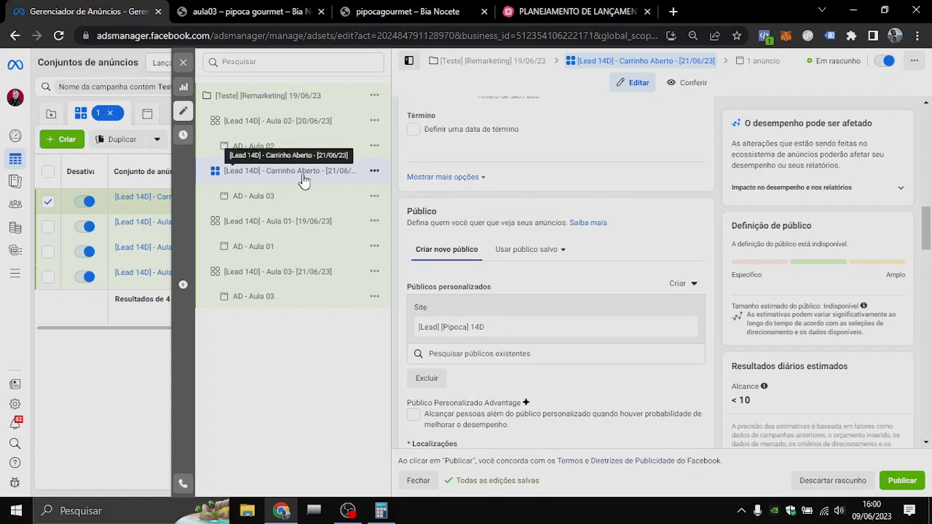
Rename the ad inside the Carrinho Aberto ad set as "AD - Carrinho Aberto"
{"action": "left_click", "coordinate": [268, 204]}
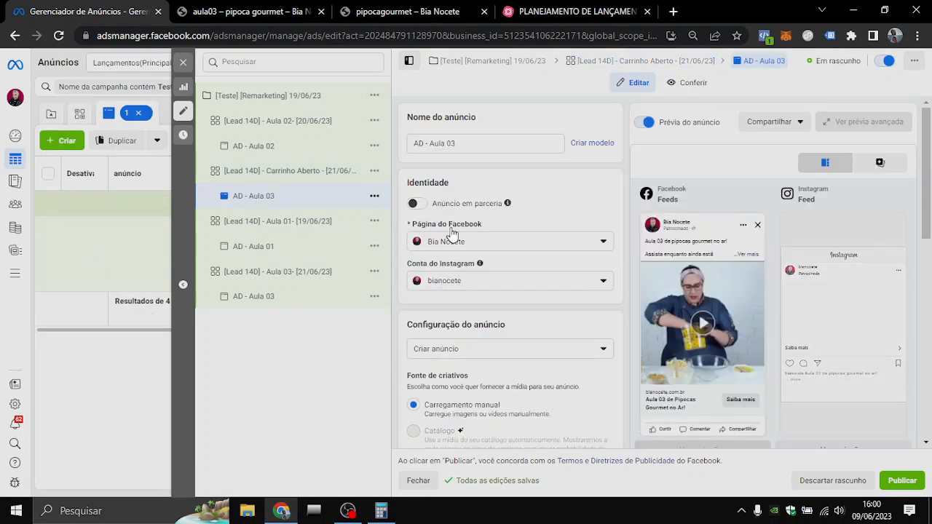
{"action": "left_click_drag", "start_coordinate": [457, 145], "coordinate": [429, 143]}
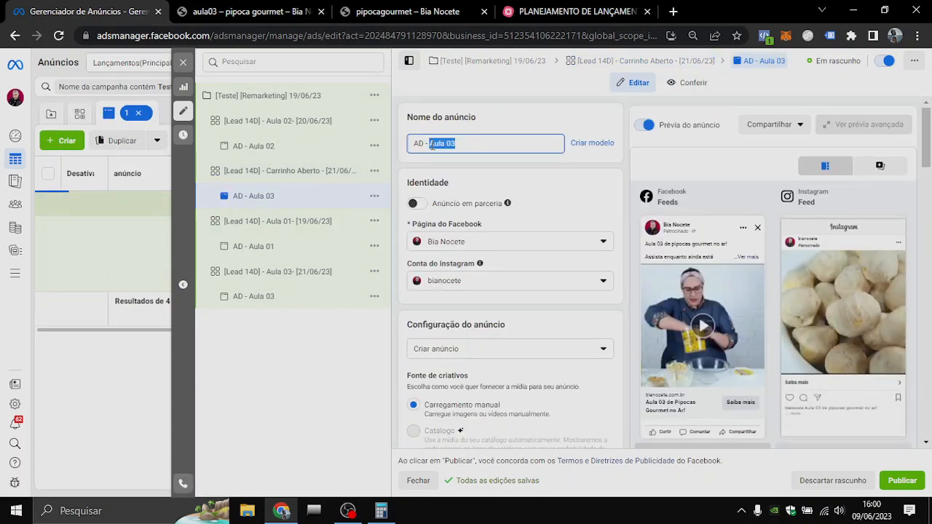
{"action": "type", "text": "Carrinho"}
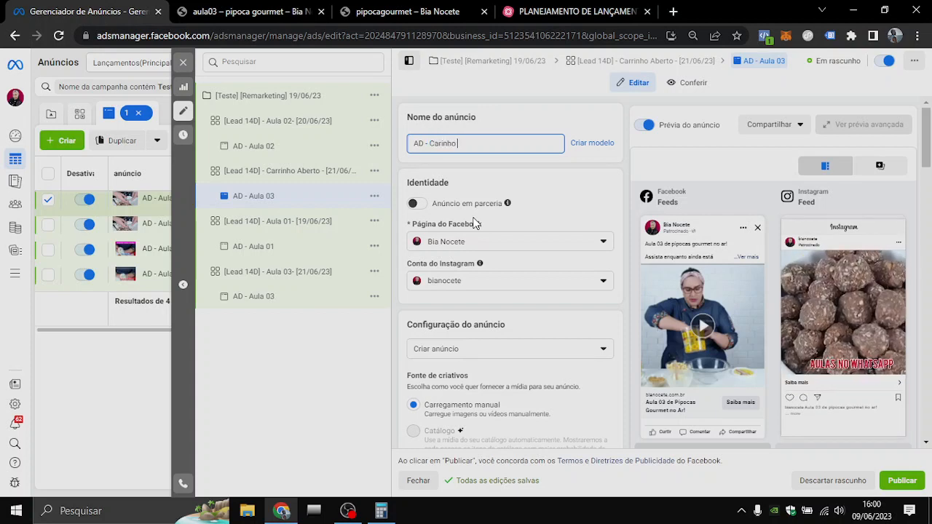
{"action": "key", "text": "BackSpace"}
{"action": "key", "text": "BackSpace"}
{"action": "key", "text": "BackSpace"}
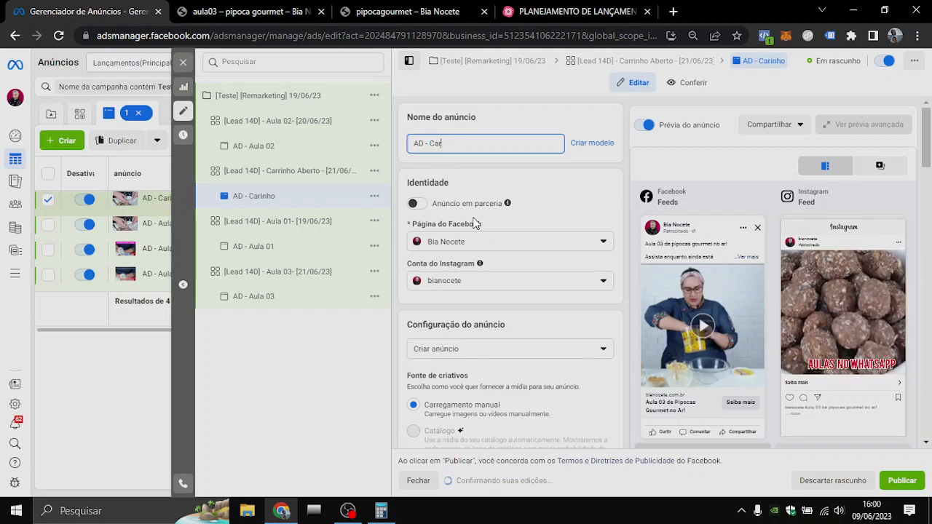
{"action": "type", "text": "rinho"}
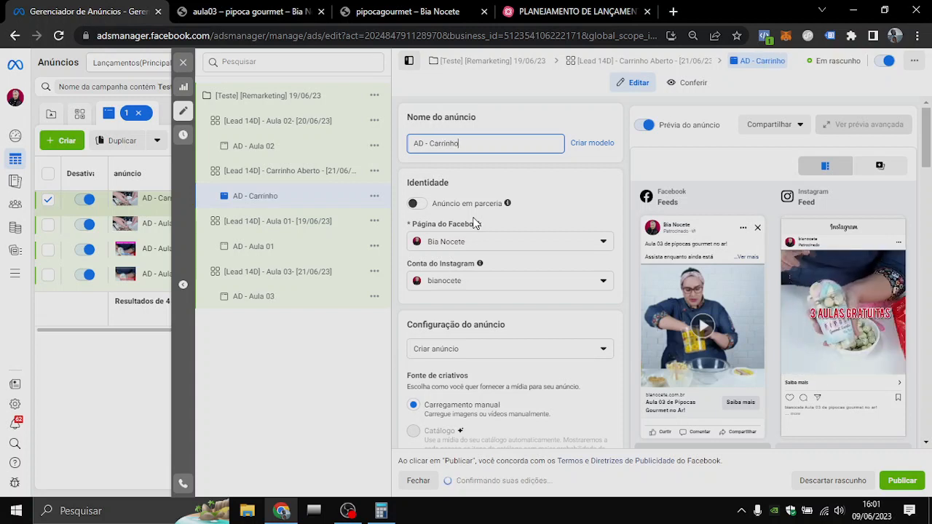
{"action": "type", "text": " Aberto"}
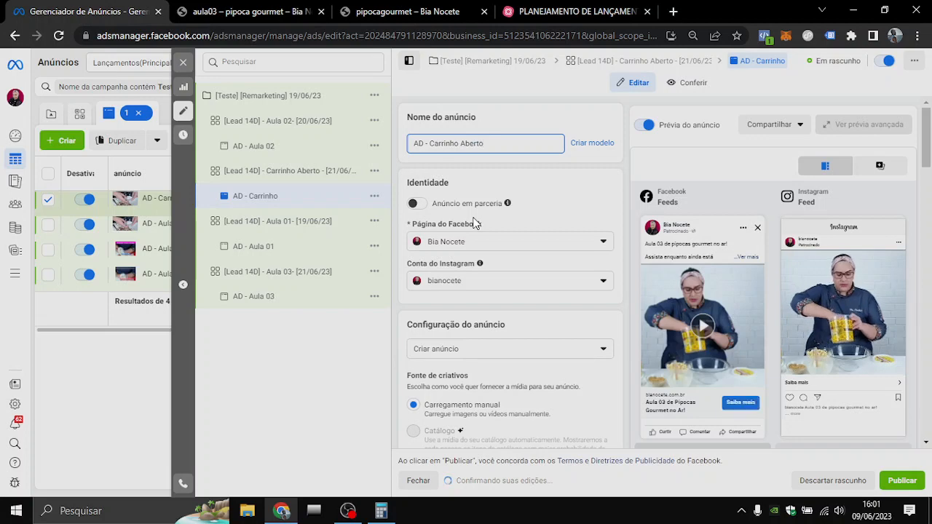
Replace the Carrinho Aberto ad's media with the brownie 01 video from the account library, keeping its full length, original crop and standard enhancements
{"action": "scroll", "coordinate": [466, 327], "scroll_direction": "down", "scroll_amount": 5}
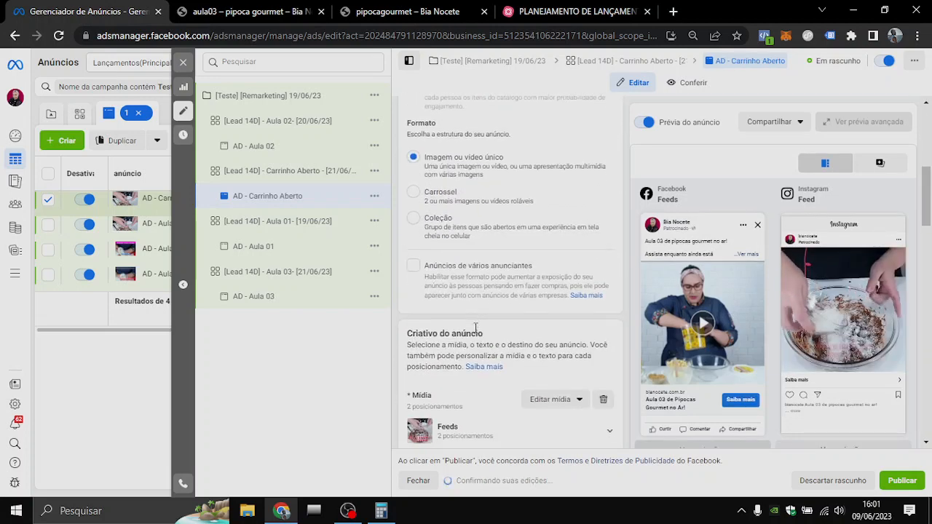
{"action": "left_click", "coordinate": [603, 342]}
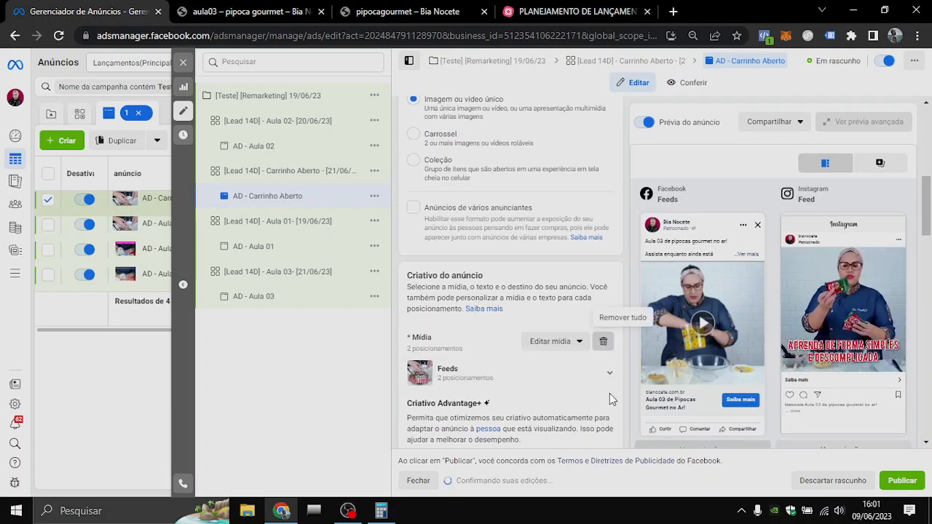
{"action": "left_click", "coordinate": [481, 360]}
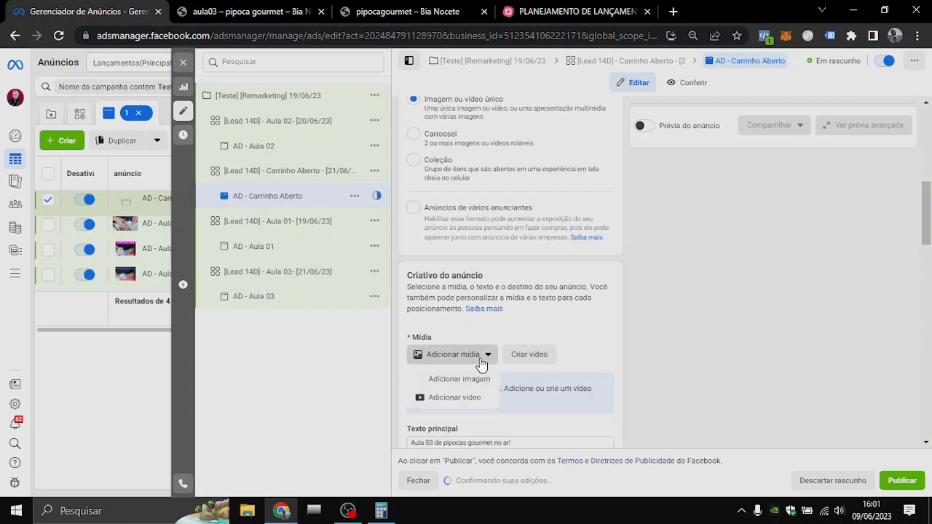
{"action": "left_click", "coordinate": [464, 405]}
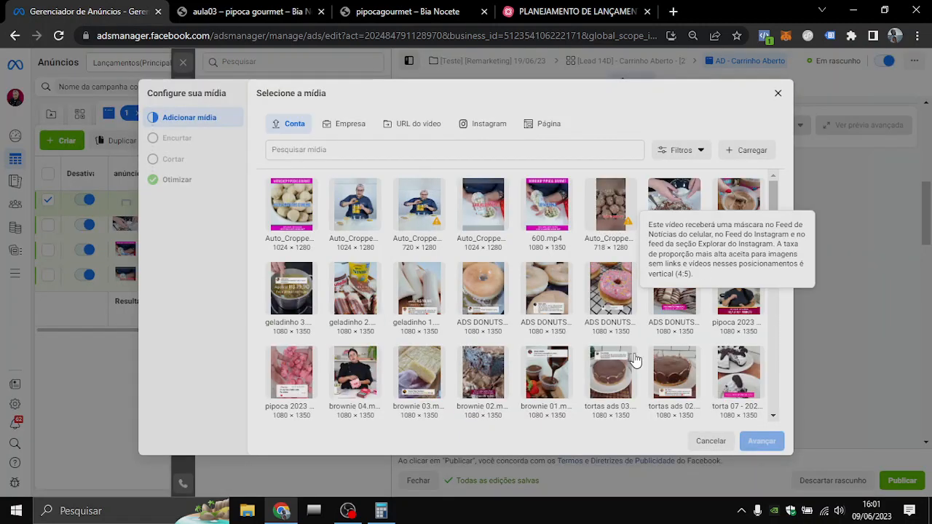
{"action": "left_click", "coordinate": [538, 380]}
{"action": "left_click", "coordinate": [761, 442]}
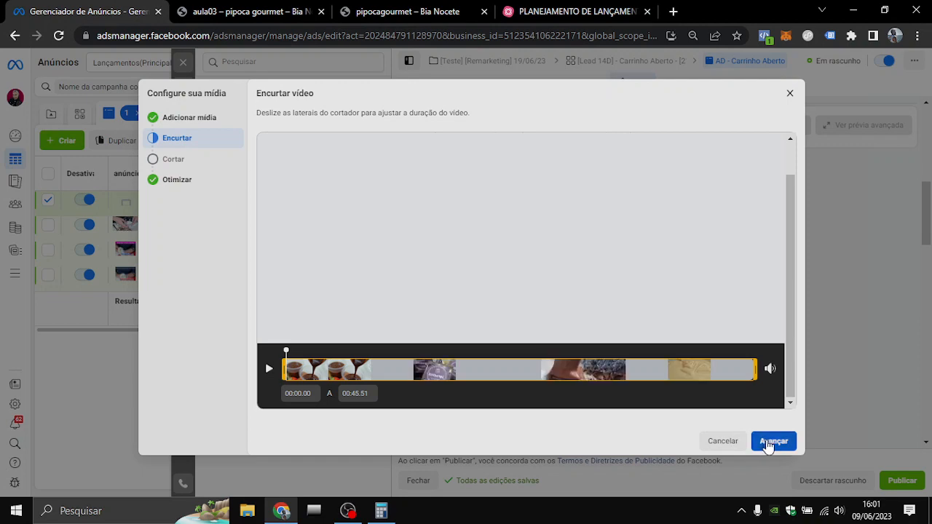
{"action": "left_click", "coordinate": [750, 442]}
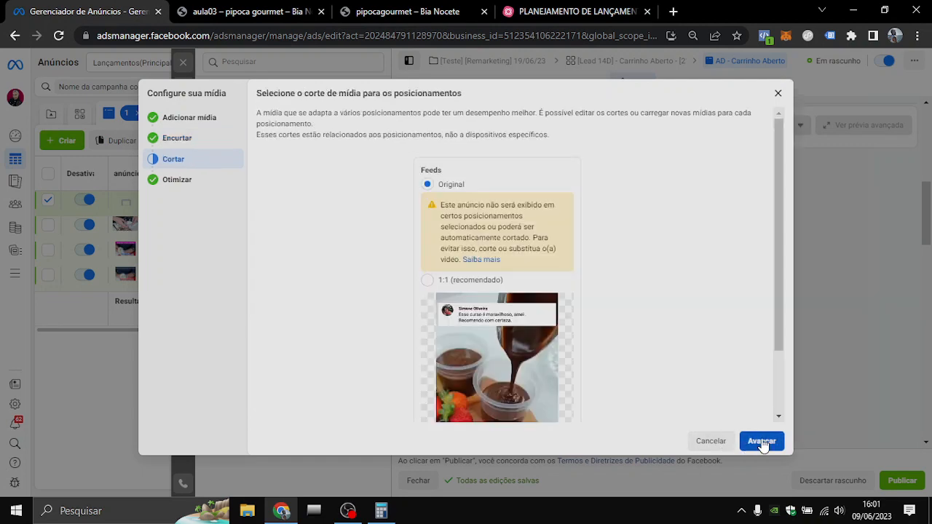
{"action": "left_click", "coordinate": [761, 443]}
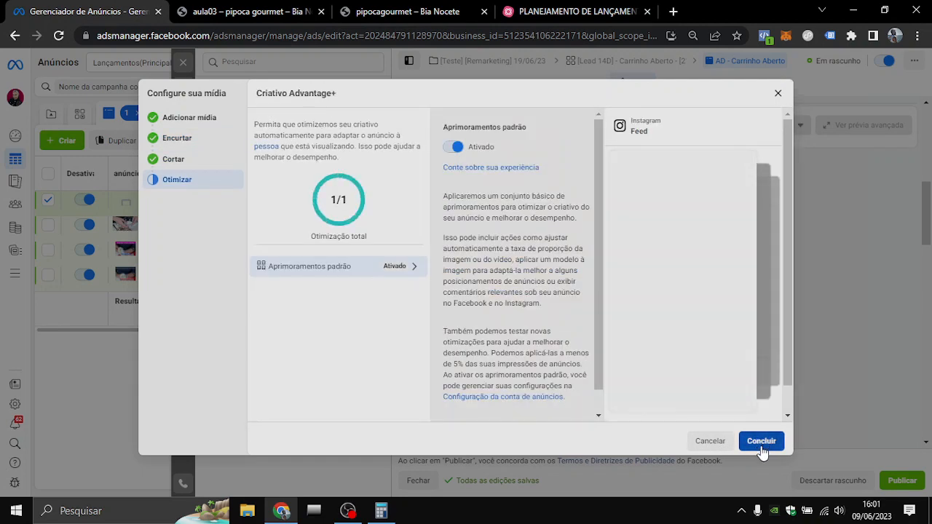
{"action": "left_click", "coordinate": [762, 442]}
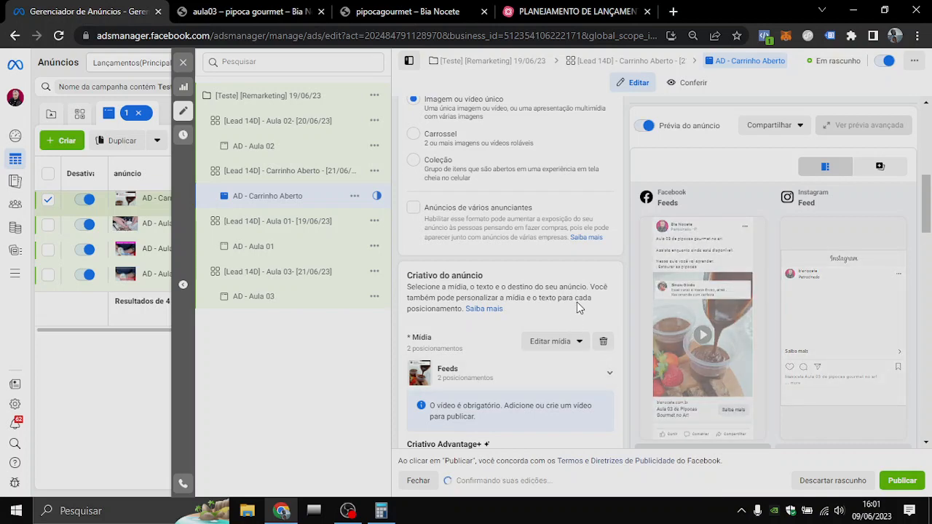
Replace the opening line of the ad's primary text with "Inscrições abertas para o Curso de Pipocas Gourmet!"
{"action": "scroll", "coordinate": [577, 307], "scroll_direction": "down", "scroll_amount": 5}
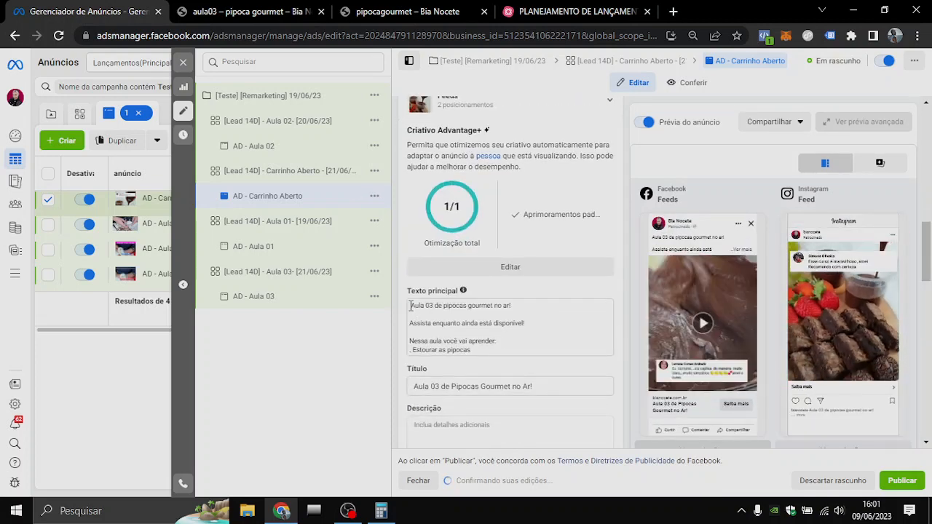
{"action": "left_click_drag", "start_coordinate": [412, 306], "coordinate": [497, 309]}
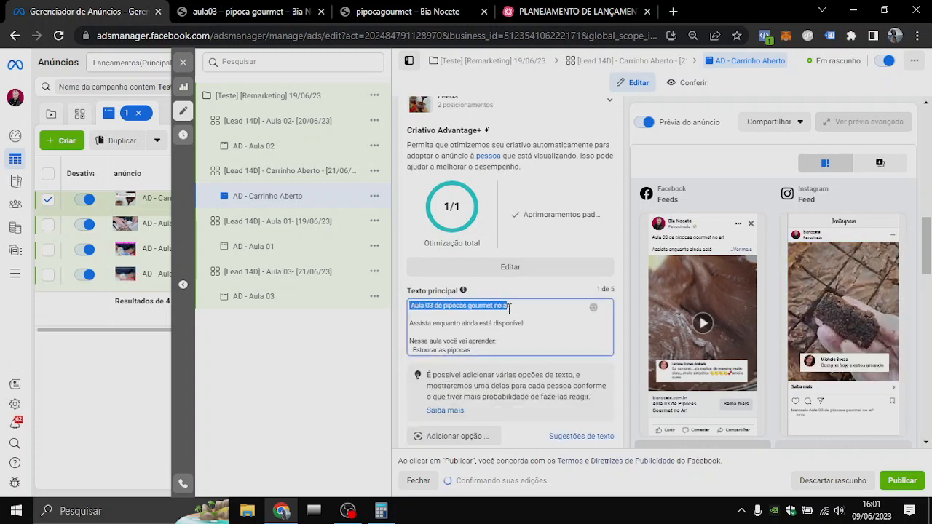
{"action": "key", "text": "BackSpace"}
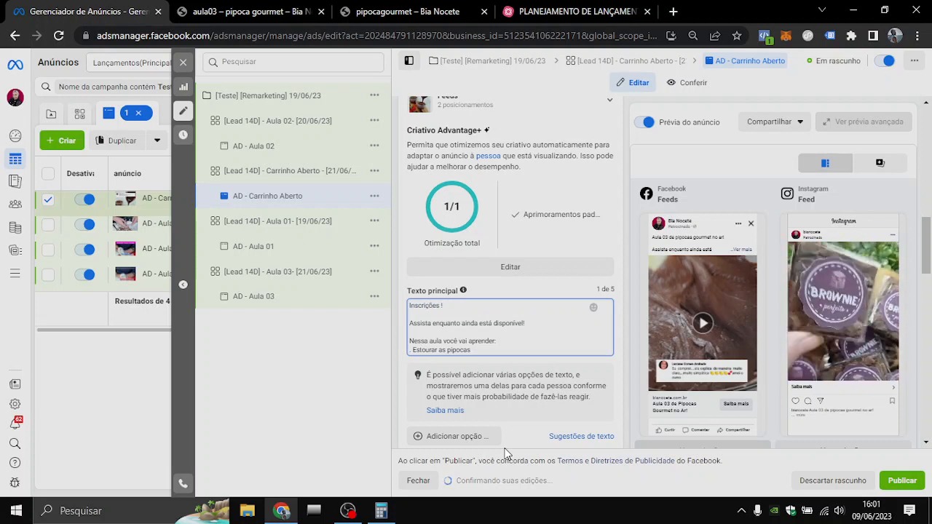
{"action": "type", "text": "Inscrições abertas "}
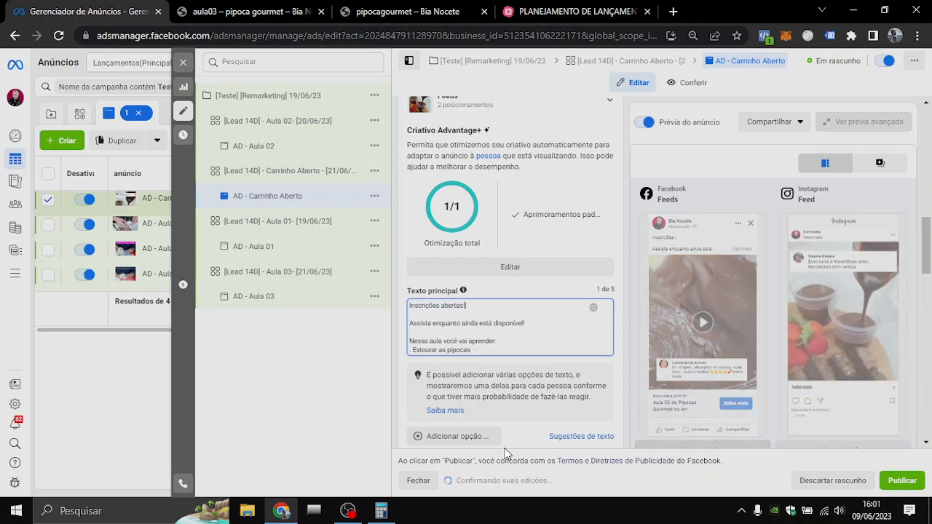
{"action": "type", "text": "para o "}
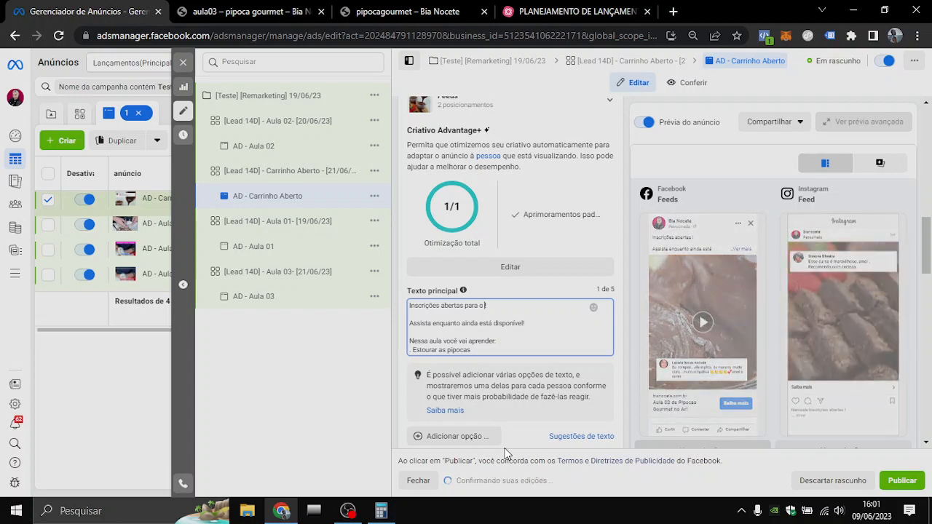
{"action": "type", "text": "Curso de Pipoca"}
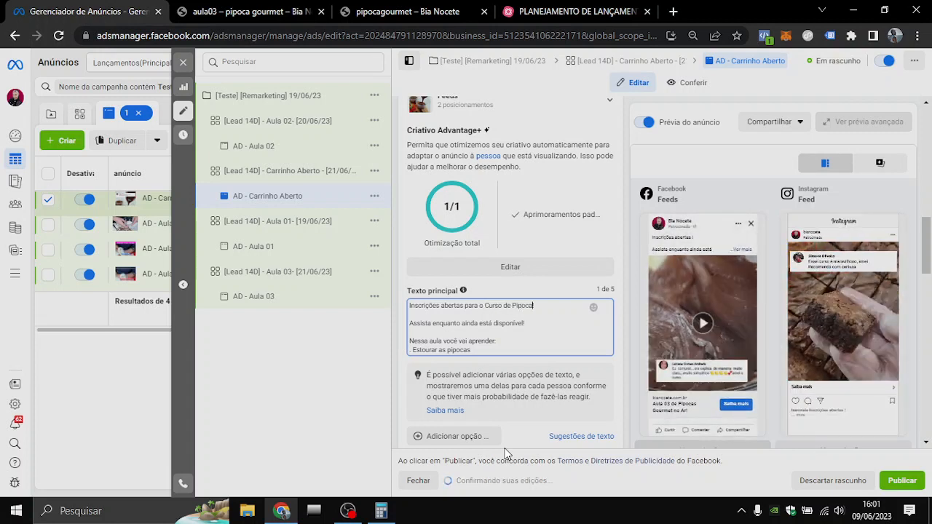
{"action": "type", "text": "s Gourmet!"}
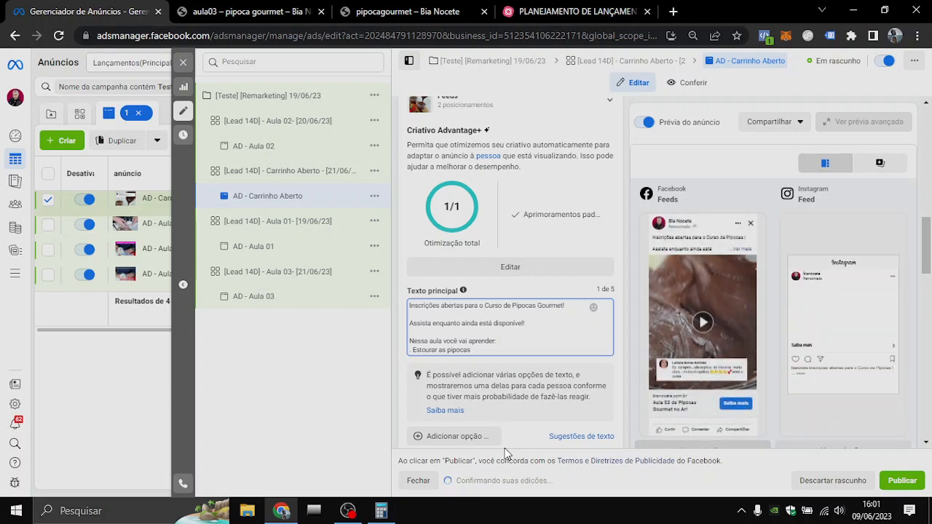
Replace the rest of the primary text, below the opening line, with "Veja tudo o que você vai receber:"
{"action": "left_click_drag", "start_coordinate": [411, 323], "coordinate": [500, 347]}
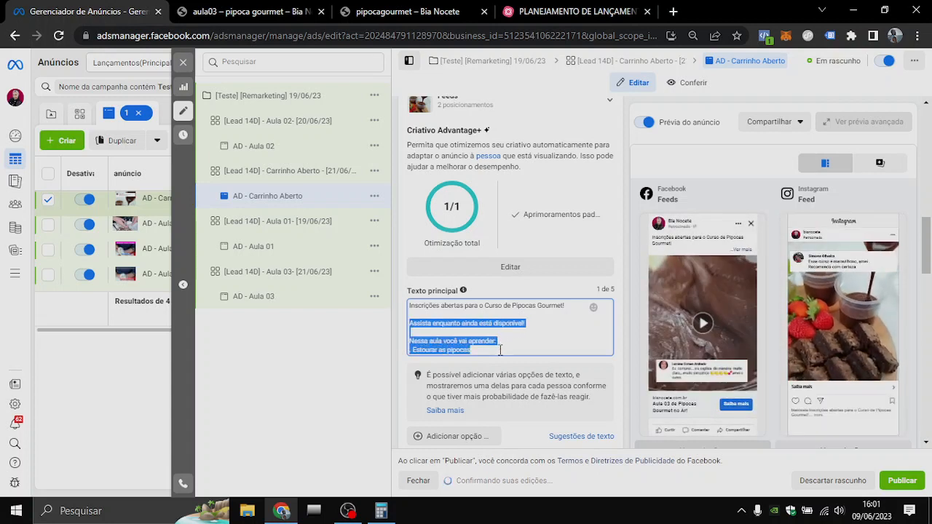
{"action": "type", "text": "Vá"}
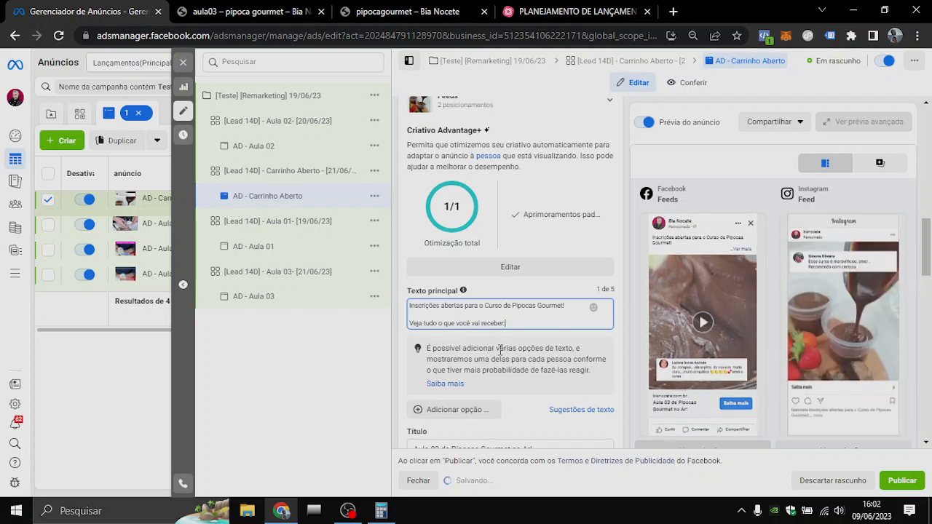
{"action": "type", "text": ":"}
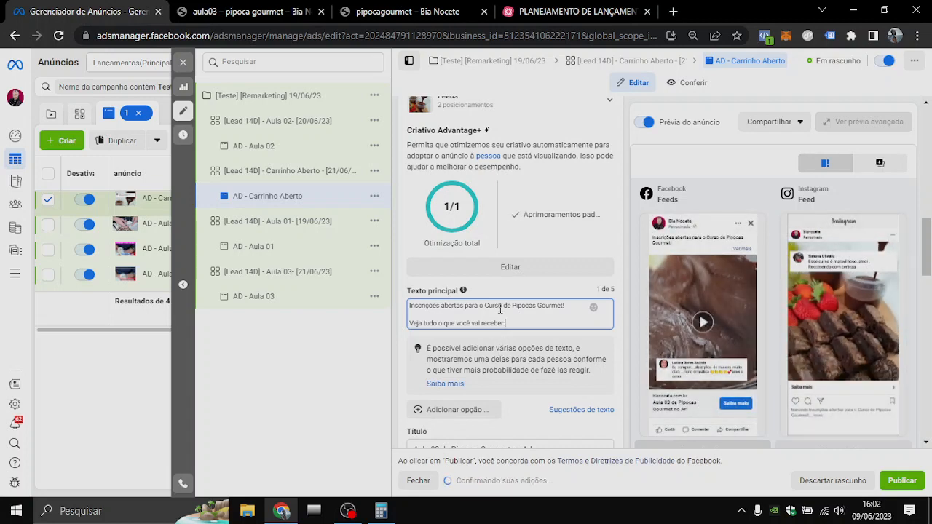
Set the ad's title to "Inscrições Abertas - Turma de Pipoca Gourmet!"
{"action": "scroll", "coordinate": [500, 313], "scroll_direction": "down", "scroll_amount": 2}
{"action": "scroll", "coordinate": [498, 320], "scroll_direction": "down", "scroll_amount": 1}
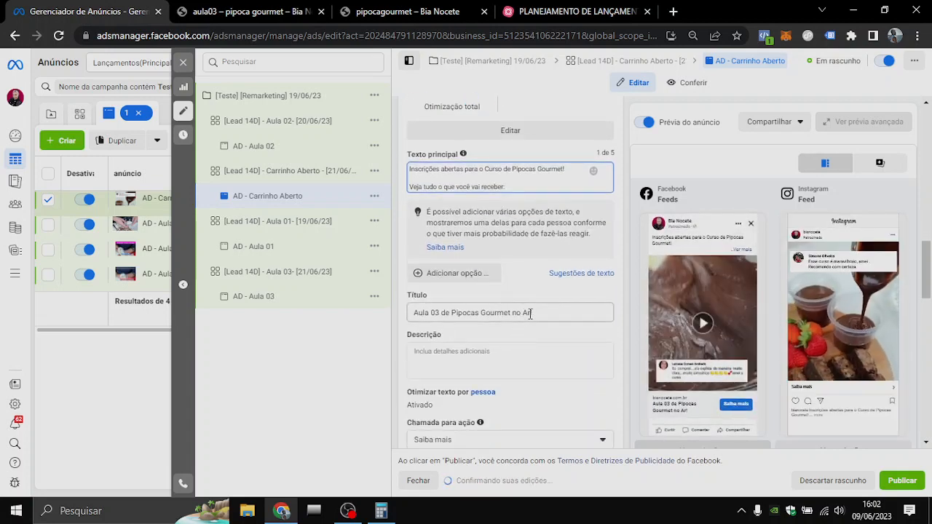
{"action": "left_click_drag", "start_coordinate": [532, 313], "coordinate": [415, 318]}
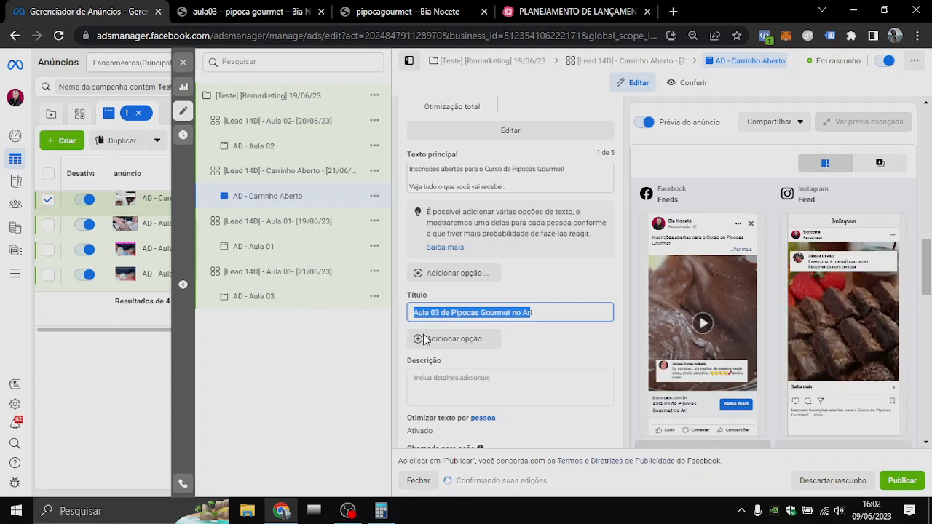
{"action": "key", "text": "BackSpace"}
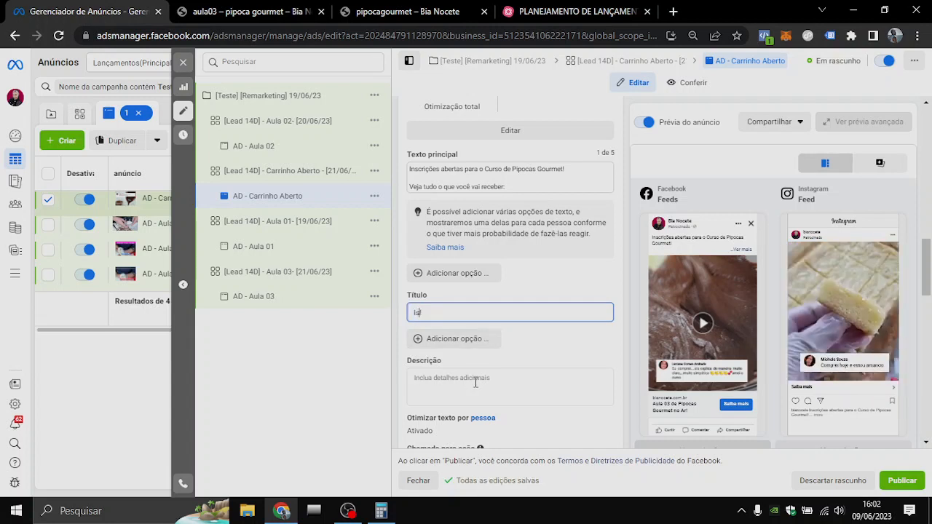
{"action": "type", "text": "Insc"}
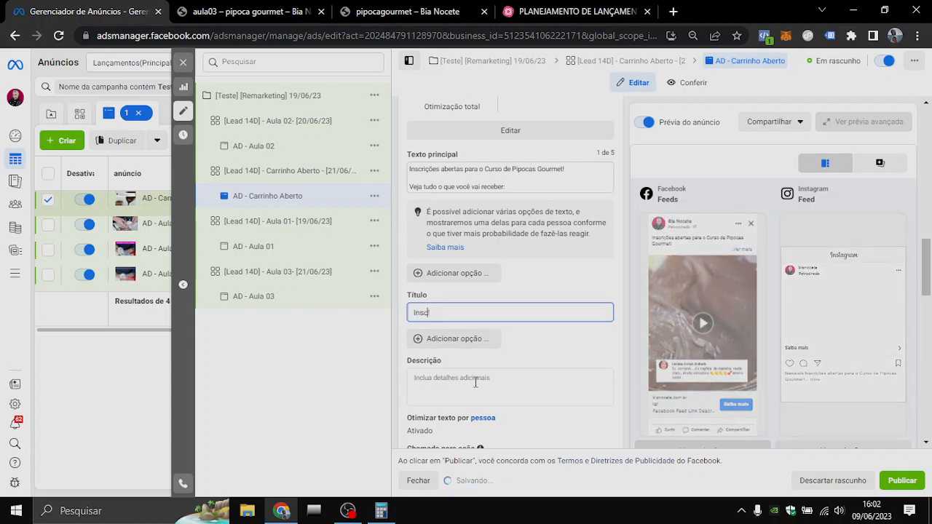
{"action": "type", "text": "rições"}
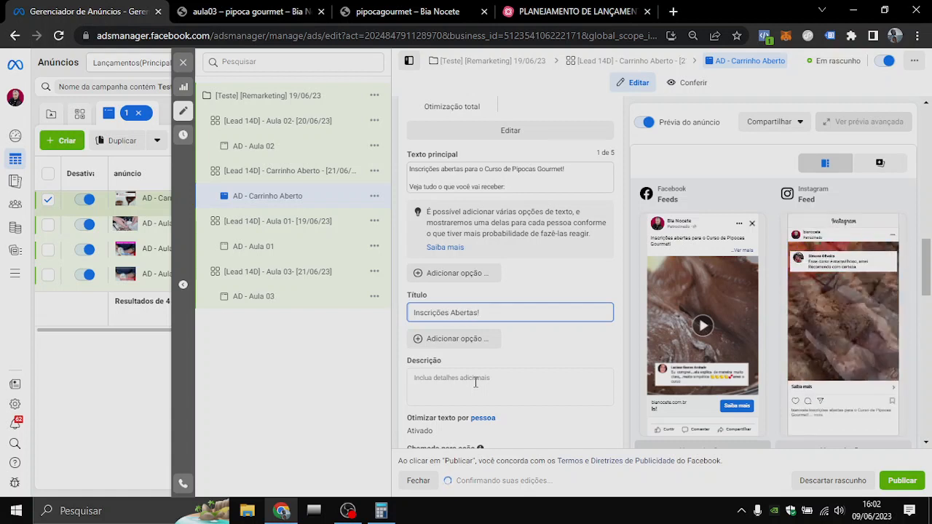
{"action": "type", "text": " Abertas - "}
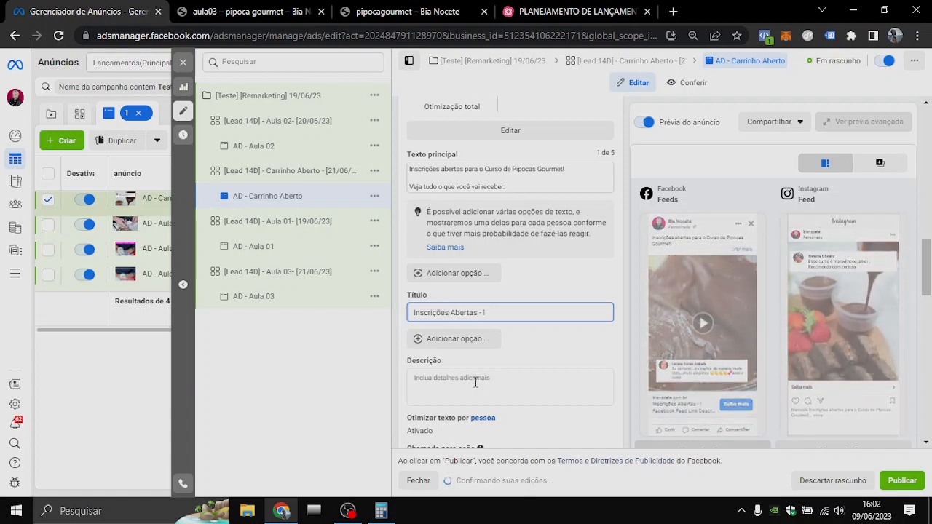
{"action": "type", "text": "Pipoca Gourmet"}
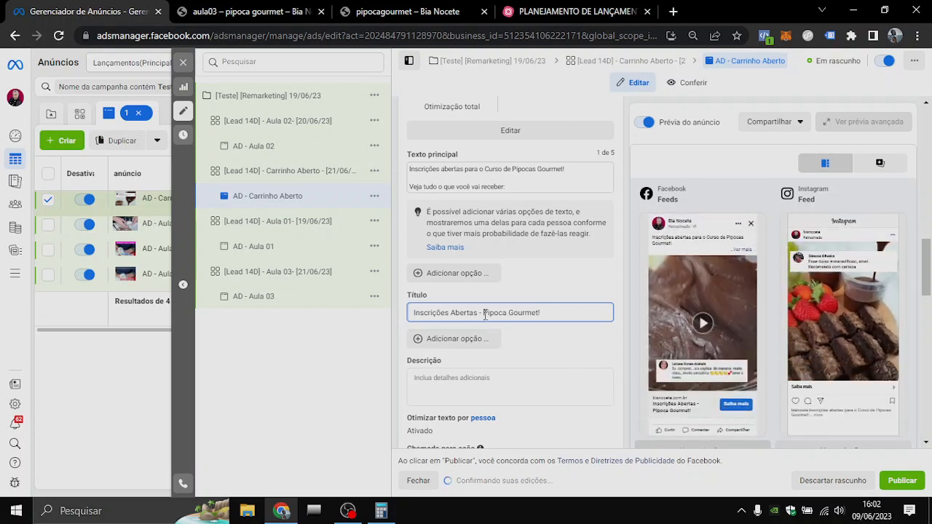
{"action": "type", "text": "Turma d"}
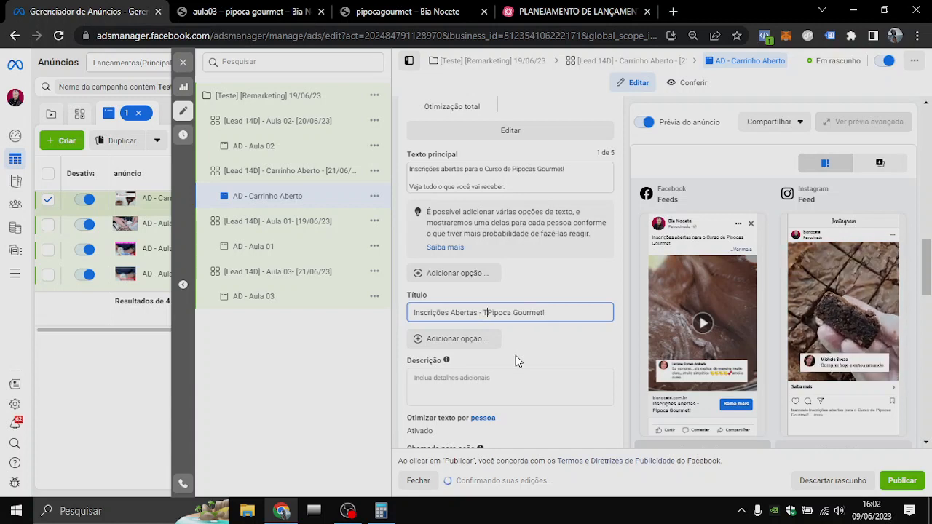
{"action": "type", "text": "e"}
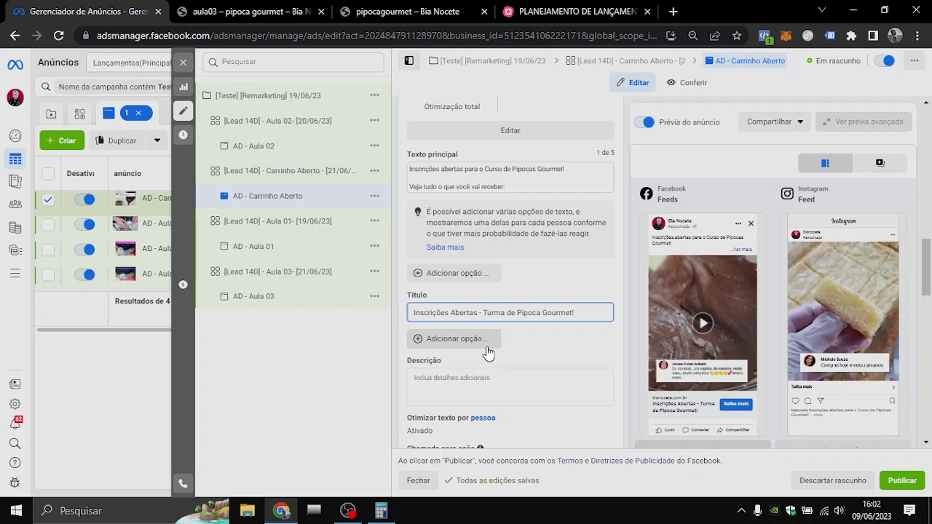
{"action": "scroll", "coordinate": [488, 352], "scroll_direction": "down", "scroll_amount": 5}
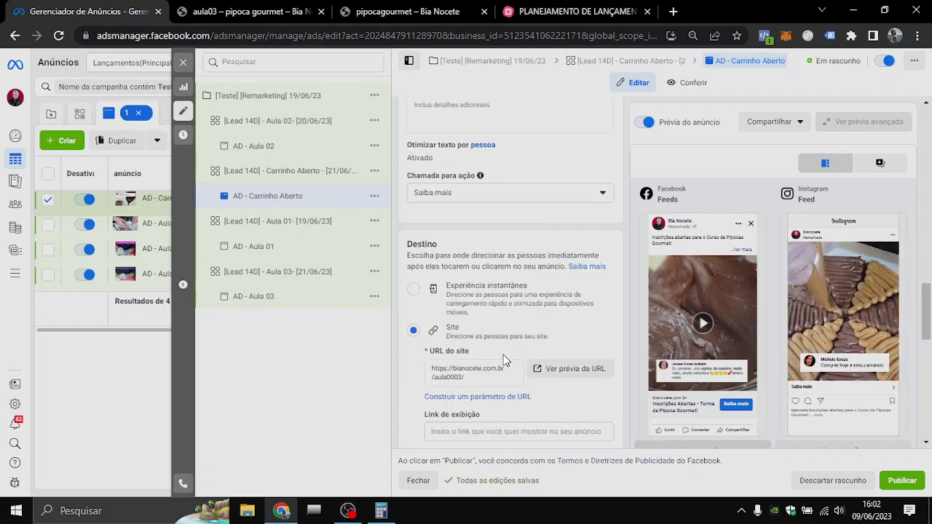
{"action": "scroll", "coordinate": [503, 355], "scroll_direction": "down", "scroll_amount": 1}
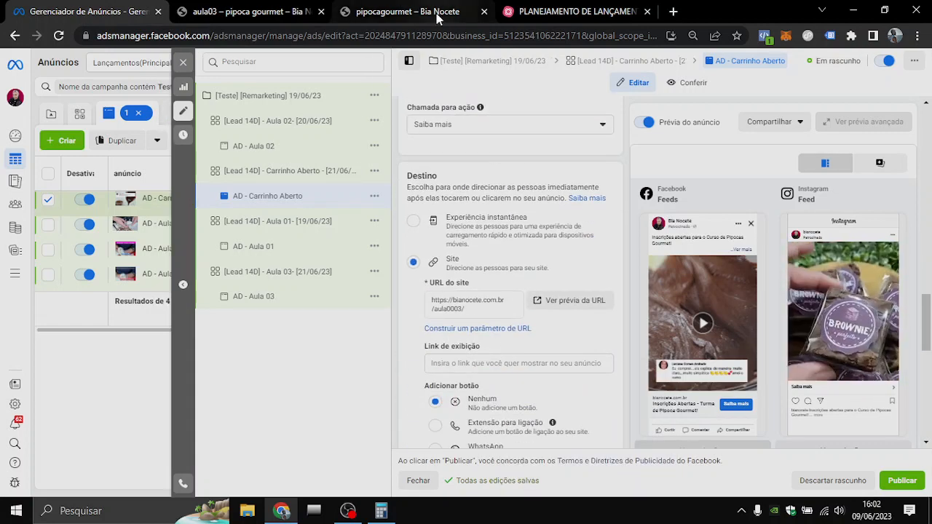
{"action": "left_click", "coordinate": [389, 13]}
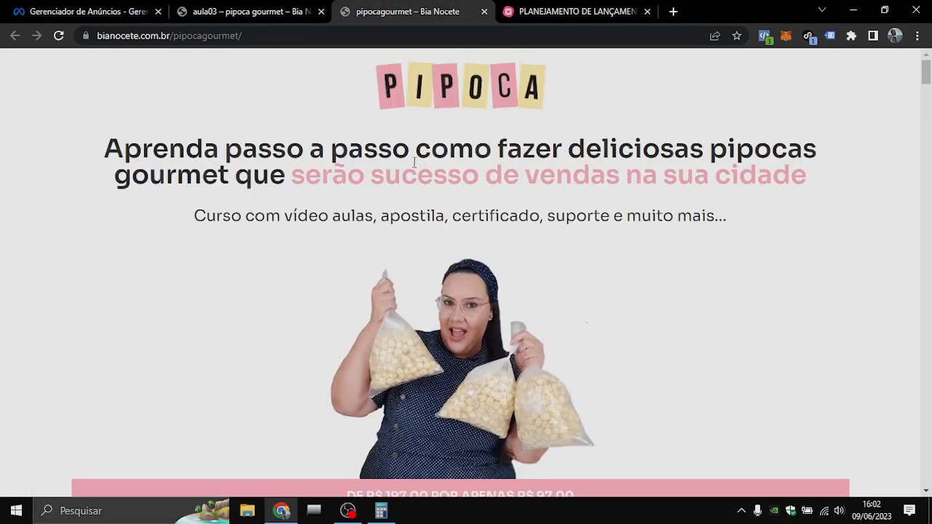
{"action": "scroll", "coordinate": [413, 234], "scroll_direction": "down", "scroll_amount": 4}
{"action": "scroll", "coordinate": [404, 245], "scroll_direction": "up", "scroll_amount": 4}
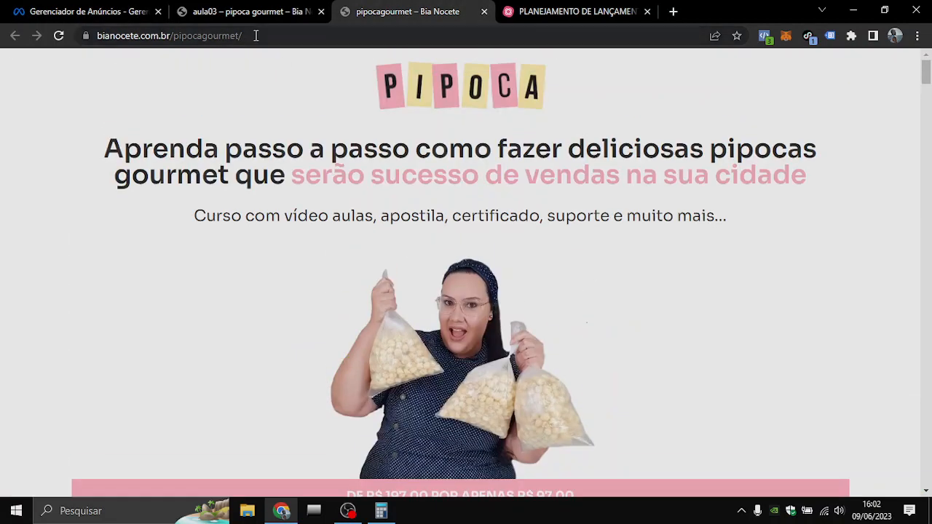
{"action": "left_click", "coordinate": [256, 35]}
{"action": "key", "text": "ctrl+c"}
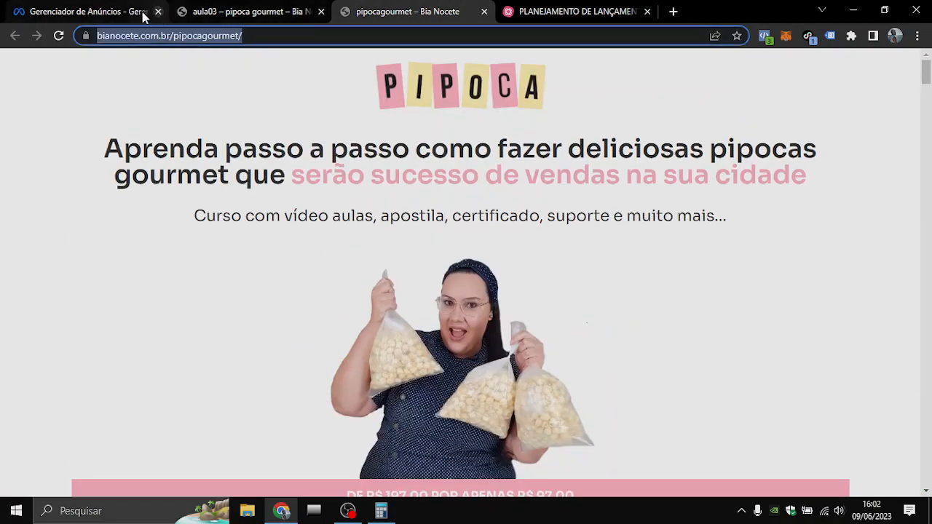
{"action": "left_click", "coordinate": [95, 11]}
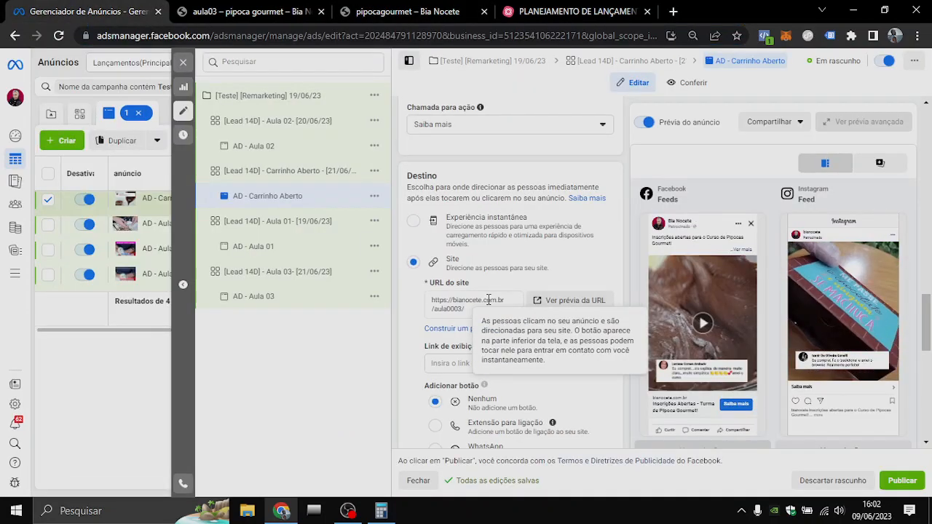
{"action": "left_click_drag", "start_coordinate": [467, 309], "coordinate": [429, 306]}
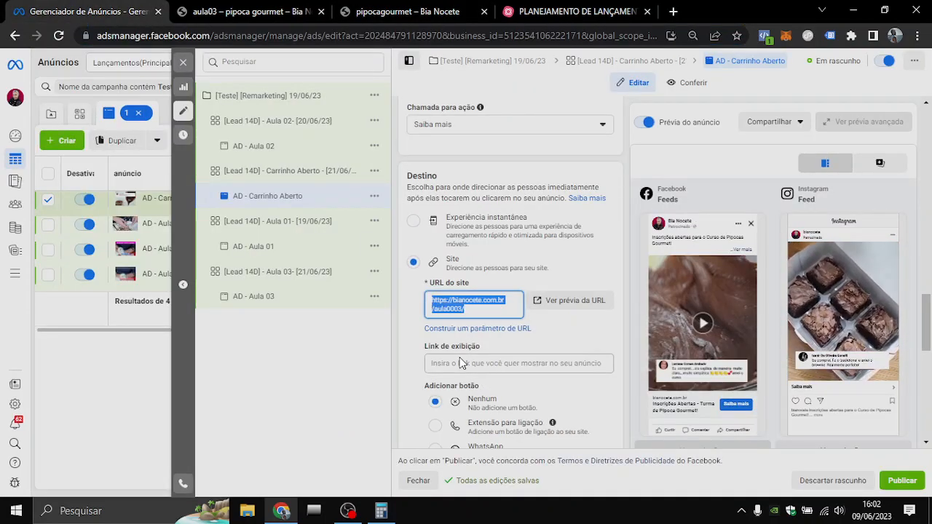
{"action": "key", "text": "ctrl+v"}
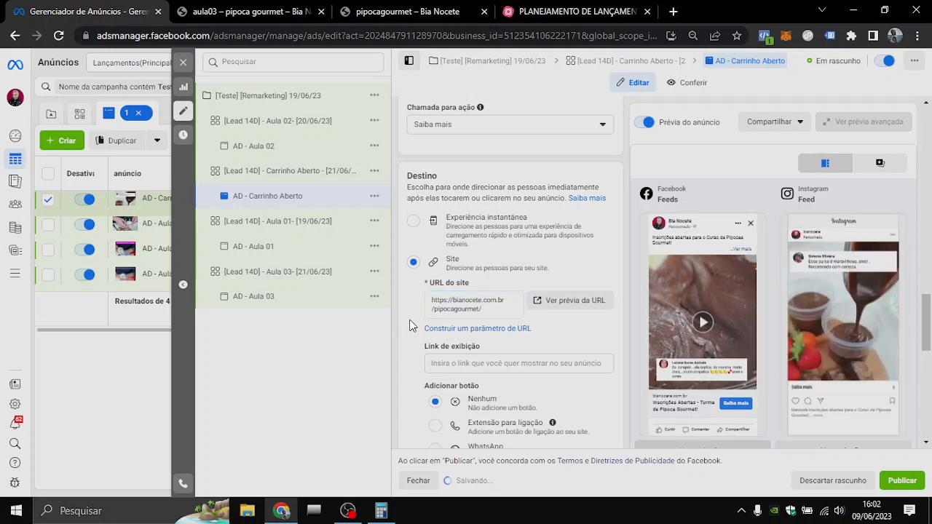
Look over the Carrinho Aberto ad's remaining destination and tracking settings, and open the [Lead 14D] - Carrinho Aberto - [21/06/23] ad set
{"action": "left_click", "coordinate": [409, 324]}
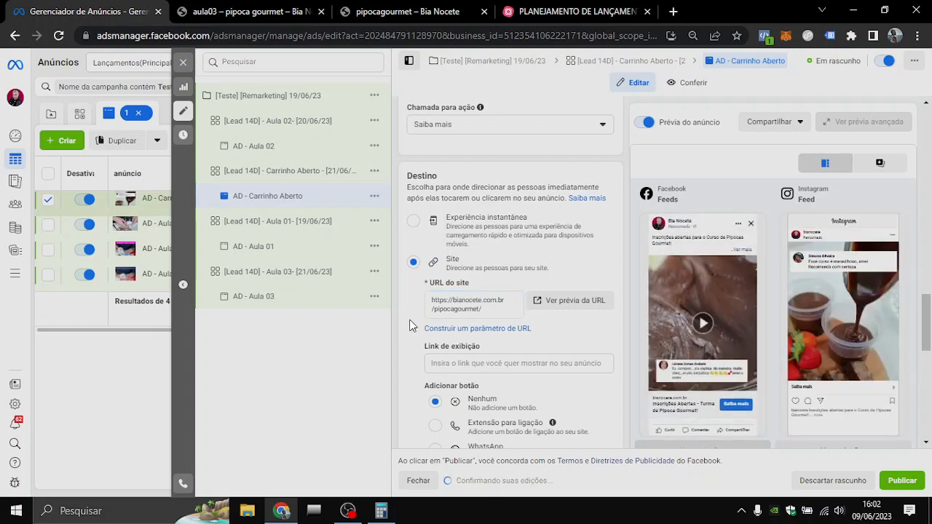
{"action": "scroll", "coordinate": [419, 329], "scroll_direction": "down", "scroll_amount": 5}
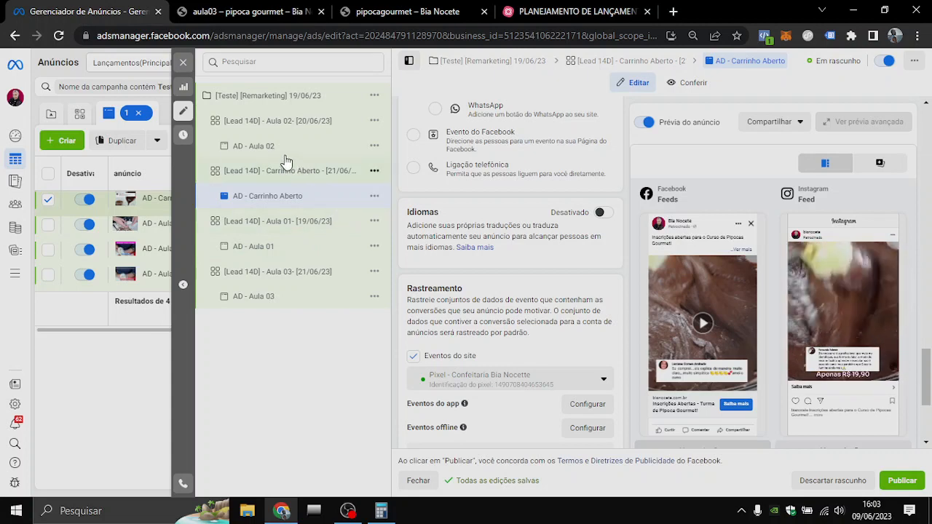
{"action": "left_click", "coordinate": [272, 221]}
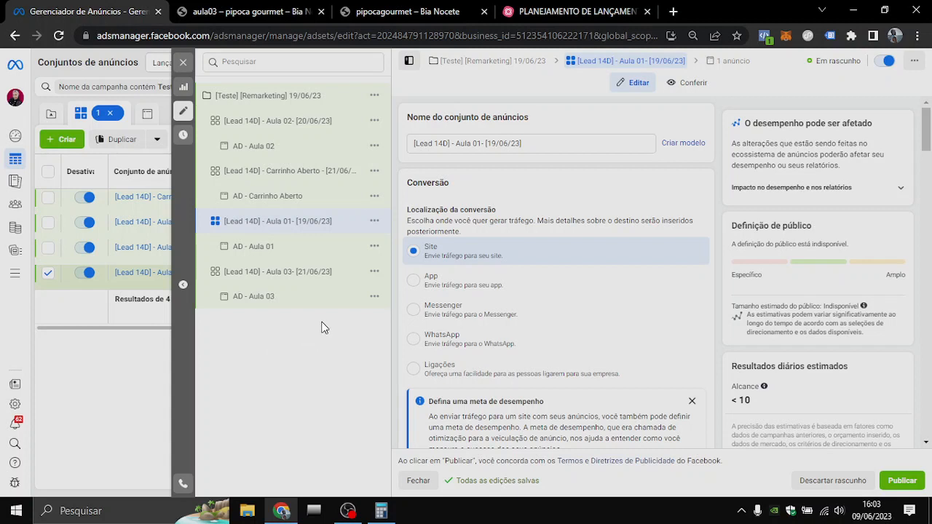
{"action": "left_click", "coordinate": [281, 175]}
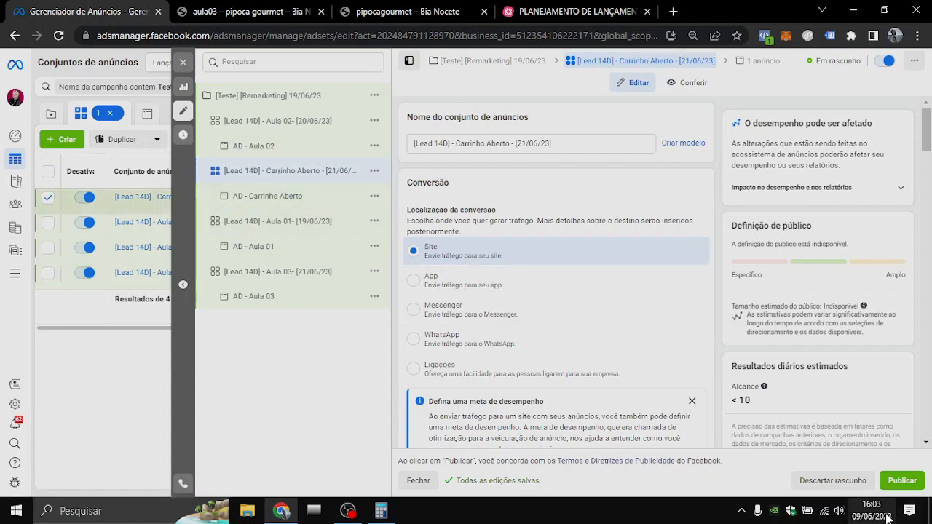
Check the open-cart period from 21 to 25 June 2023 in the system calendar
{"action": "left_click", "coordinate": [887, 515]}
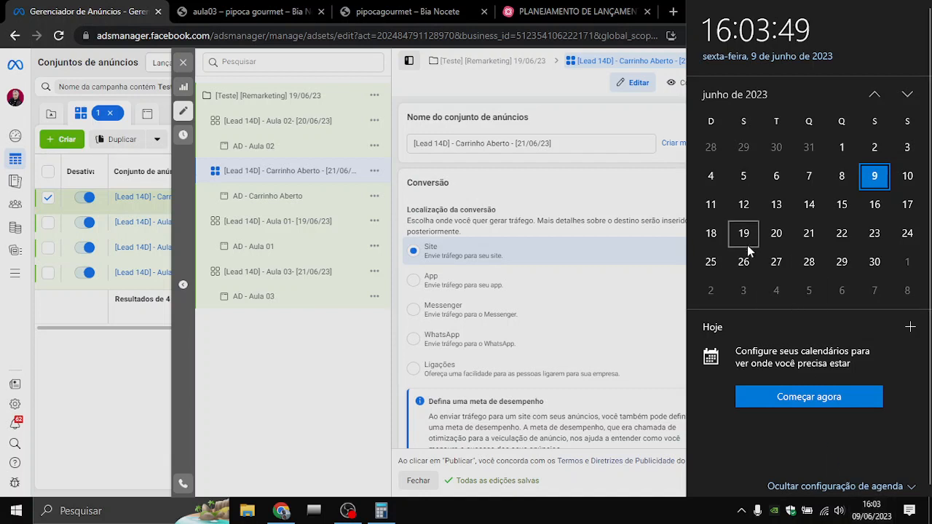
{"action": "left_click", "coordinate": [806, 236]}
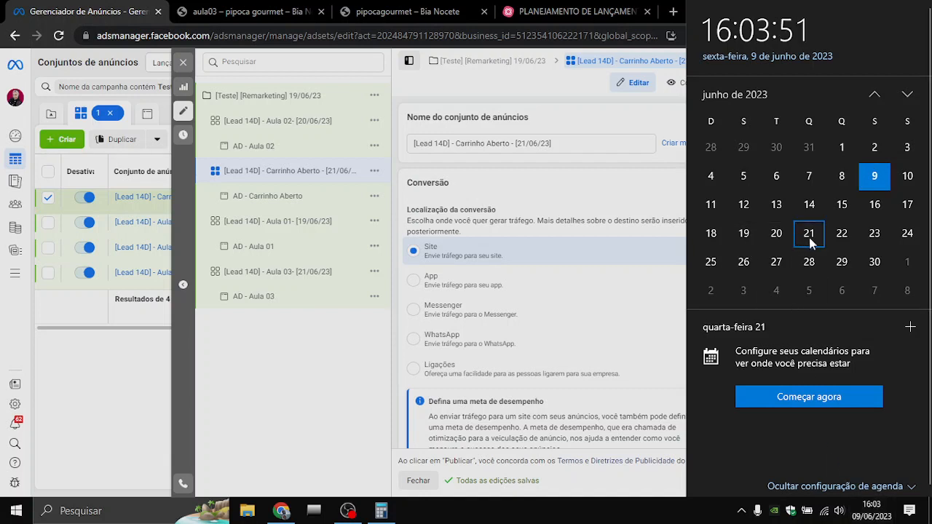
{"action": "left_click", "coordinate": [874, 235]}
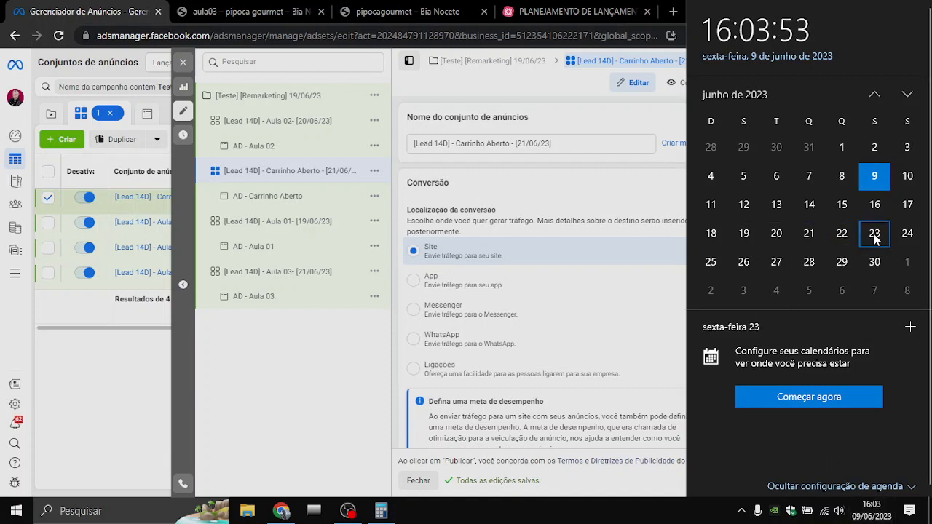
{"action": "left_click", "coordinate": [905, 235]}
{"action": "left_click", "coordinate": [711, 262]}
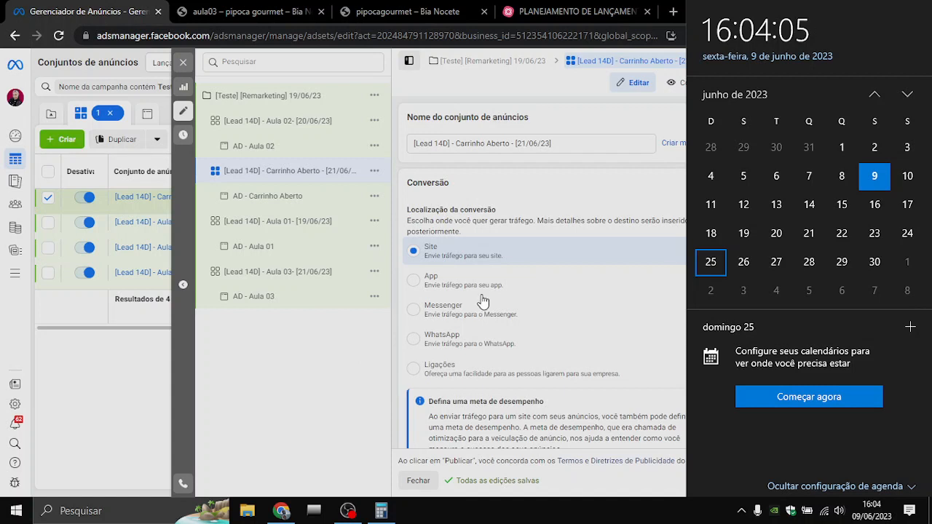
{"action": "left_click", "coordinate": [347, 368]}
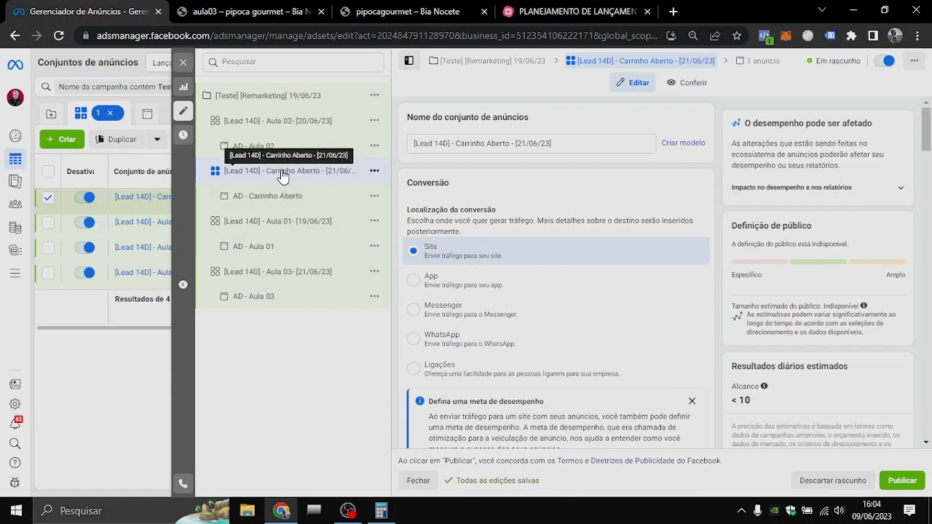
Set the daily budget of the Carrinho Aberto ad set to R$ 20,00 and check its schedule
{"action": "scroll", "coordinate": [543, 263], "scroll_direction": "down", "scroll_amount": 5}
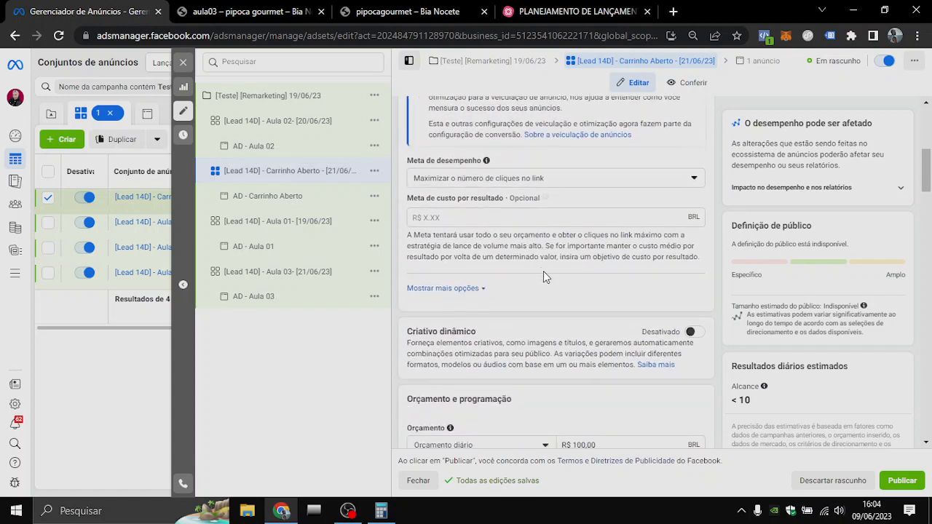
{"action": "scroll", "coordinate": [547, 284], "scroll_direction": "down", "scroll_amount": 2}
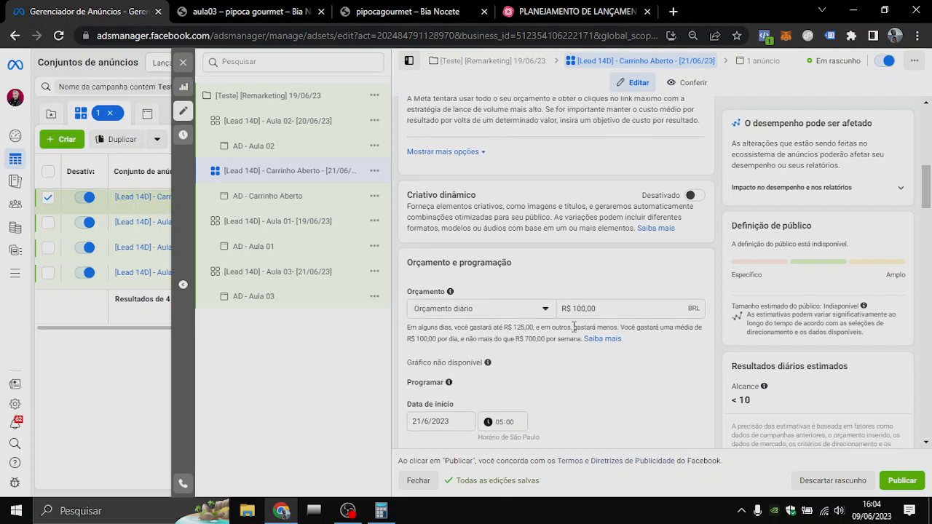
{"action": "left_click", "coordinate": [870, 511]}
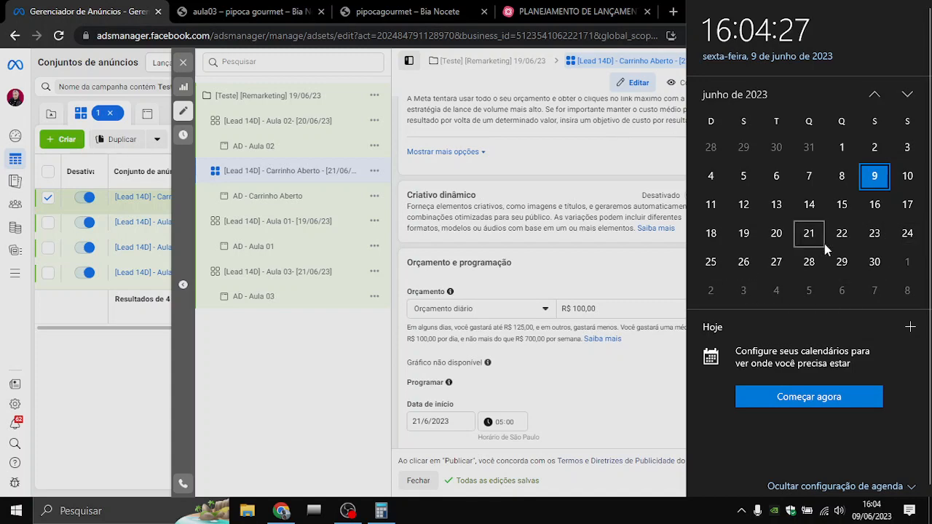
{"action": "left_click", "coordinate": [555, 276]}
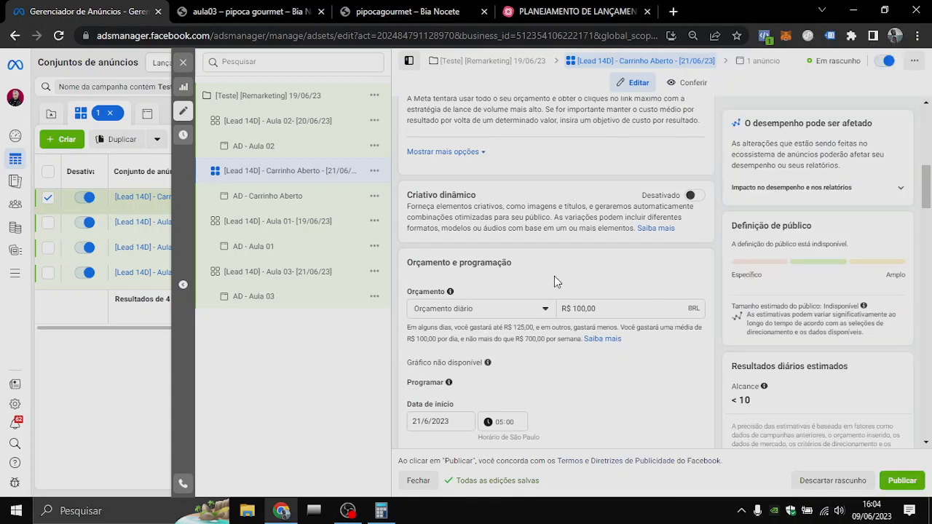
{"action": "left_click", "coordinate": [582, 309]}
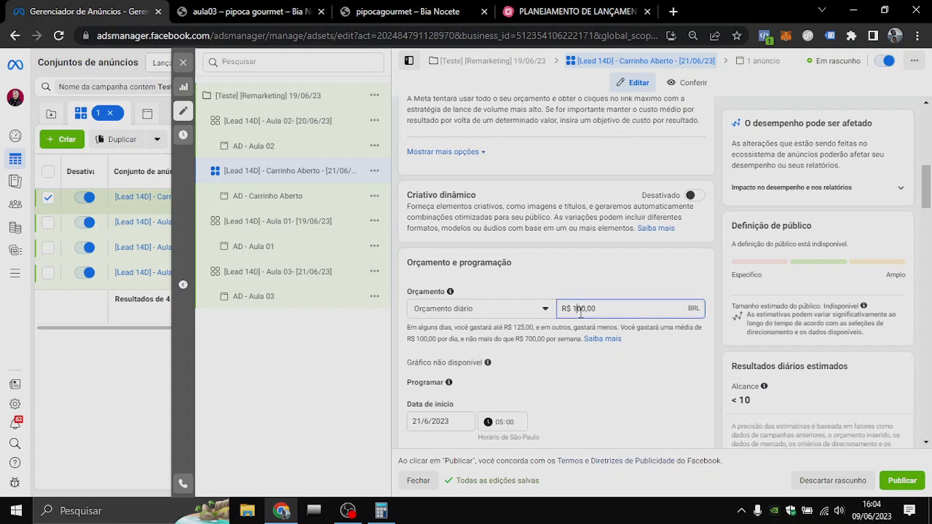
{"action": "key", "text": "BackSpace"}
{"action": "key", "text": "BackSpace"}
{"action": "type", "text": "2"}
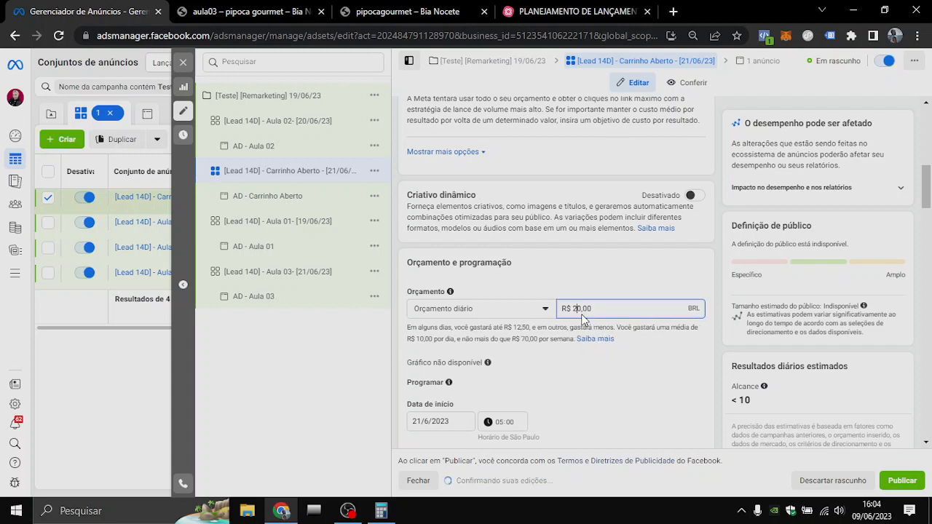
{"action": "left_click", "coordinate": [575, 281]}
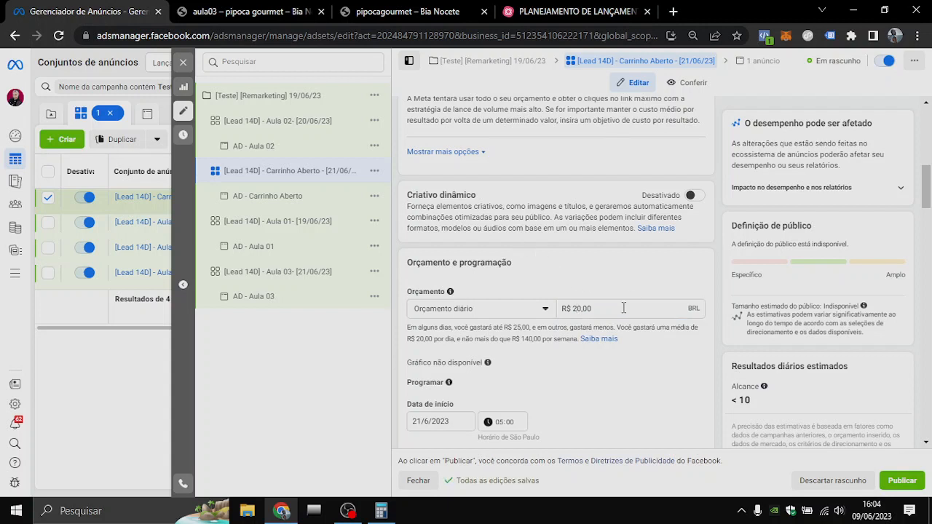
{"action": "scroll", "coordinate": [563, 308], "scroll_direction": "down", "scroll_amount": 2}
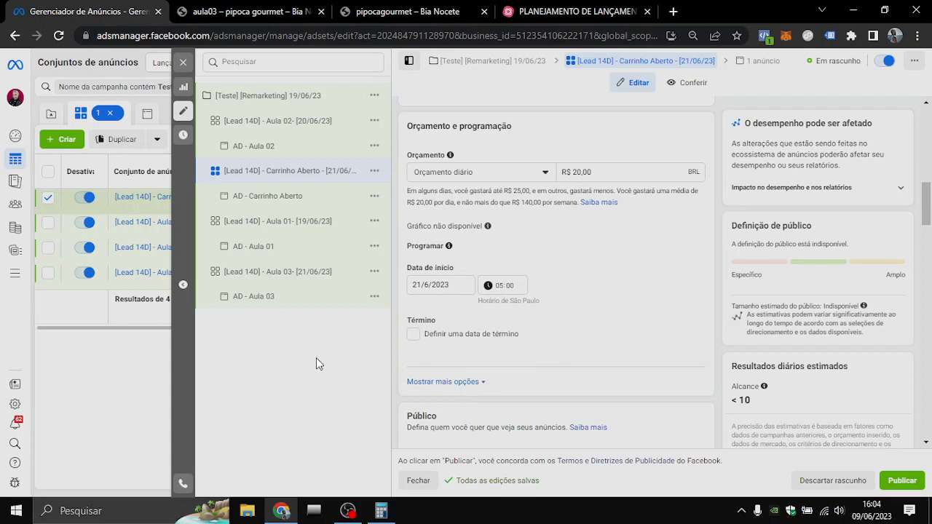
{"action": "scroll", "coordinate": [486, 316], "scroll_direction": "up", "scroll_amount": 3}
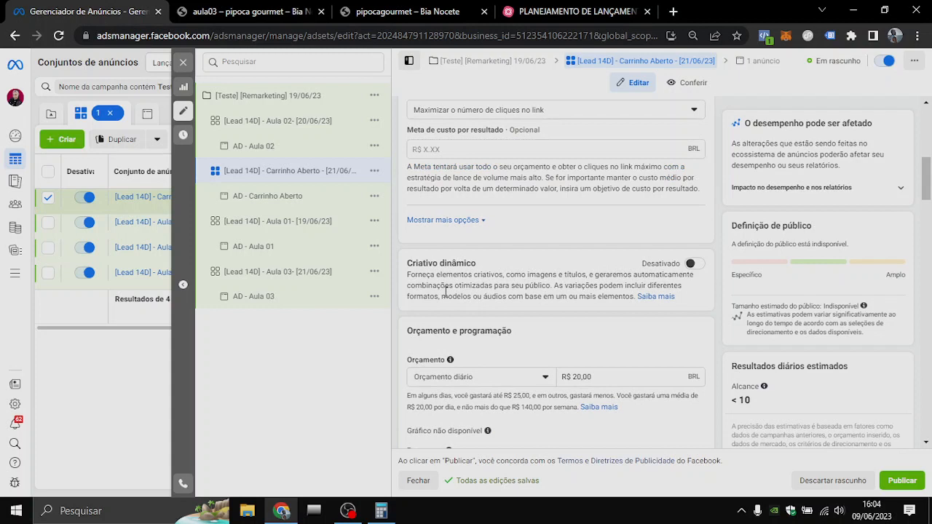
Try excluding the custom audience [Aula 01] [Pipoca] 7D from the [Lead 14D] - Aula 01- [19/06/23] ad set
{"action": "left_click", "coordinate": [266, 230]}
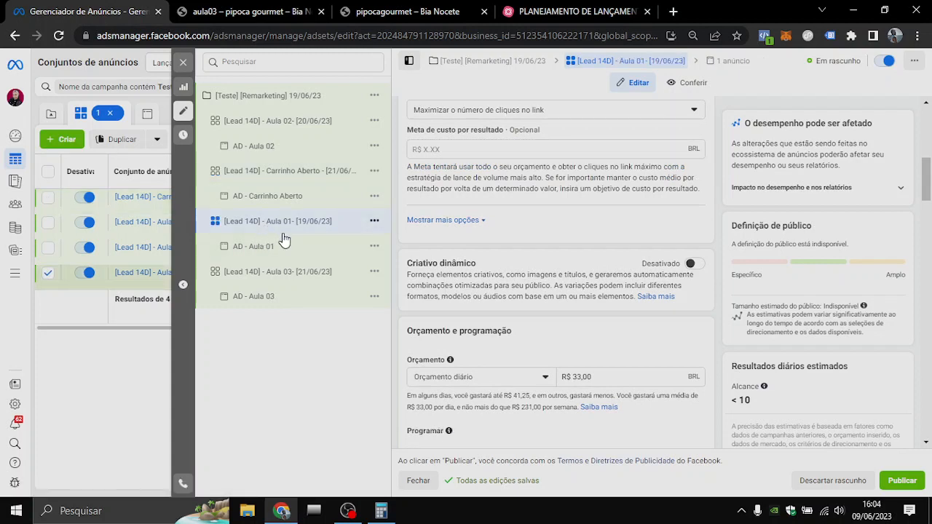
{"action": "scroll", "coordinate": [539, 266], "scroll_direction": "down", "scroll_amount": 2}
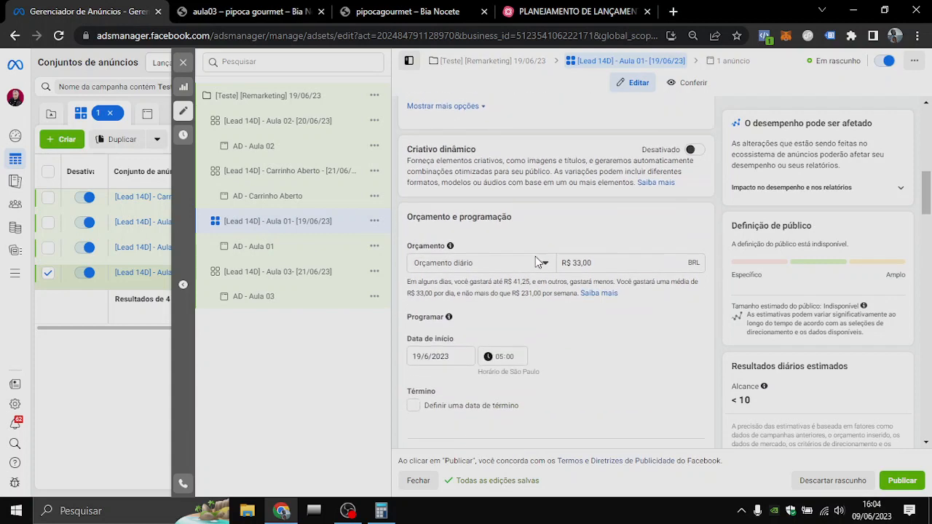
{"action": "scroll", "coordinate": [535, 256], "scroll_direction": "down", "scroll_amount": 6}
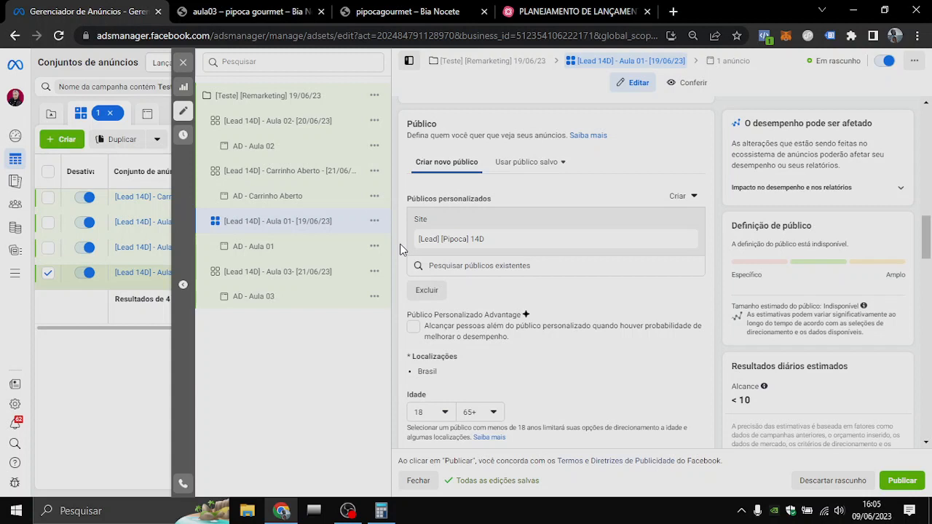
{"action": "left_click", "coordinate": [433, 293]}
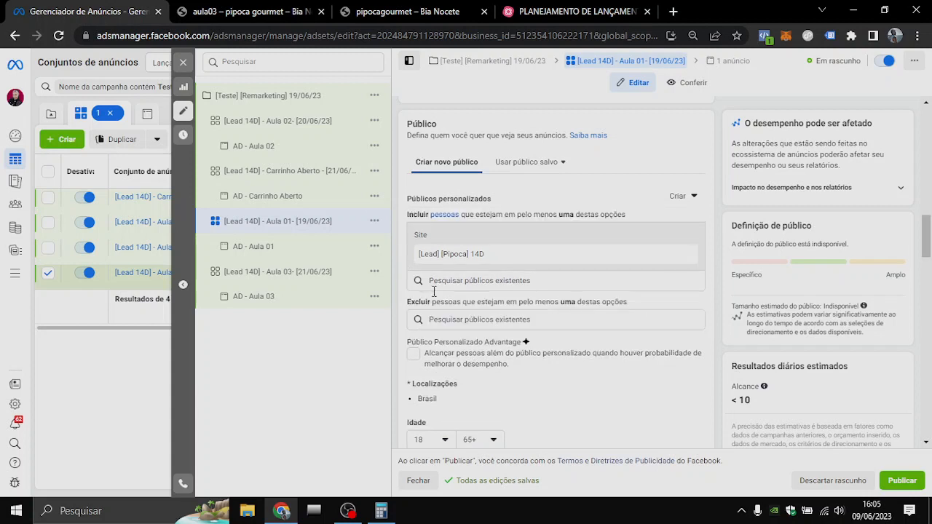
{"action": "left_click", "coordinate": [451, 319]}
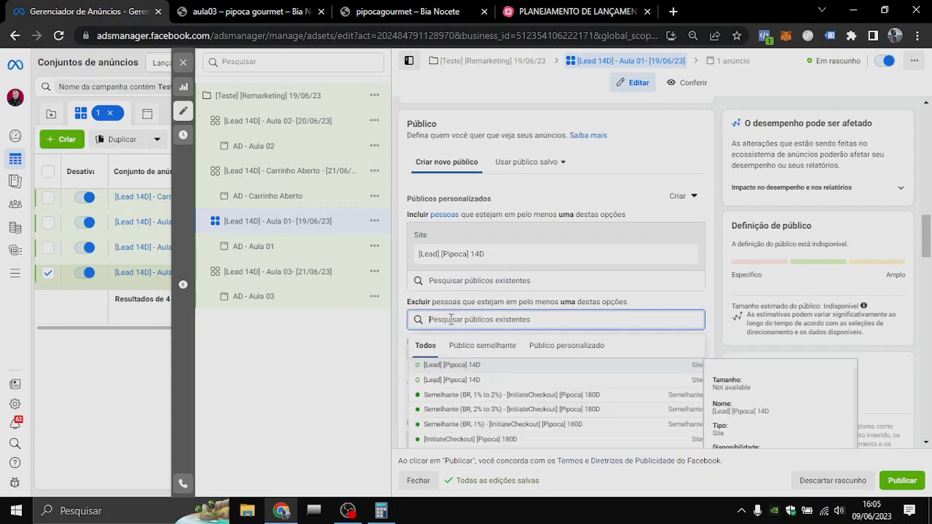
{"action": "left_click", "coordinate": [552, 347]}
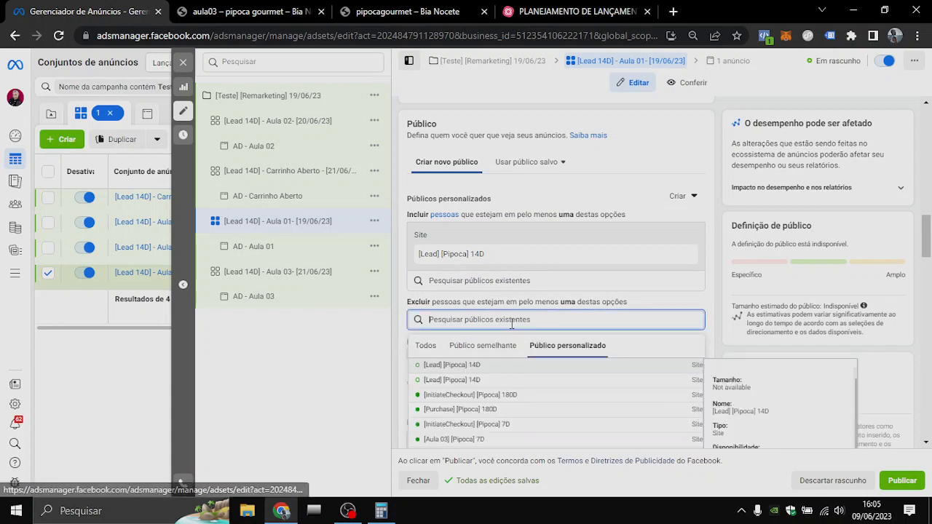
{"action": "type", "text": "aula"}
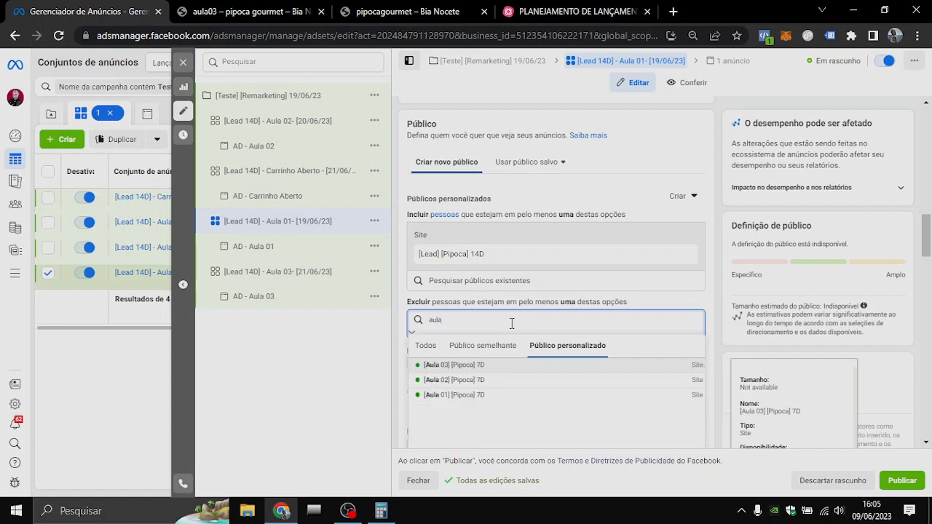
{"action": "left_click", "coordinate": [457, 396]}
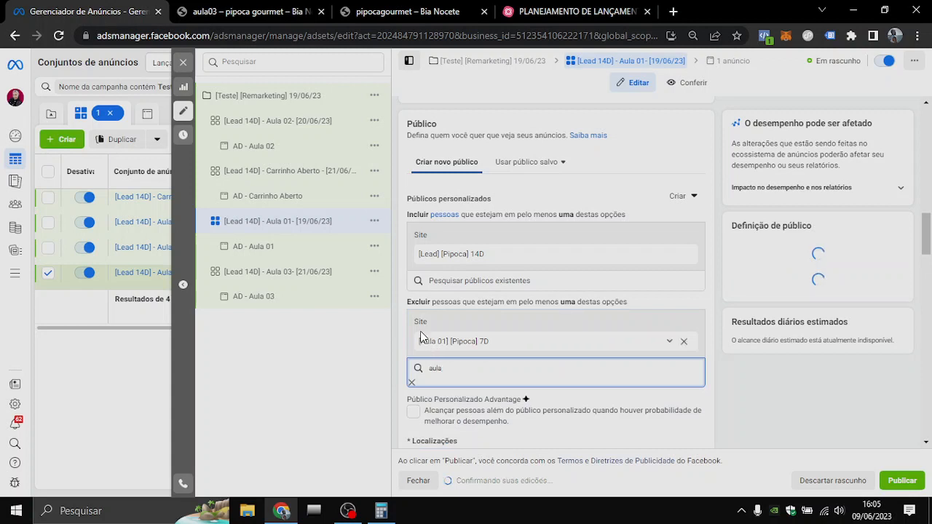
{"action": "left_click", "coordinate": [399, 312]}
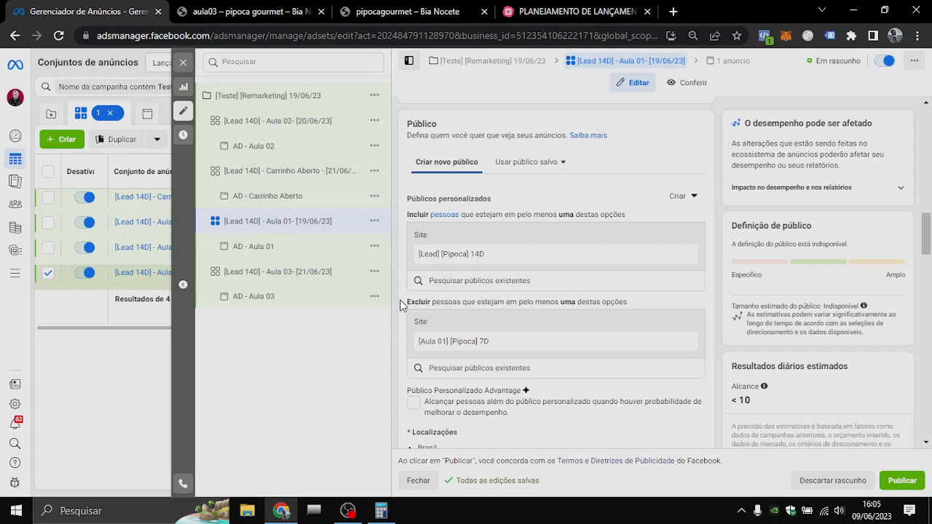
Examine the lesson thumbnails and video on the open aula03 page, and return to the ads manager
{"action": "left_click", "coordinate": [255, 13]}
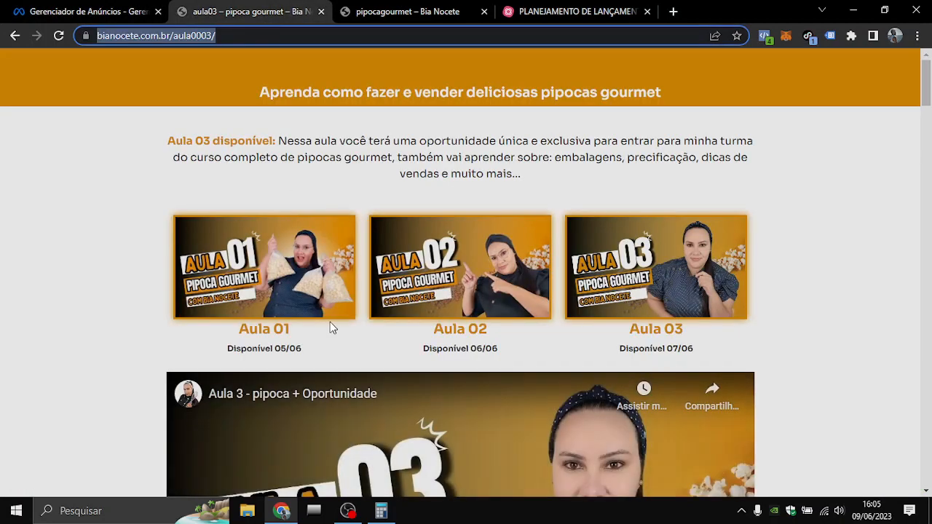
{"action": "scroll", "coordinate": [330, 327], "scroll_direction": "down", "scroll_amount": 3}
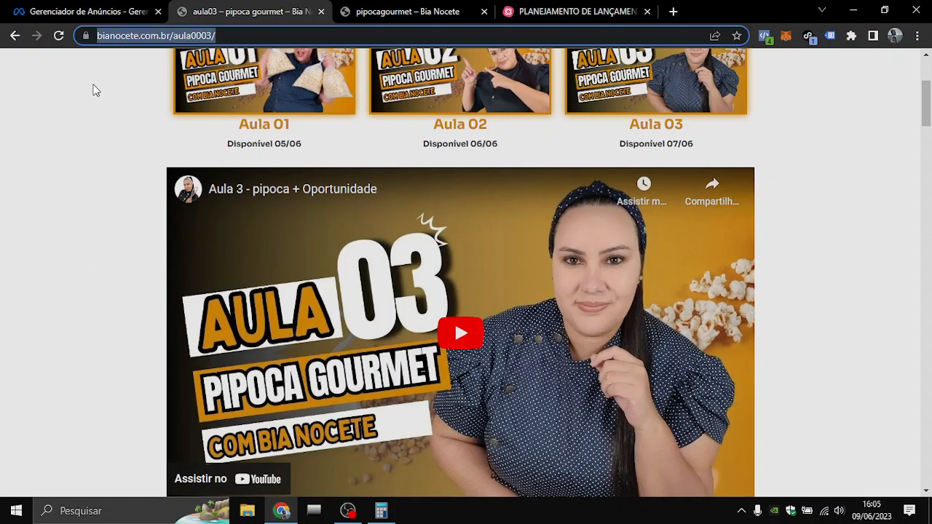
{"action": "left_click", "coordinate": [70, 17]}
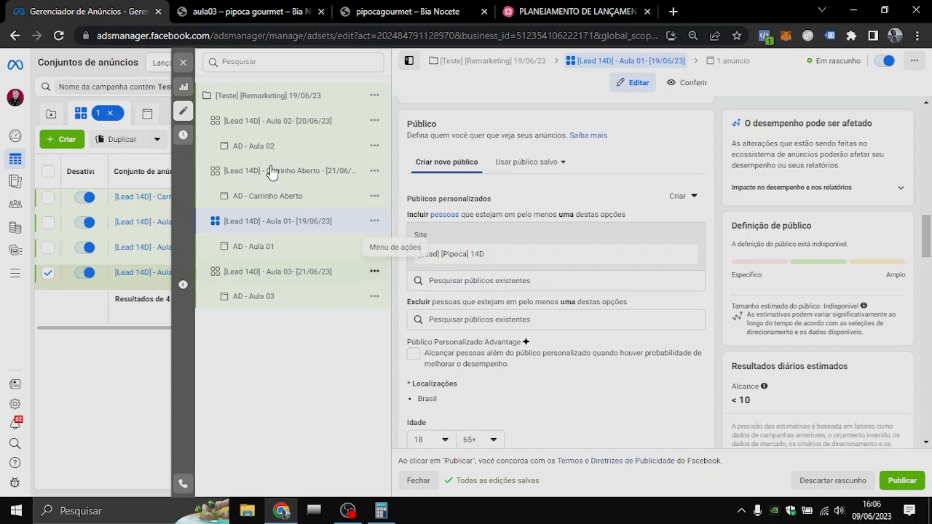
Close the ad set editor, select all four ad sets, and check the remarketing budget split in the launch planning mind map
{"action": "left_click", "coordinate": [185, 64]}
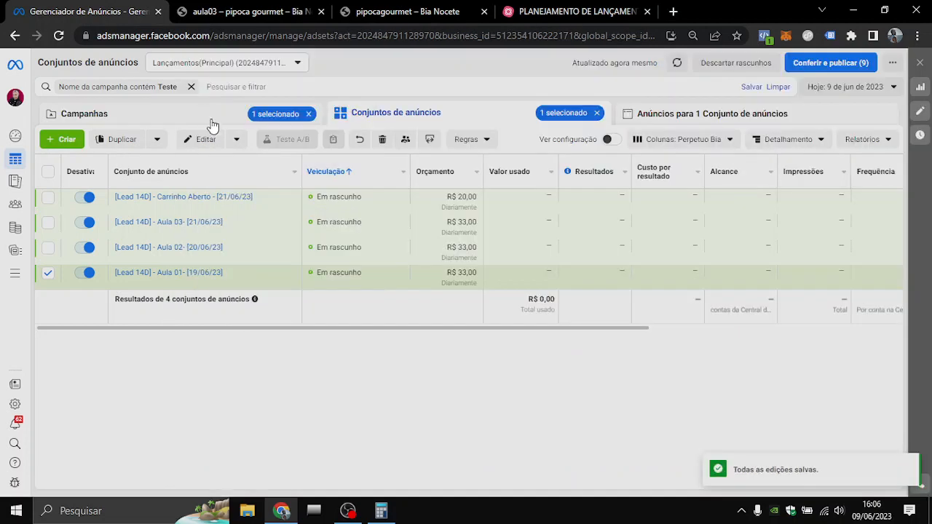
{"action": "left_click", "coordinate": [48, 278]}
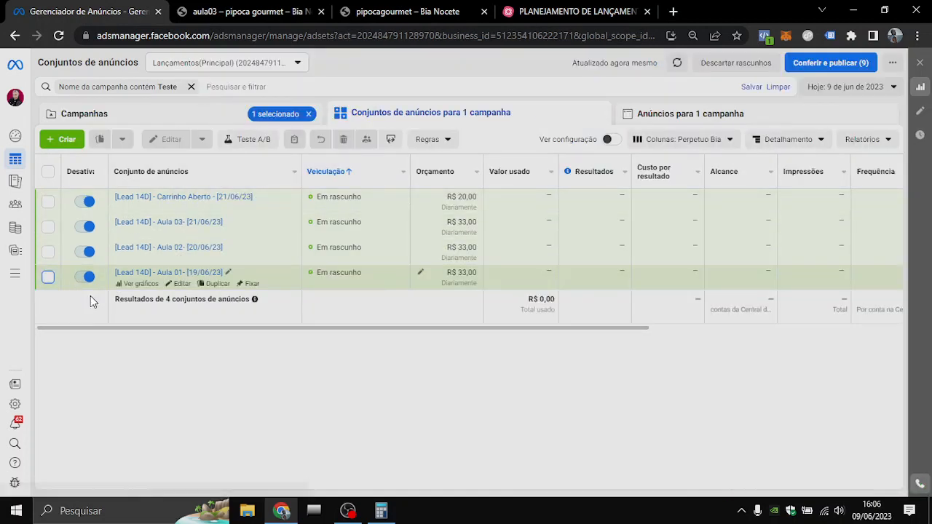
{"action": "left_click", "coordinate": [48, 277]}
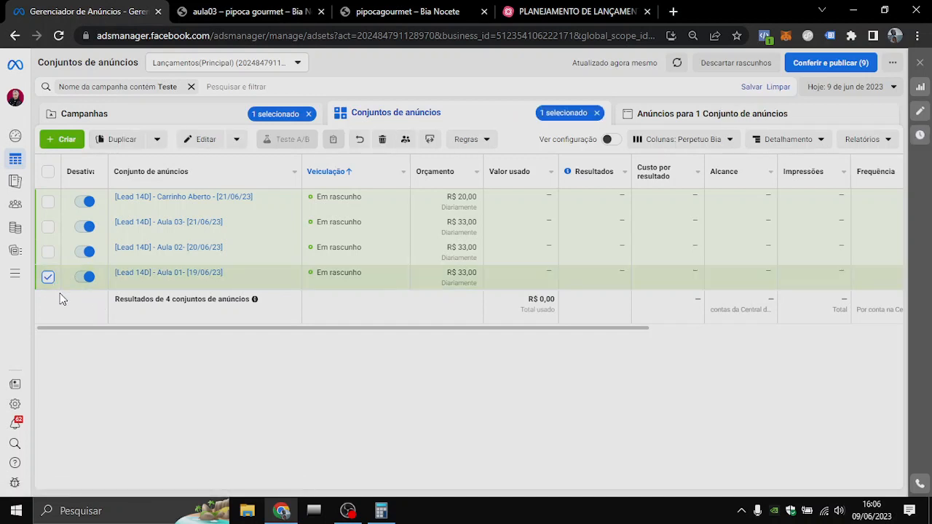
{"action": "left_click", "coordinate": [48, 253]}
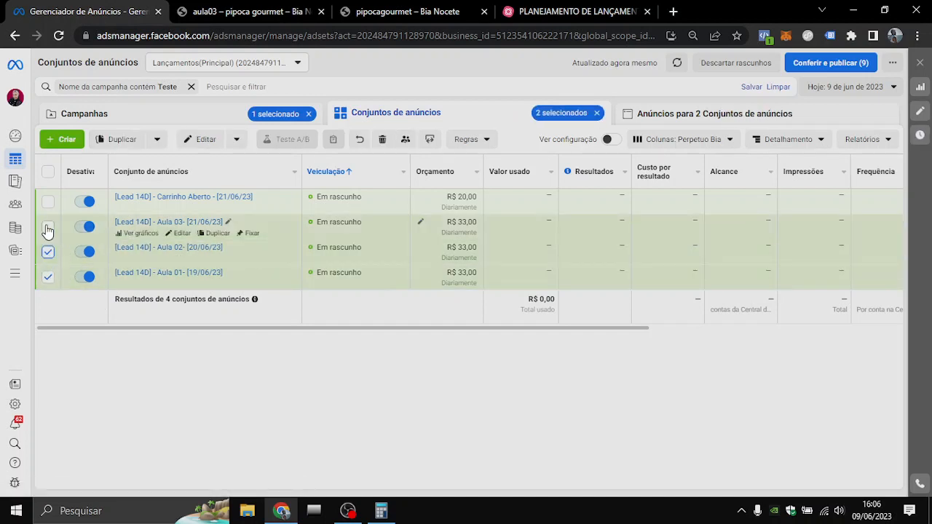
{"action": "left_click", "coordinate": [48, 226]}
{"action": "left_click", "coordinate": [48, 202]}
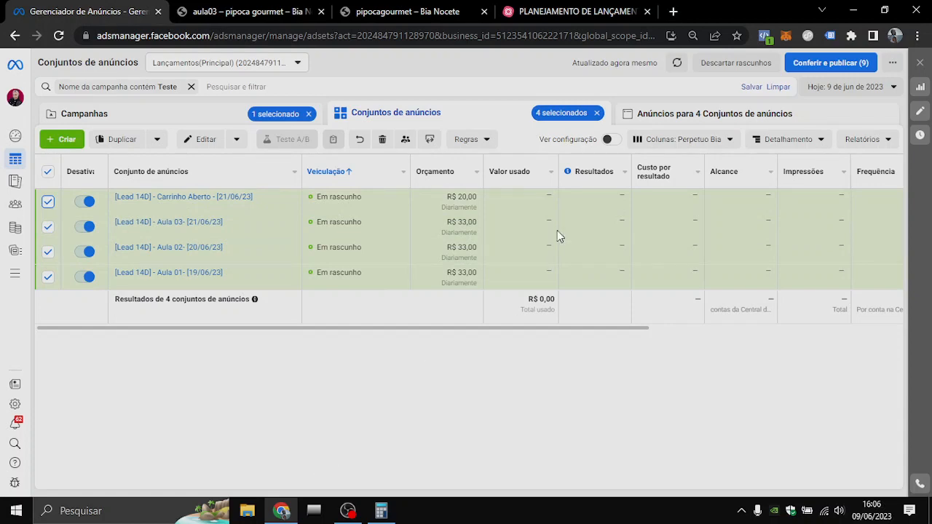
{"action": "left_click", "coordinate": [565, 16]}
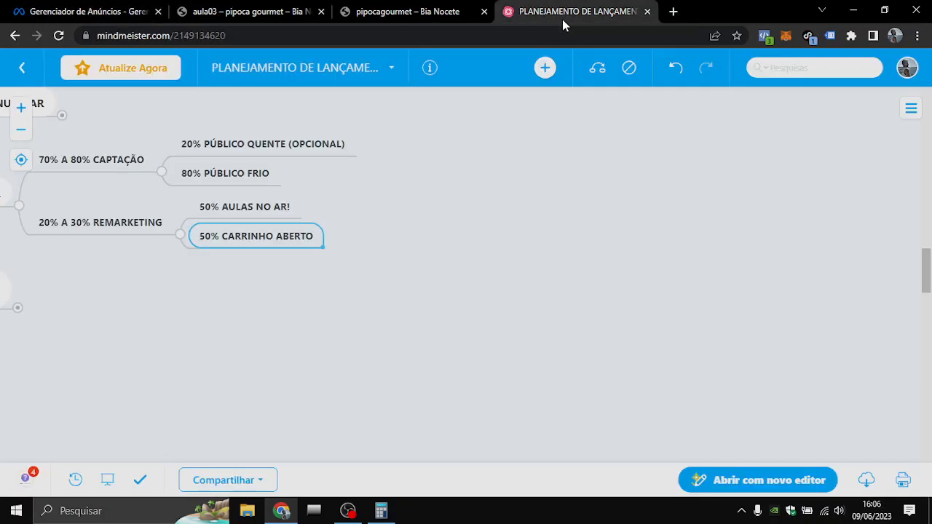
{"action": "left_click", "coordinate": [80, 11]}
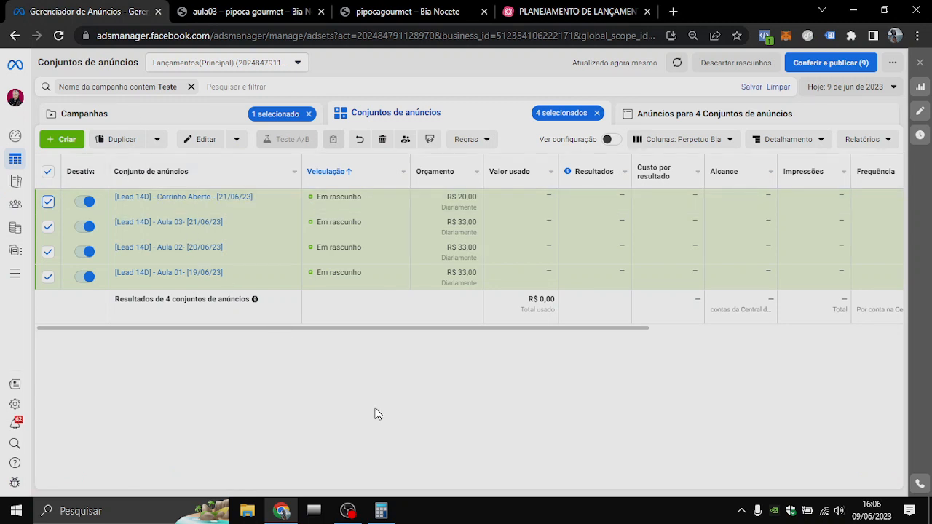